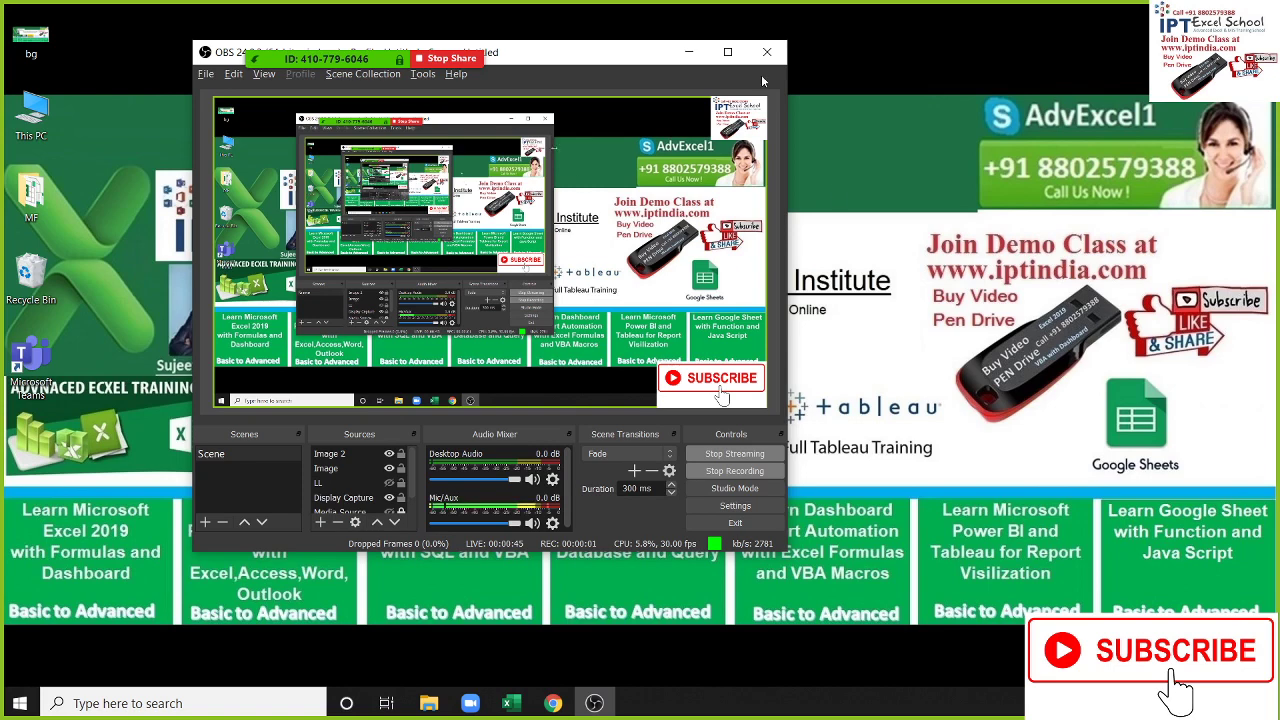
Step: Minimize OBS, then briefly open and close the participants list and the group chat
{"action": "left_click", "coordinate": [688, 52]}
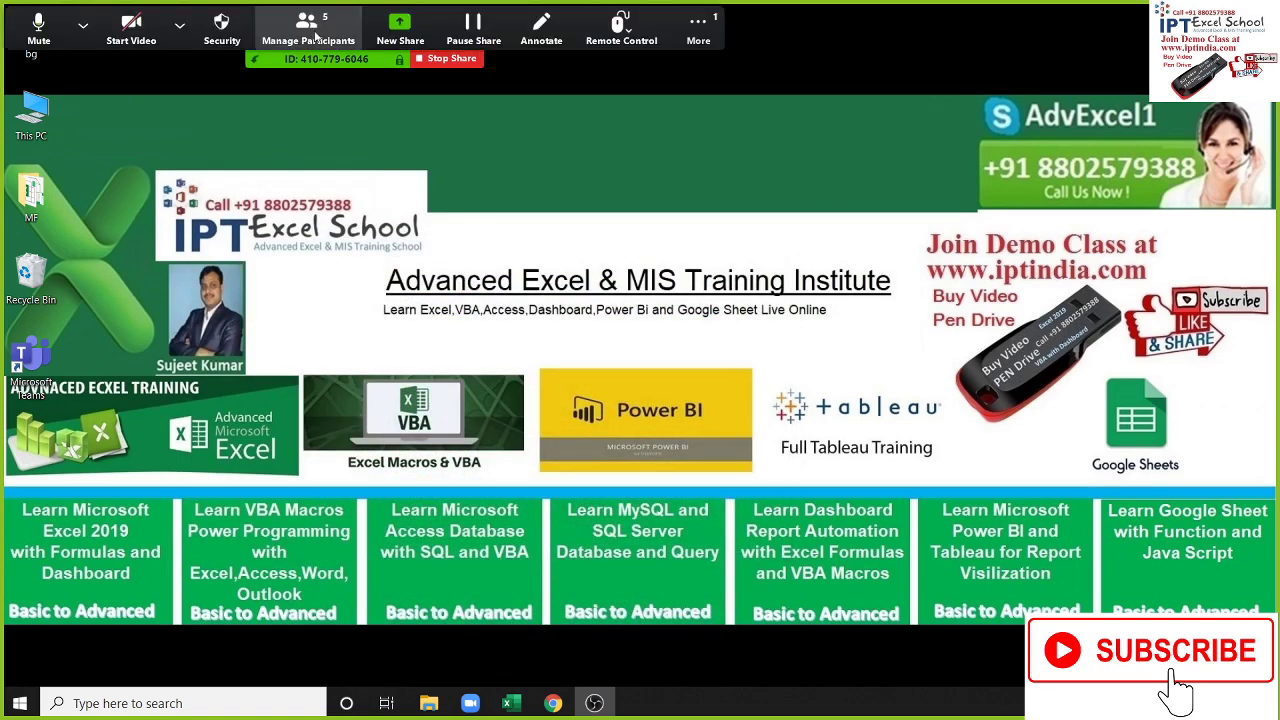
{"action": "left_click", "coordinate": [338, 44]}
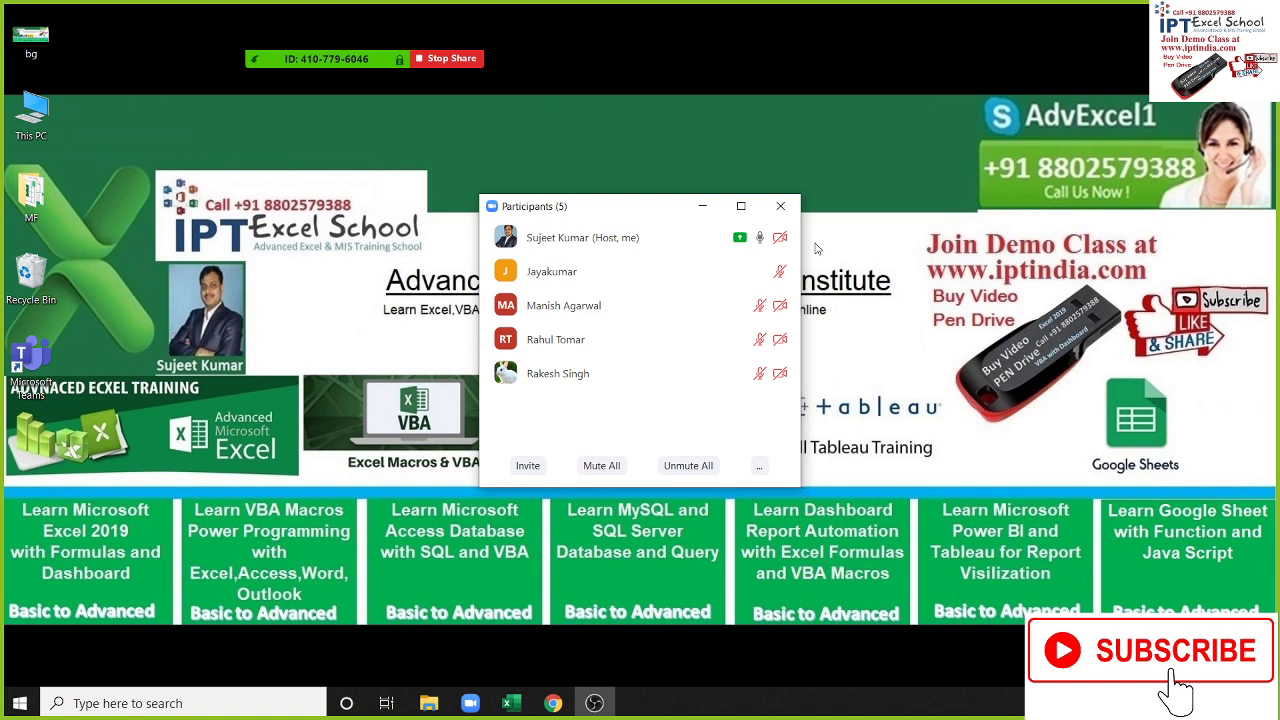
{"action": "left_click", "coordinate": [781, 206]}
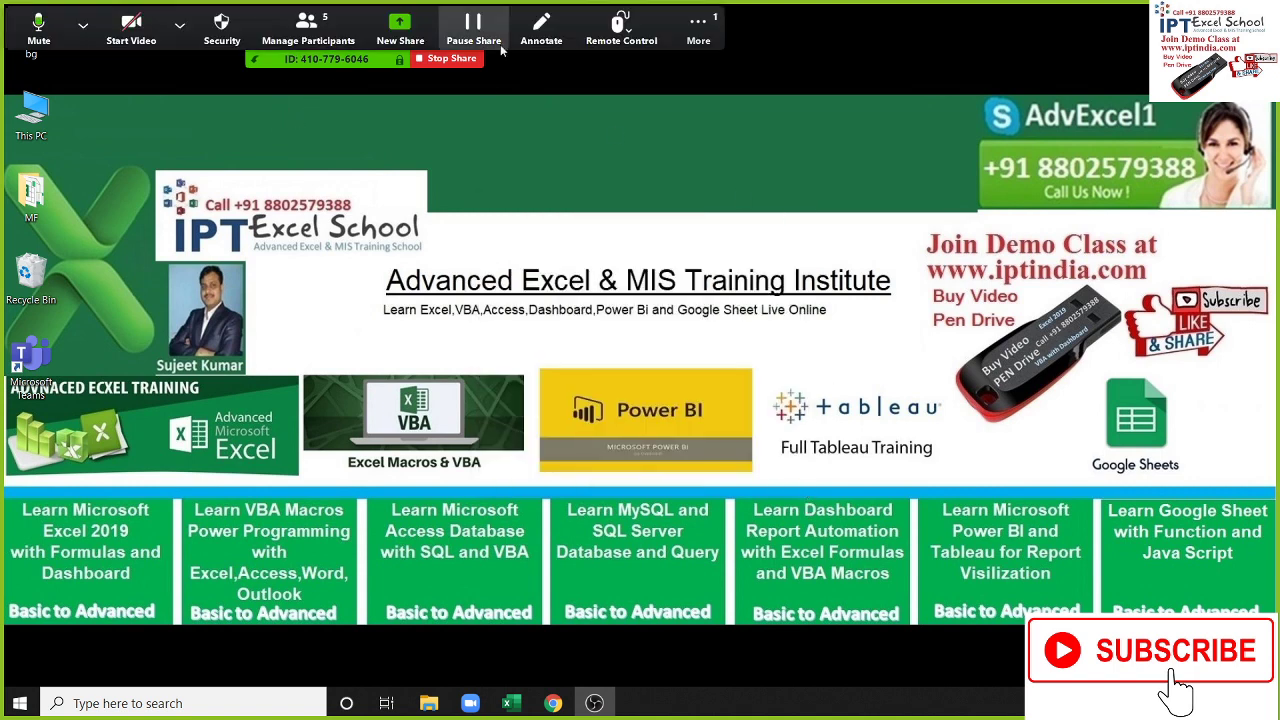
{"action": "left_click", "coordinate": [676, 35]}
{"action": "left_click", "coordinate": [728, 66]}
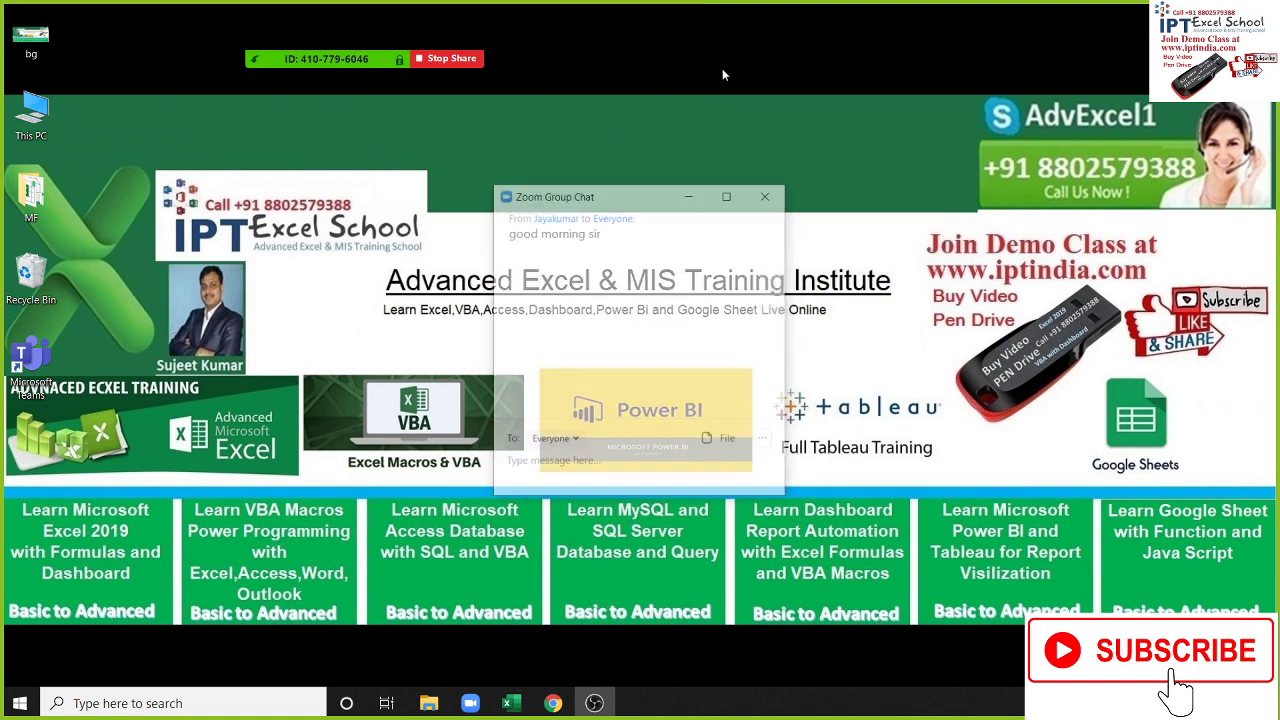
{"action": "left_click", "coordinate": [766, 194]}
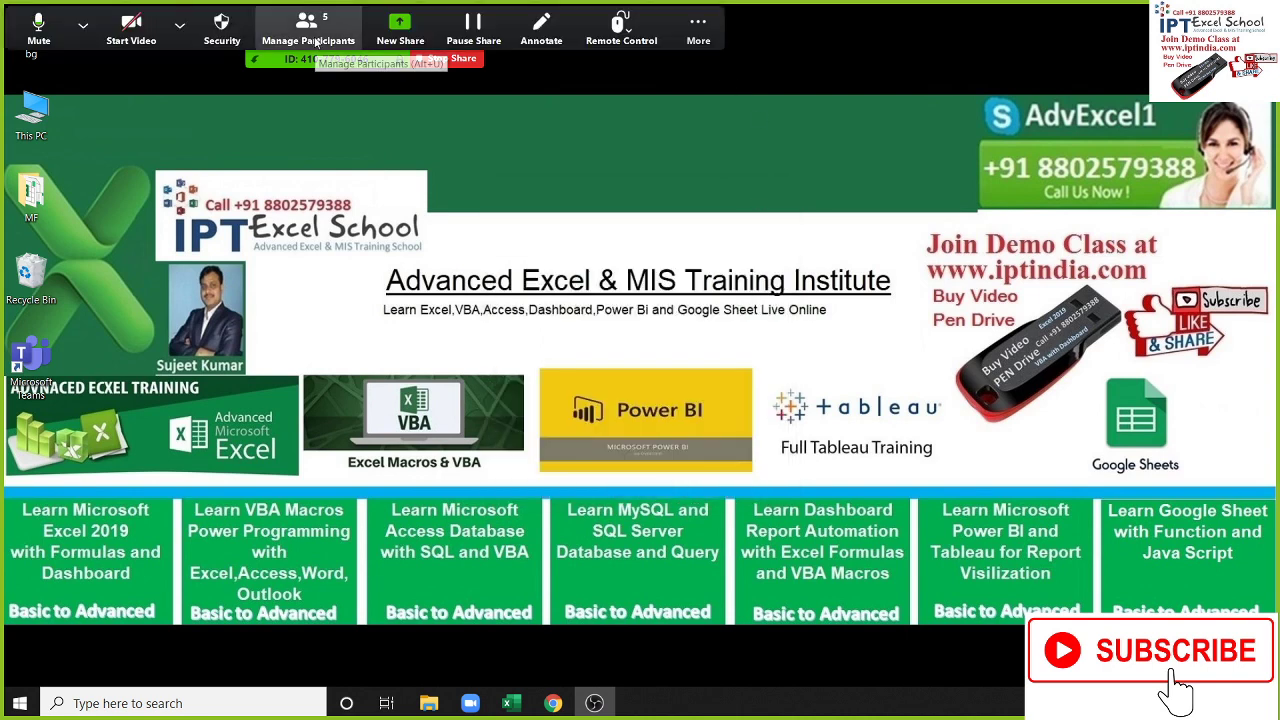
Step: Allow the fourth participant to record, then close the participants list
{"action": "left_click", "coordinate": [330, 25]}
{"action": "left_click", "coordinate": [768, 271]}
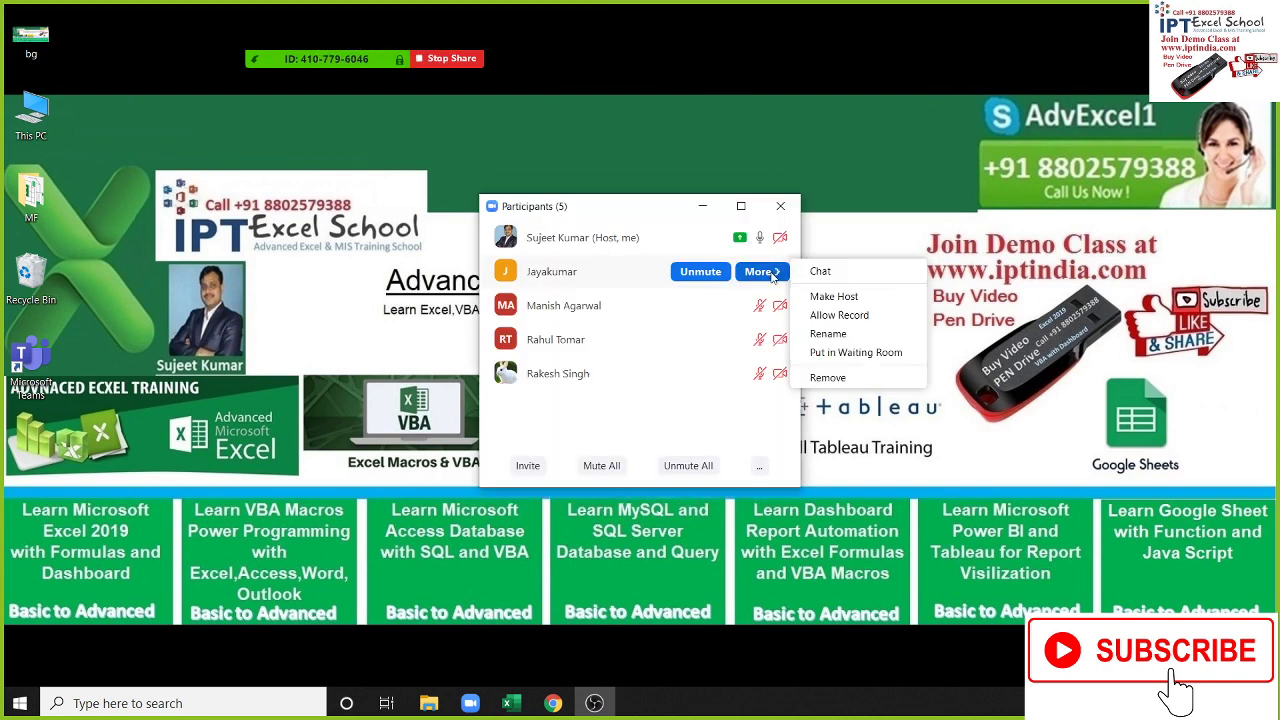
{"action": "left_click", "coordinate": [783, 306]}
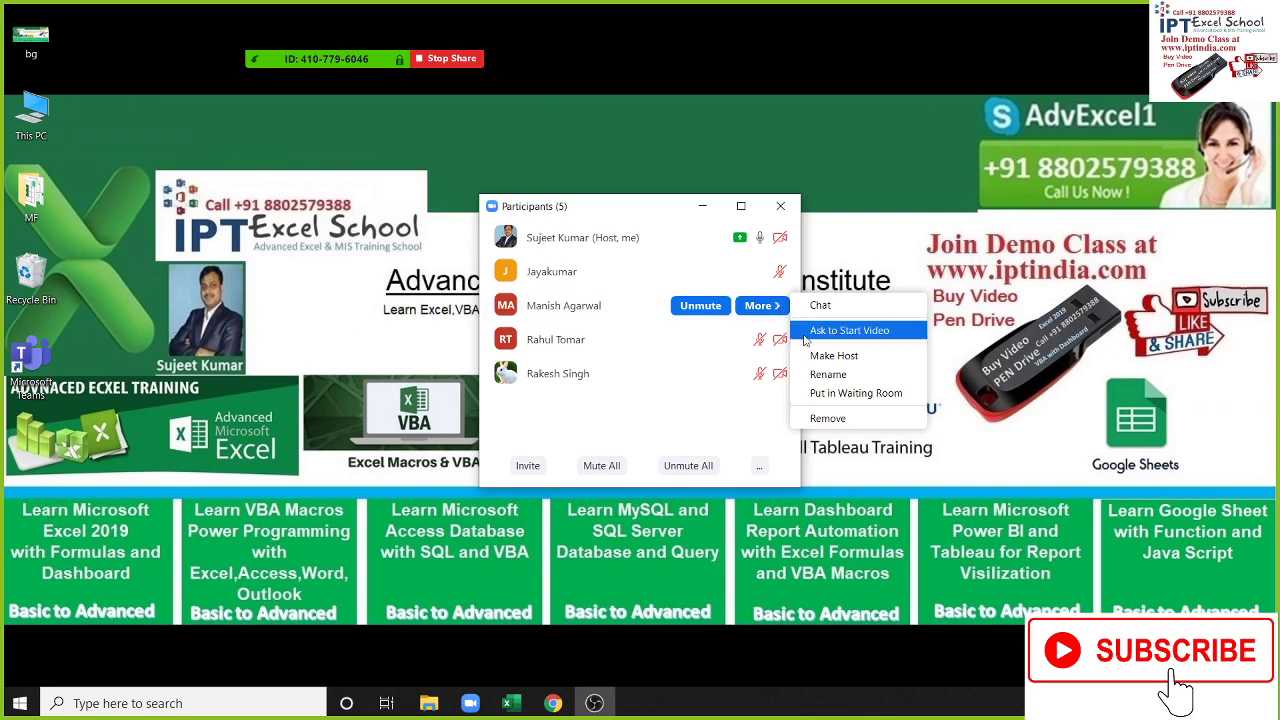
{"action": "left_click", "coordinate": [775, 341]}
{"action": "left_click", "coordinate": [773, 341]}
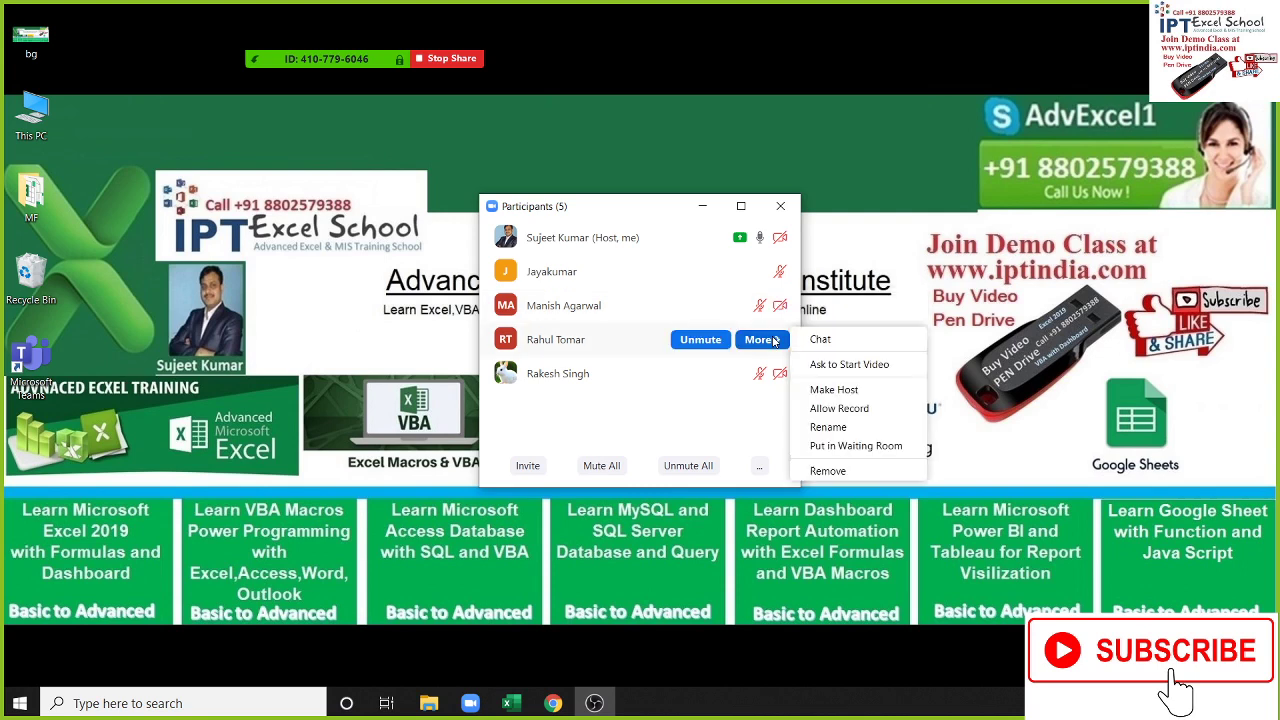
{"action": "left_click", "coordinate": [836, 408]}
{"action": "left_click", "coordinate": [780, 374]}
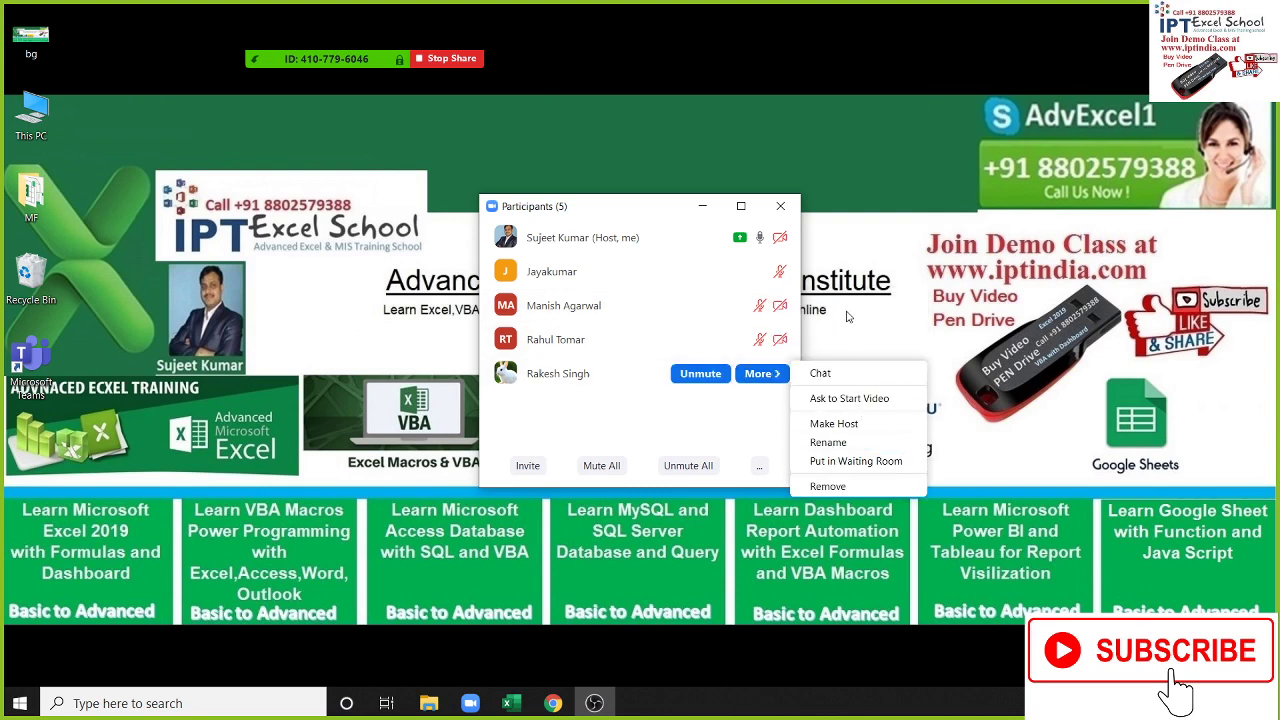
{"action": "left_click", "coordinate": [850, 317]}
{"action": "left_click", "coordinate": [781, 207]}
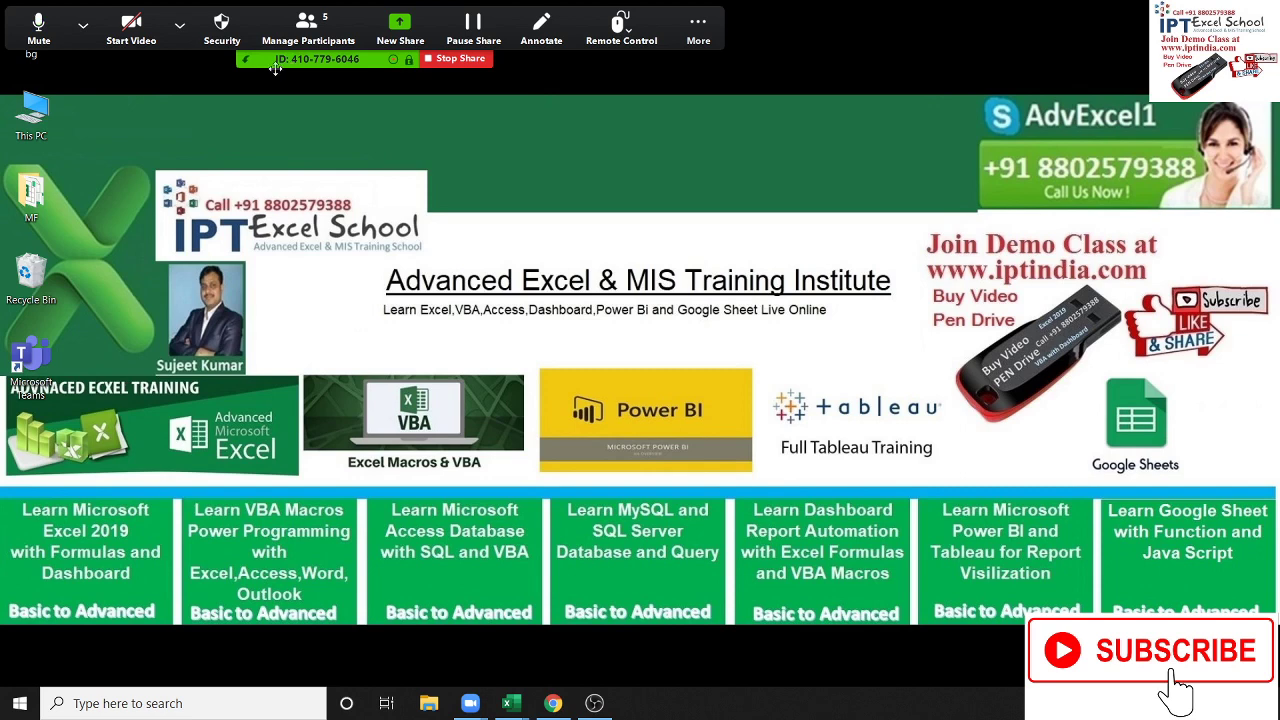
Step: Bring up the competition data workbook, hide it, and switch to the dashboard workbook
{"action": "mouse_move", "coordinate": [520, 710]}
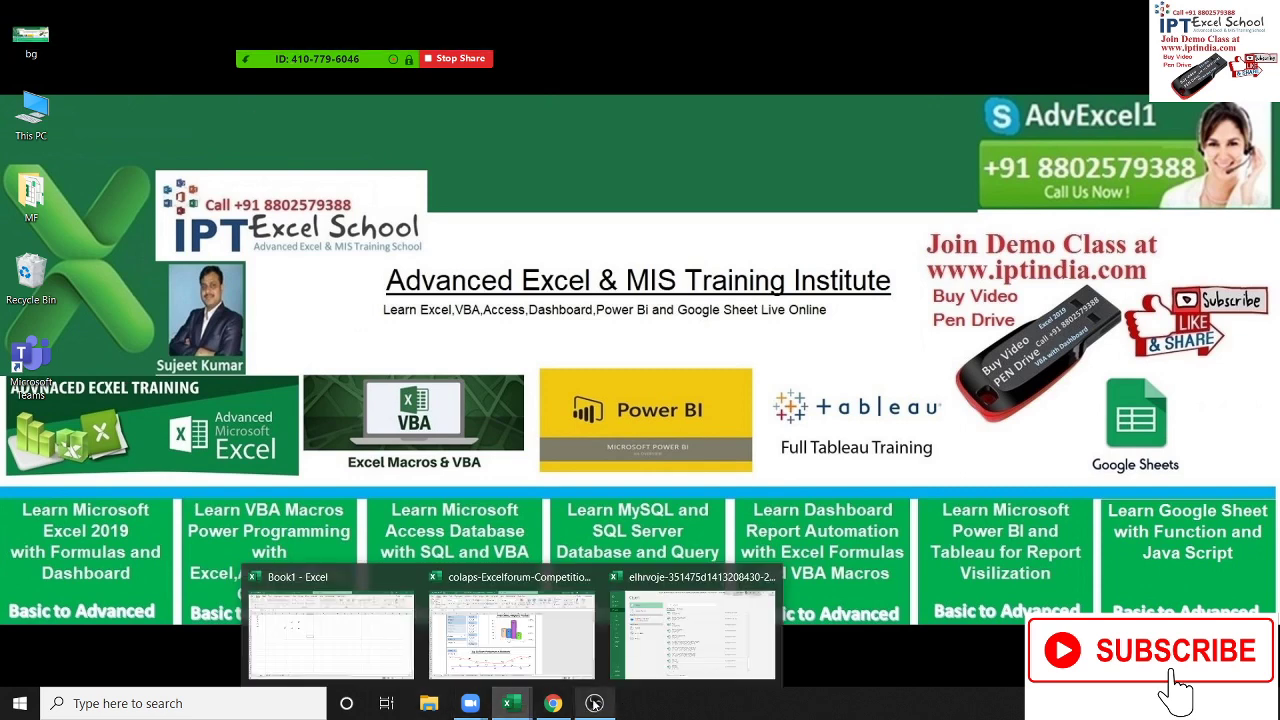
{"action": "left_click", "coordinate": [576, 667]}
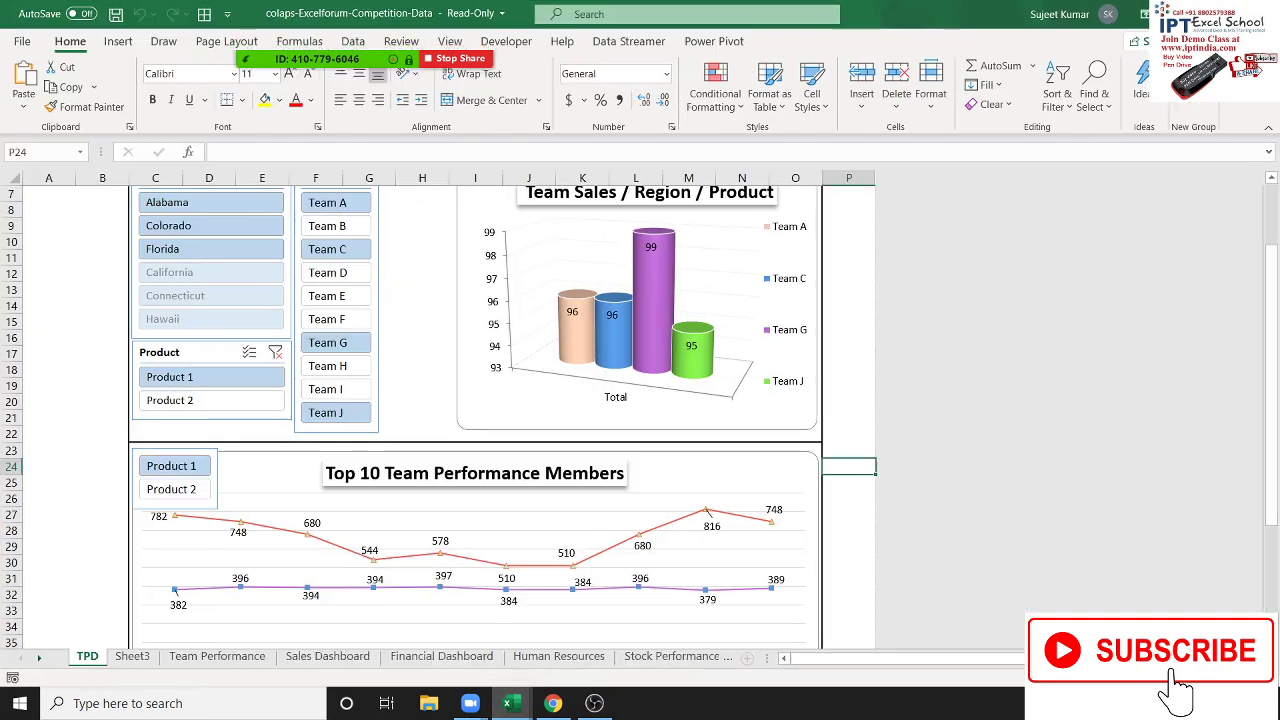
{"action": "key", "text": "super+d"}
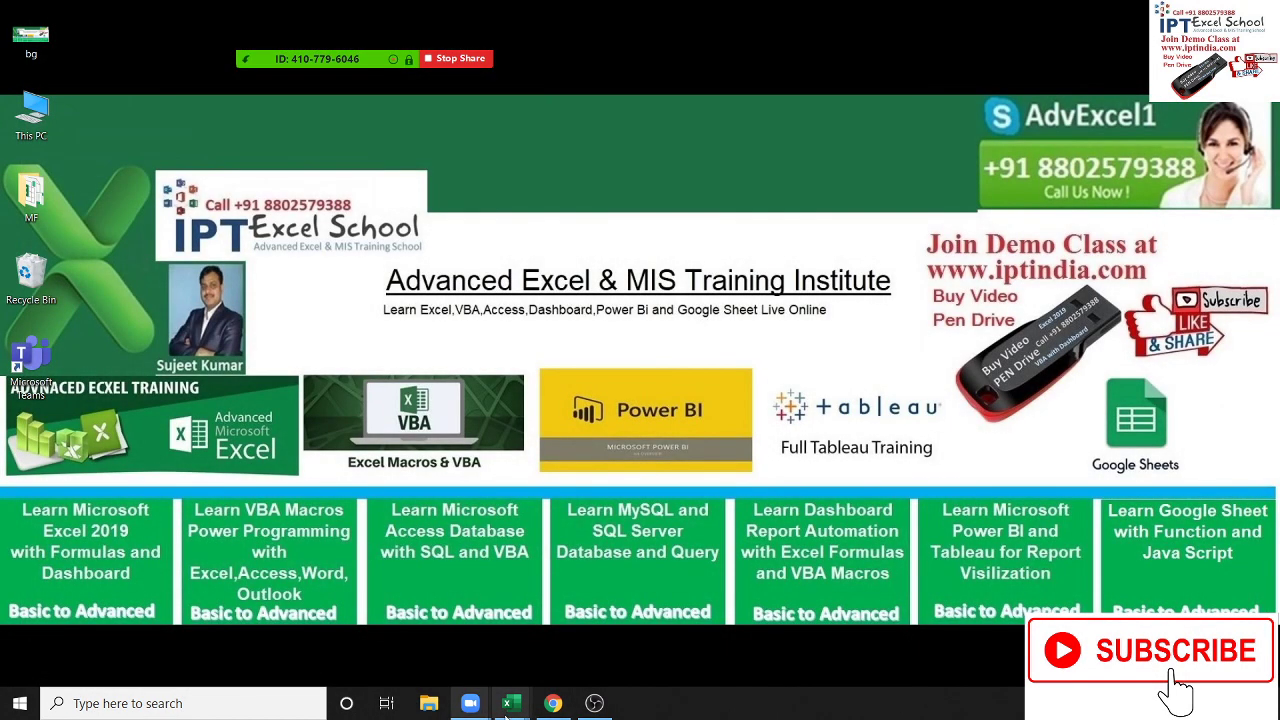
{"action": "mouse_move", "coordinate": [569, 683]}
{"action": "left_click", "coordinate": [592, 656]}
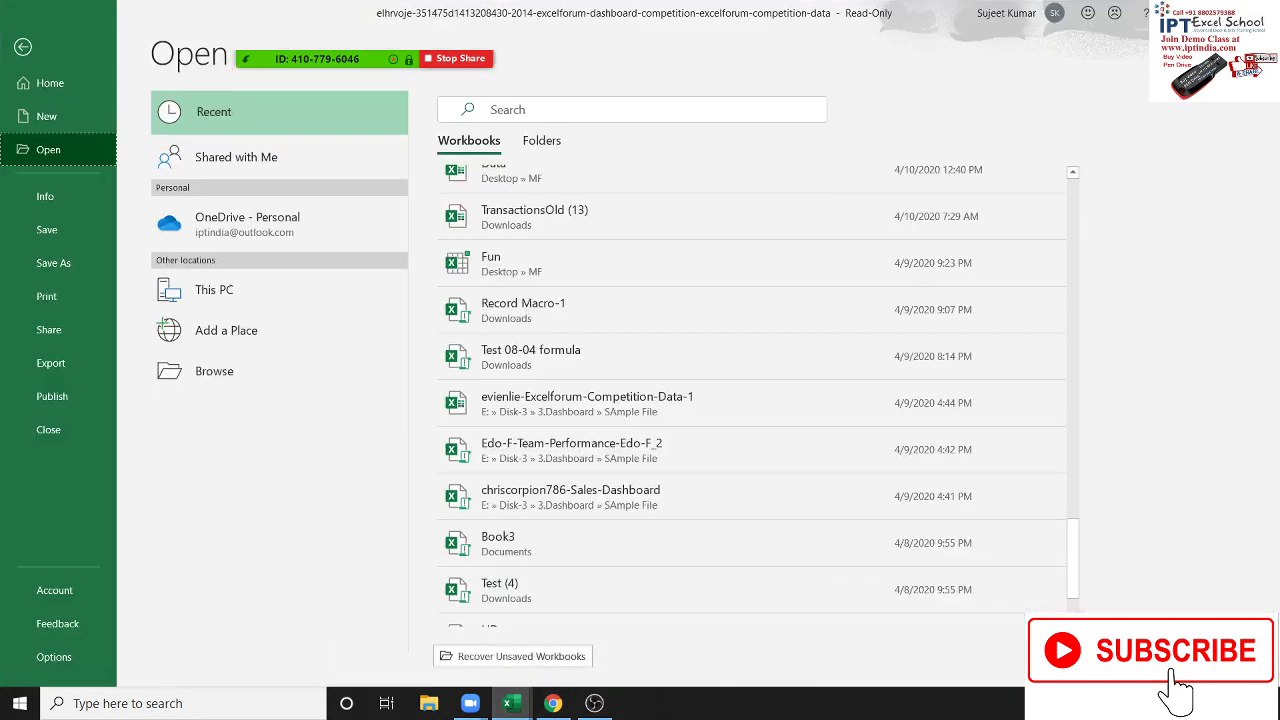
Step: Close the dashboard workbook without saving and return to Book1
{"action": "key", "text": "ctrl+w"}
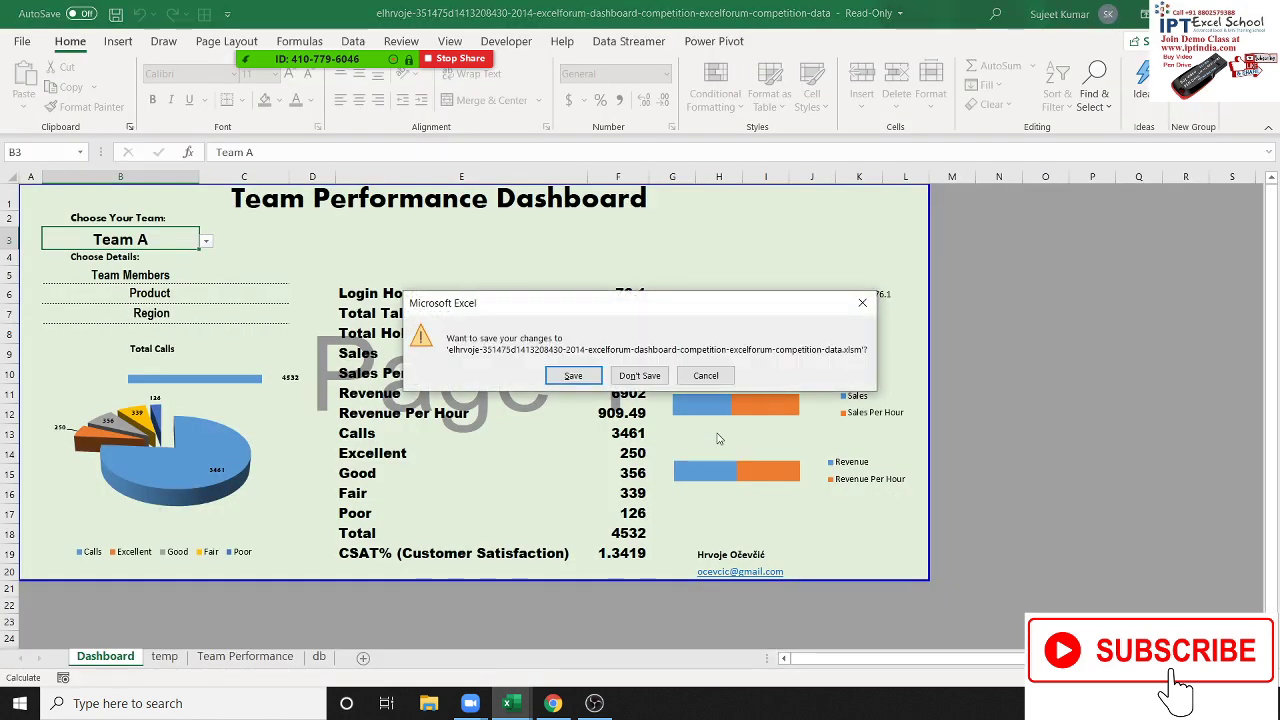
{"action": "left_click", "coordinate": [704, 380]}
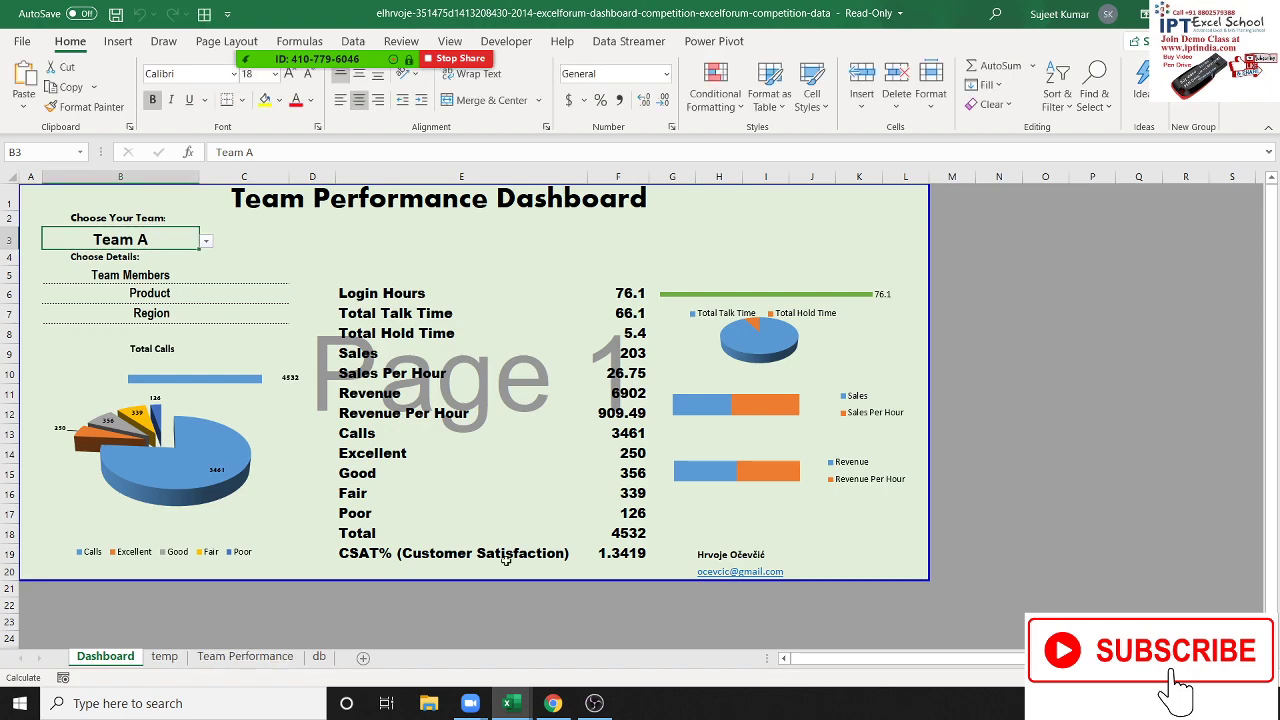
{"action": "key", "text": "ctrl+w"}
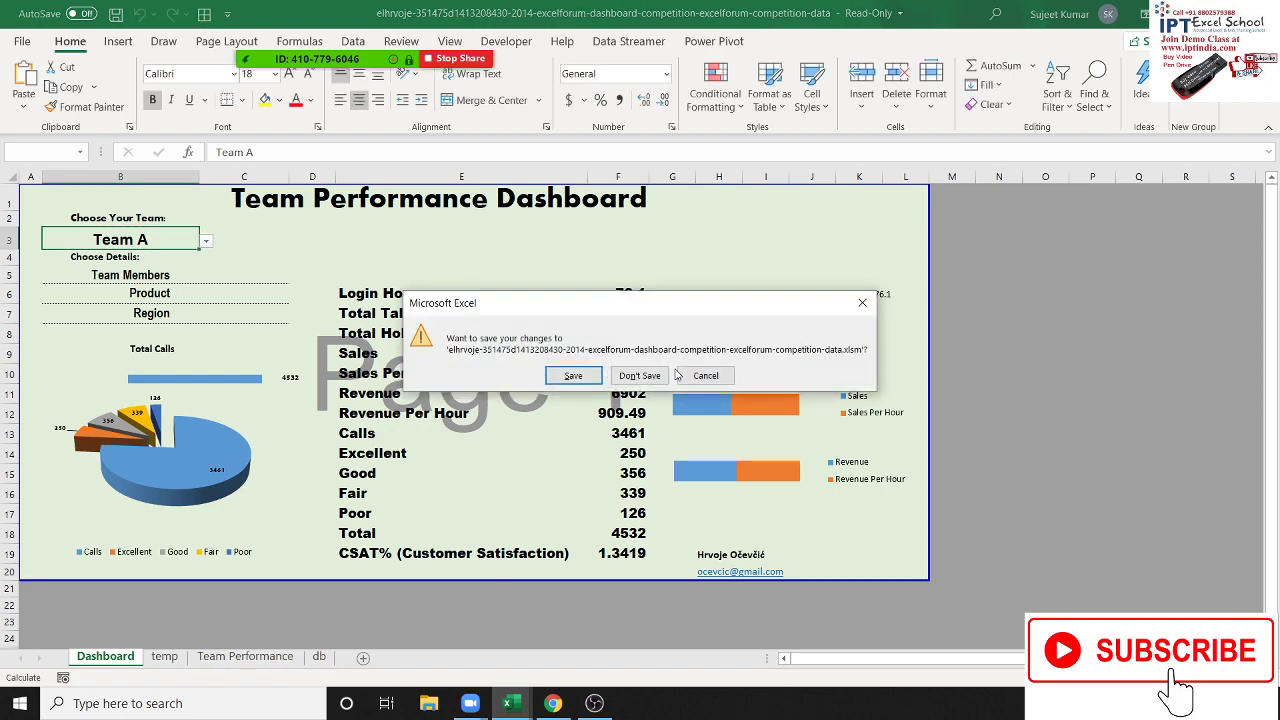
{"action": "left_click", "coordinate": [645, 378]}
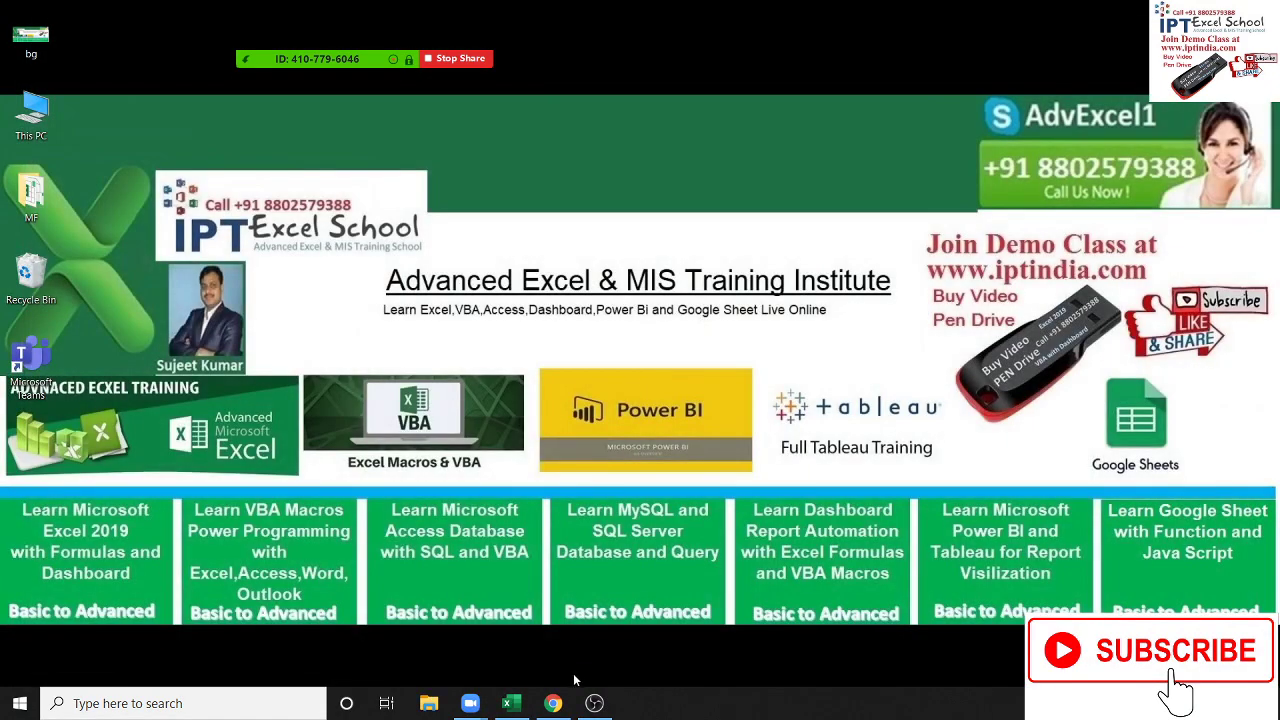
{"action": "left_click", "coordinate": [507, 703]}
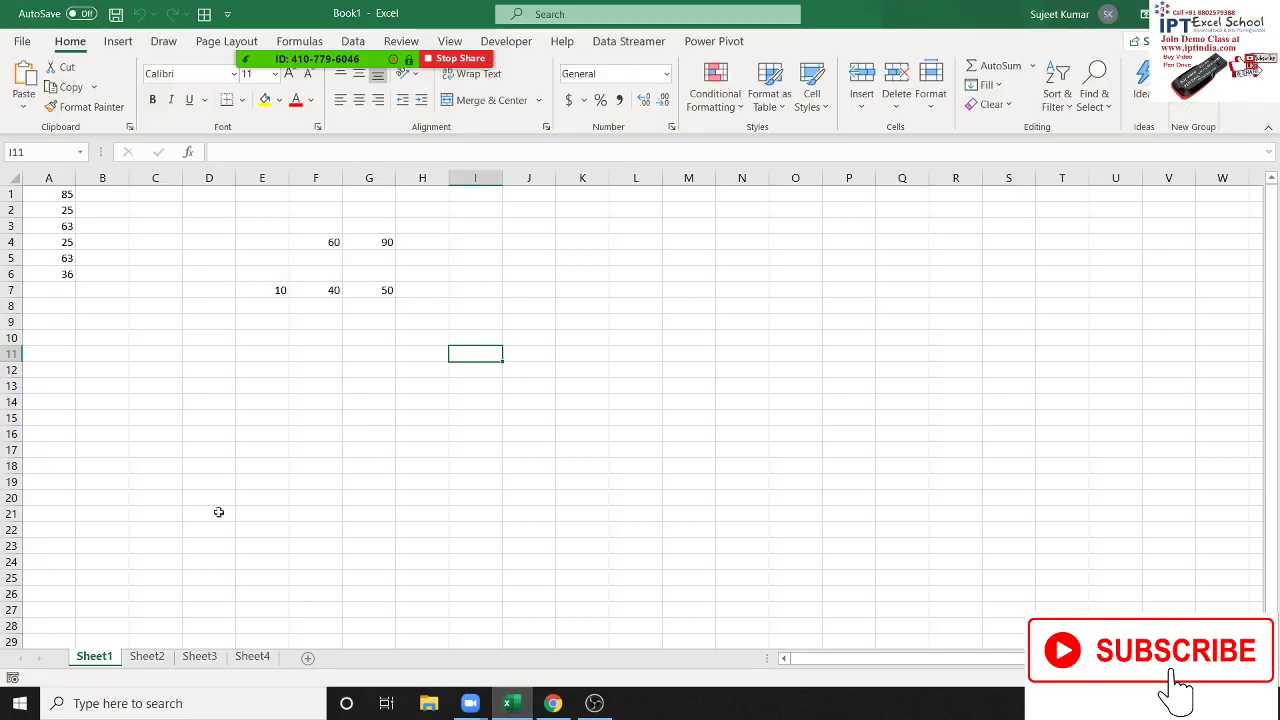
{"action": "left_click", "coordinate": [24, 42]}
Step: Open the PData workbook from the Recent workbooks list
{"action": "left_click", "coordinate": [41, 155]}
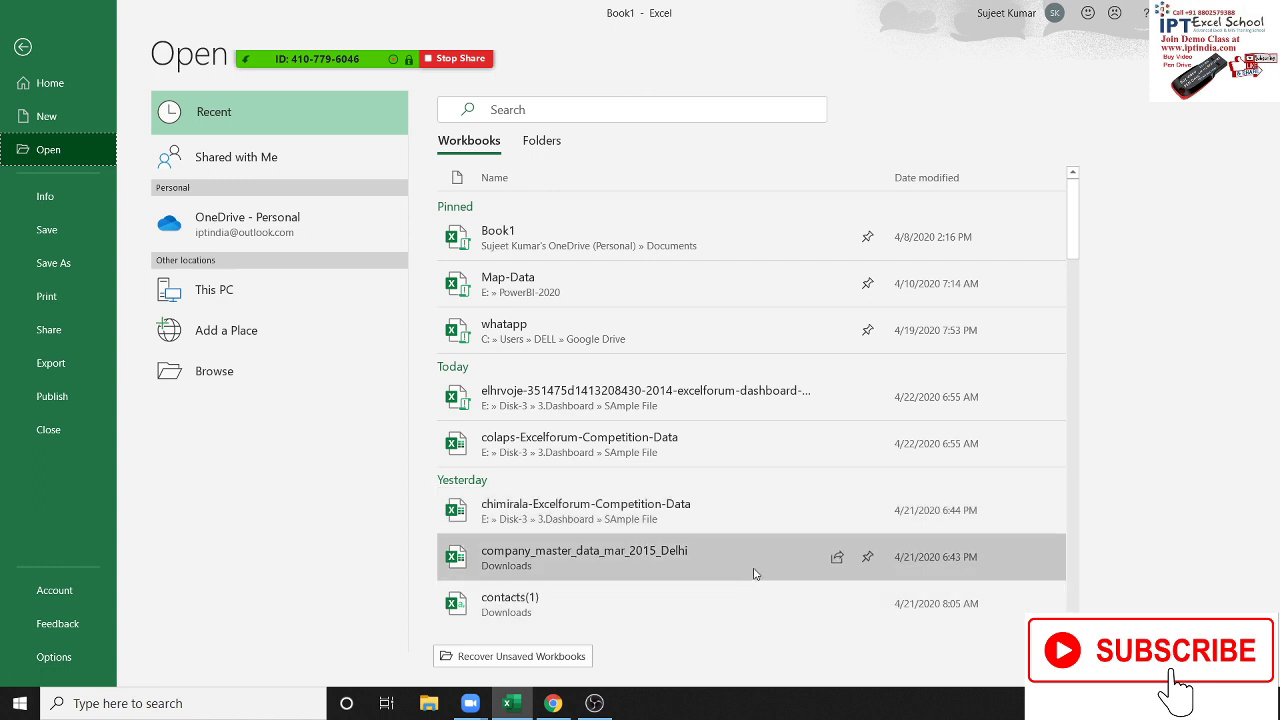
{"action": "scroll", "coordinate": [755, 575], "scroll_direction": "down", "scroll_amount": 1}
{"action": "scroll", "coordinate": [755, 576], "scroll_direction": "down", "scroll_amount": 1}
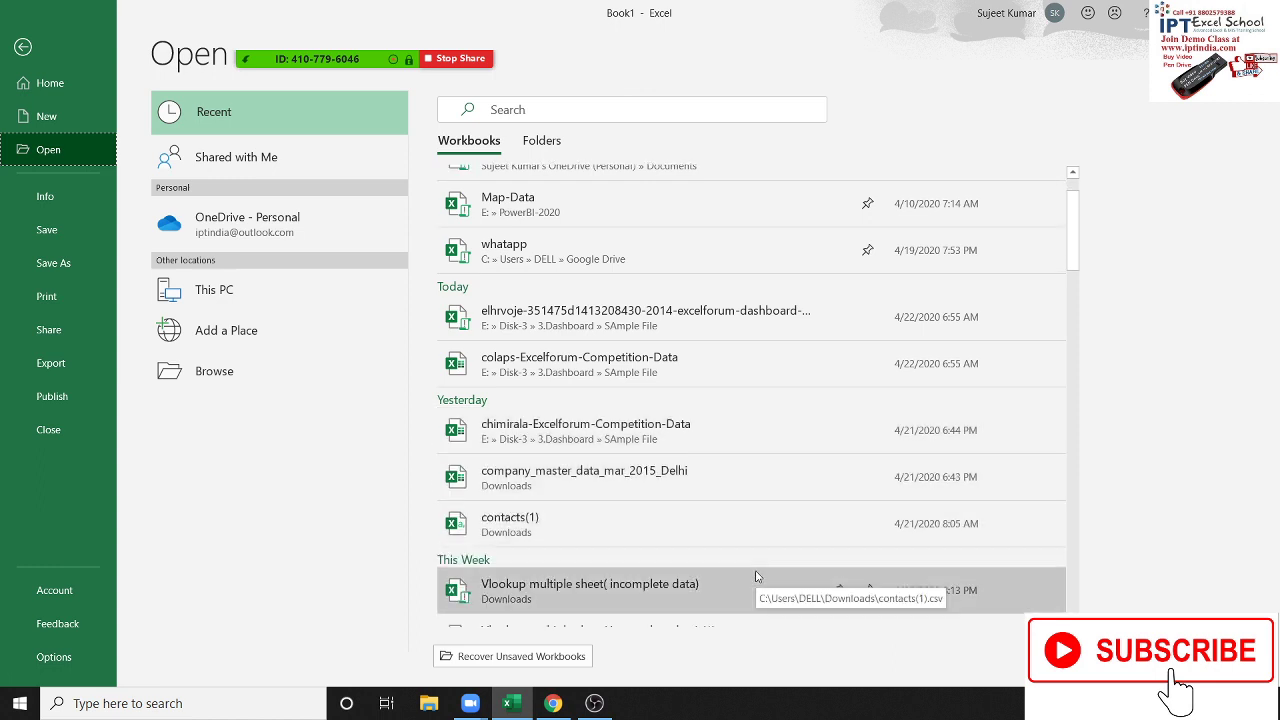
{"action": "scroll", "coordinate": [756, 577], "scroll_direction": "down", "scroll_amount": 3}
{"action": "scroll", "coordinate": [757, 578], "scroll_direction": "down", "scroll_amount": 1}
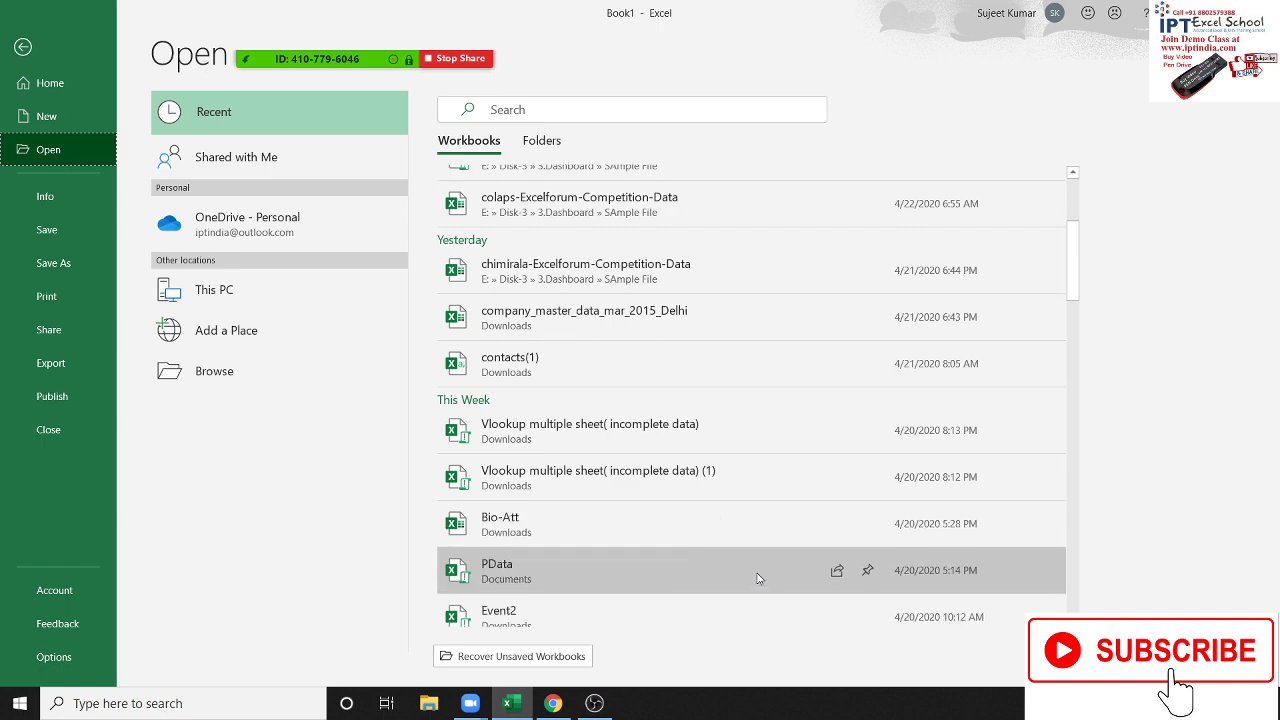
{"action": "left_click", "coordinate": [692, 579]}
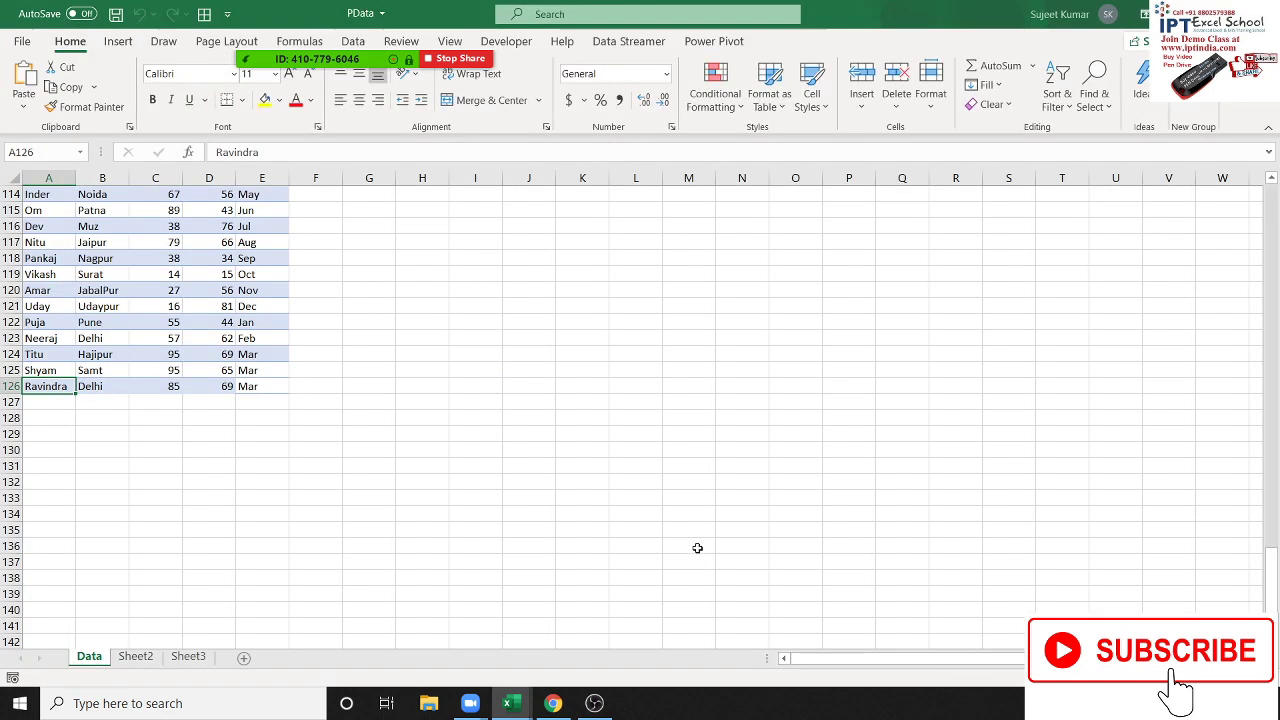
Step: Delete the PivotTable sheets Sheet2 and Sheet3 from the PData workbook
{"action": "left_click", "coordinate": [127, 657]}
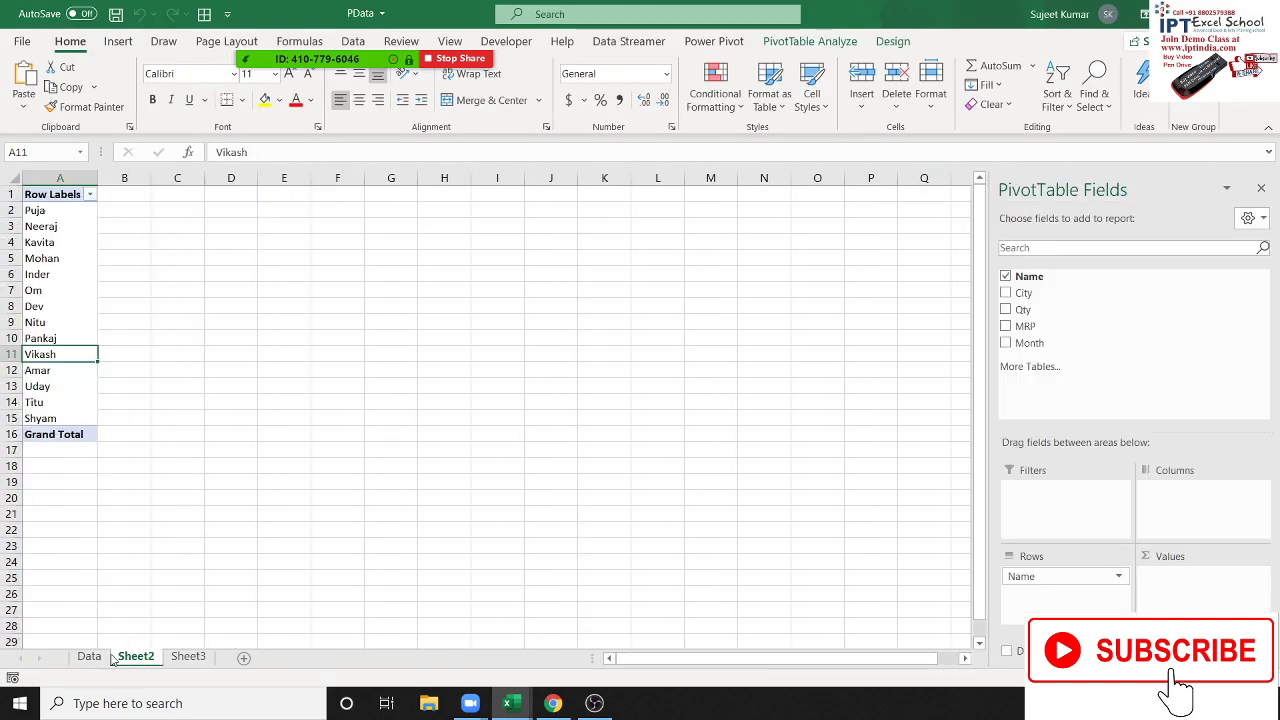
{"action": "right_click", "coordinate": [124, 657]}
{"action": "left_click", "coordinate": [196, 442]}
{"action": "left_click", "coordinate": [612, 397]}
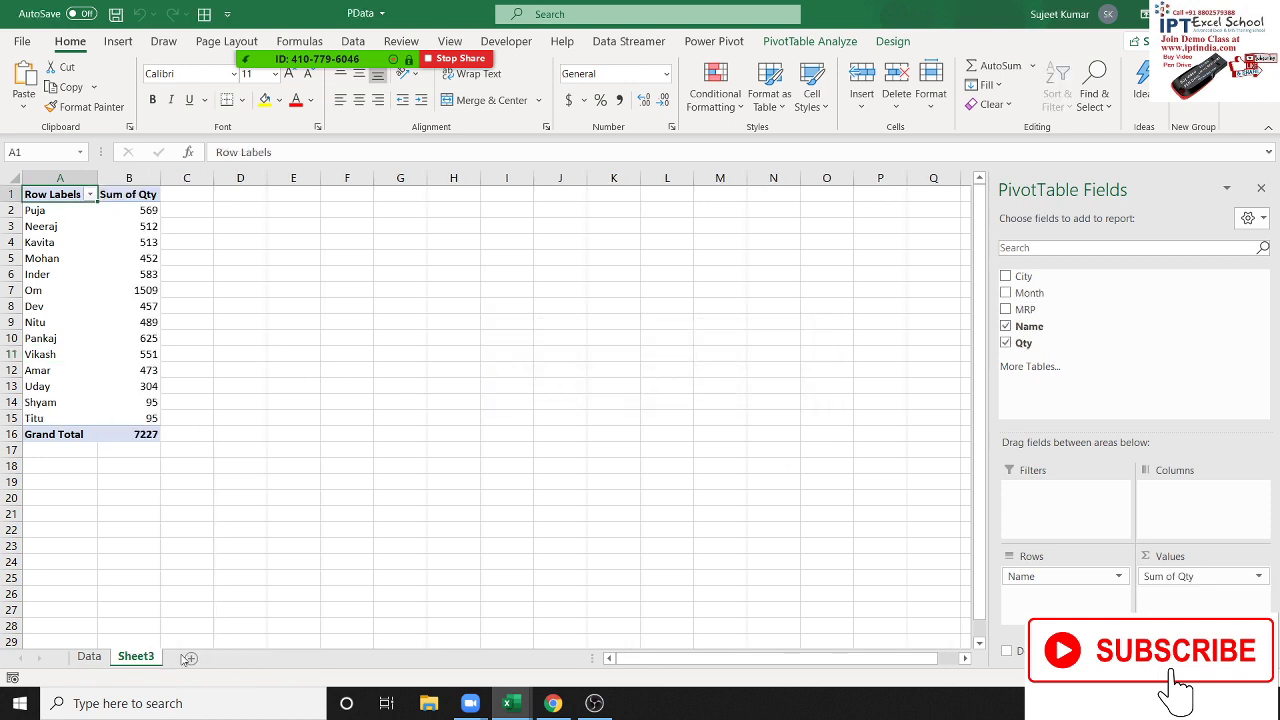
{"action": "right_click", "coordinate": [150, 657]}
{"action": "left_click", "coordinate": [197, 445]}
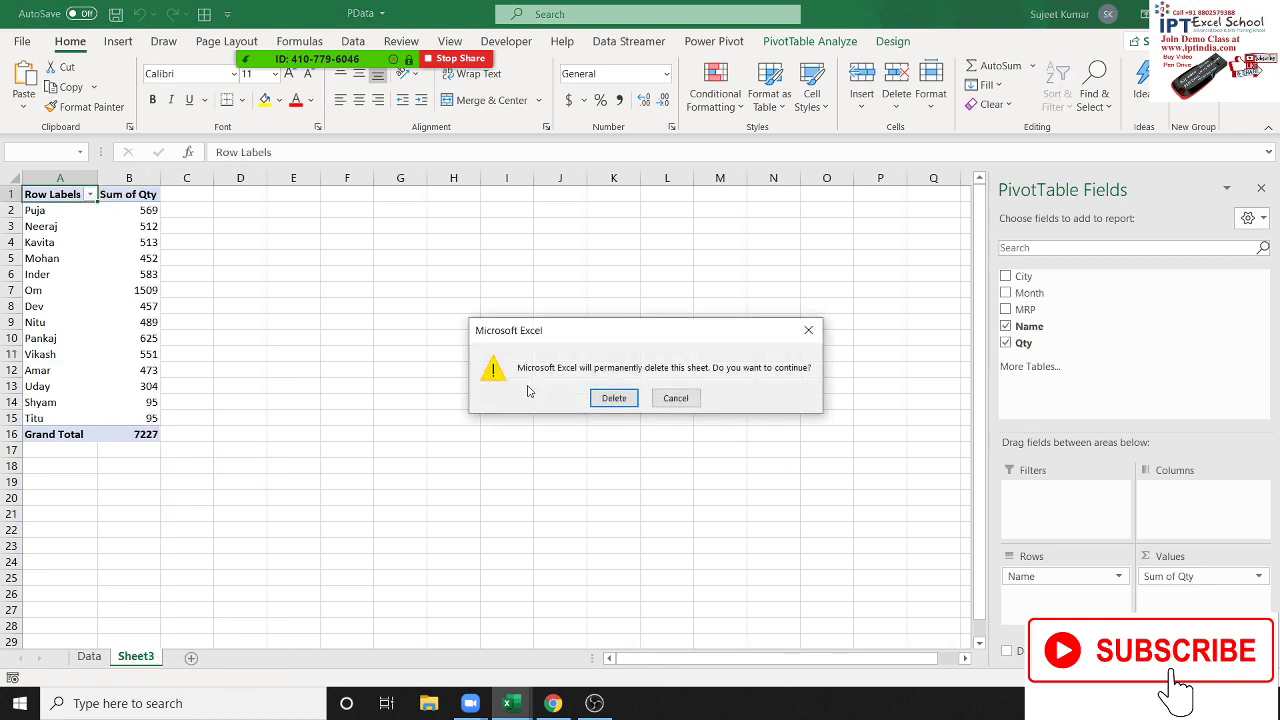
{"action": "left_click", "coordinate": [614, 398]}
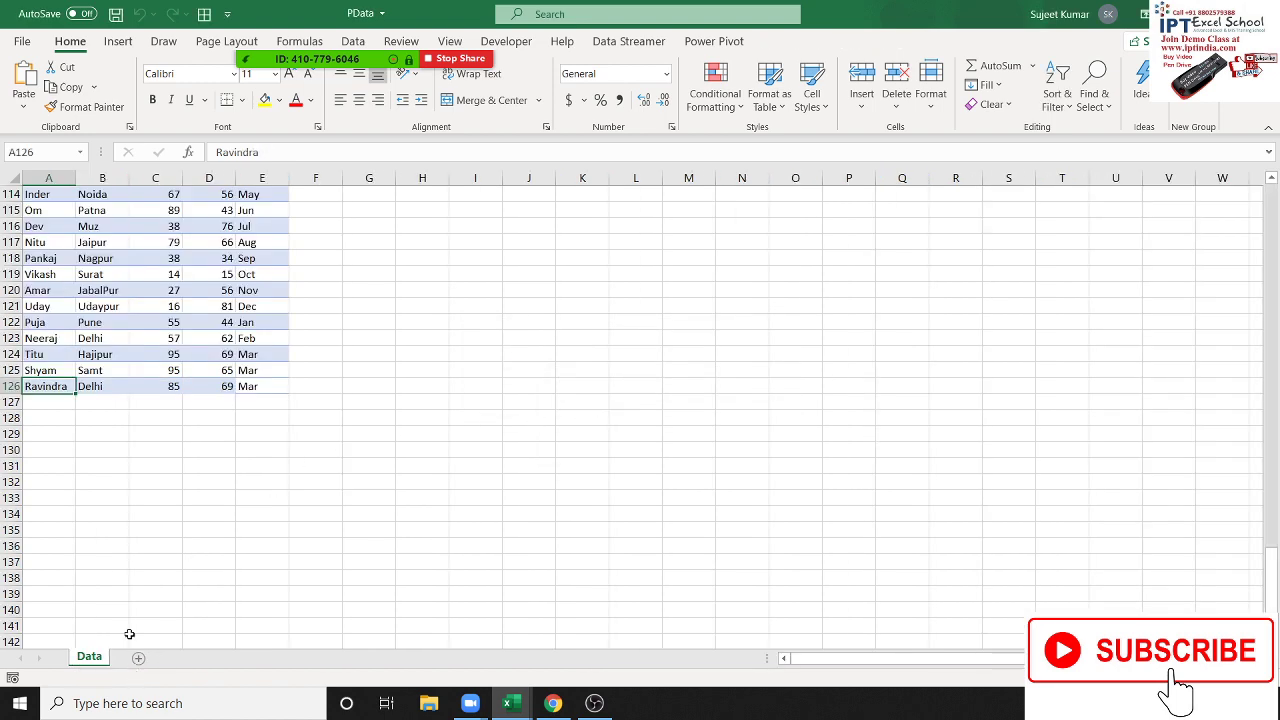
Step: Build a PivotTable on a new sheet from A1:E126 summing Qty by Name (total 7312)
{"action": "key", "text": "ctrl+Home"}
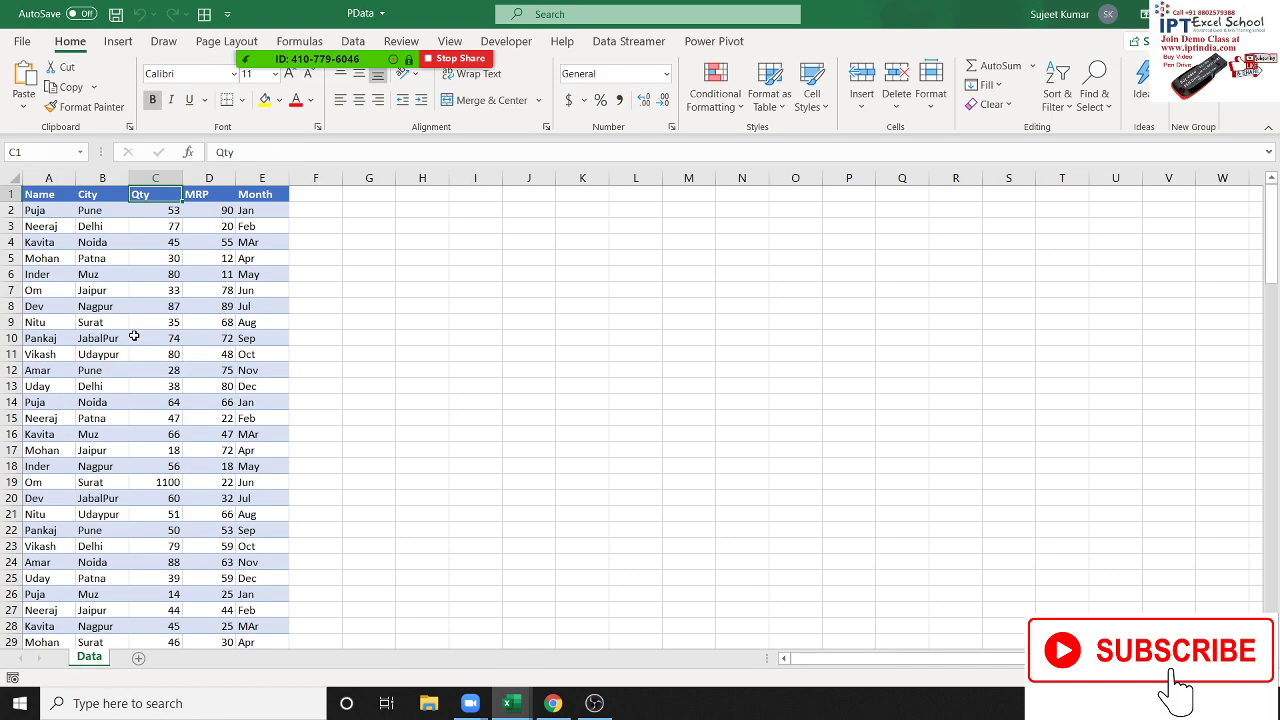
{"action": "key", "text": "ctrl+shift+Right"}
{"action": "key", "text": "ctrl+shift+Down"}
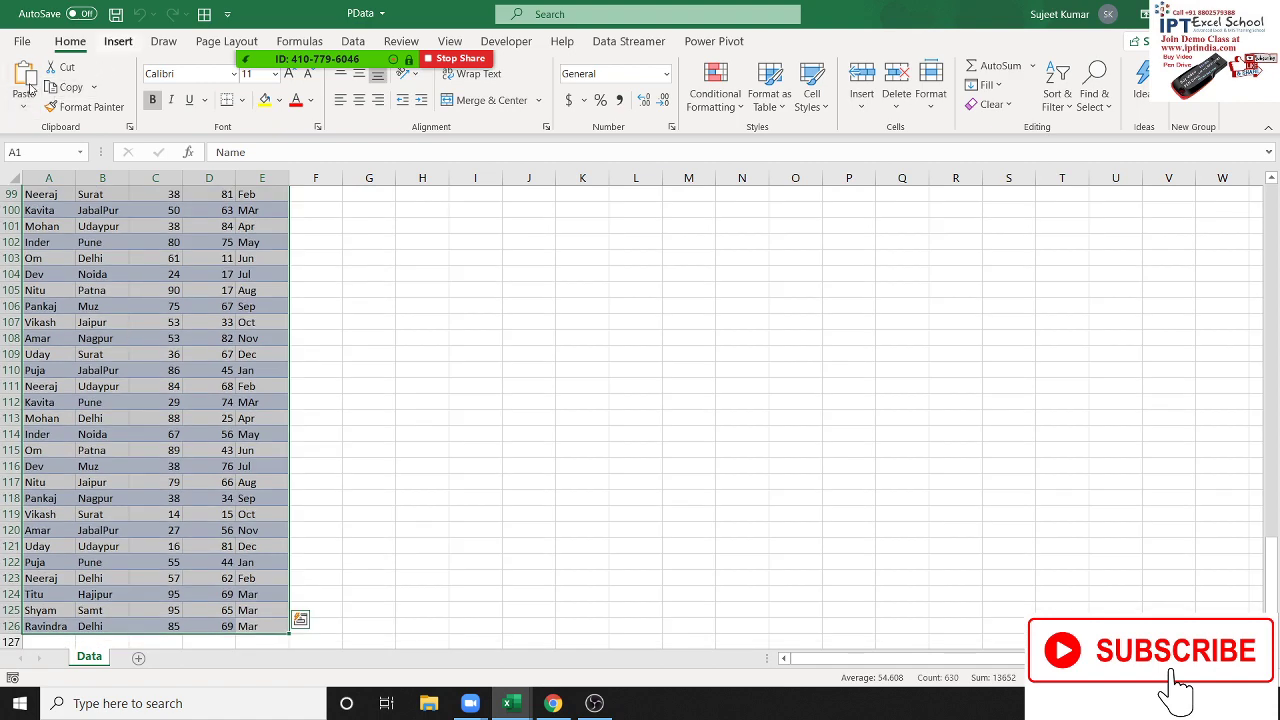
{"action": "left_click", "coordinate": [118, 45]}
{"action": "left_click", "coordinate": [30, 85]}
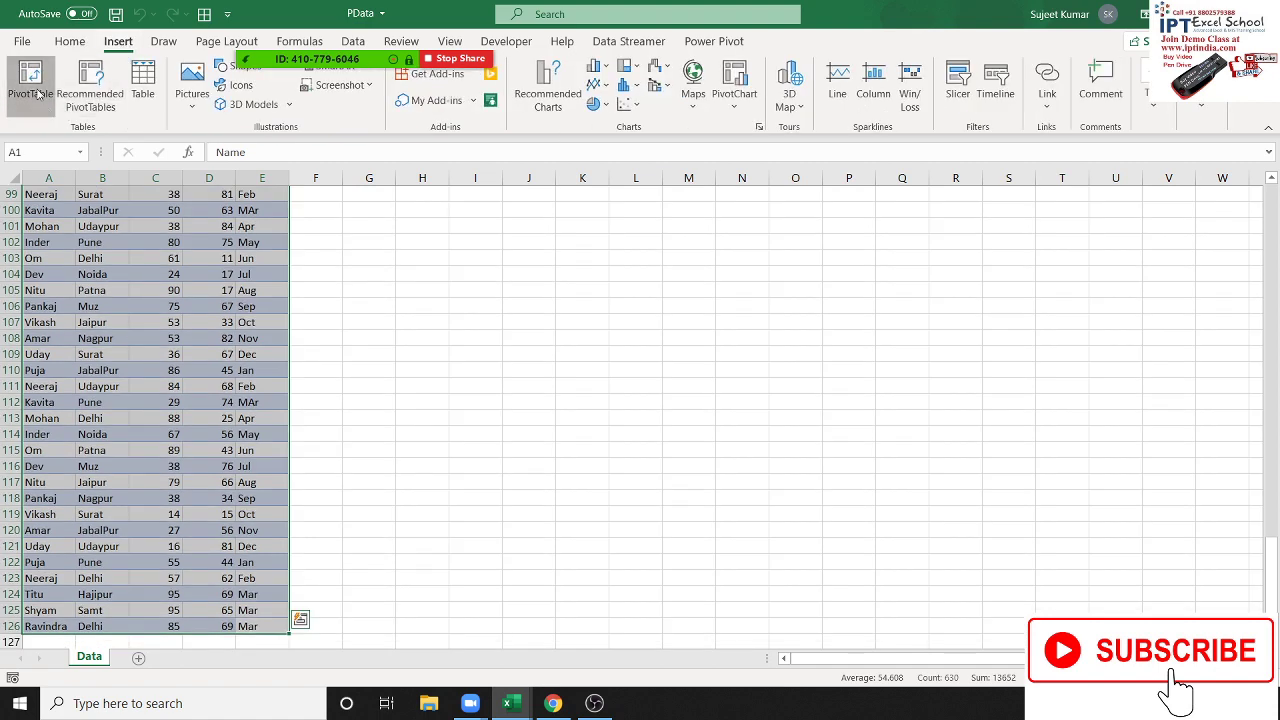
{"action": "left_click", "coordinate": [568, 433]}
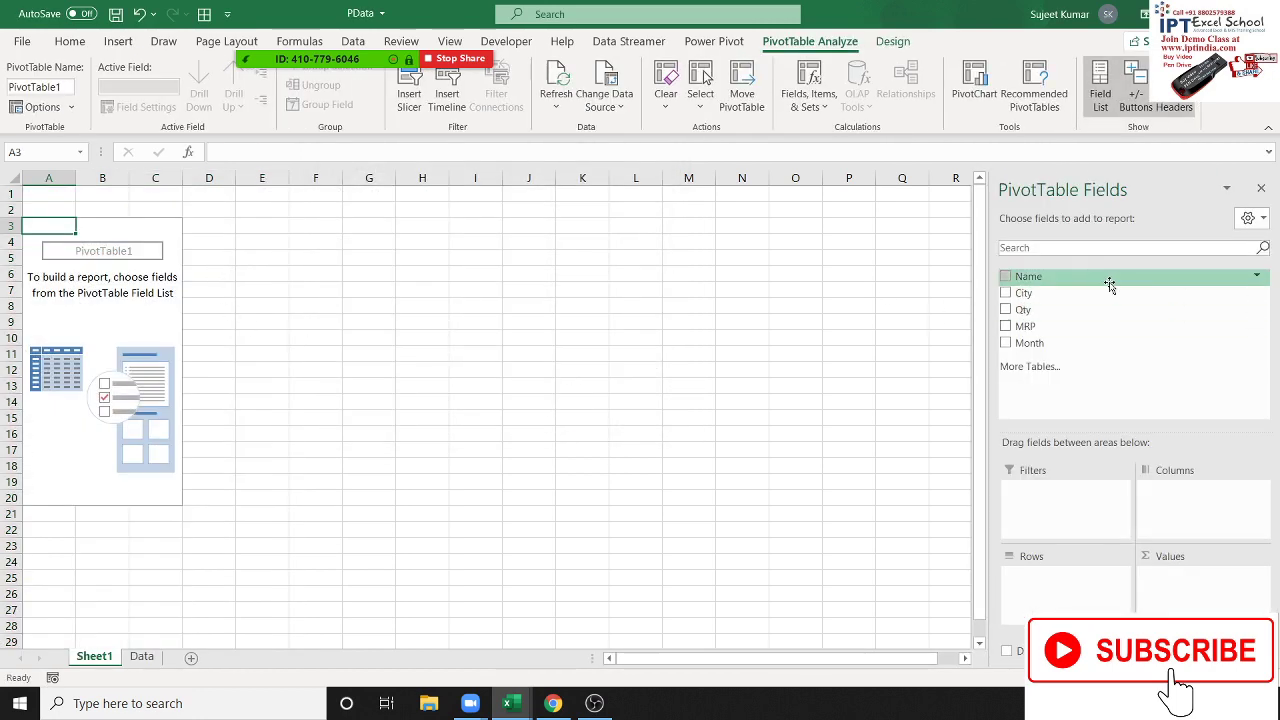
{"action": "mouse_move", "coordinate": [1108, 279]}
{"action": "left_mouse_down"}
{"action": "mouse_move", "coordinate": [1135, 510]}
{"action": "mouse_move", "coordinate": [1085, 585]}
{"action": "left_mouse_up"}
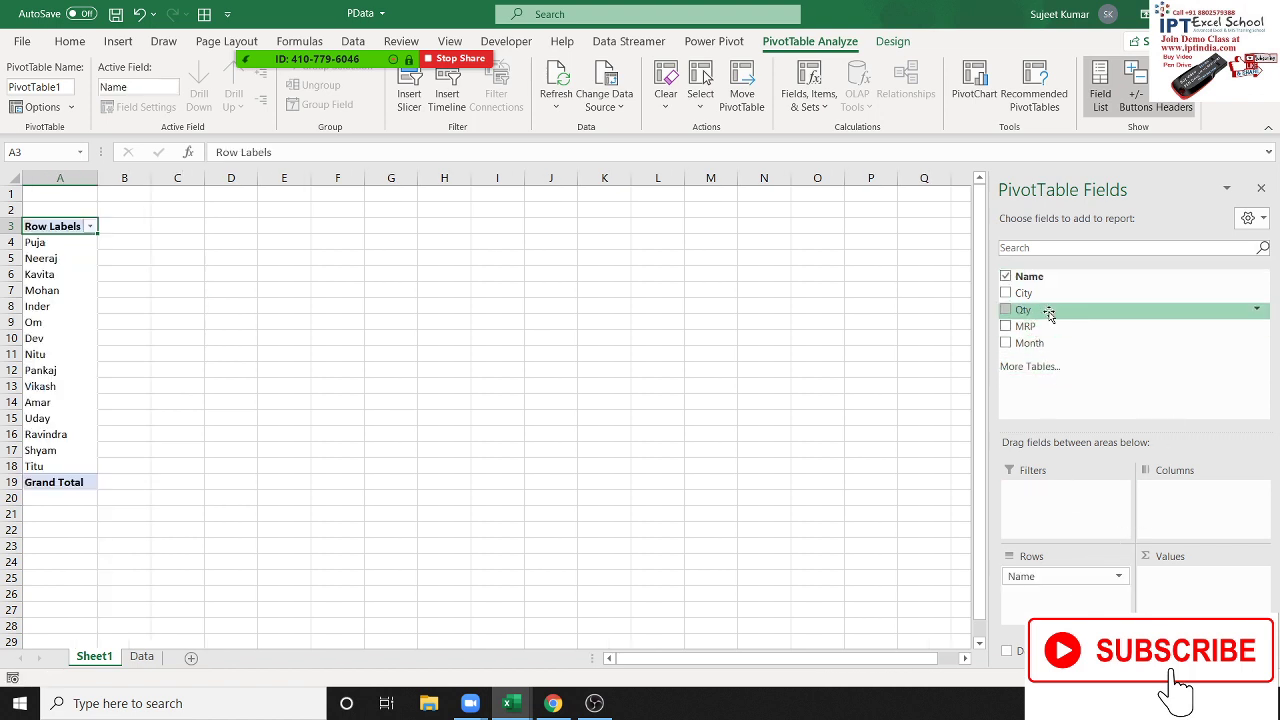
{"action": "left_click_drag", "start_coordinate": [1048, 313], "coordinate": [1228, 585]}
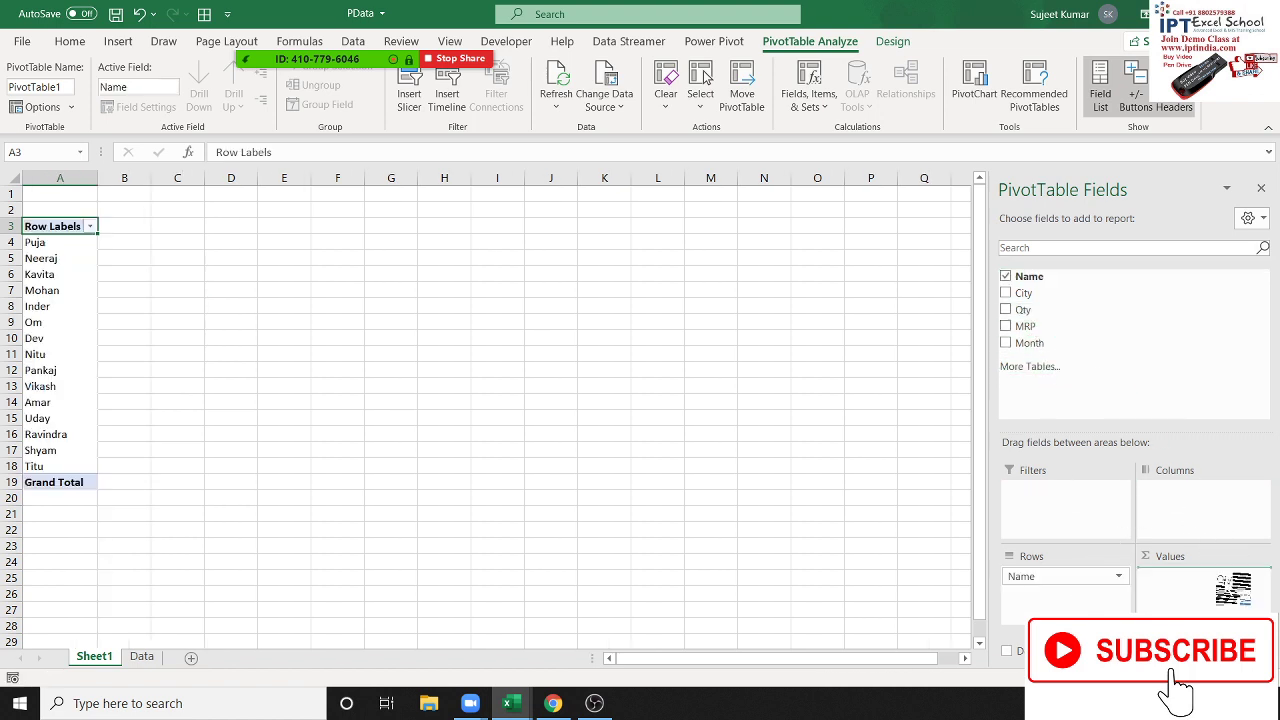
Step: Add row 127 to the Data sheet: Upendra, Chandigarh, 98, 58, Apr
{"action": "left_click", "coordinate": [142, 657]}
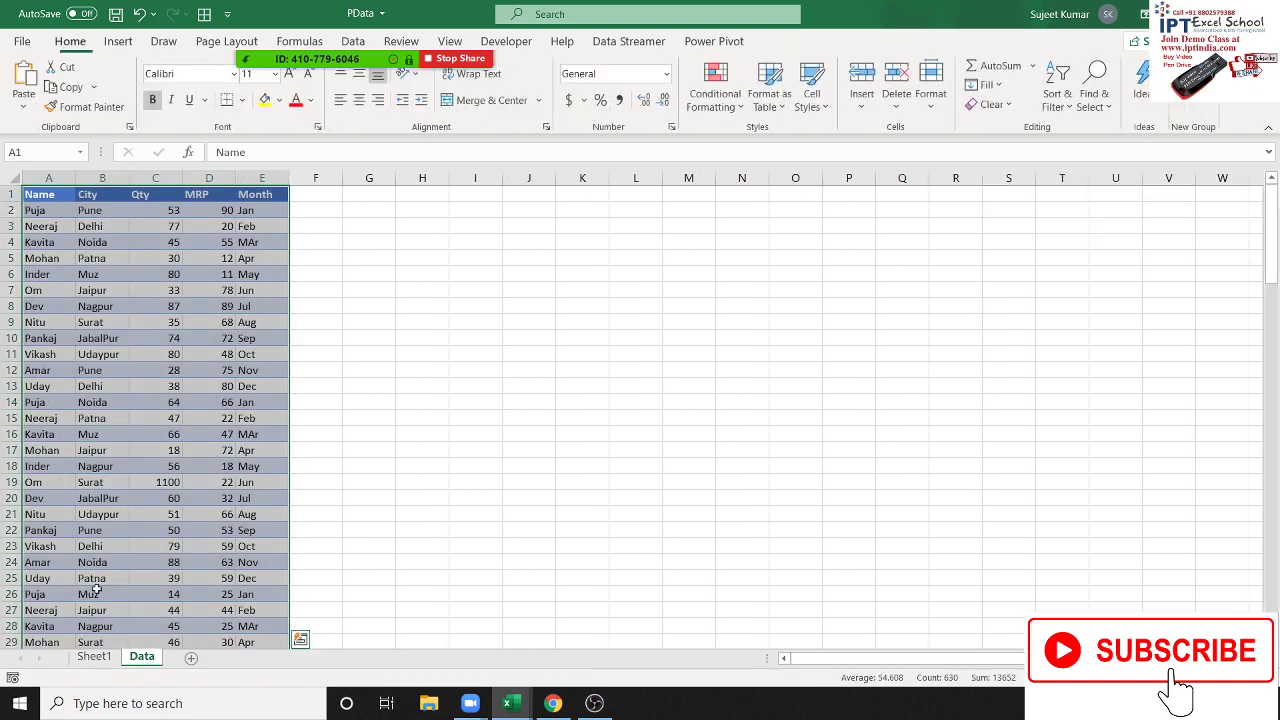
{"action": "scroll", "coordinate": [62, 568], "scroll_direction": "down", "scroll_amount": 20}
{"action": "key", "text": "Down"}
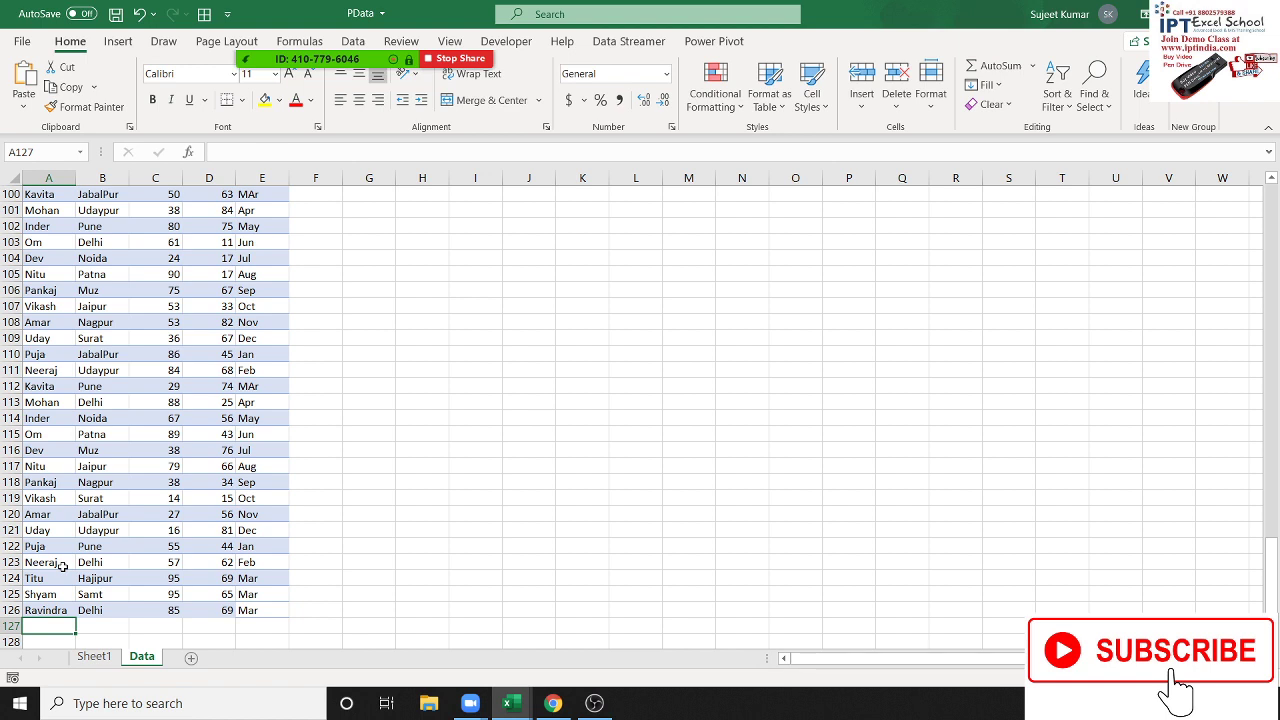
{"action": "type", "text": "Upendra"}
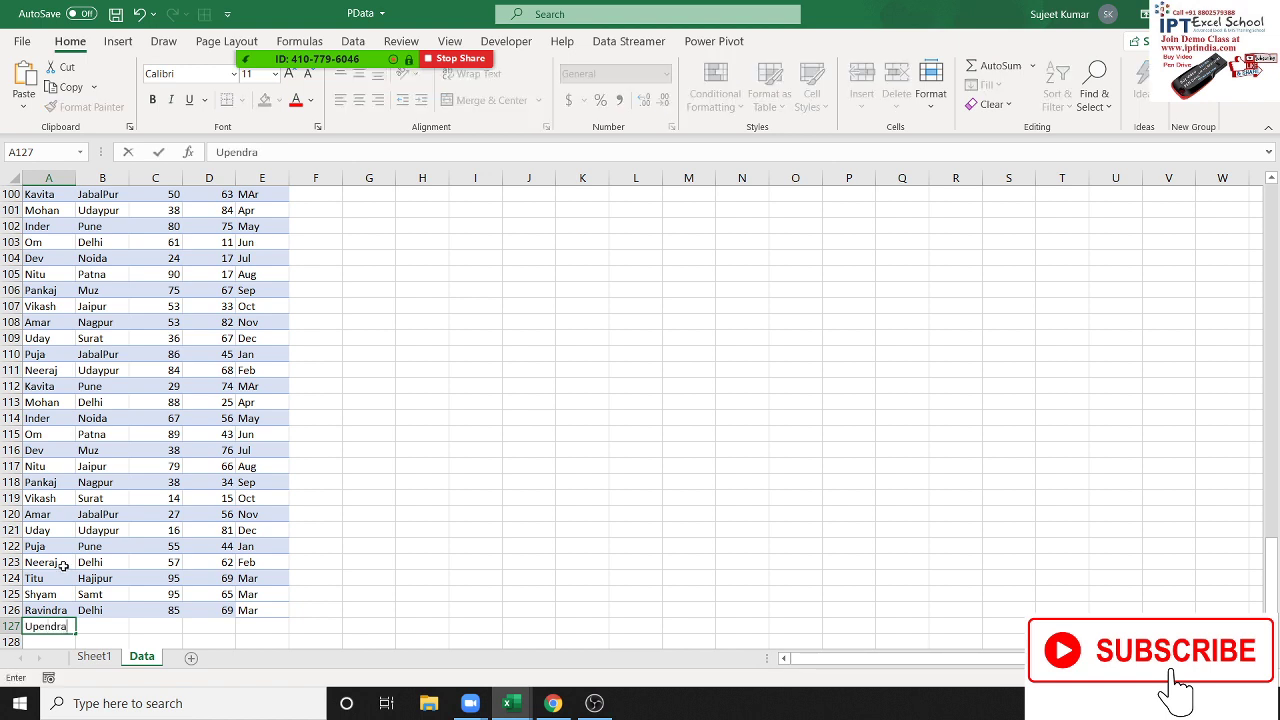
{"action": "key", "text": "Tab"}
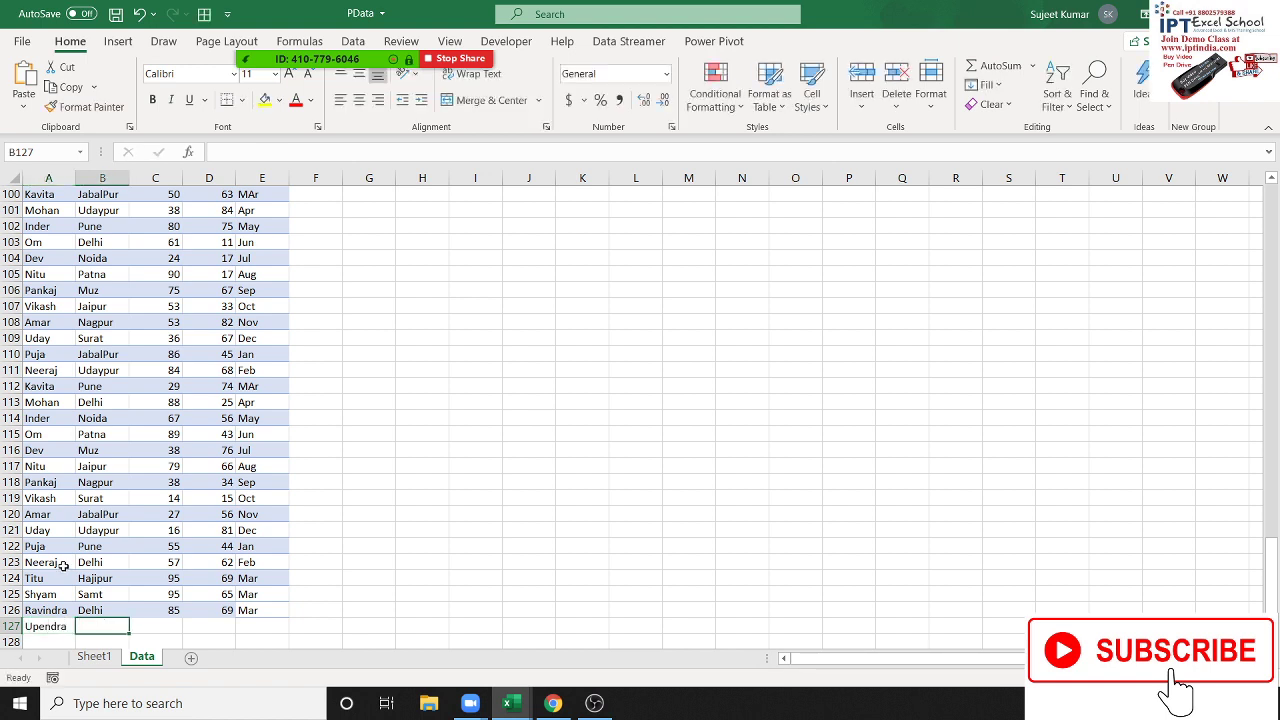
{"action": "type", "text": "Chandi"}
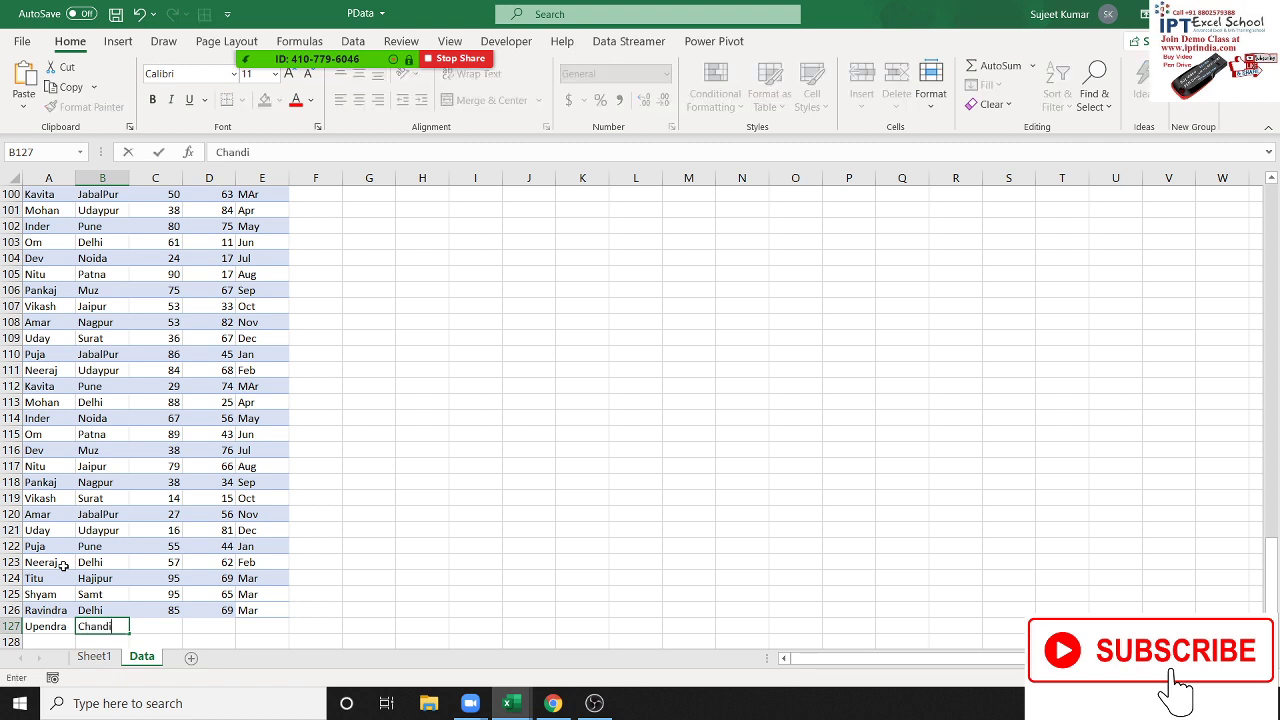
{"action": "type", "text": "rh"}
{"action": "key", "text": "Tab"}
{"action": "type", "text": "98"}
{"action": "key", "text": "Tab"}
{"action": "type", "text": "5"}
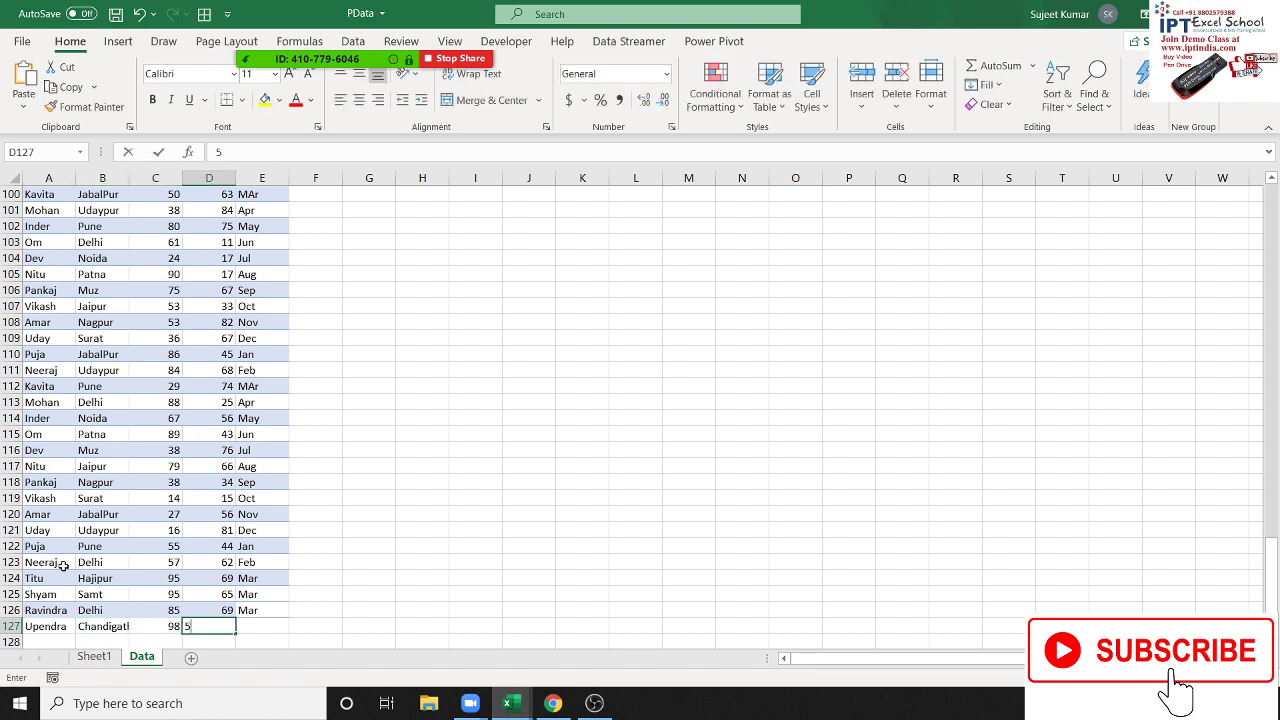
{"action": "type", "text": "8"}
{"action": "key", "text": "Tab"}
{"action": "type", "text": "A"}
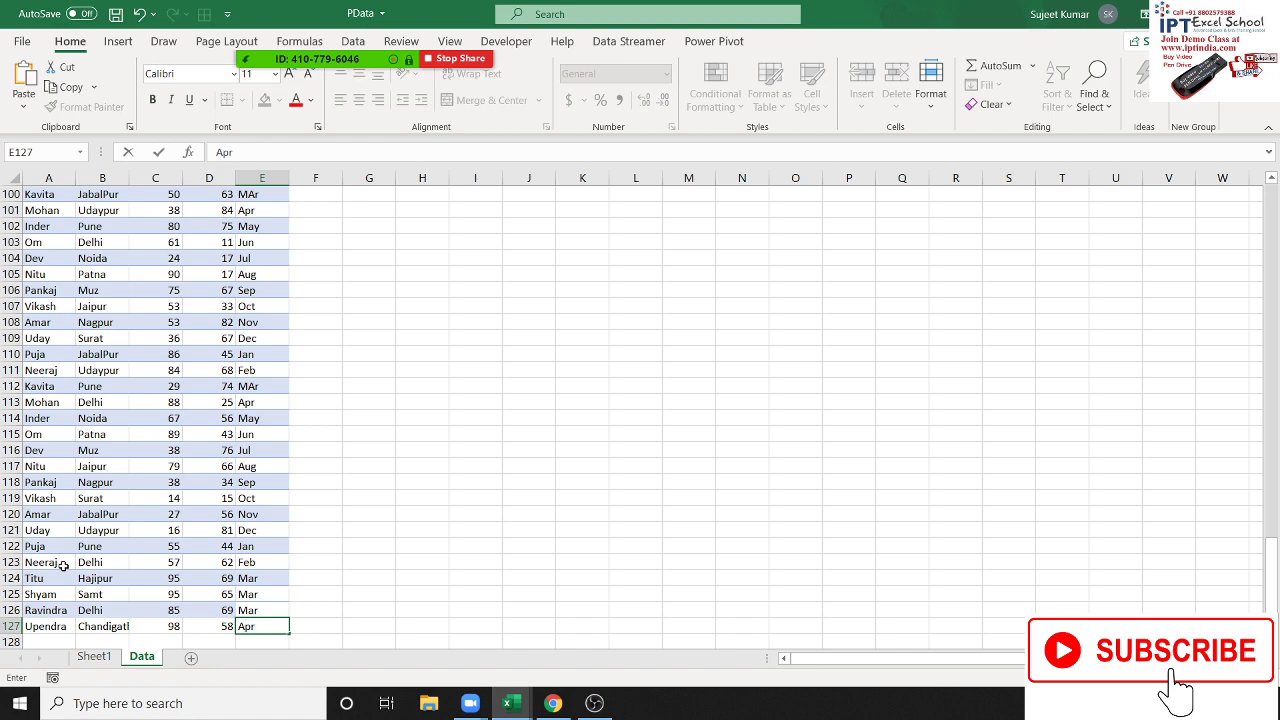
{"action": "key", "text": "Return"}
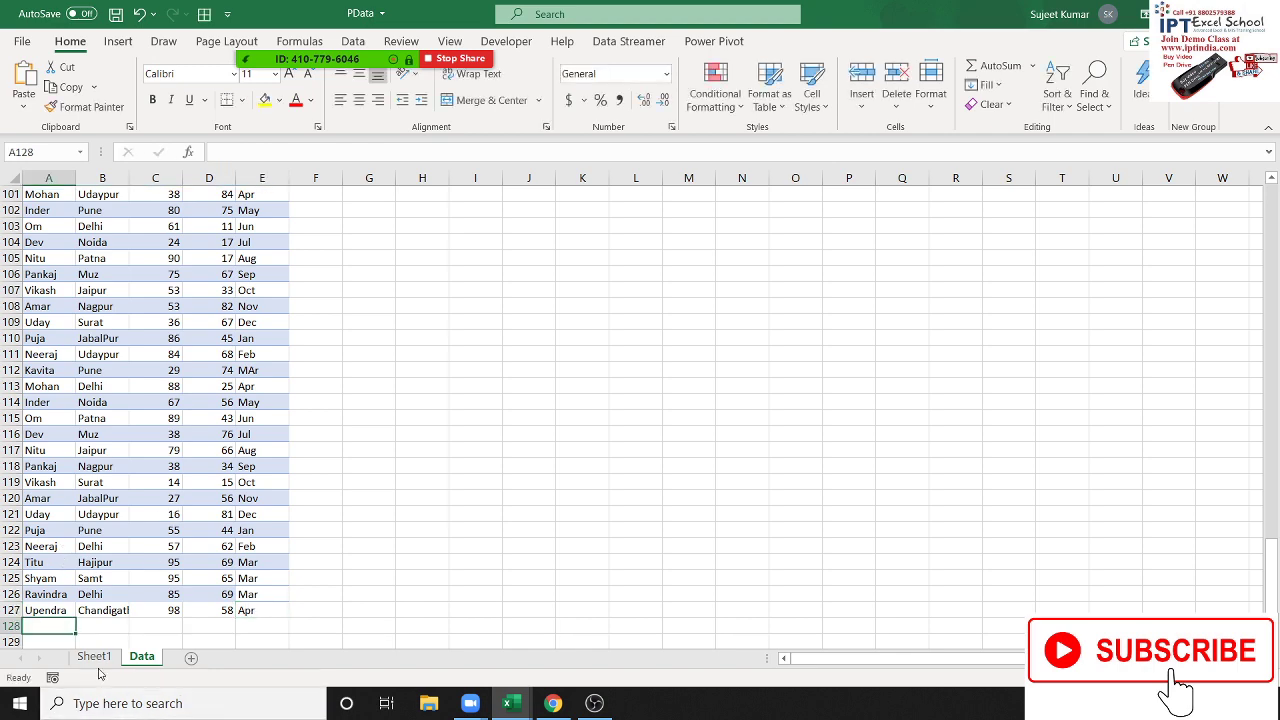
{"action": "left_click", "coordinate": [95, 657]}
Step: Refresh the PivotTable, confirm the Upendra record sits in row 127, and return to Sheet1
{"action": "right_click", "coordinate": [134, 306]}
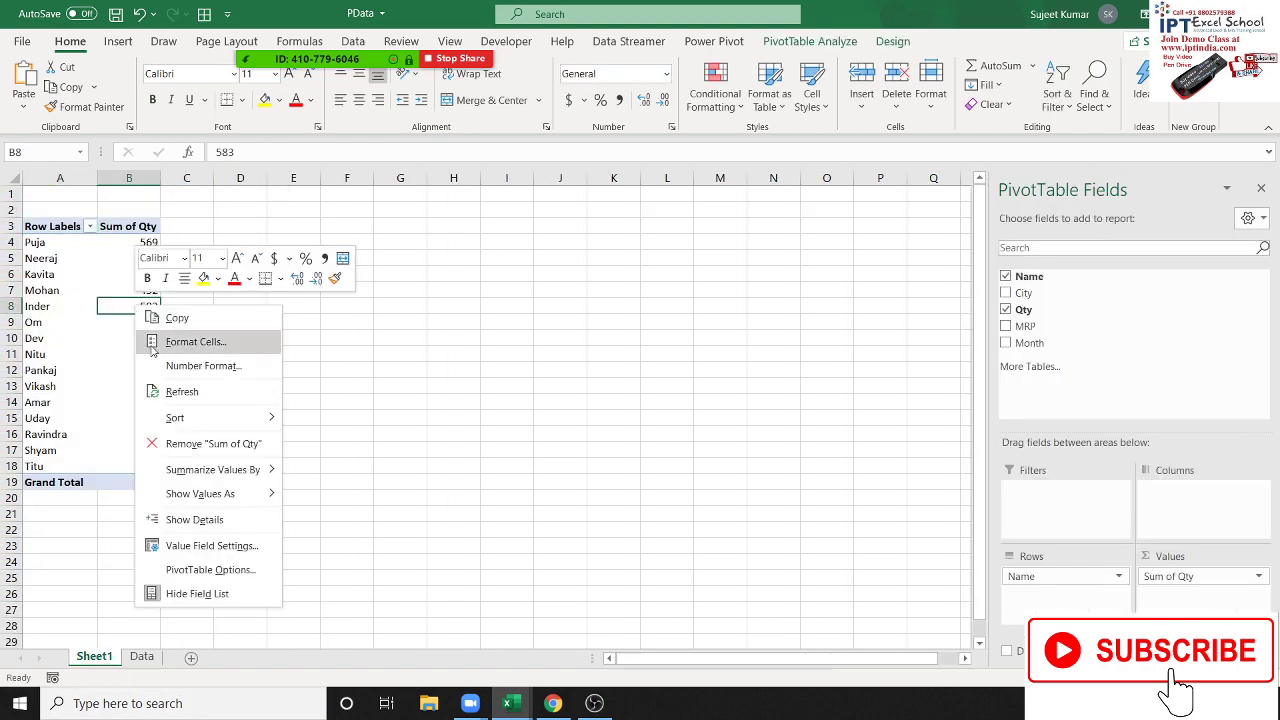
{"action": "left_click", "coordinate": [175, 393]}
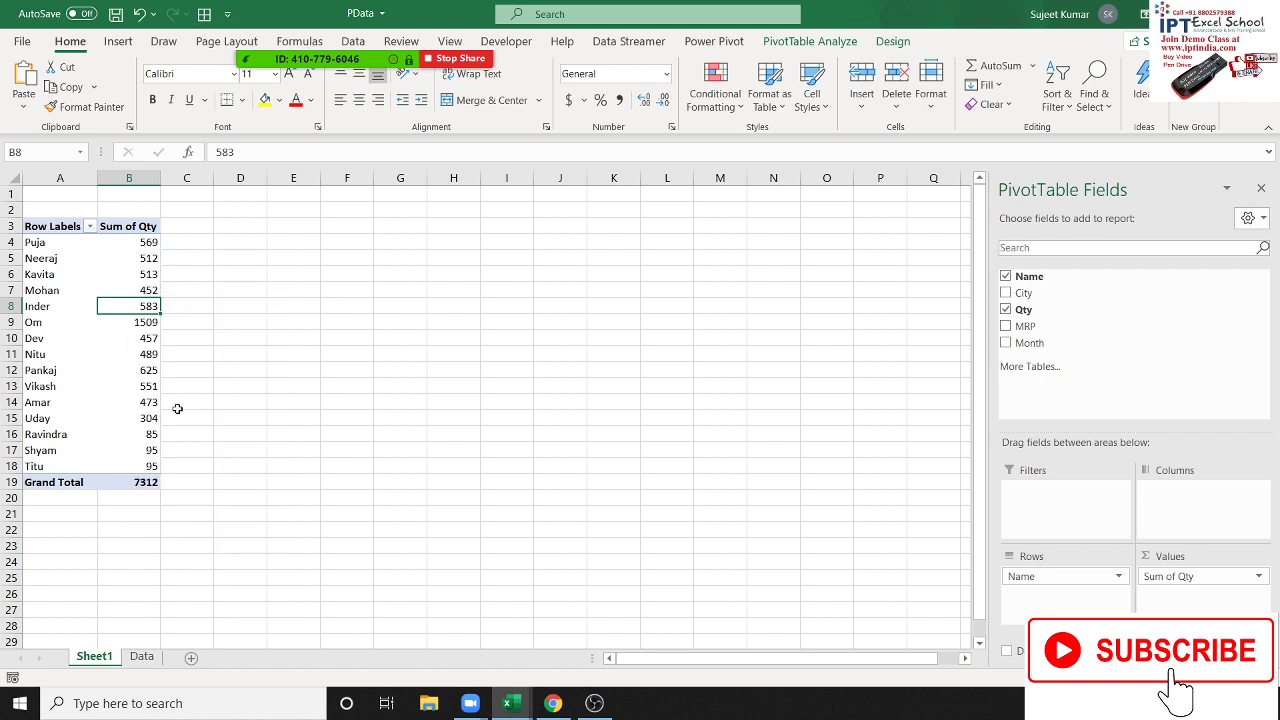
{"action": "left_click", "coordinate": [145, 658]}
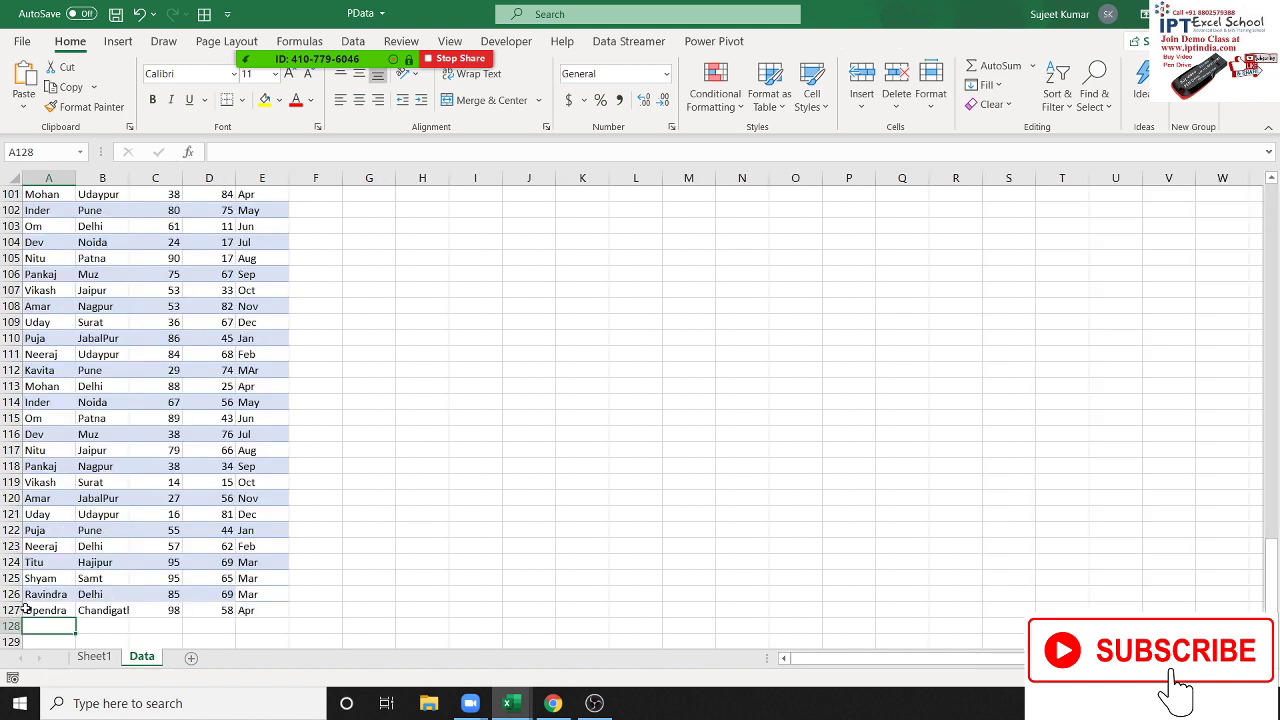
{"action": "left_click", "coordinate": [17, 610]}
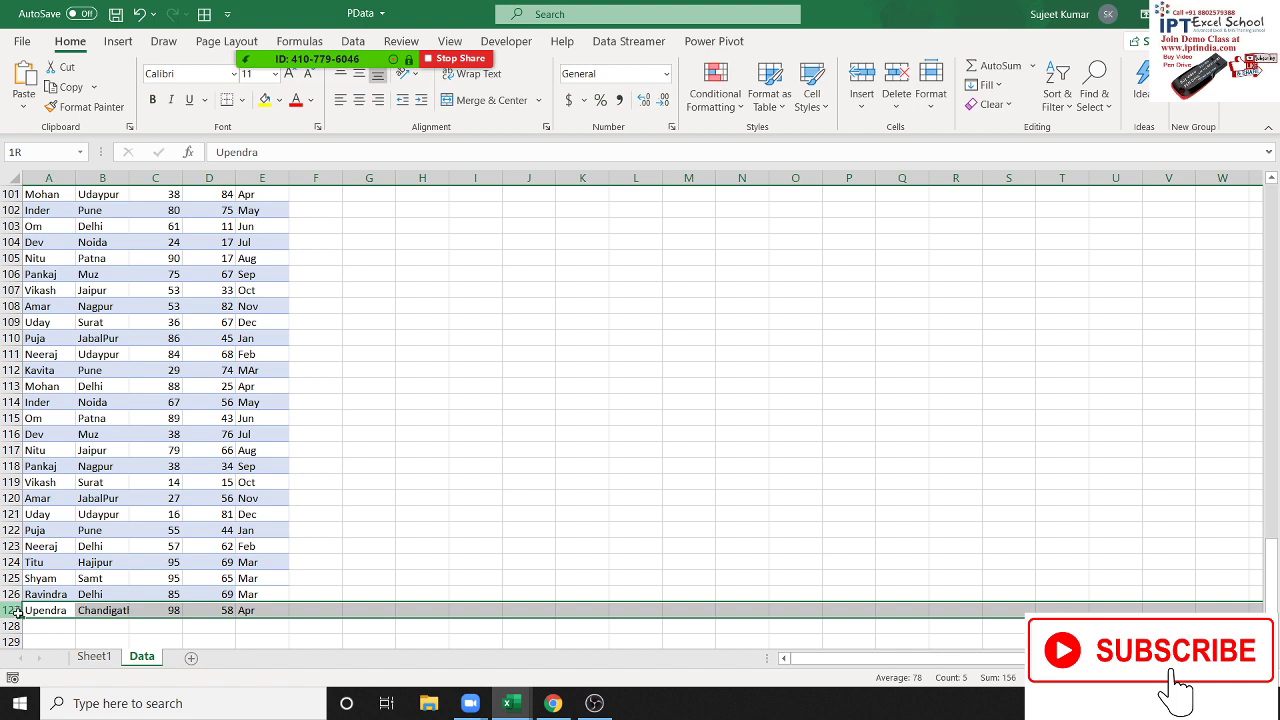
{"action": "left_click_drag", "start_coordinate": [34, 610], "coordinate": [260, 603]}
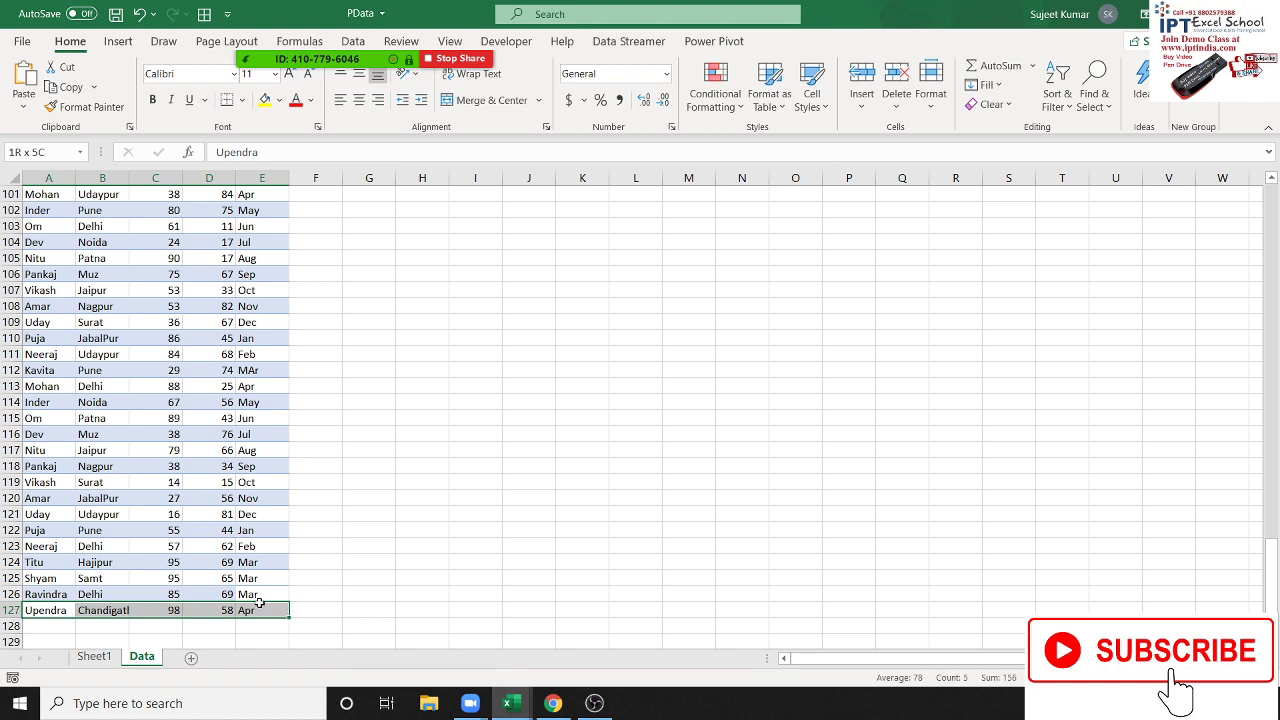
{"action": "left_click", "coordinate": [94, 656]}
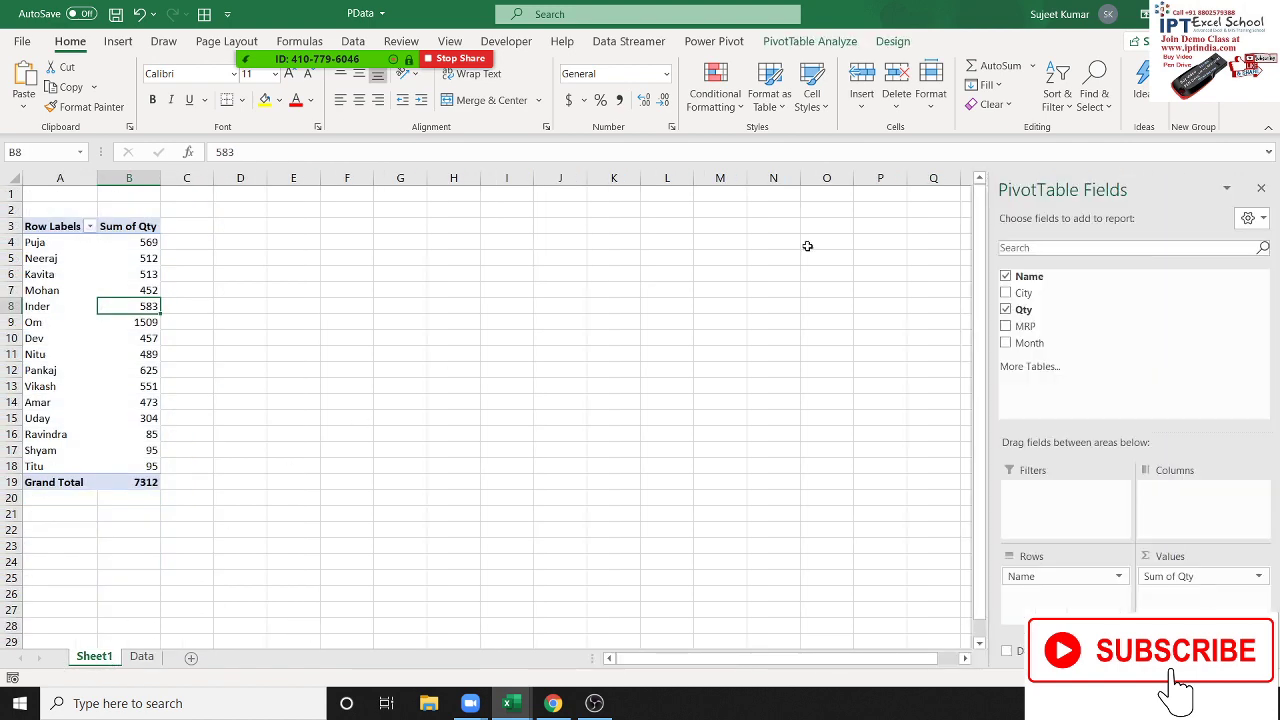
{"action": "left_click", "coordinate": [810, 41]}
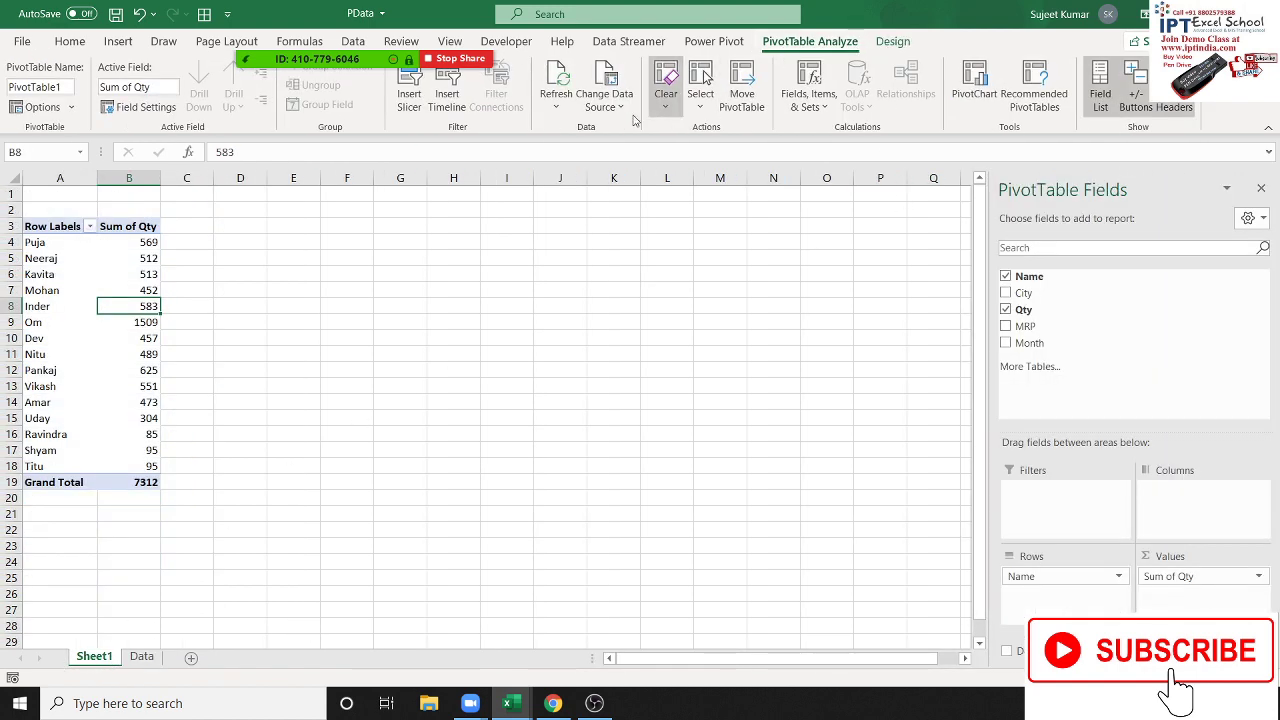
Step: Change the PivotTable source to Data!$A$1:$E$127 so Upendra appears with 98 (total 7410)
{"action": "left_click", "coordinate": [622, 110]}
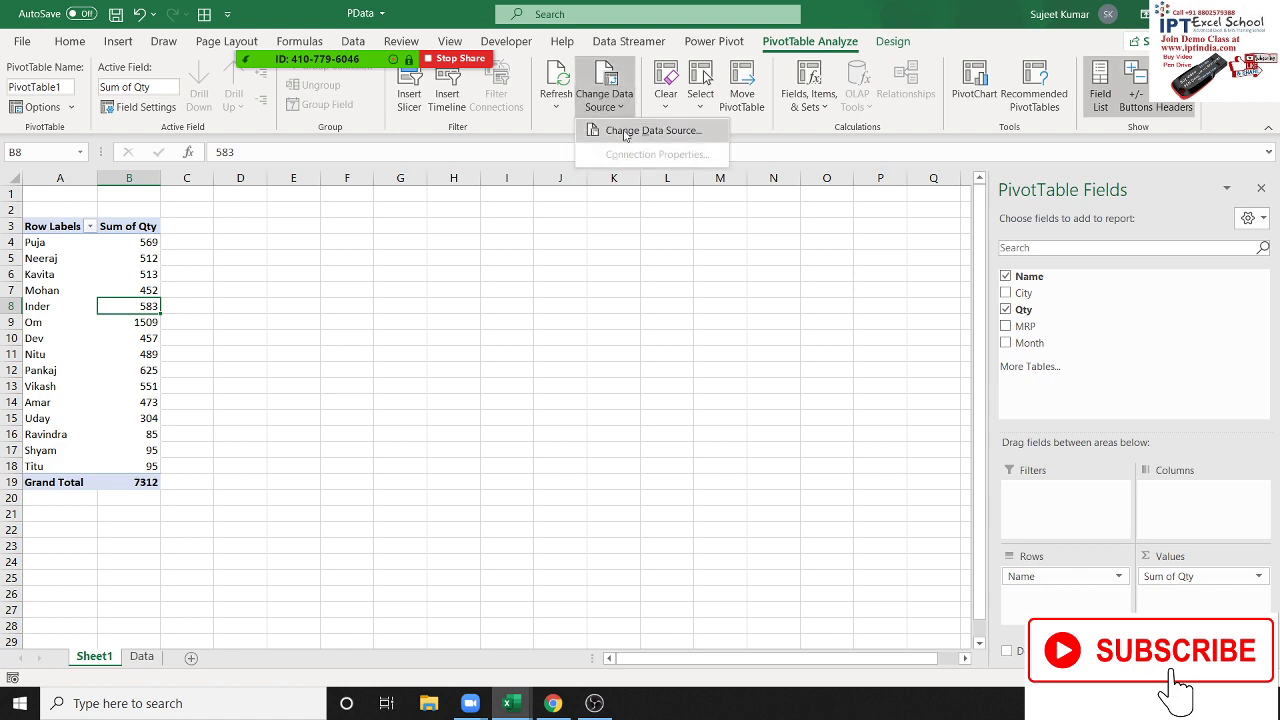
{"action": "left_click", "coordinate": [626, 131]}
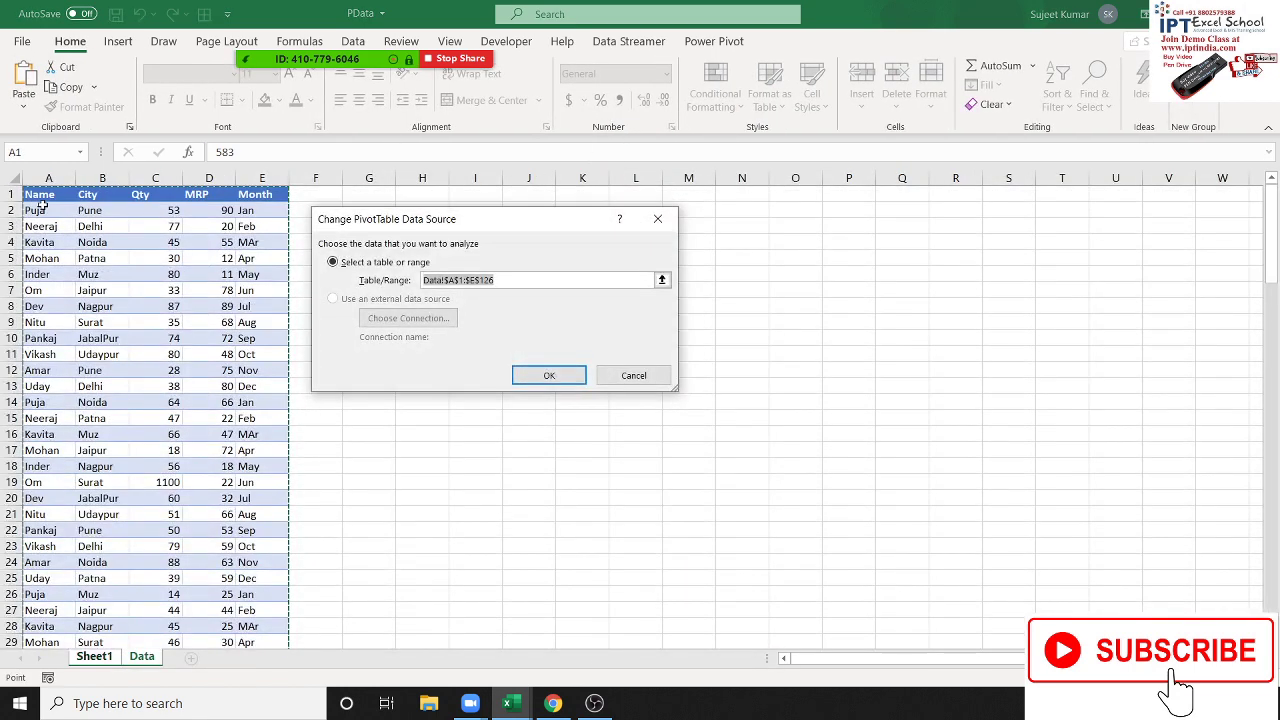
{"action": "left_click", "coordinate": [40, 198]}
{"action": "key", "text": "ctrl+shift+Right"}
{"action": "key", "text": "ctrl+shift+Down"}
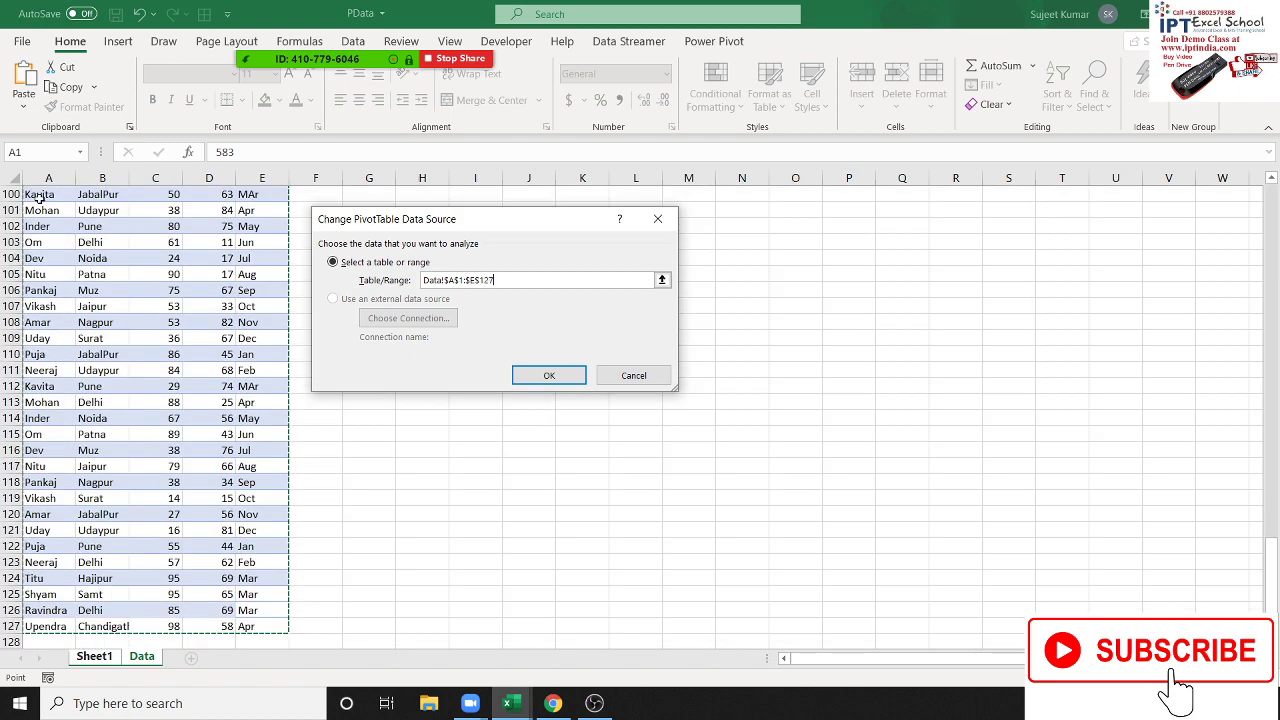
{"action": "left_click", "coordinate": [560, 373]}
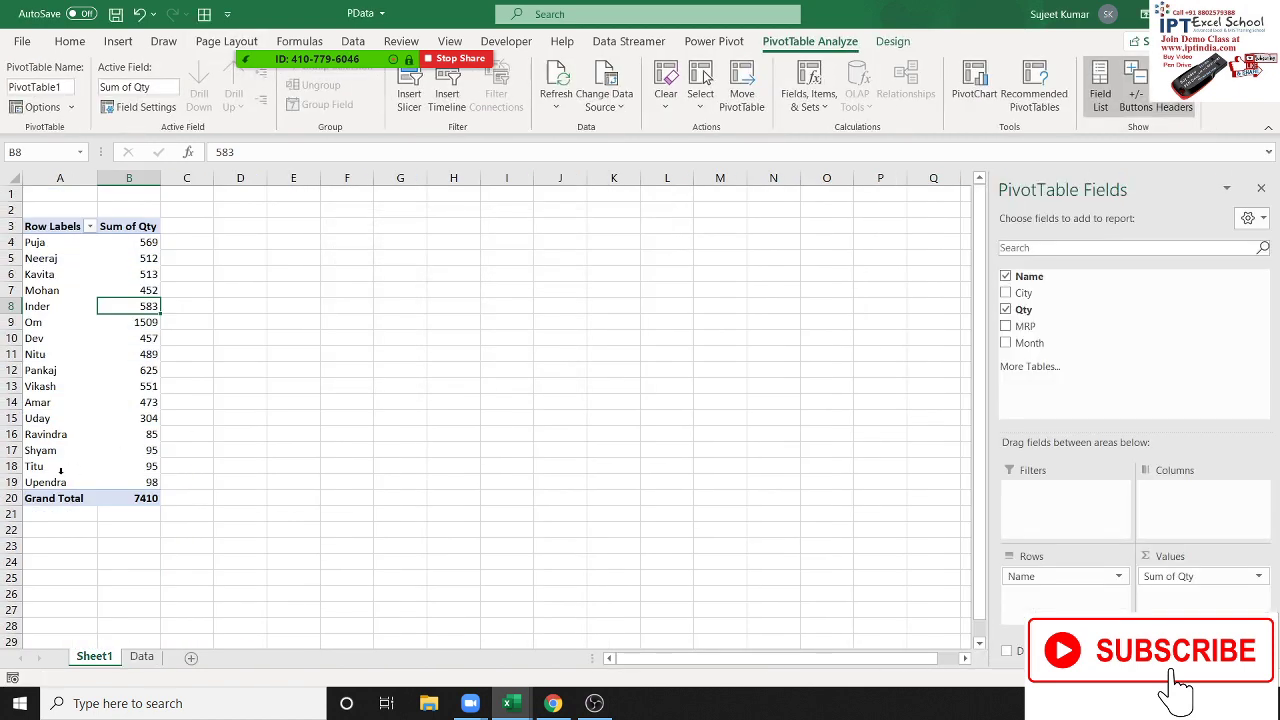
{"action": "left_click_drag", "start_coordinate": [45, 482], "coordinate": [45, 242]}
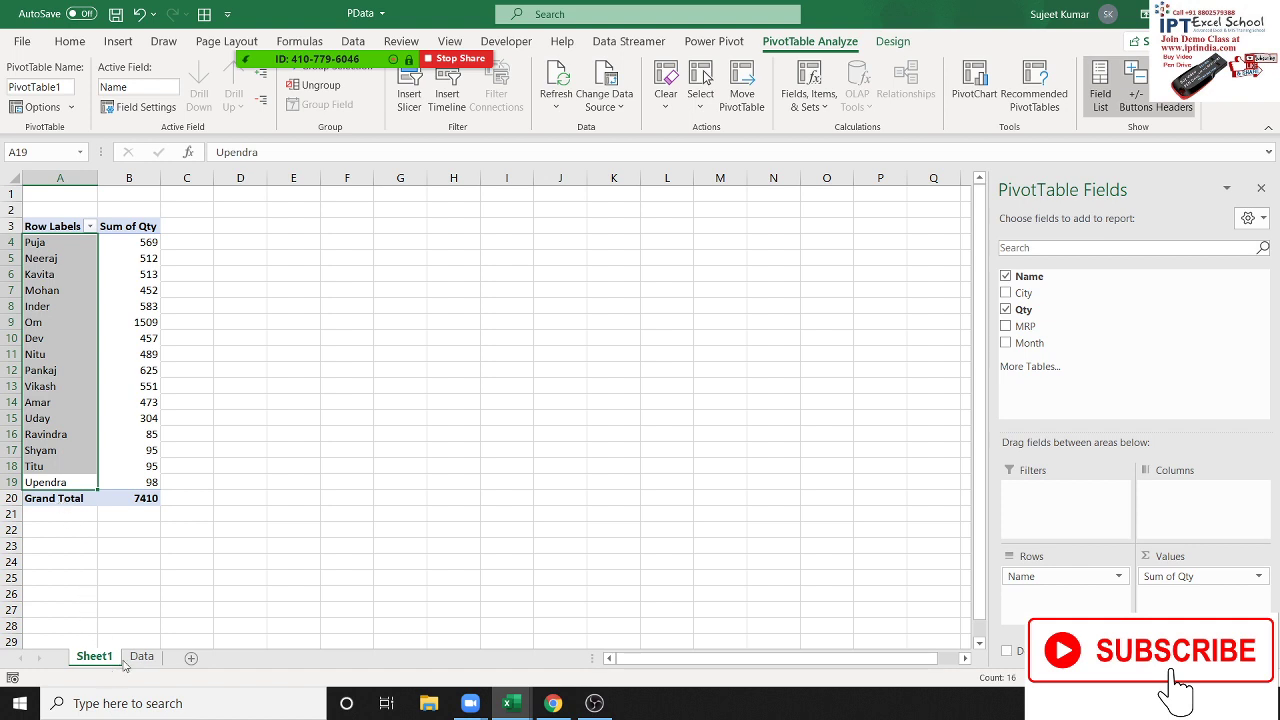
Step: Insert a new blank Sheet2, then move through Sheet1 and Sheet2 back to the Data sheet
{"action": "left_click", "coordinate": [191, 658]}
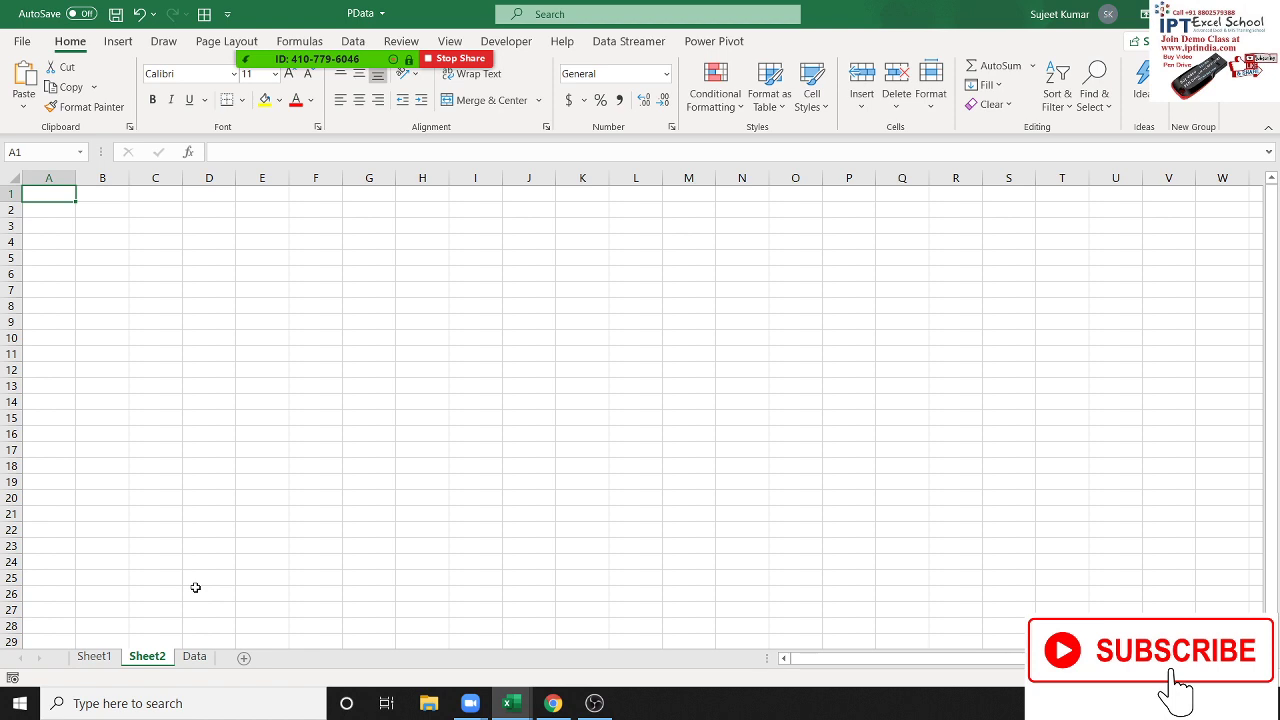
{"action": "left_click", "coordinate": [95, 657]}
{"action": "left_click", "coordinate": [158, 663]}
{"action": "left_click", "coordinate": [194, 660]}
Step: Select the data range A1:E127 and browse the table style gallery
{"action": "key", "text": "ctrl+Home"}
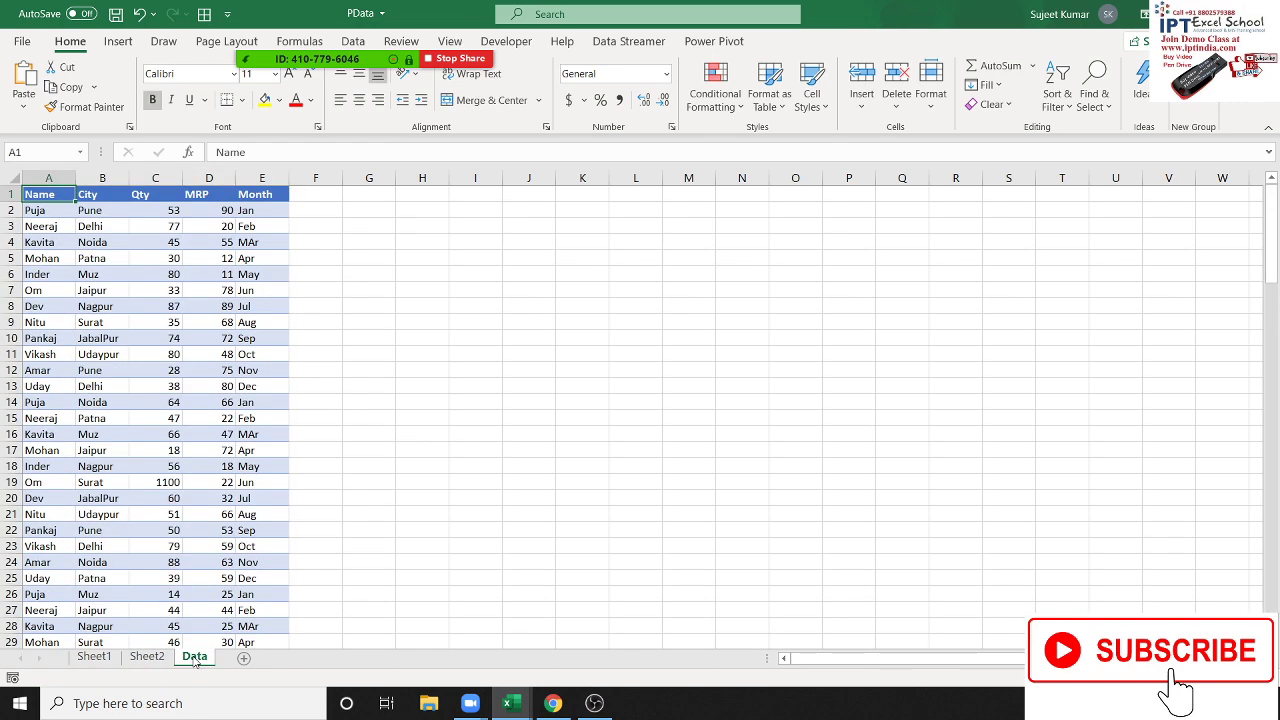
{"action": "key", "text": "ctrl+shift+Right"}
{"action": "key", "text": "ctrl+shift+Down"}
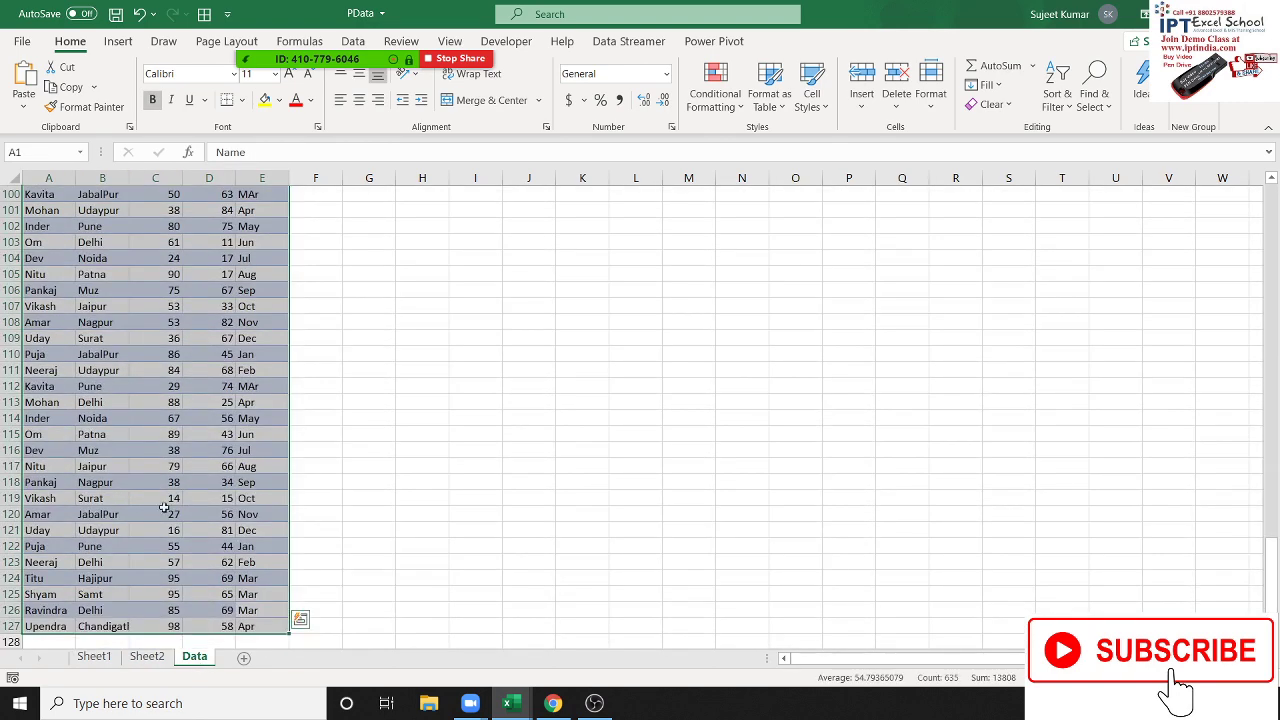
{"action": "left_click", "coordinate": [118, 41]}
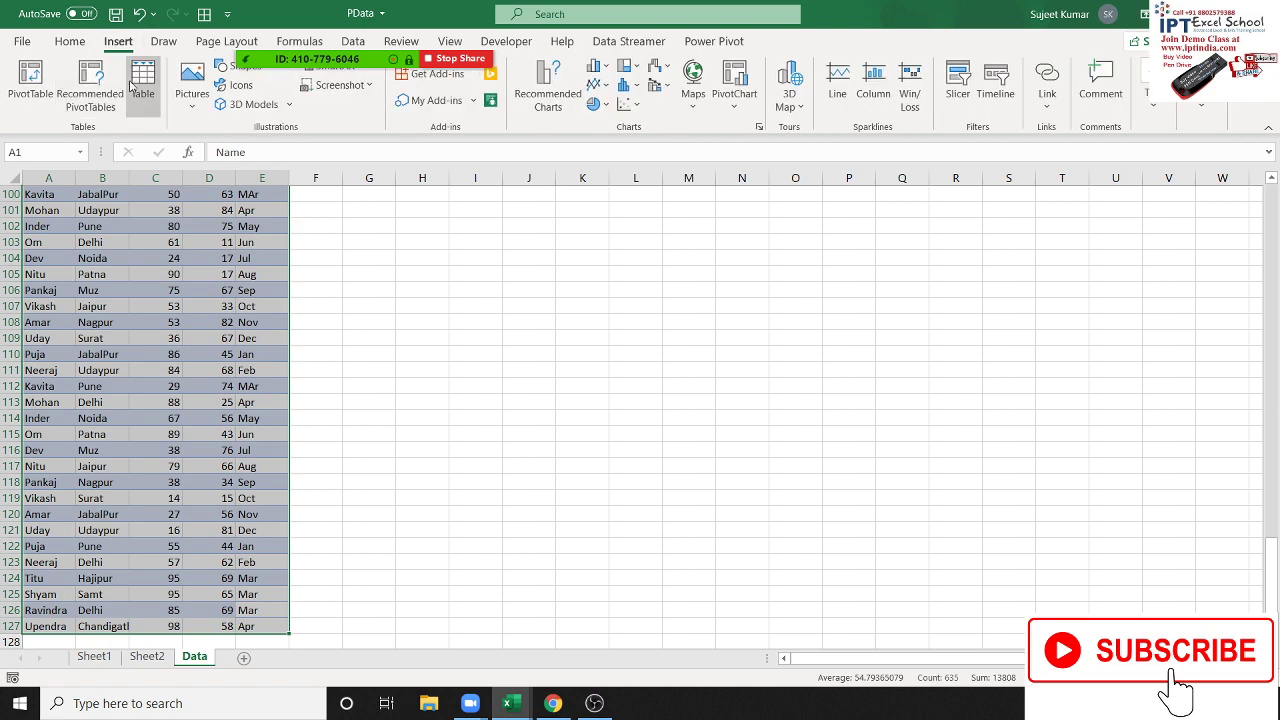
{"action": "left_click", "coordinate": [88, 46]}
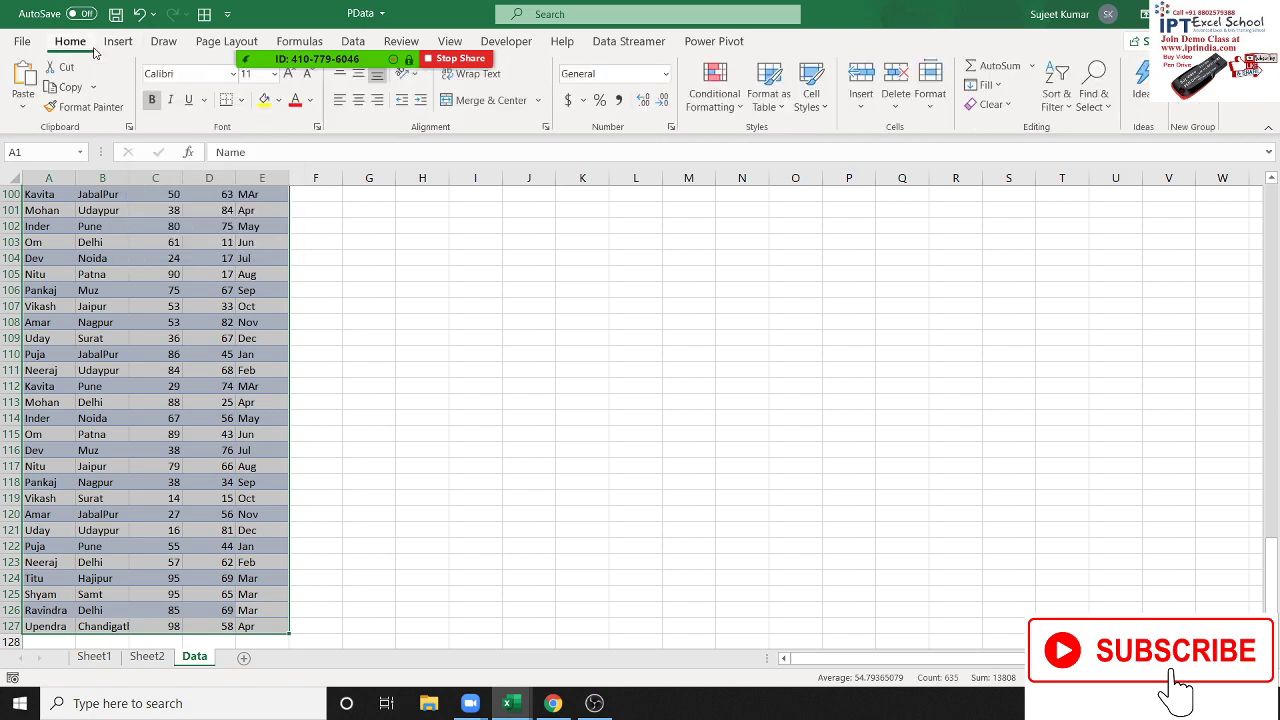
{"action": "left_click", "coordinate": [791, 113]}
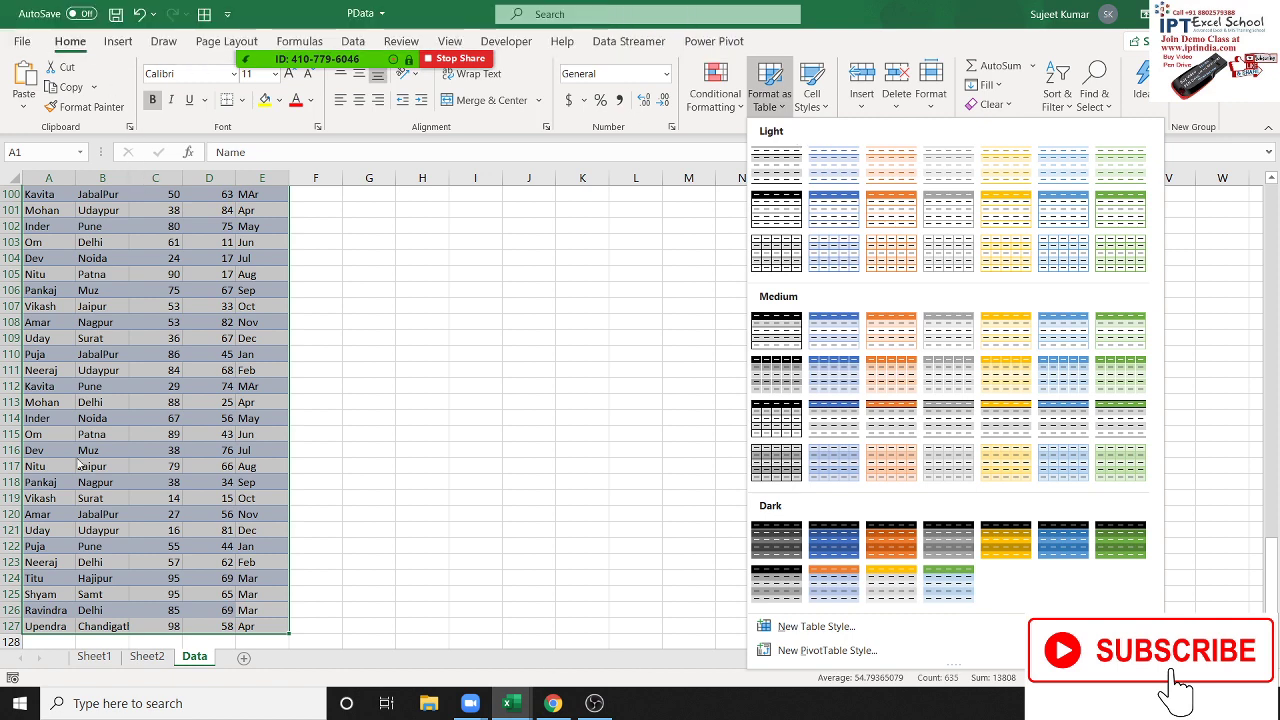
{"action": "left_click", "coordinate": [124, 44]}
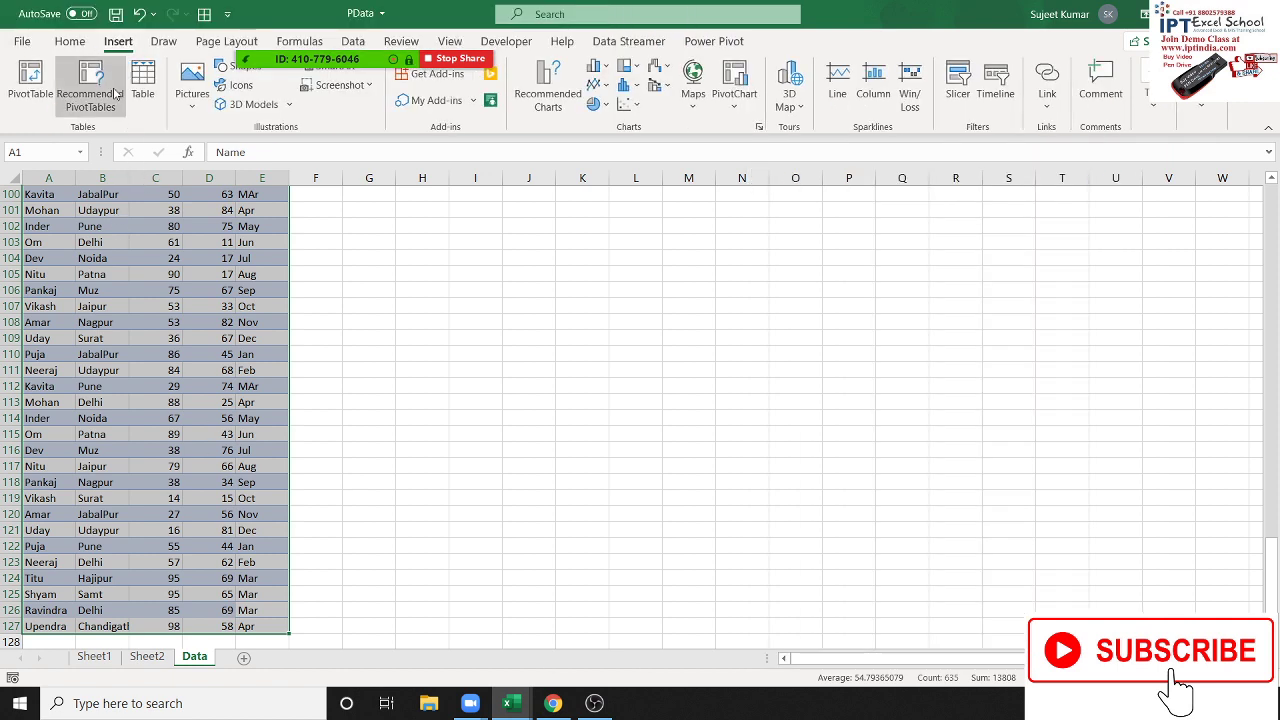
Step: Convert A1:E127 into Table1 and start a PivotTable using Table1 as its source
{"action": "left_click", "coordinate": [147, 91]}
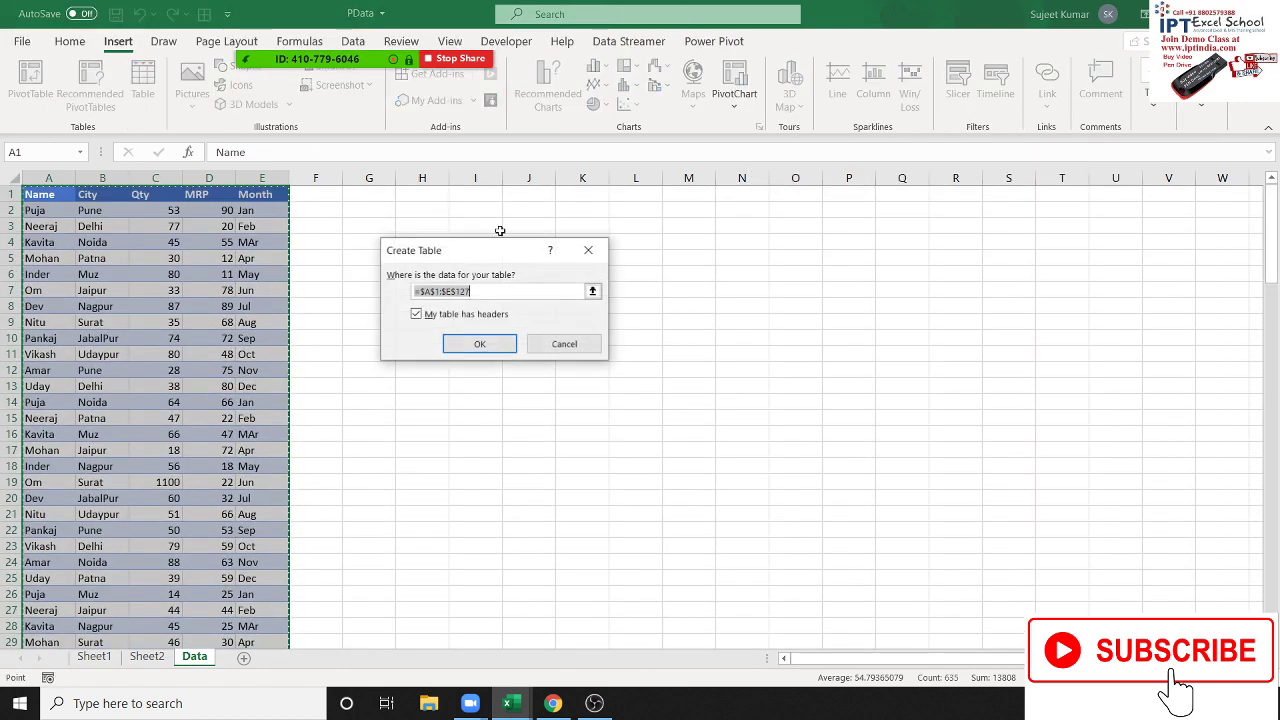
{"action": "left_click", "coordinate": [481, 344]}
{"action": "scroll", "coordinate": [295, 440], "scroll_direction": "down", "scroll_amount": 7}
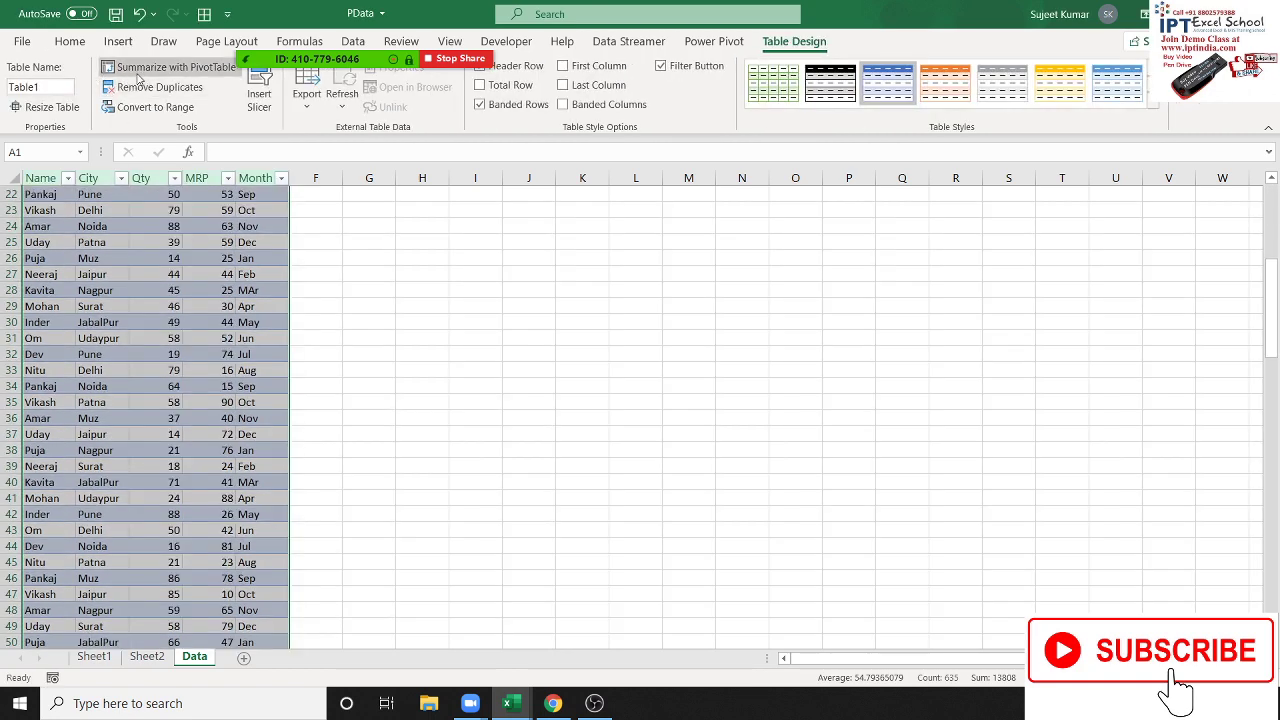
{"action": "left_click", "coordinate": [120, 43]}
{"action": "left_click", "coordinate": [30, 85]}
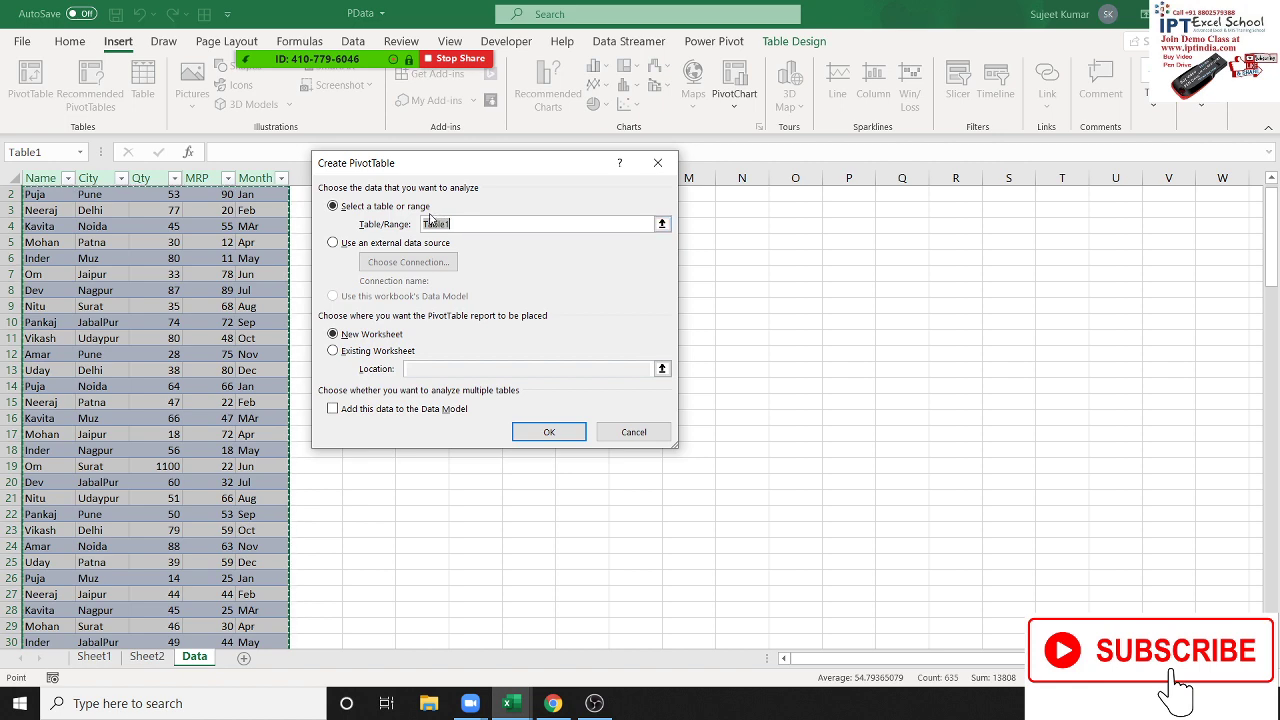
Step: Create a PivotTable on new Sheet3 summing Qty by Name (total 7410), then return to Data
{"action": "left_click", "coordinate": [564, 434]}
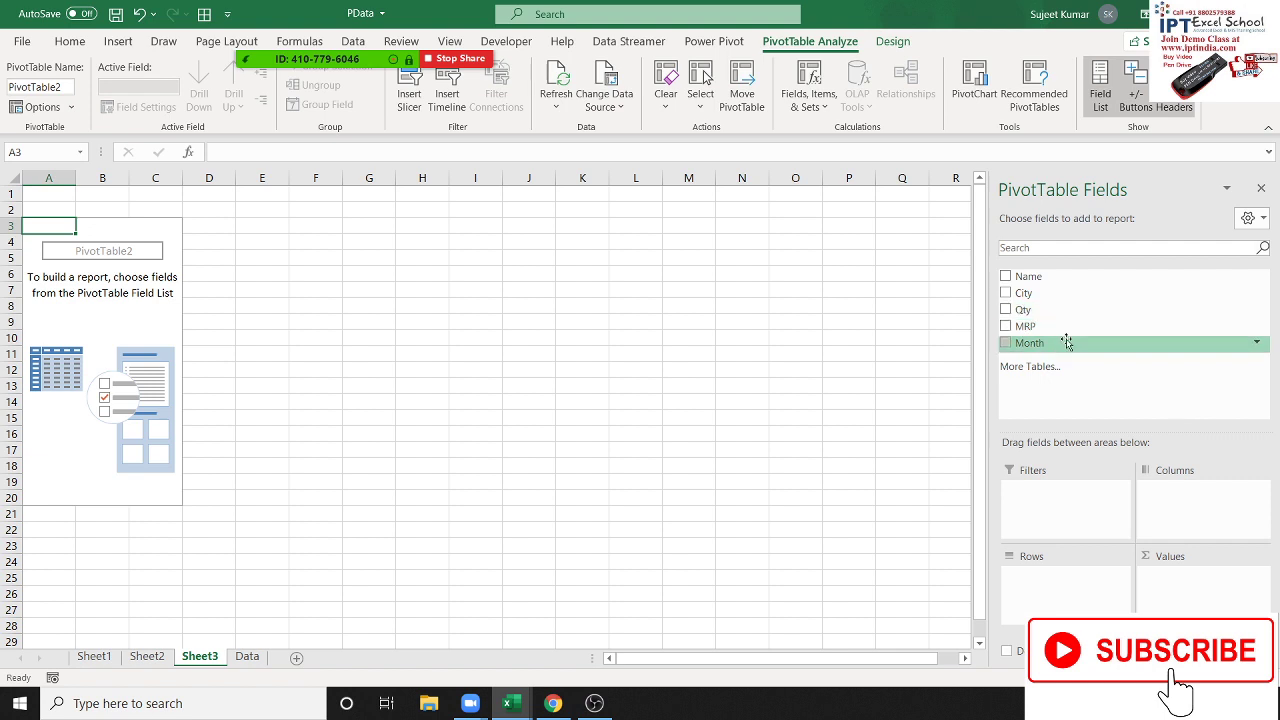
{"action": "left_click_drag", "start_coordinate": [1040, 277], "coordinate": [1066, 585]}
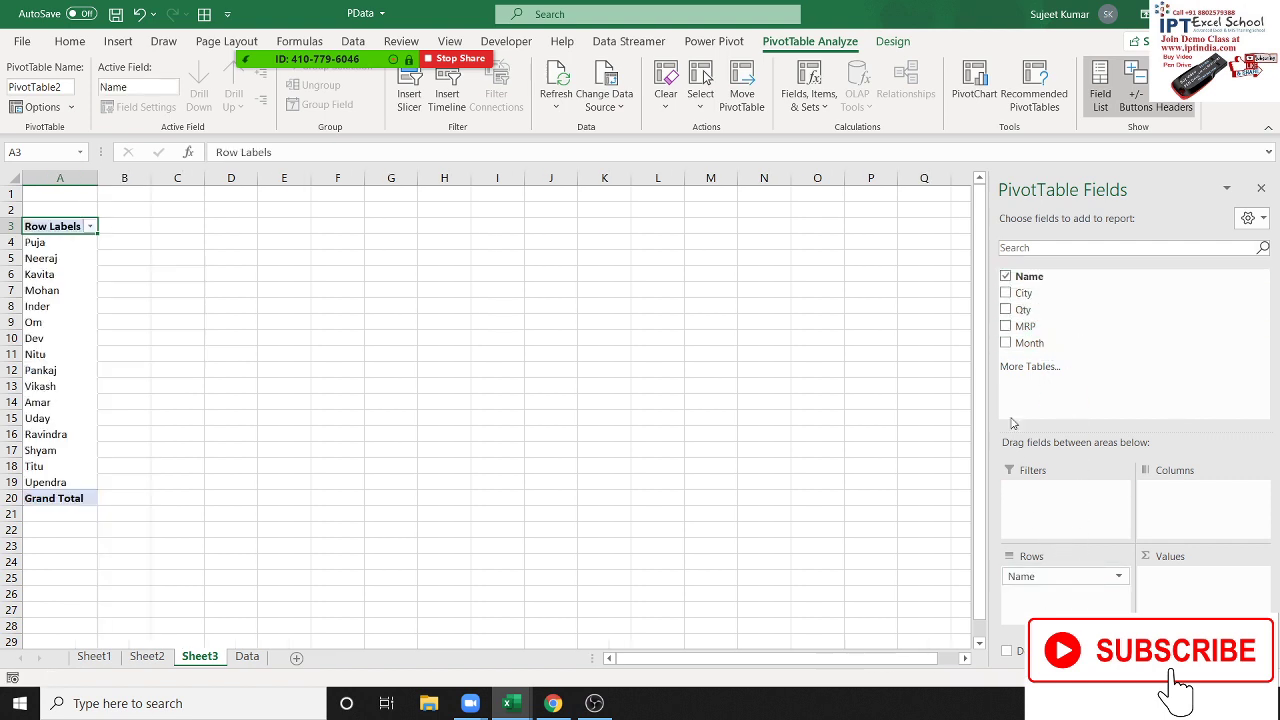
{"action": "left_click_drag", "start_coordinate": [1023, 309], "coordinate": [1200, 590]}
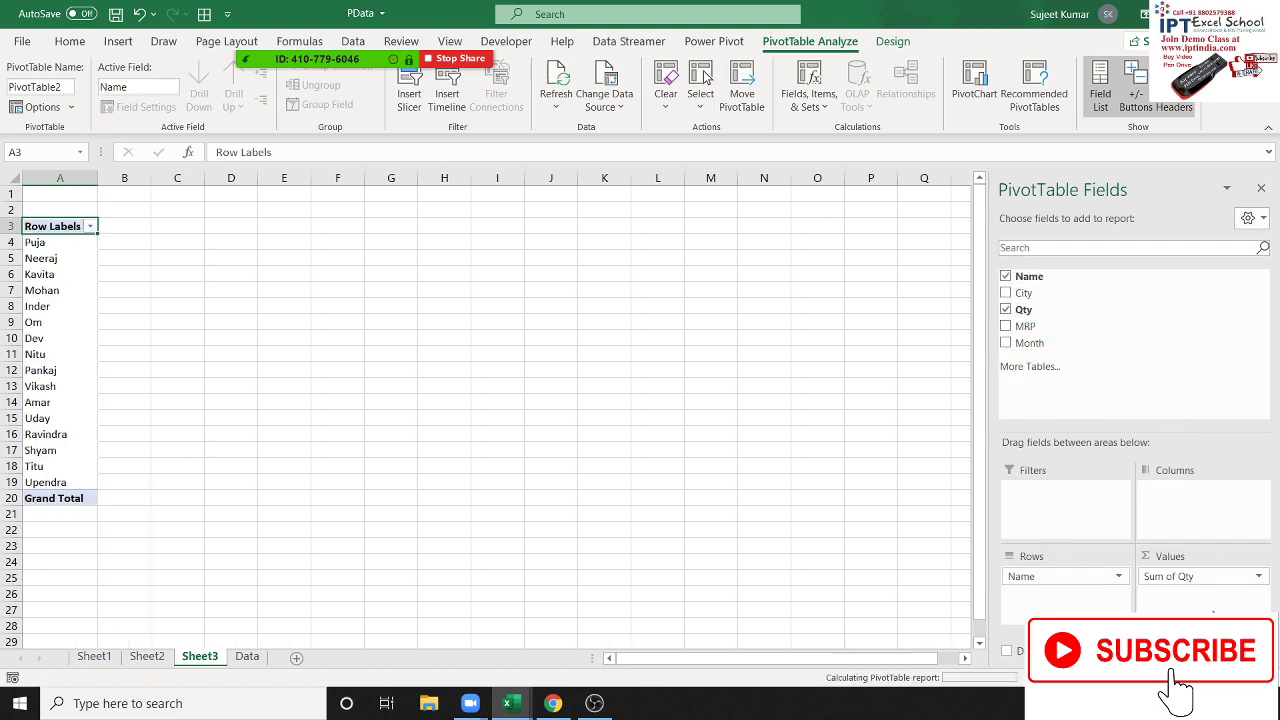
{"action": "left_click", "coordinate": [247, 656]}
Step: Add a row-128 record below the table: a new name, Delhi, 95, 698, apr
{"action": "left_click", "coordinate": [100, 578]}
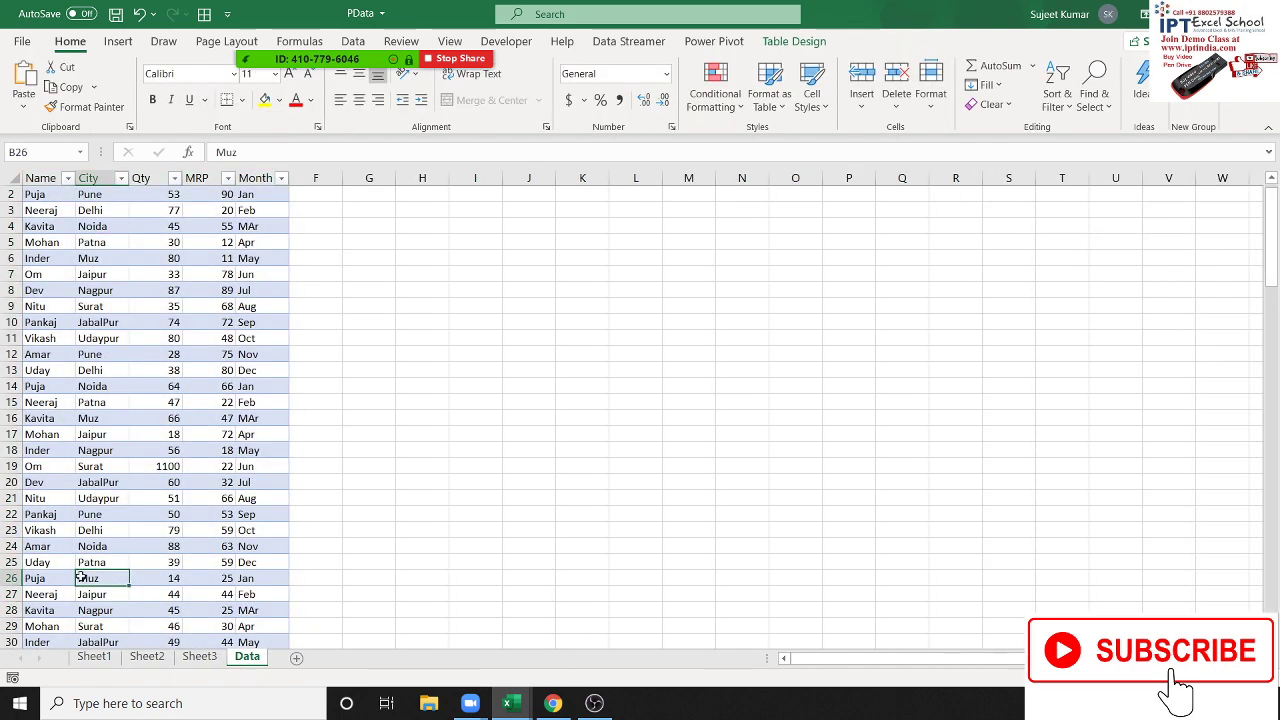
{"action": "key", "text": "ctrl+Down"}
{"action": "key", "text": "Down"}
{"action": "key", "text": "Left"}
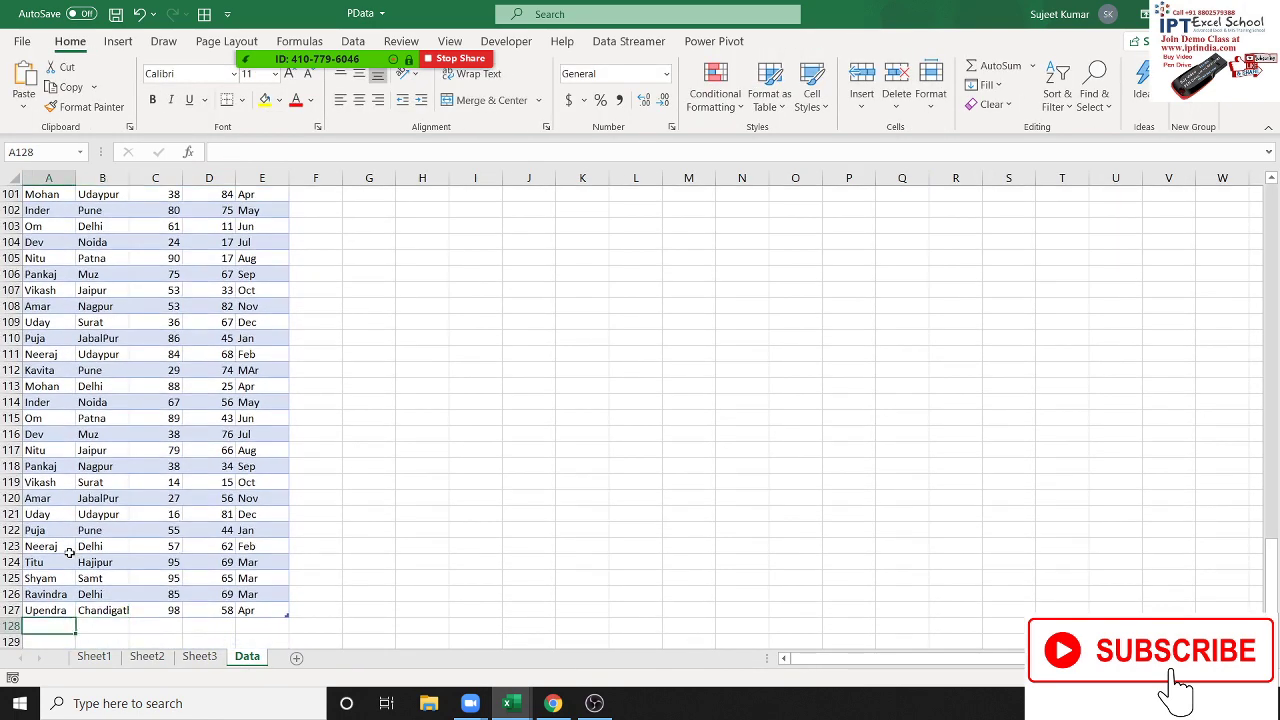
{"action": "type", "text": "N"}
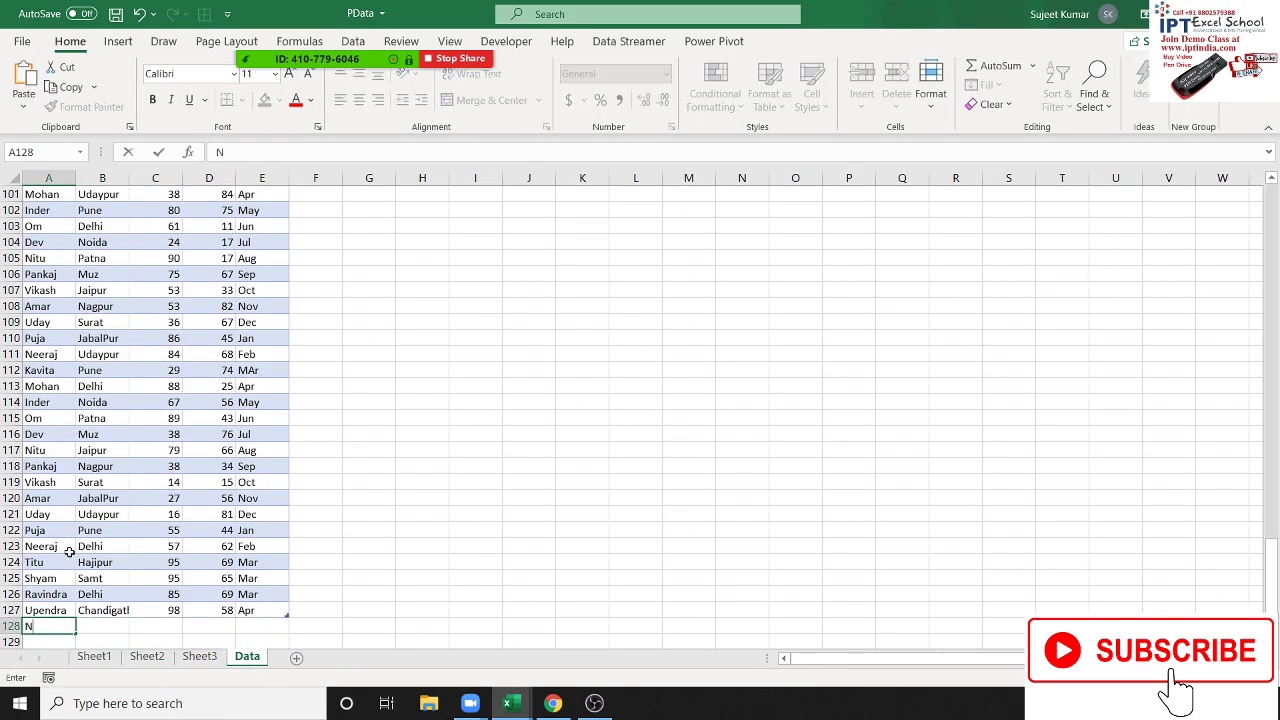
{"action": "type", "text": "eetwsh"}
{"action": "key", "text": "BackSpace"}
{"action": "key", "text": "BackSpace"}
{"action": "key", "text": "Tab"}
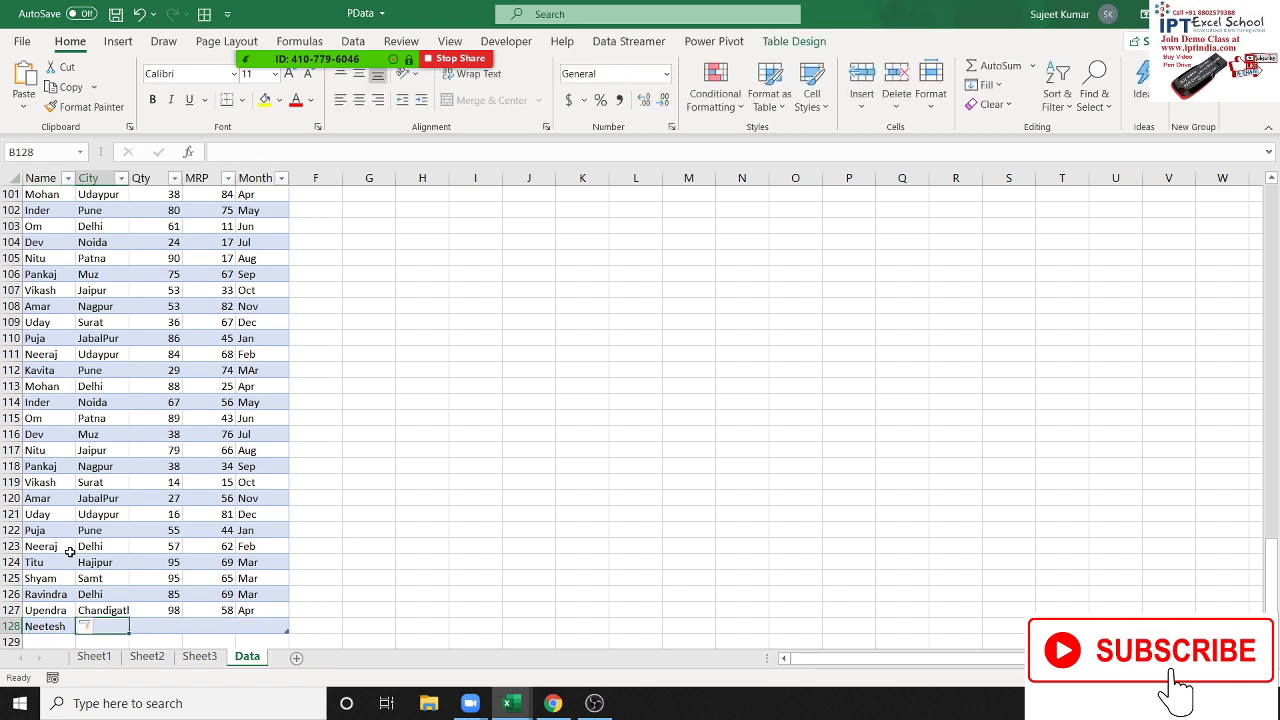
{"action": "type", "text": "Delhi"}
{"action": "key", "text": "Tab"}
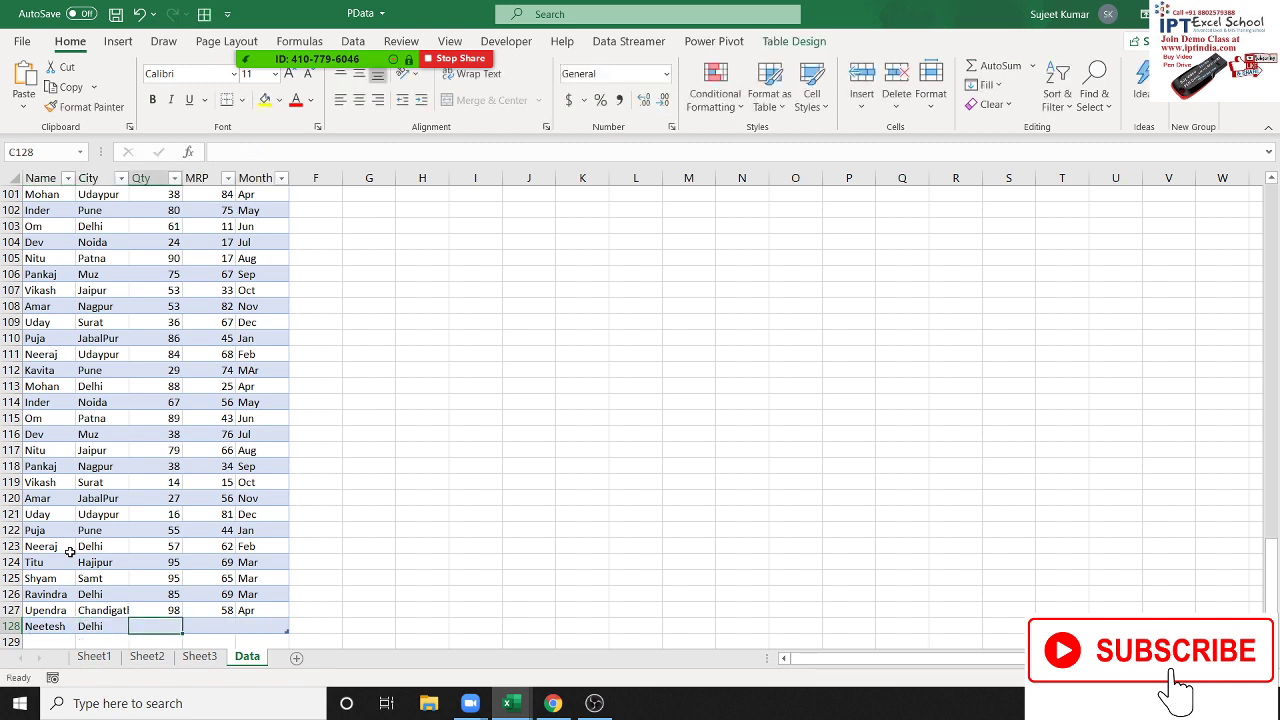
{"action": "type", "text": "95"}
{"action": "key", "text": "Tab"}
{"action": "type", "text": "698"}
{"action": "key", "text": "Tab"}
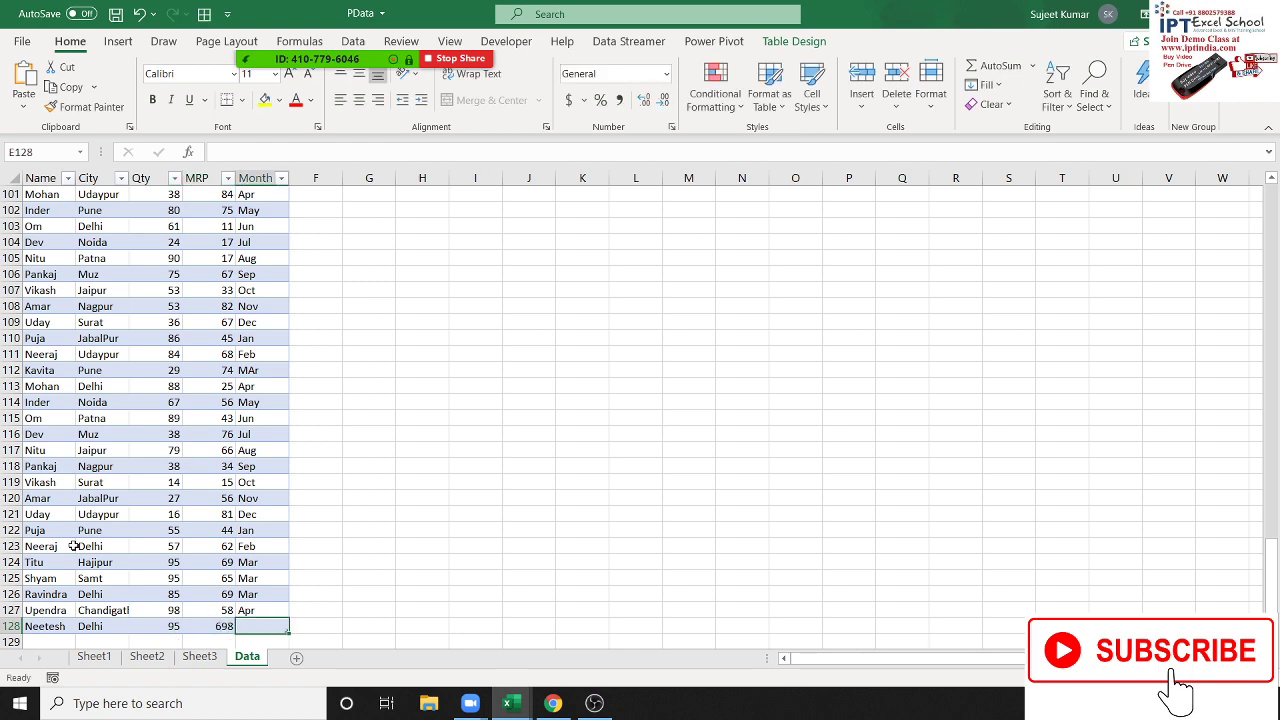
{"action": "type", "text": "apr"}
{"action": "key", "text": "Return"}
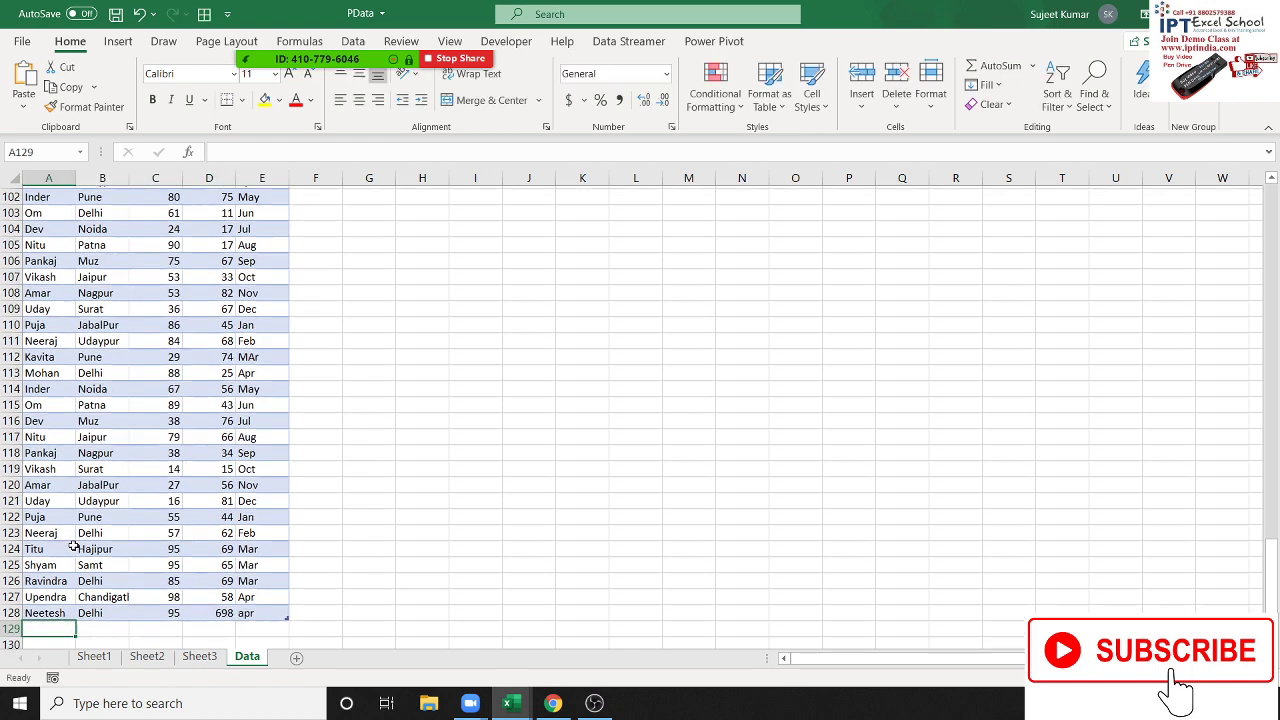
Step: Refresh the Sheet3 PivotTable so it includes the new record, totalling 7505
{"action": "left_click", "coordinate": [199, 657]}
{"action": "right_click", "coordinate": [96, 420]}
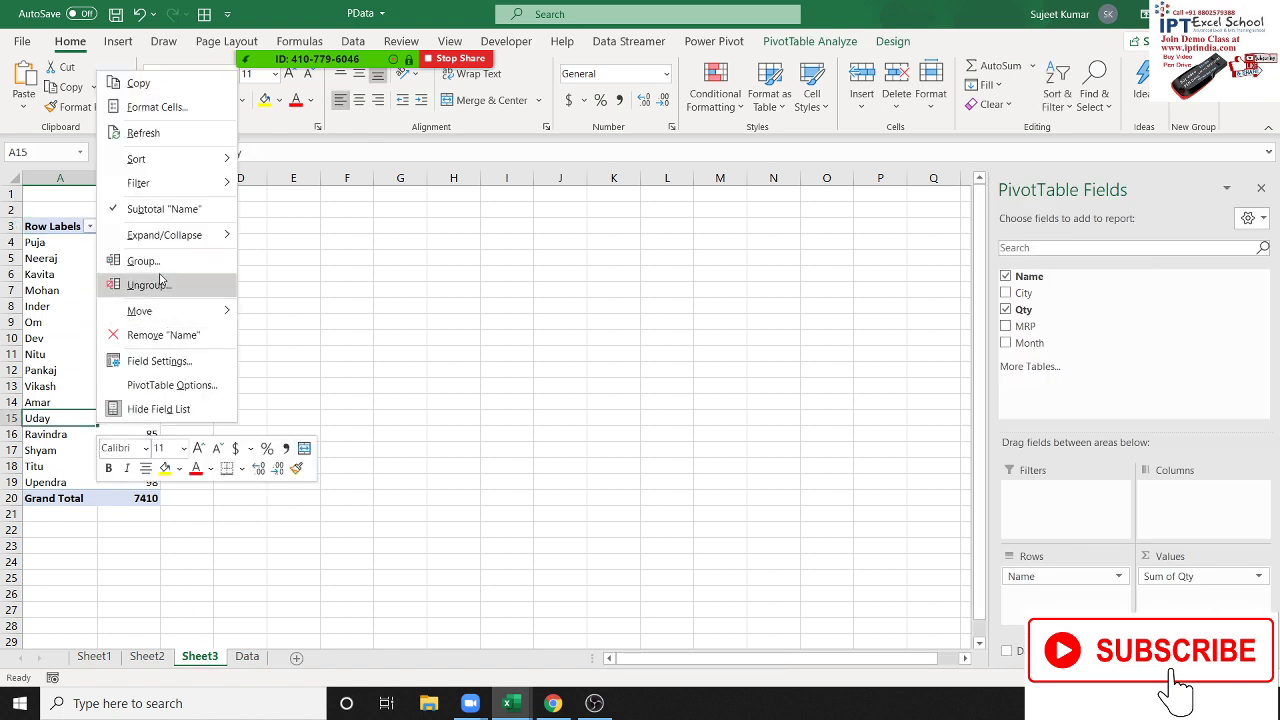
{"action": "left_click", "coordinate": [140, 133]}
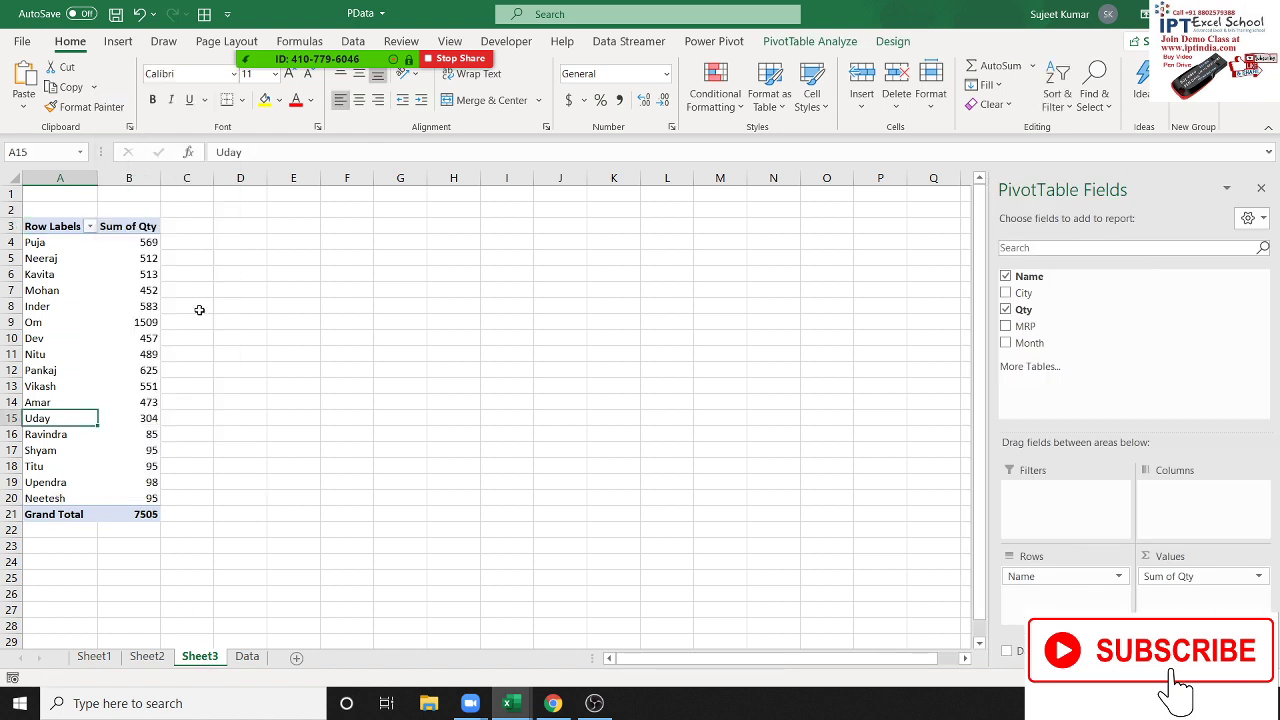
{"action": "left_click", "coordinate": [73, 491]}
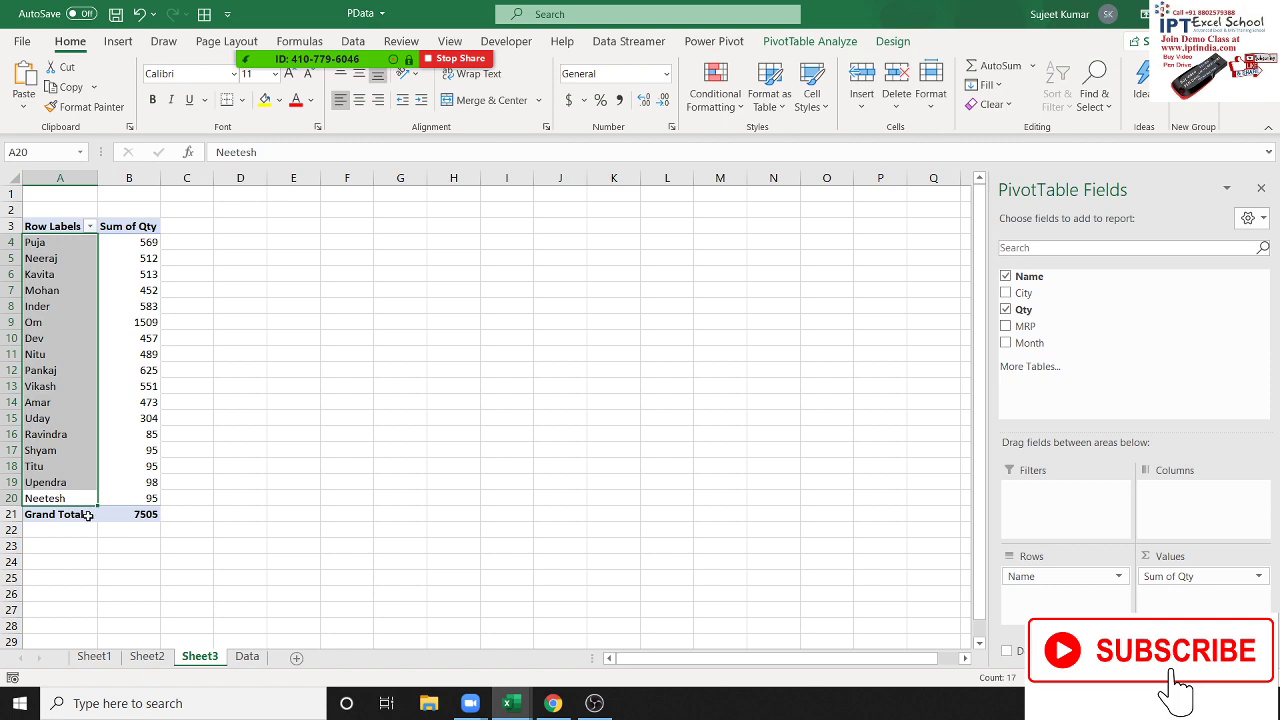
Step: Go back to the Data sheet and scroll down to the table's end near row 128
{"action": "left_click", "coordinate": [247, 656]}
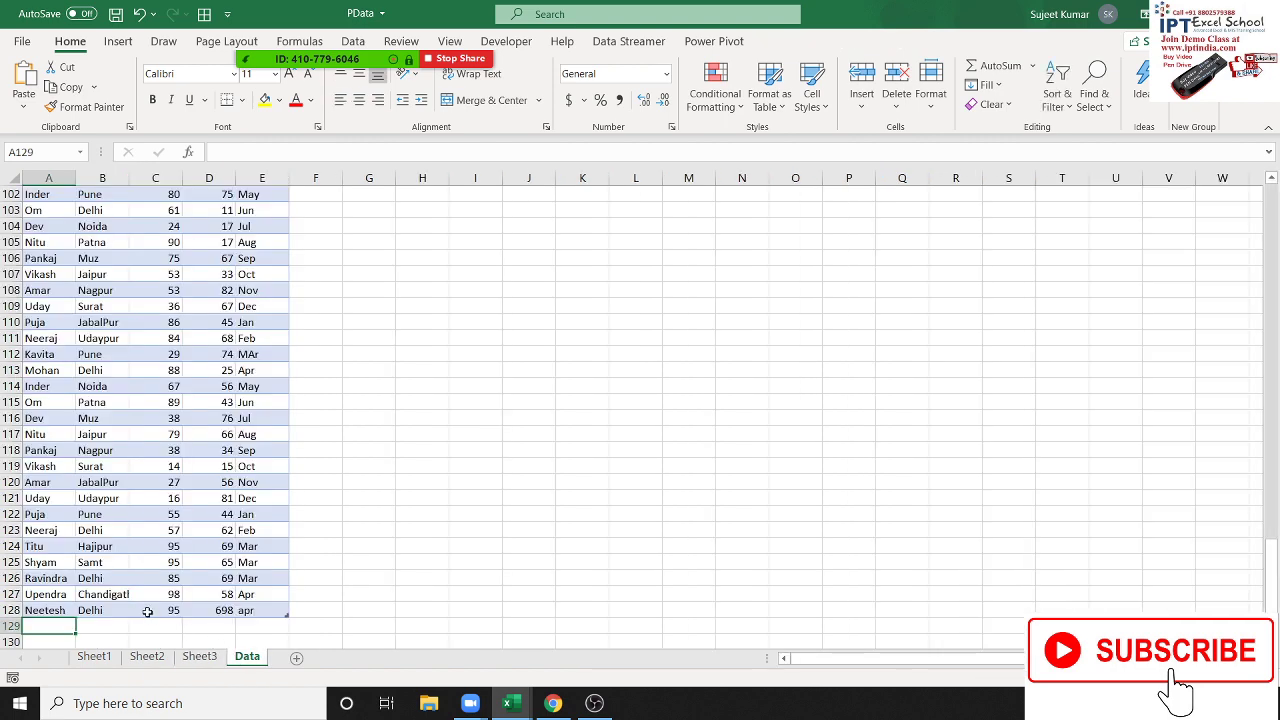
{"action": "scroll", "coordinate": [144, 613], "scroll_direction": "down", "scroll_amount": 2}
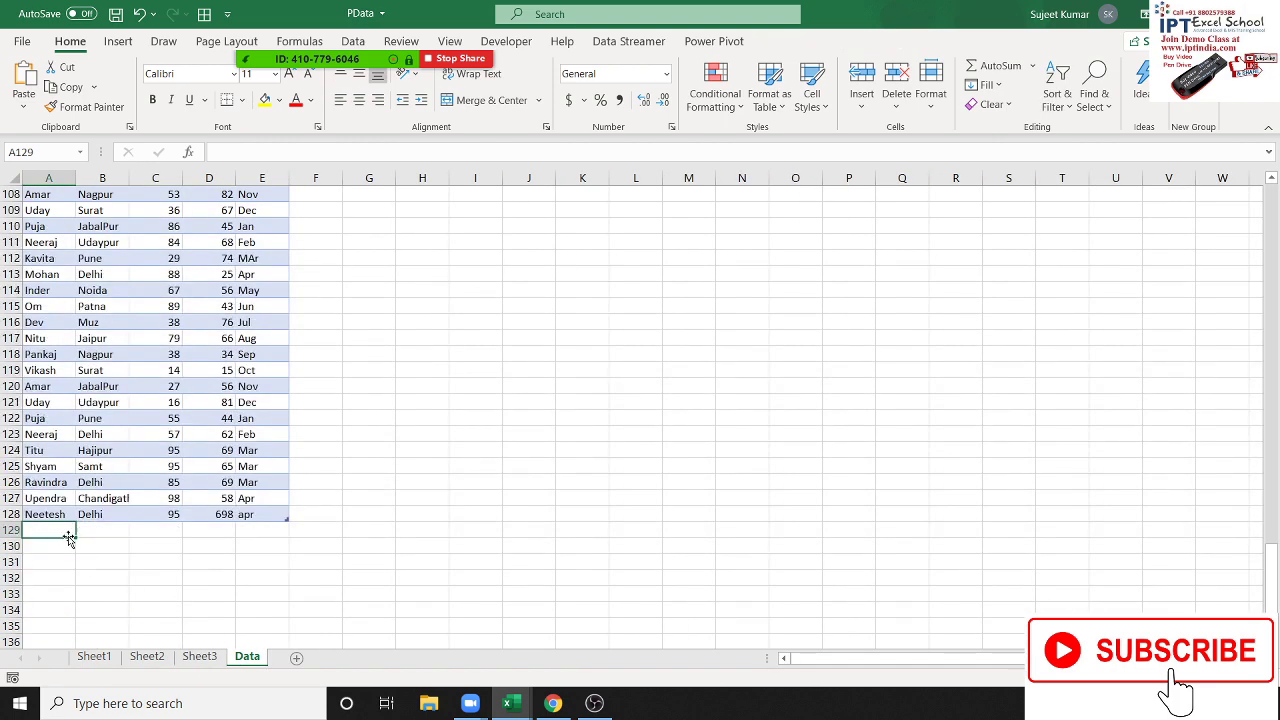
{"action": "scroll", "coordinate": [60, 590], "scroll_direction": "down", "scroll_amount": 3}
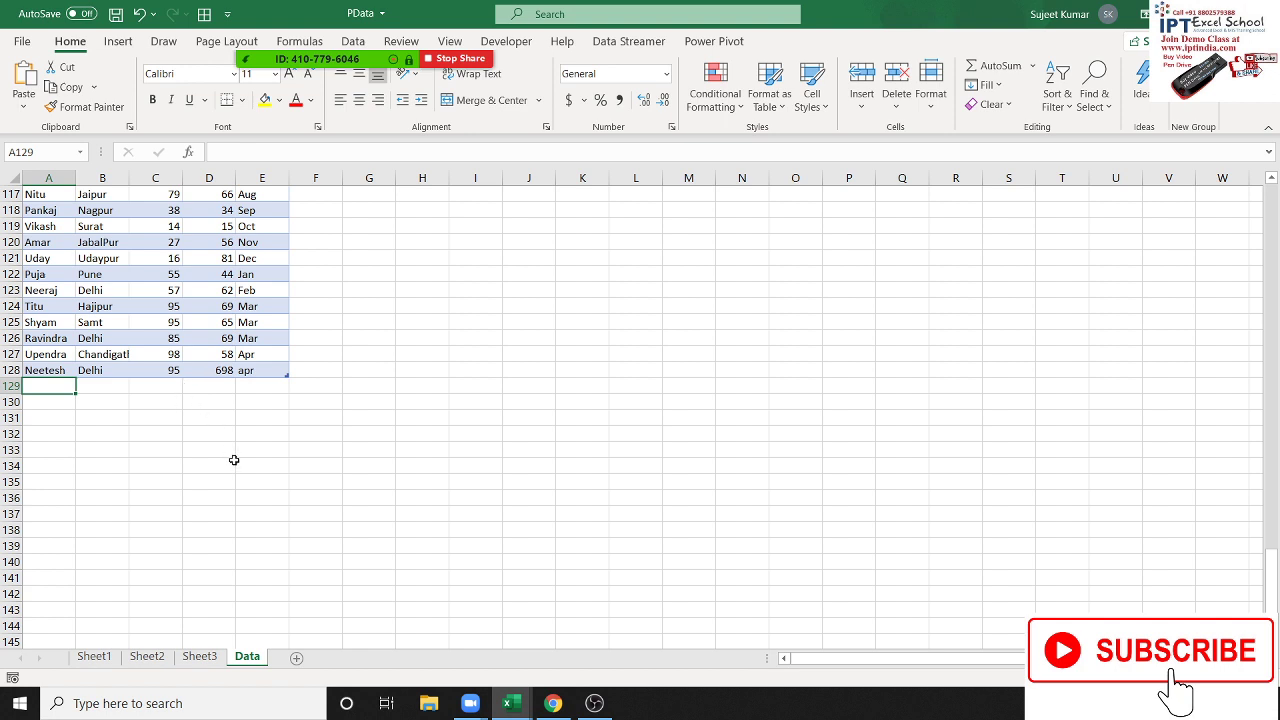
{"action": "left_click", "coordinate": [215, 323]}
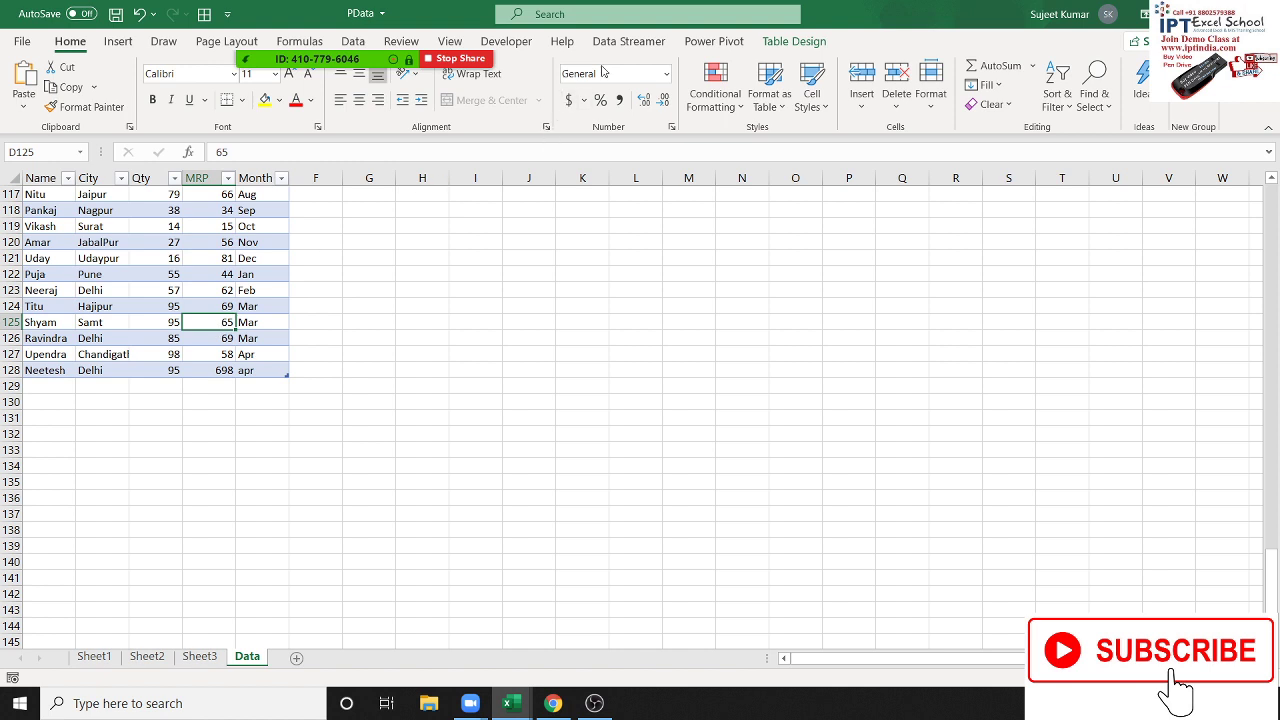
Step: Convert Table1 to a normal cell range, then return to the Sheet3 PivotTable
{"action": "left_click", "coordinate": [795, 43]}
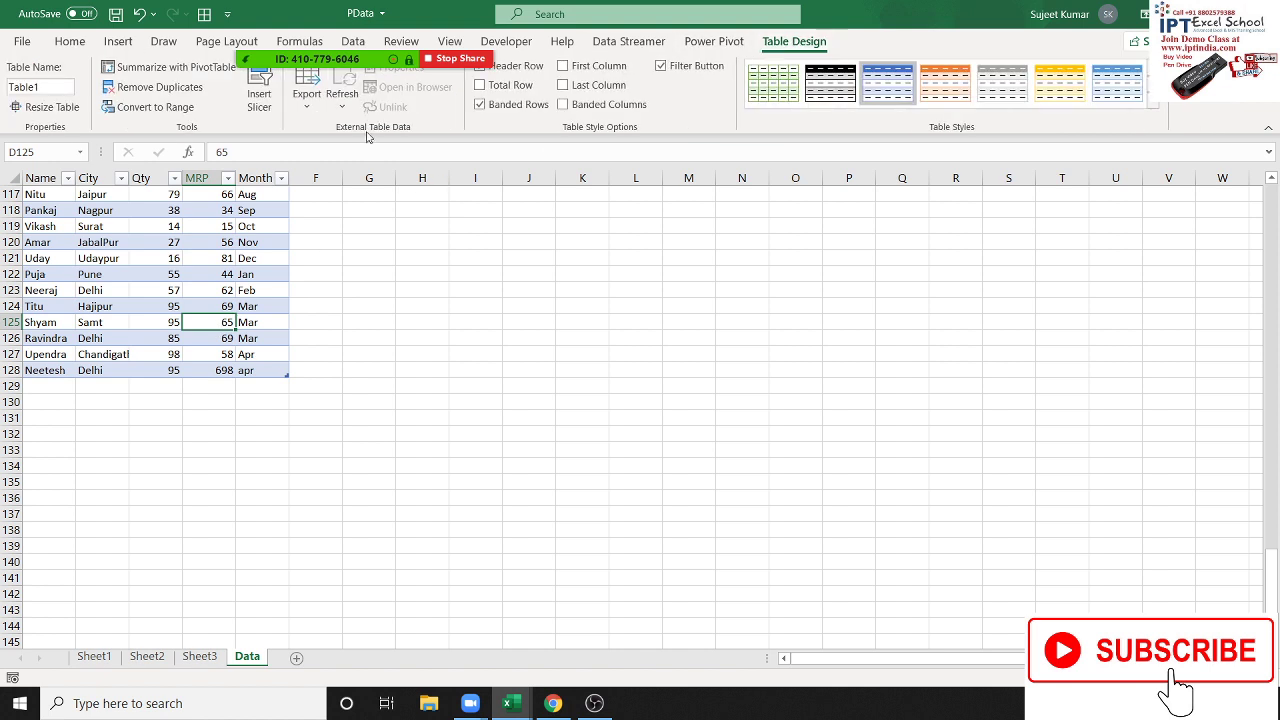
{"action": "left_click", "coordinate": [185, 108]}
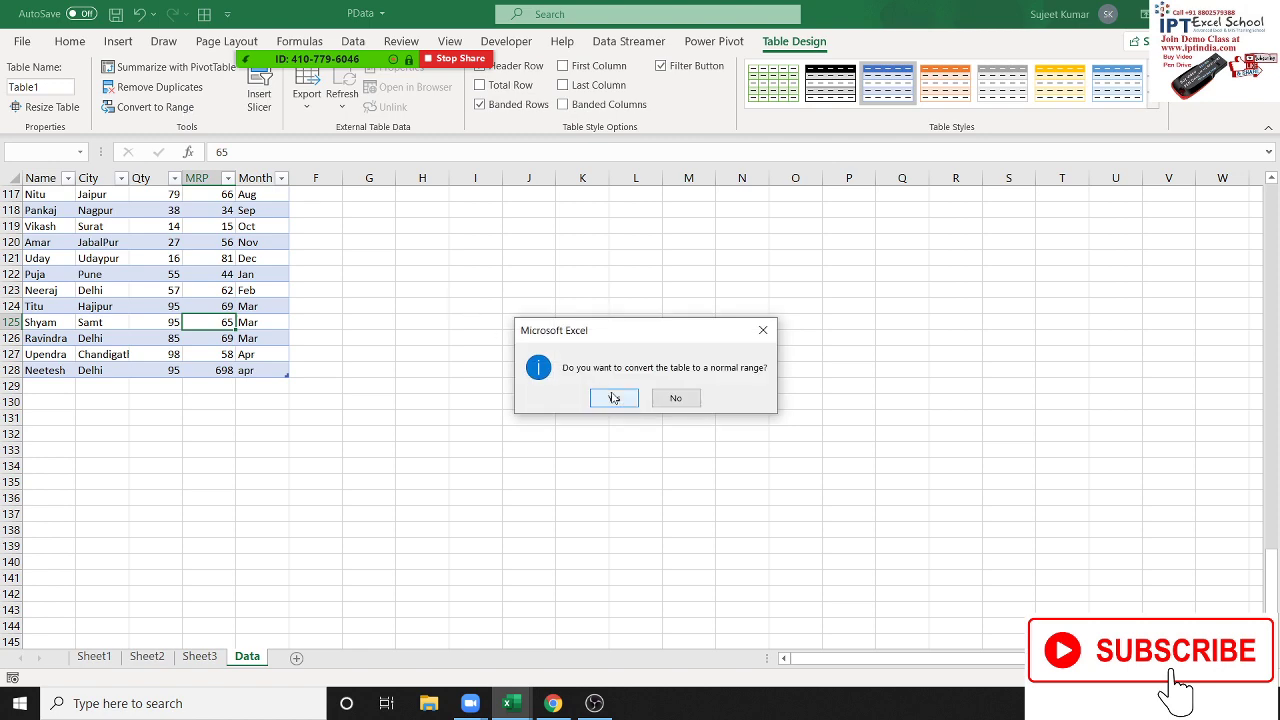
{"action": "left_click", "coordinate": [614, 398]}
{"action": "left_click_drag", "start_coordinate": [1276, 598], "coordinate": [1242, 262]}
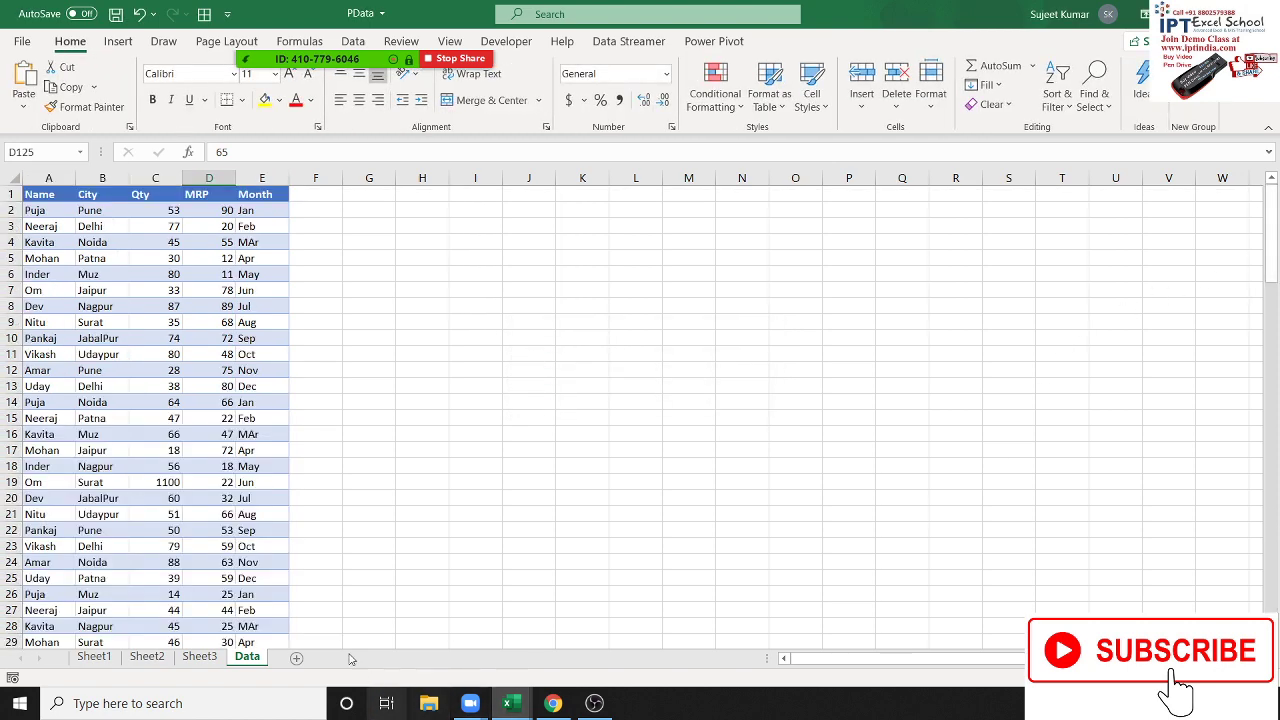
{"action": "left_click", "coordinate": [211, 662]}
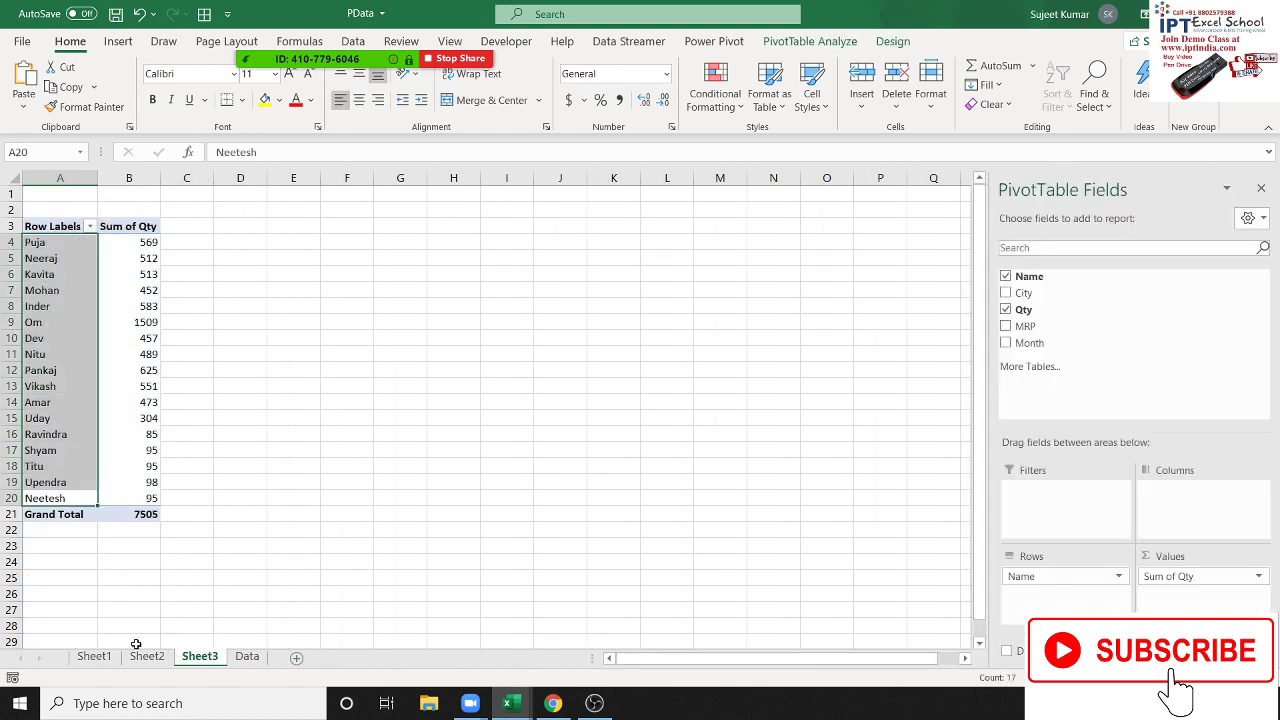
Step: Delete Sheet1, Sheet2 and Sheet3 from the workbook
{"action": "left_click", "coordinate": [130, 662], "text": "ctrl"}
{"action": "left_click", "coordinate": [100, 660], "text": "ctrl"}
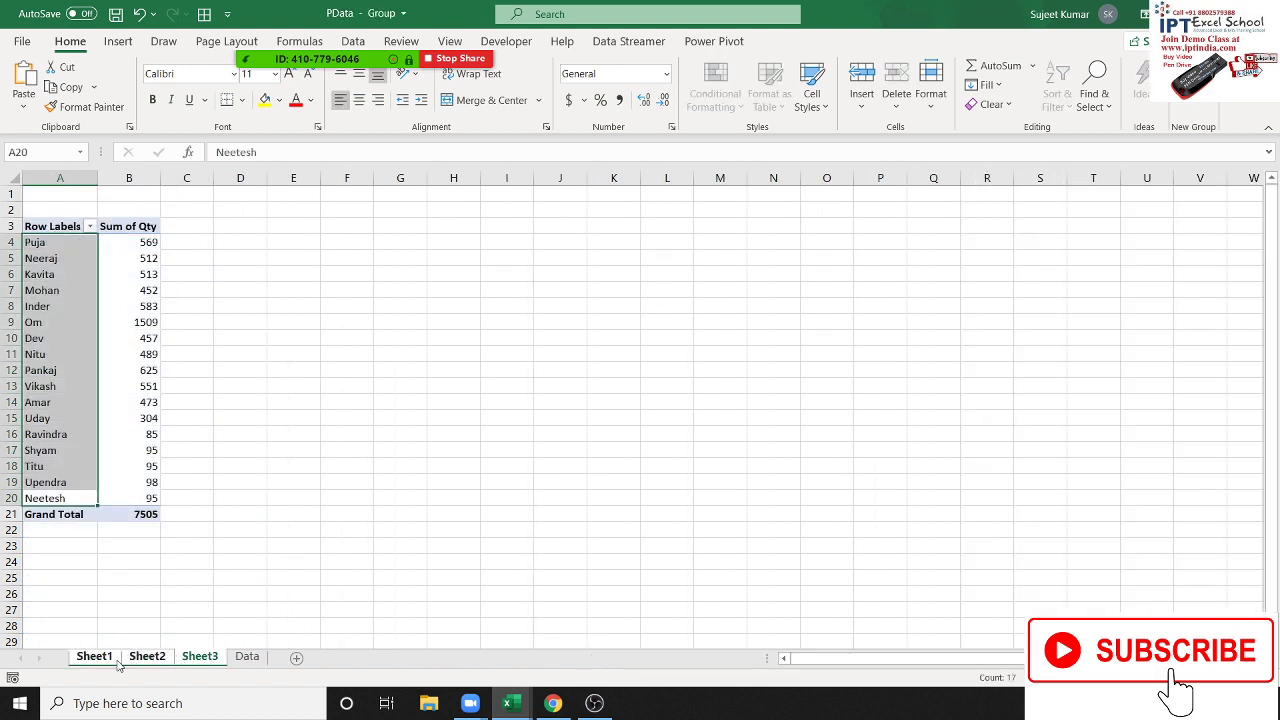
{"action": "right_click", "coordinate": [118, 660]}
{"action": "left_click", "coordinate": [163, 427]}
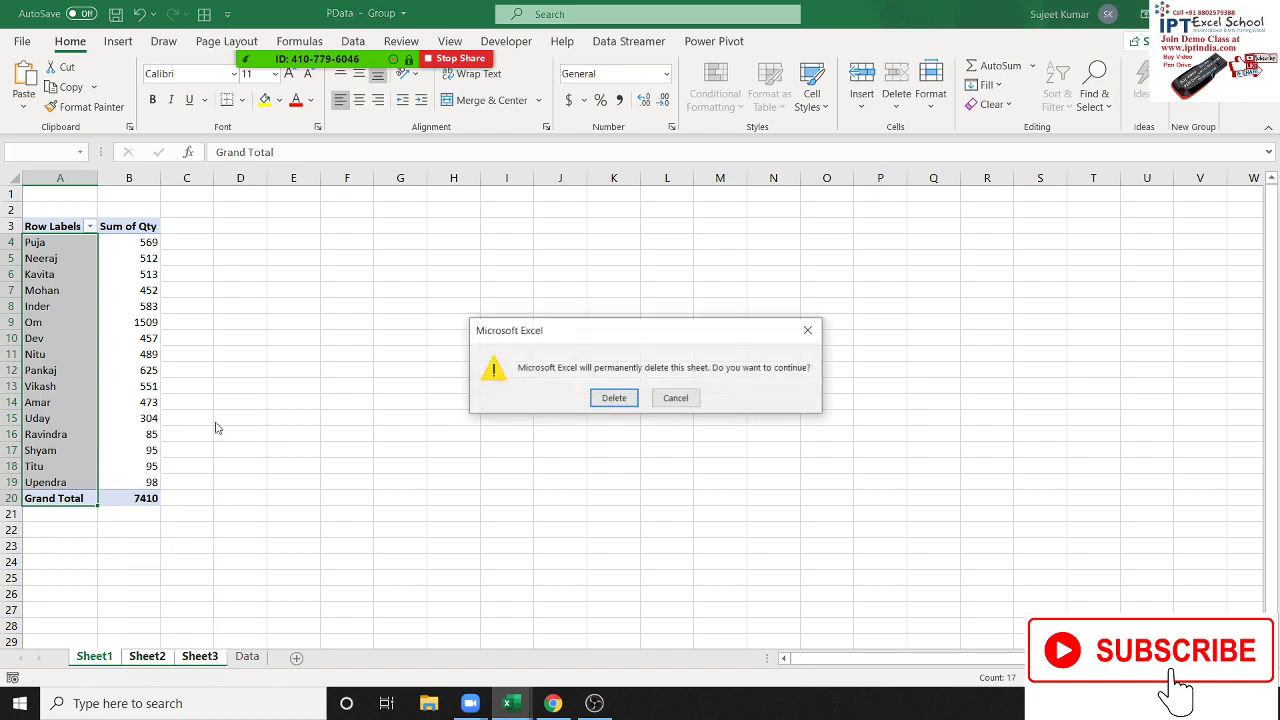
{"action": "left_click", "coordinate": [600, 403]}
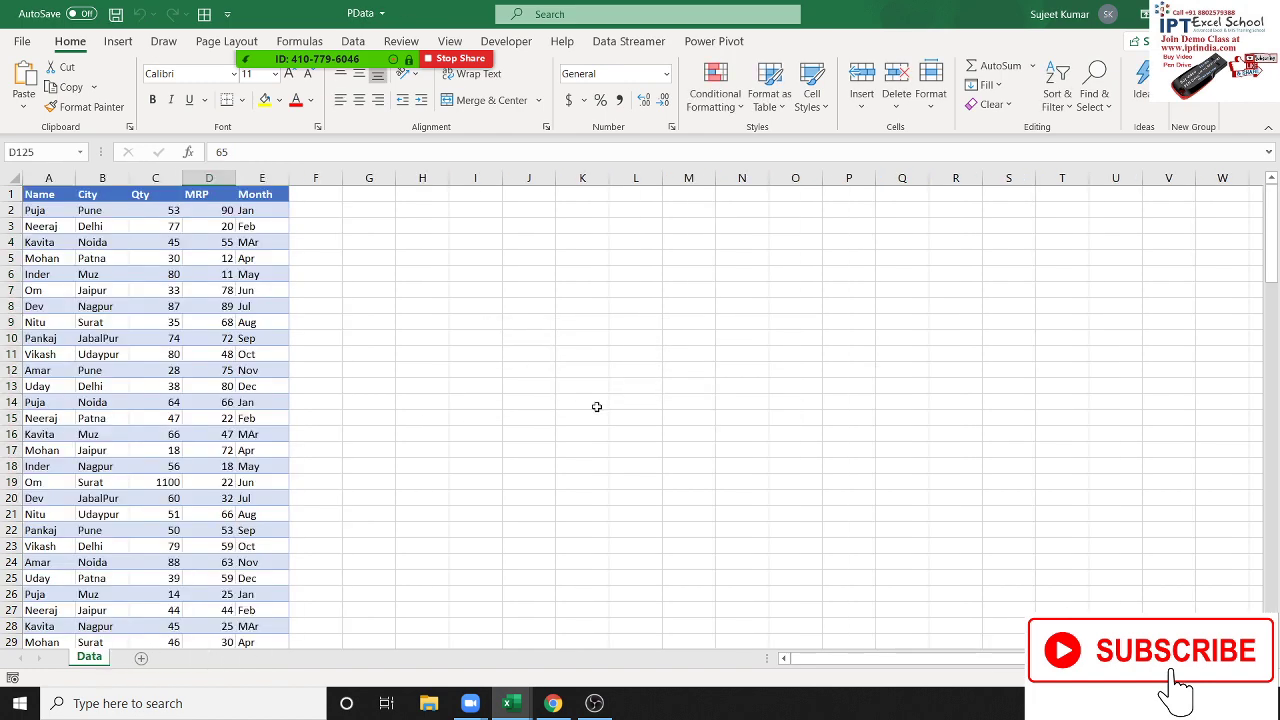
{"action": "left_click", "coordinate": [411, 416]}
Step: Add a new blank Sheet4 next to the Data sheet
{"action": "left_click", "coordinate": [138, 659]}
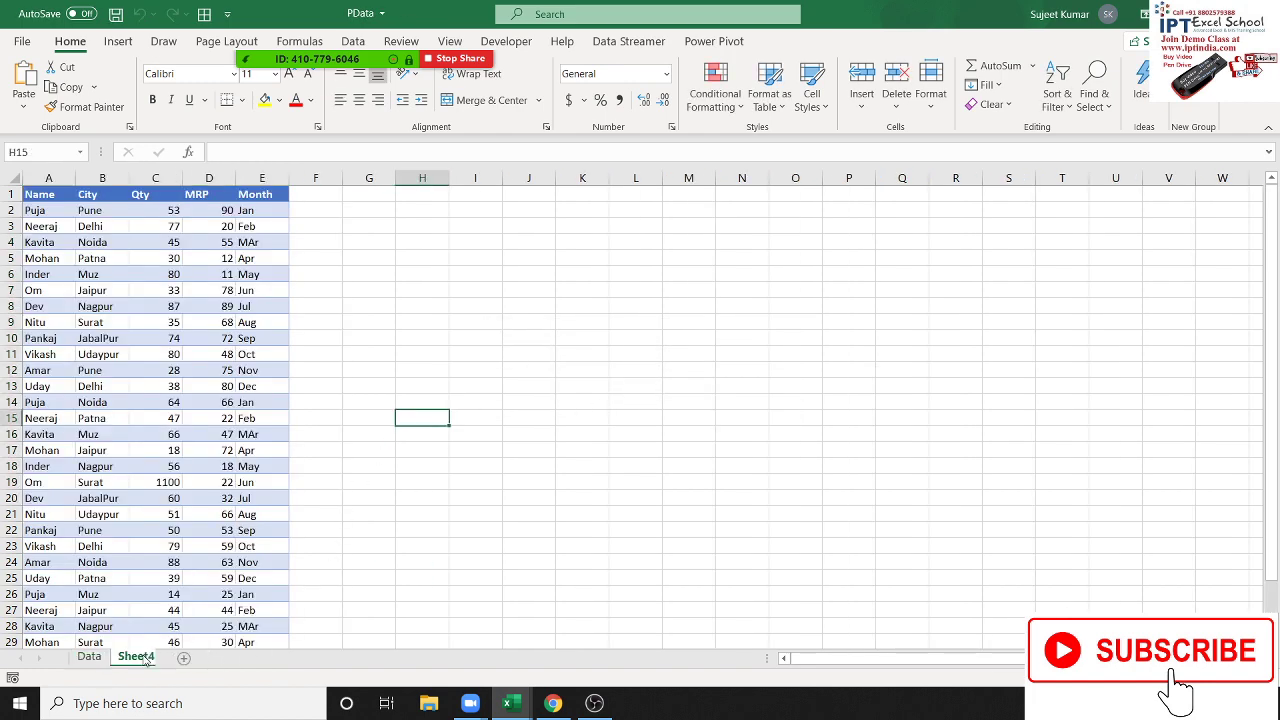
{"action": "left_click", "coordinate": [22, 41]}
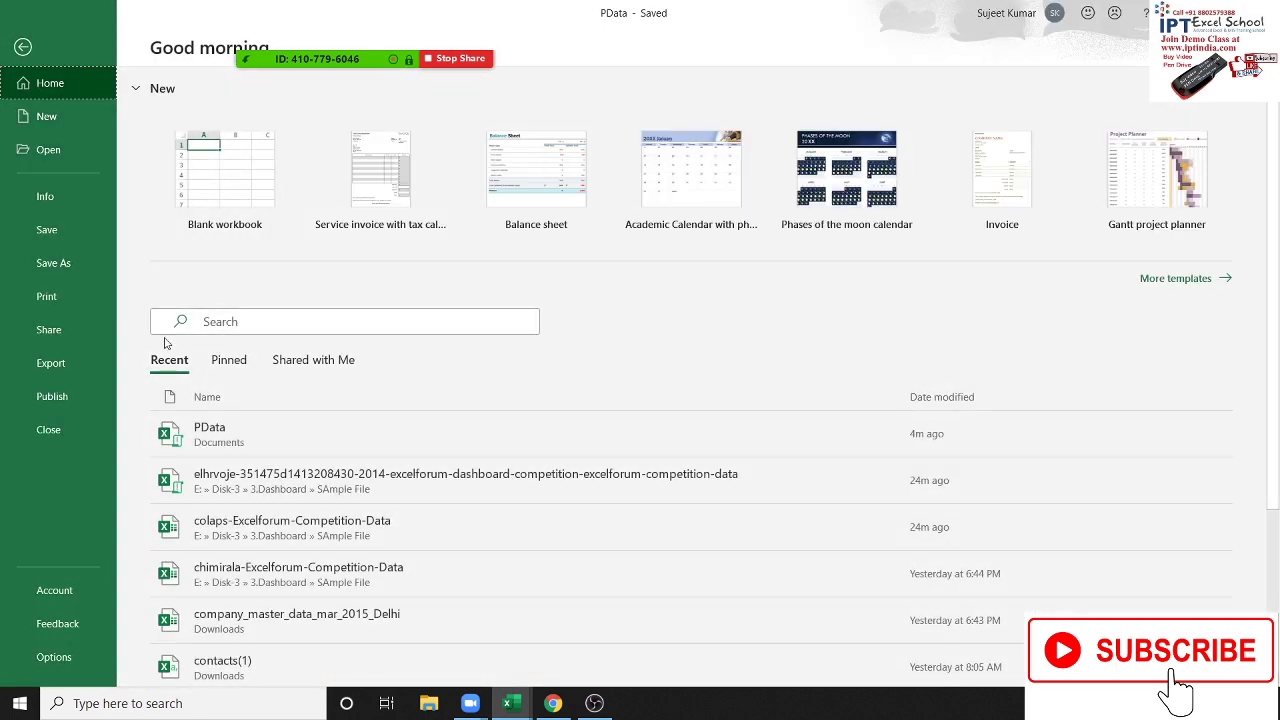
{"action": "left_click", "coordinate": [217, 424]}
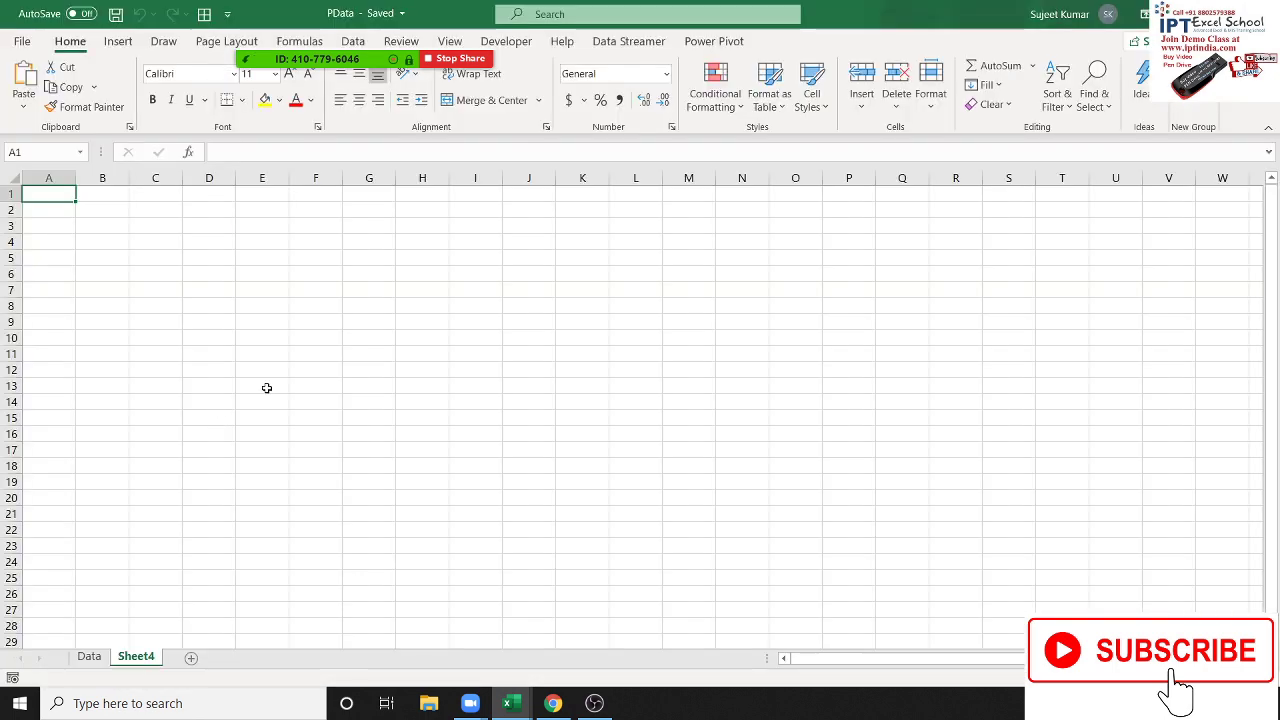
Step: Set up a PivotTable using external connection PData1 from the Data$ table of Documents\PData
{"action": "left_click", "coordinate": [118, 41]}
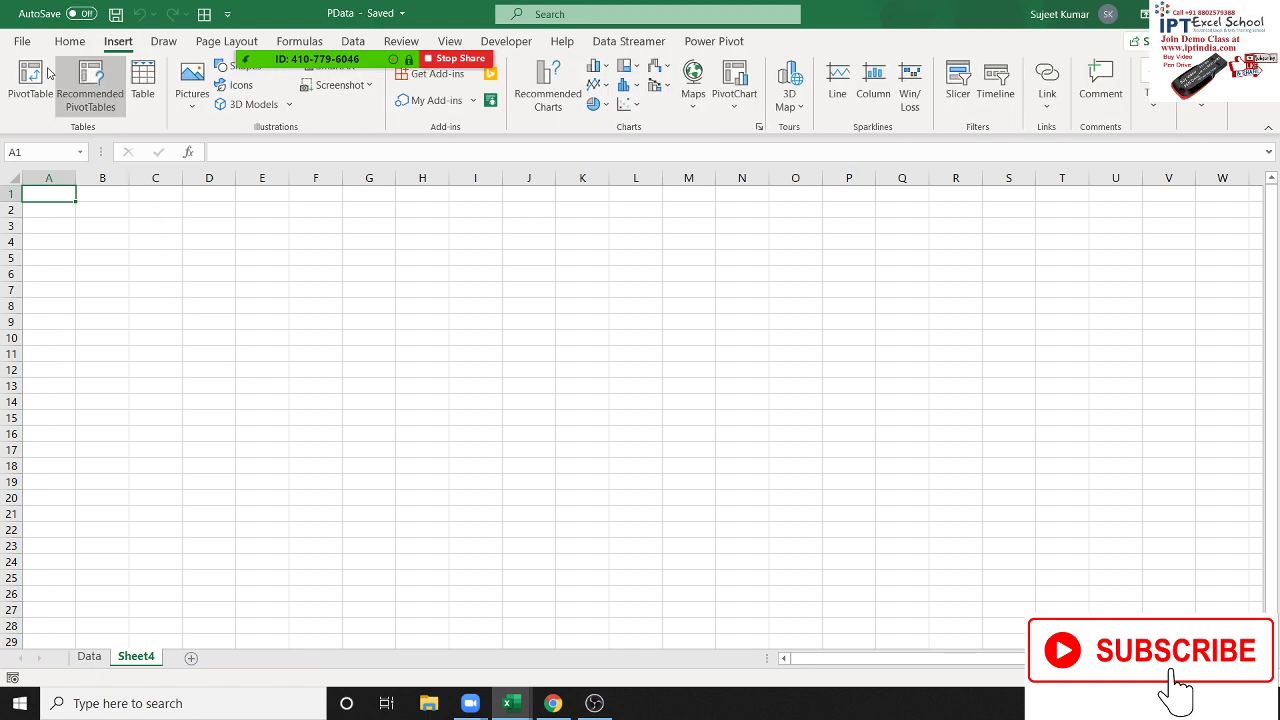
{"action": "left_click", "coordinate": [30, 85]}
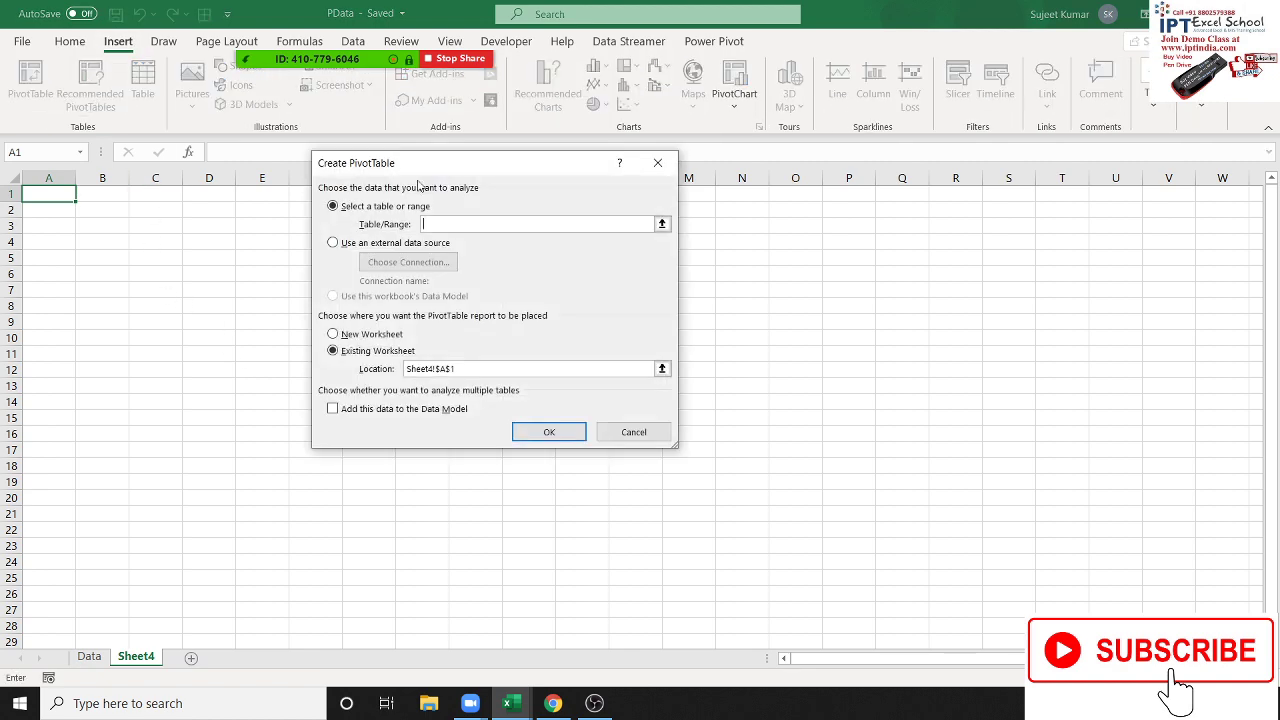
{"action": "left_click", "coordinate": [383, 245]}
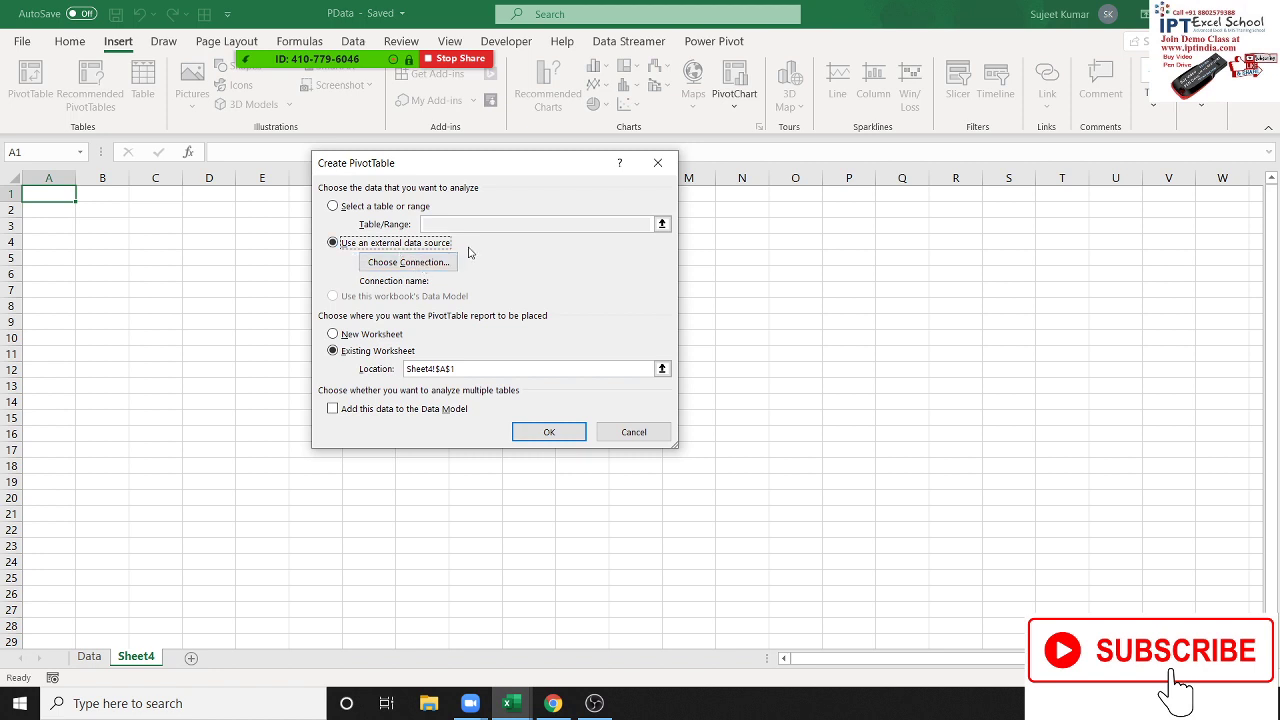
{"action": "left_click", "coordinate": [447, 270]}
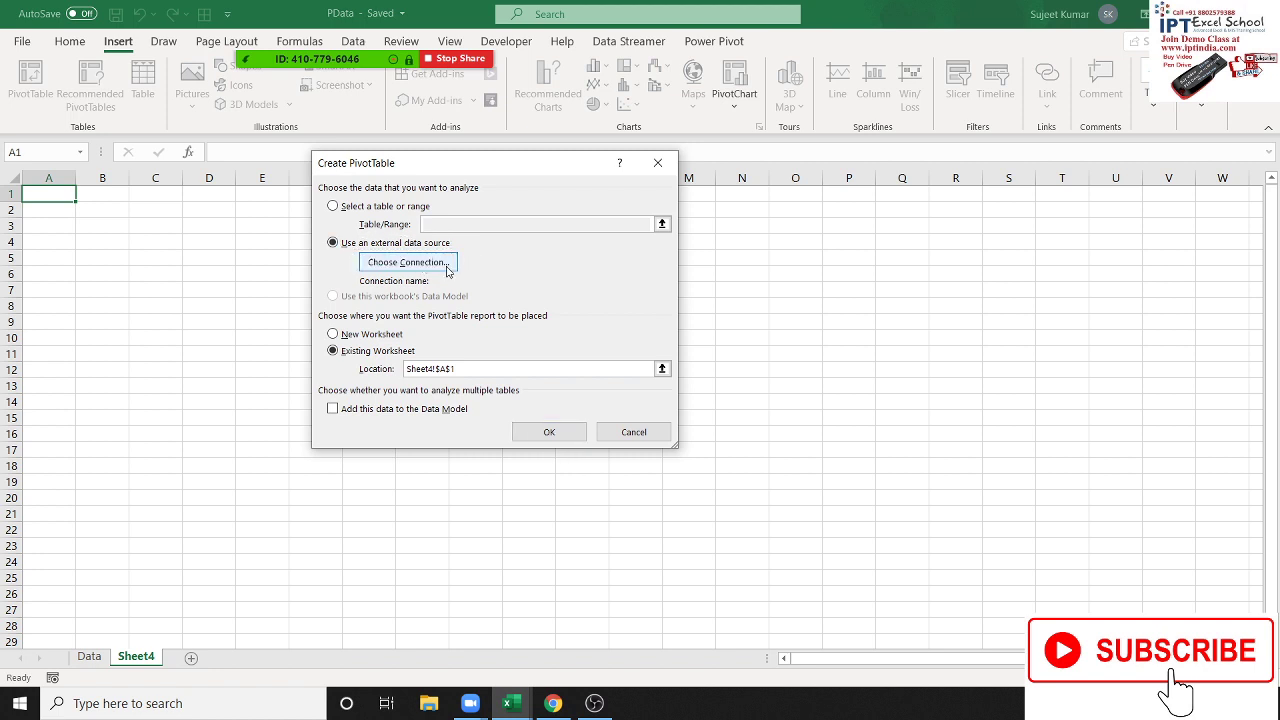
{"action": "left_click", "coordinate": [447, 270]}
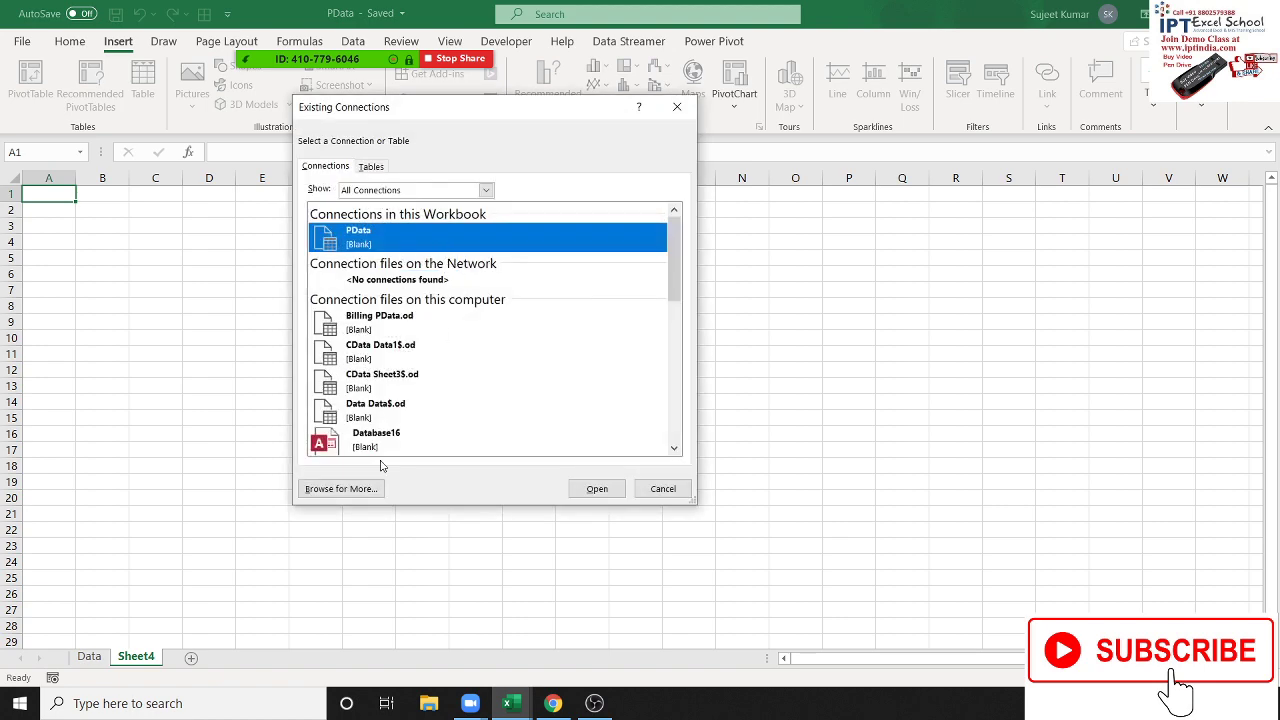
{"action": "left_click", "coordinate": [366, 488]}
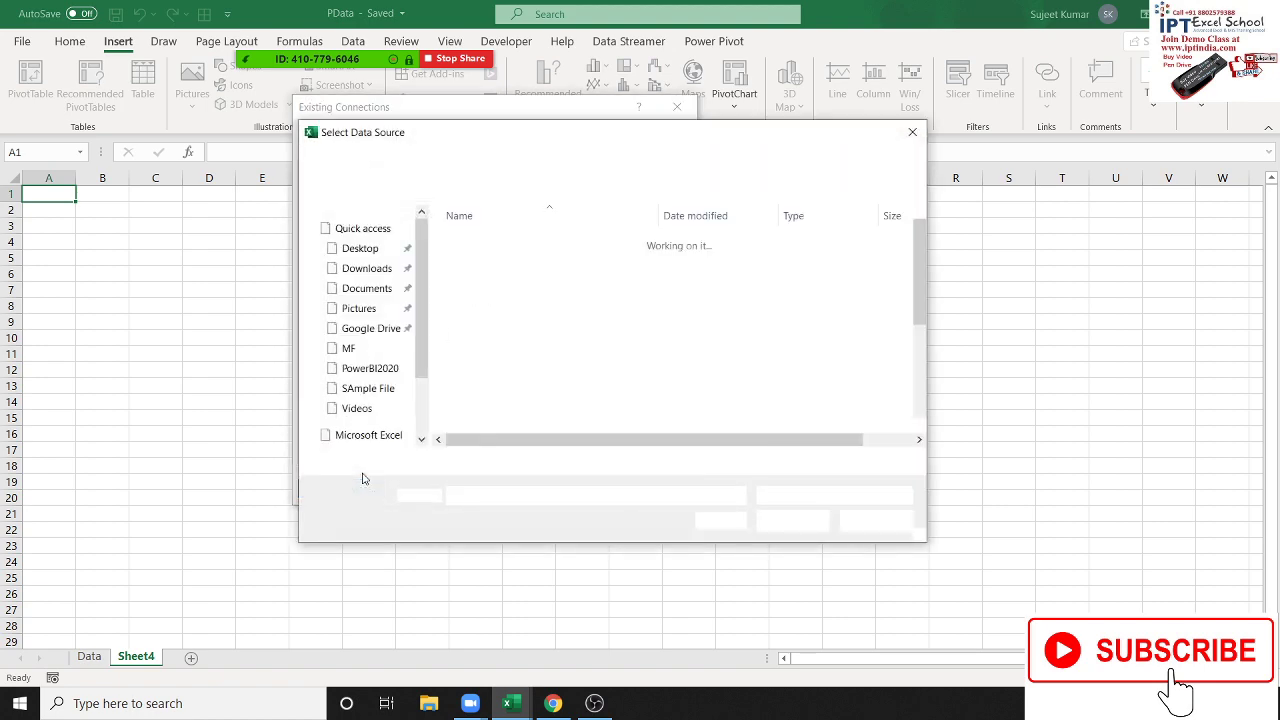
{"action": "left_click", "coordinate": [370, 284]}
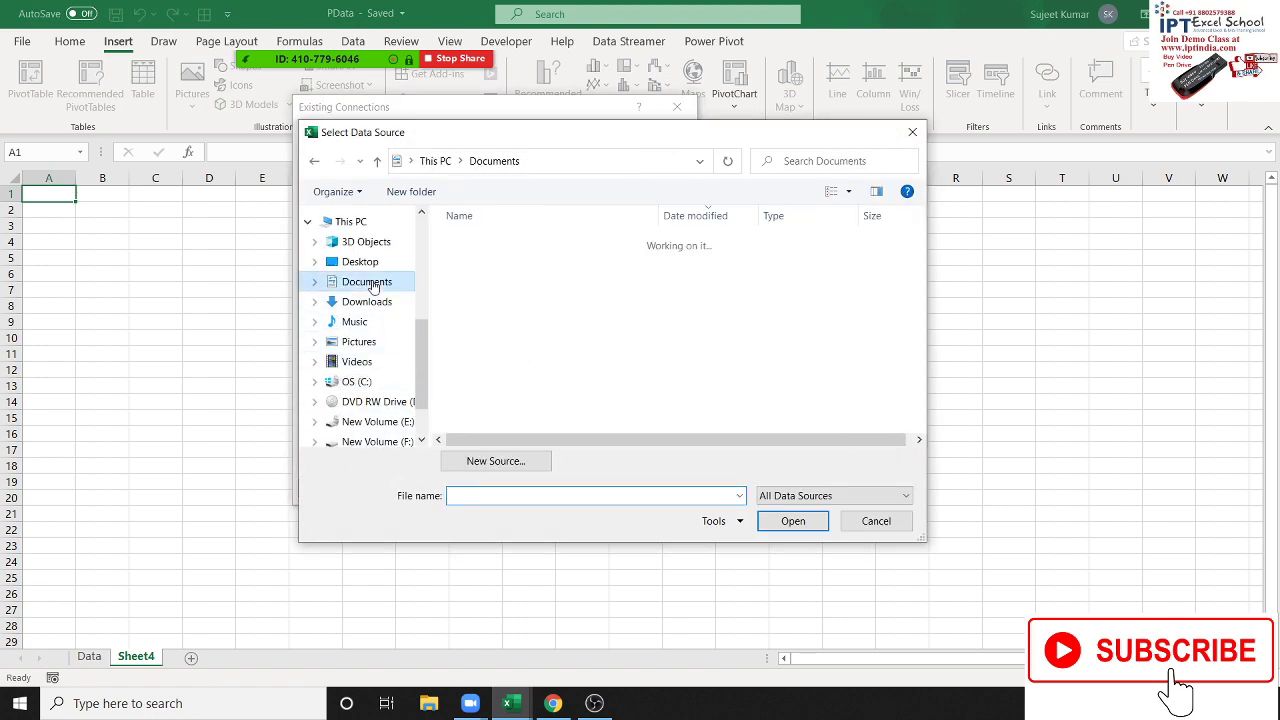
{"action": "left_click", "coordinate": [476, 242]}
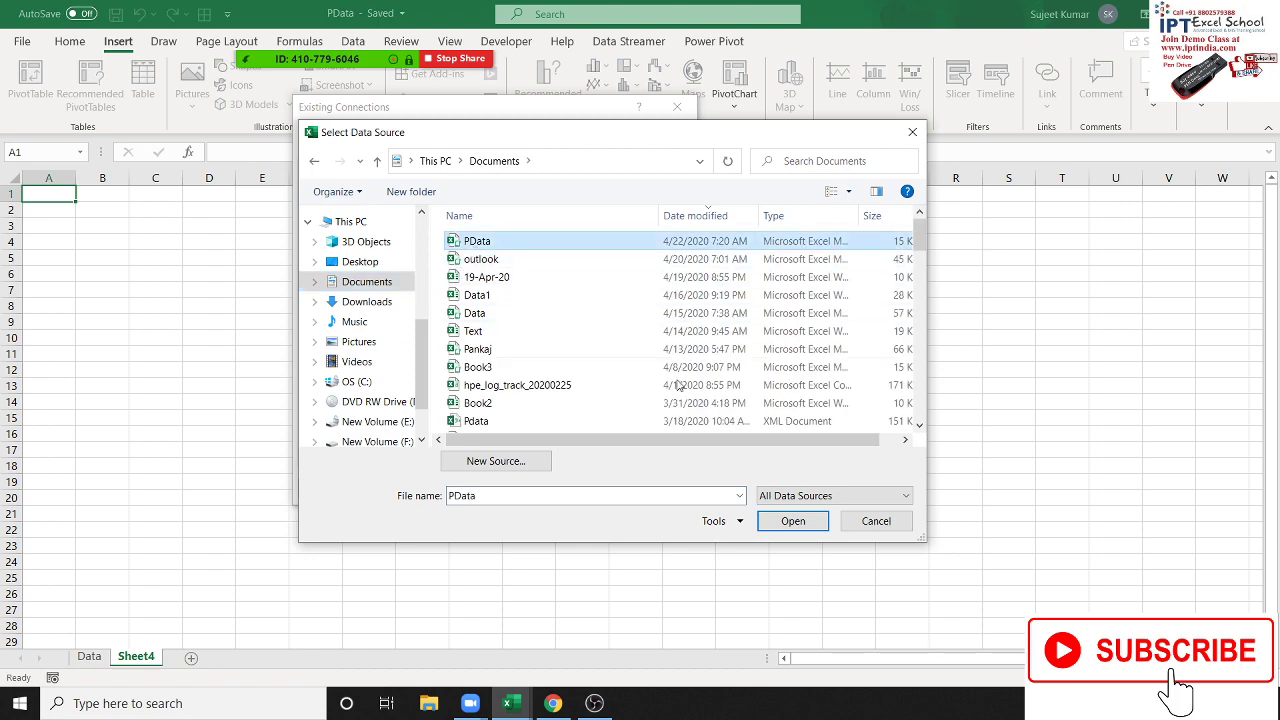
{"action": "left_click", "coordinate": [811, 529]}
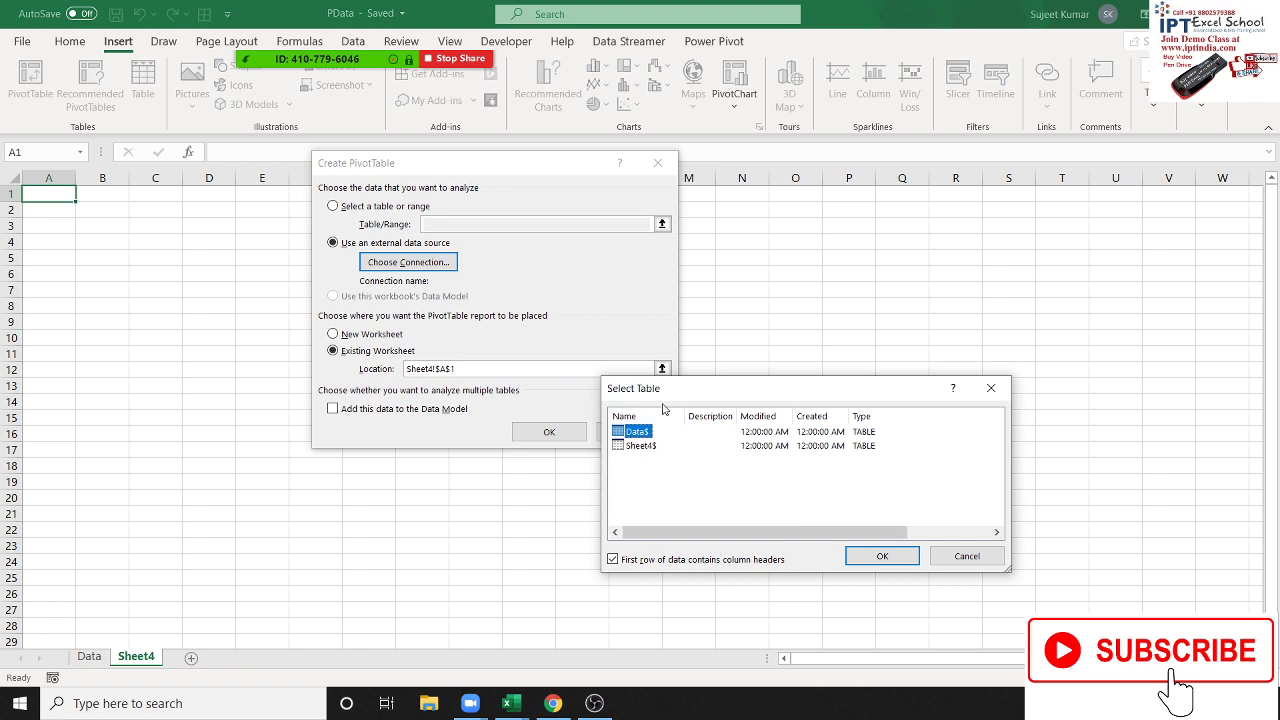
{"action": "left_click_drag", "start_coordinate": [665, 407], "coordinate": [577, 324]}
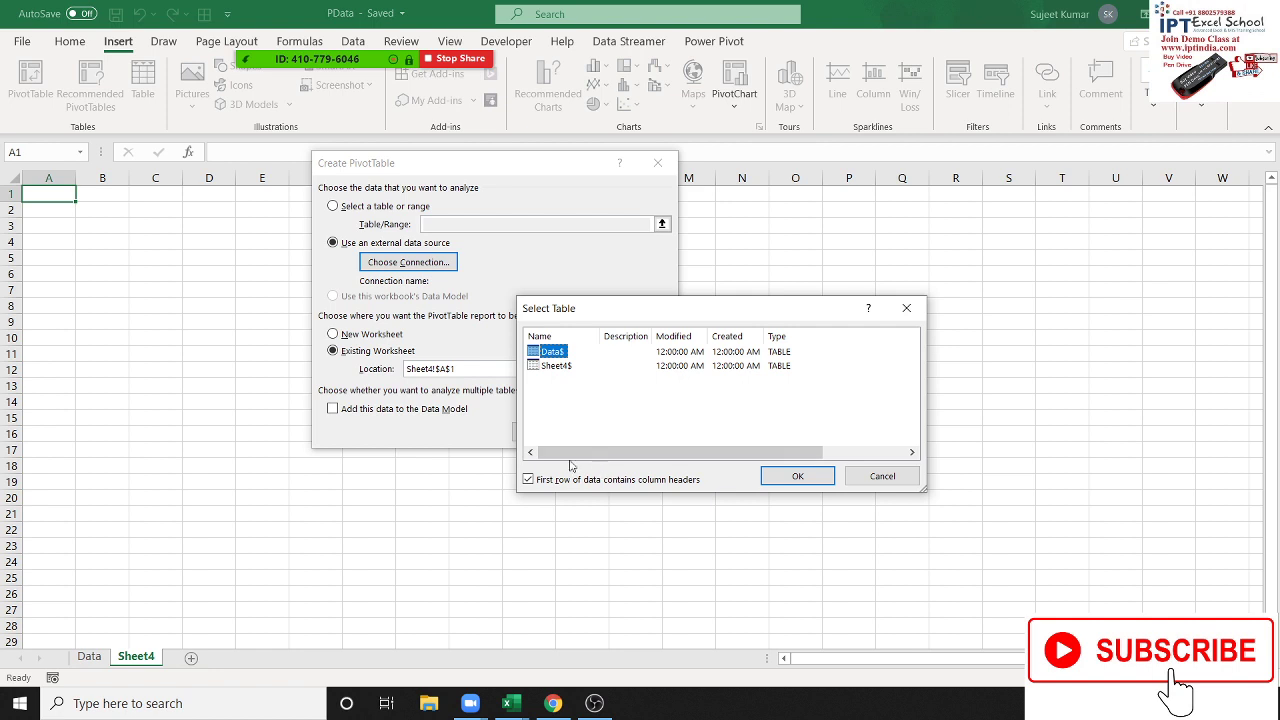
{"action": "left_click", "coordinate": [768, 477]}
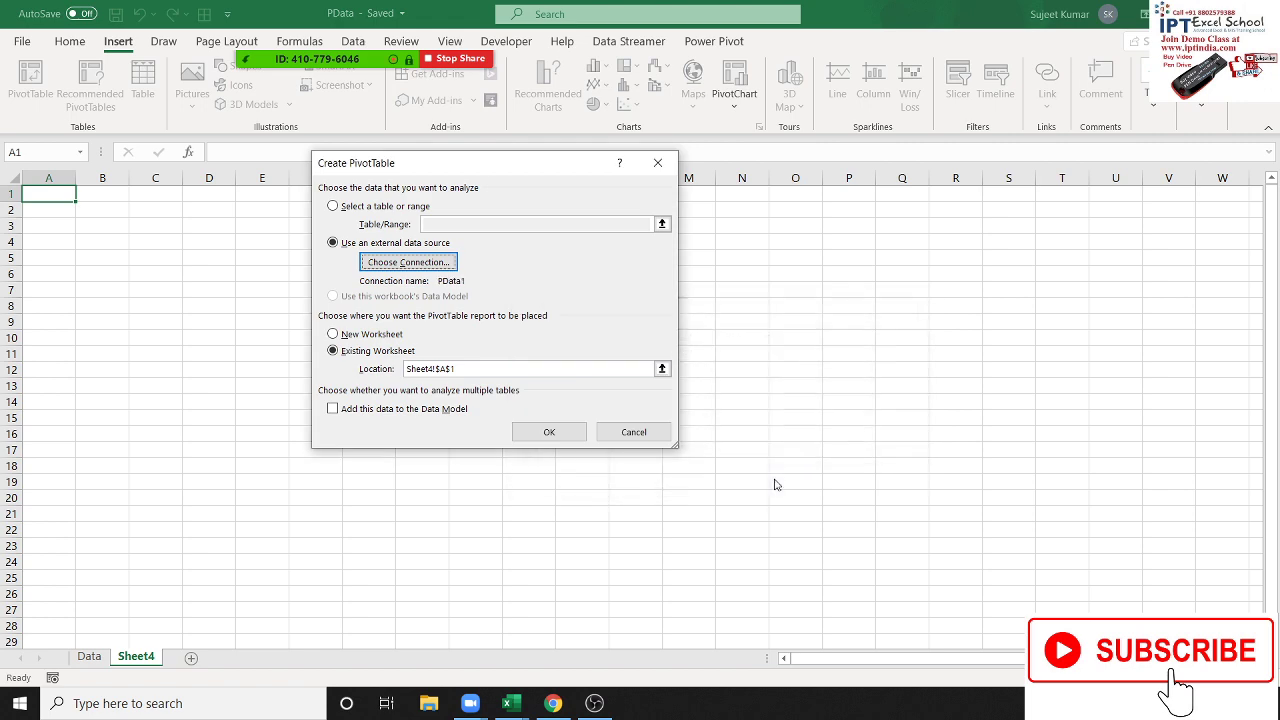
Step: Build the Sheet4 connection PivotTable summing Qty by Name (Grand Total 7505), then show Data
{"action": "left_click", "coordinate": [541, 440]}
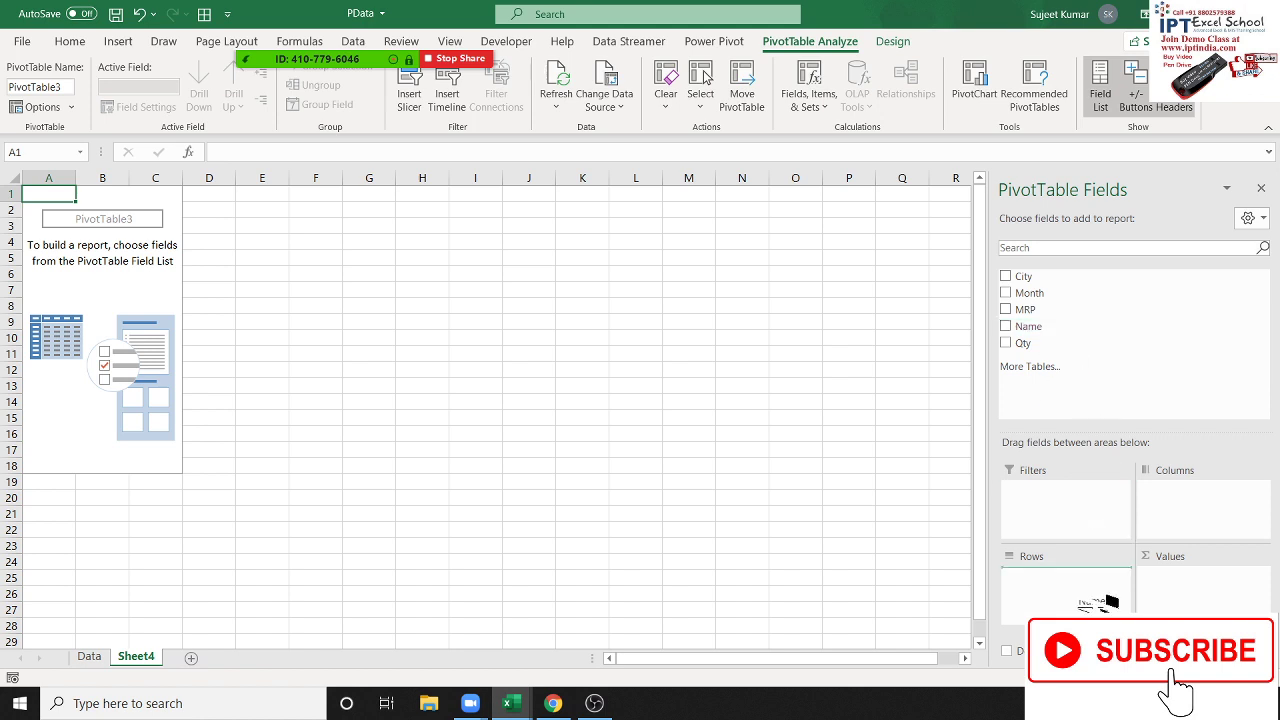
{"action": "left_click_drag", "start_coordinate": [1054, 334], "coordinate": [1090, 598]}
{"action": "left_click_drag", "start_coordinate": [1023, 346], "coordinate": [1190, 600]}
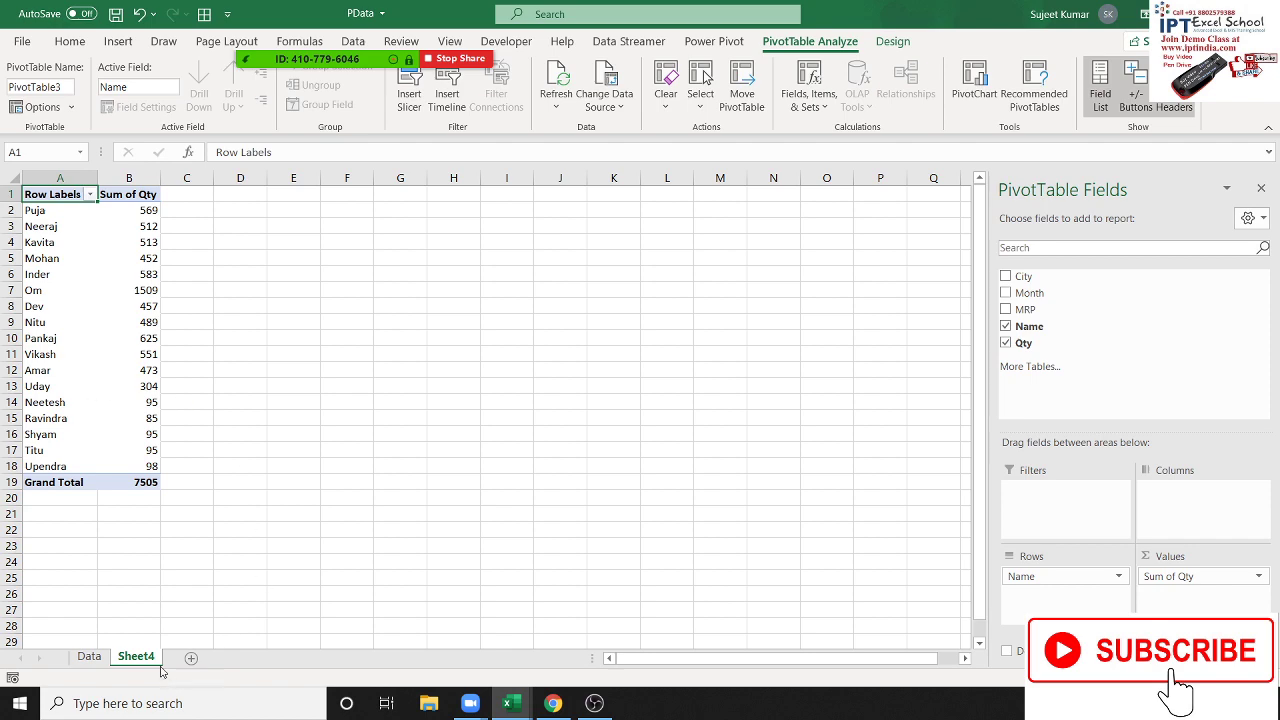
{"action": "left_click", "coordinate": [89, 656]}
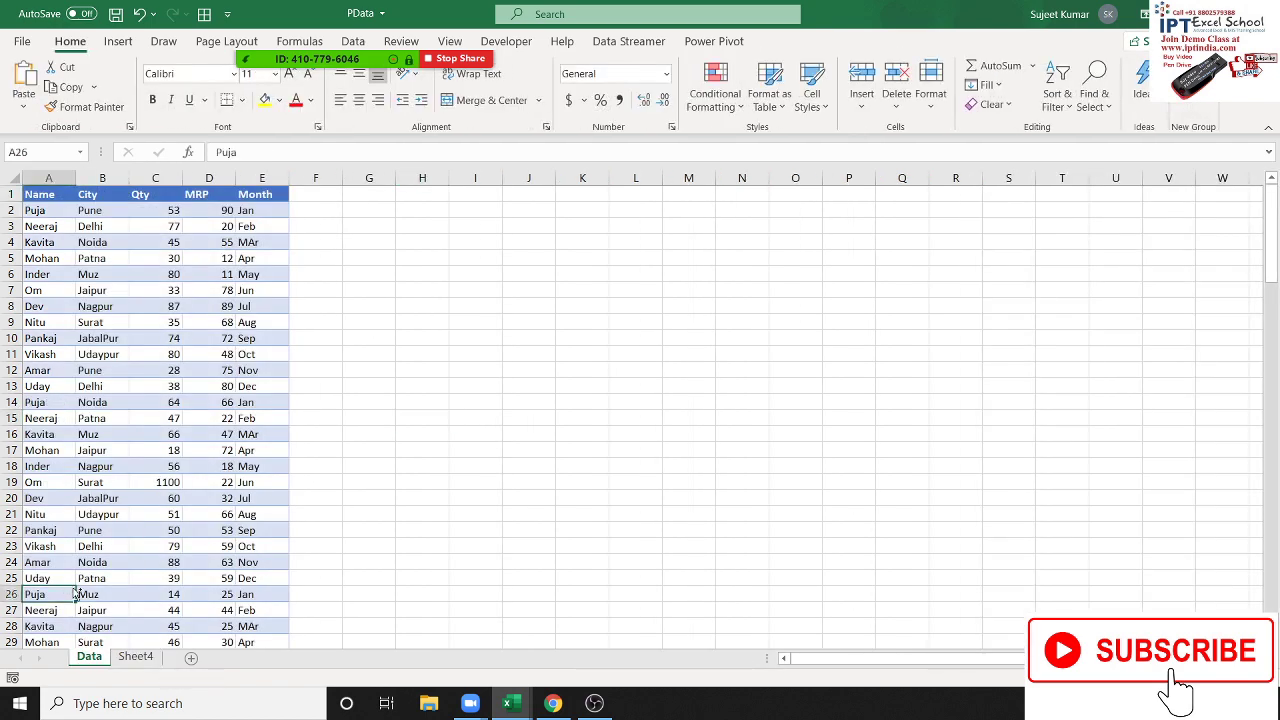
Step: Enter a new row-129 record with a name, city Noida, Qty 75 and MRP 95
{"action": "key", "text": "ctrl+Down"}
{"action": "key", "text": "Down"}
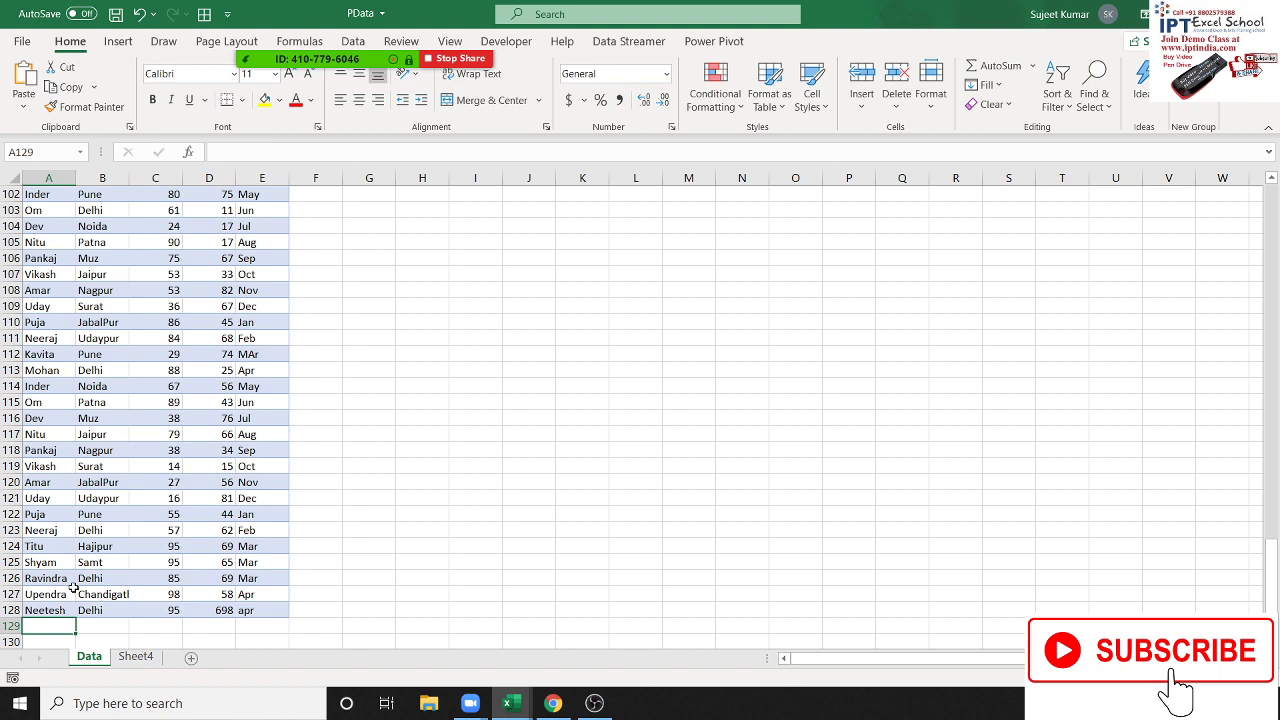
{"action": "type", "text": "Ravindra"}
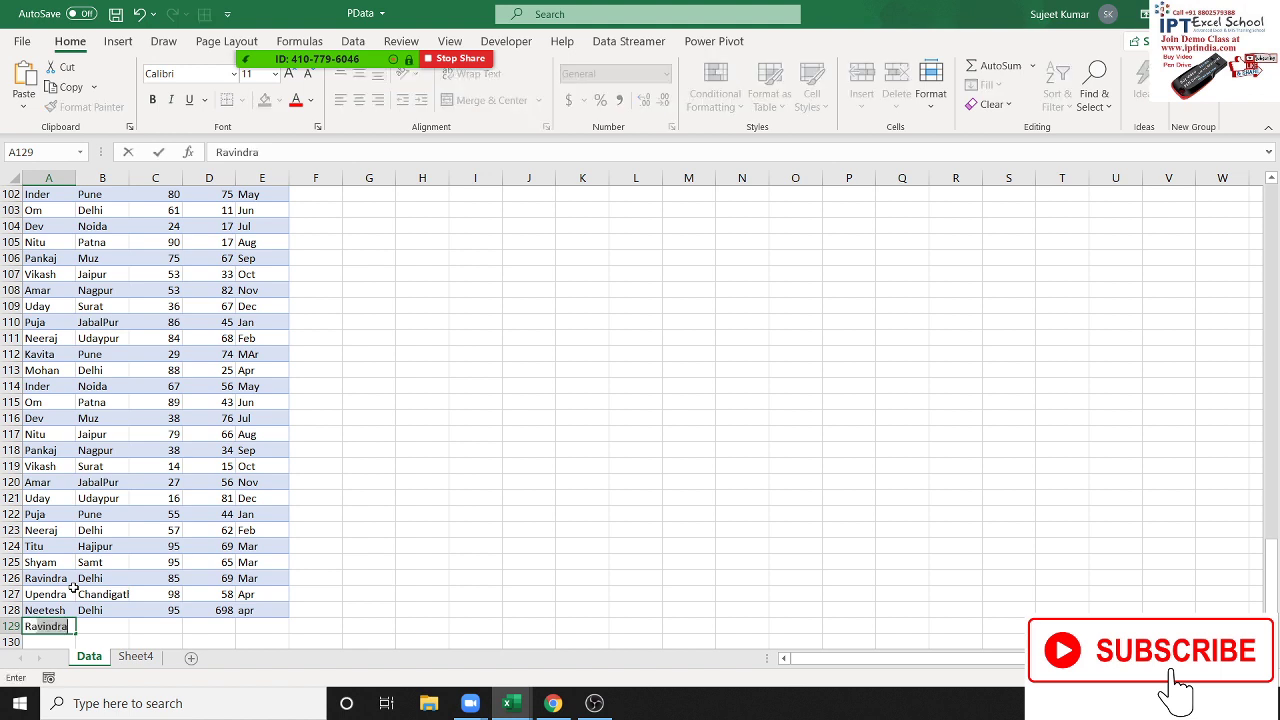
{"action": "type", "text": "kesh"}
{"action": "key", "text": "Tab"}
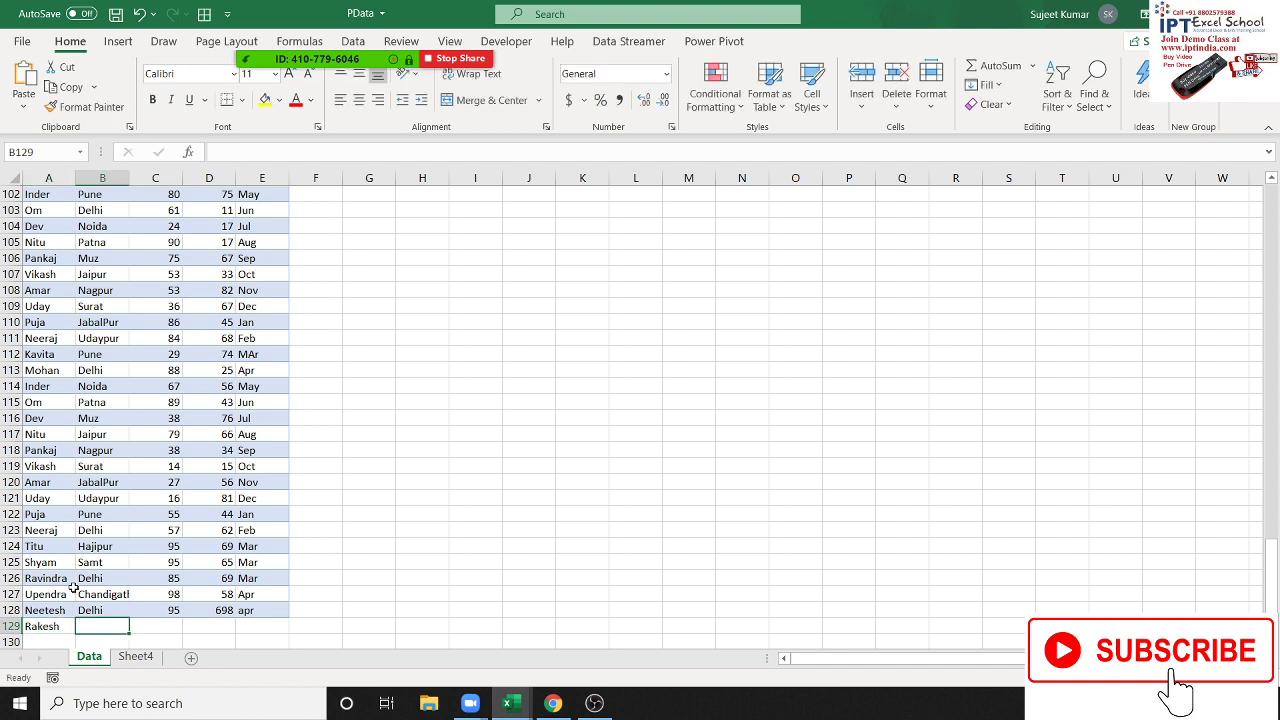
{"action": "type", "text": "Noida"}
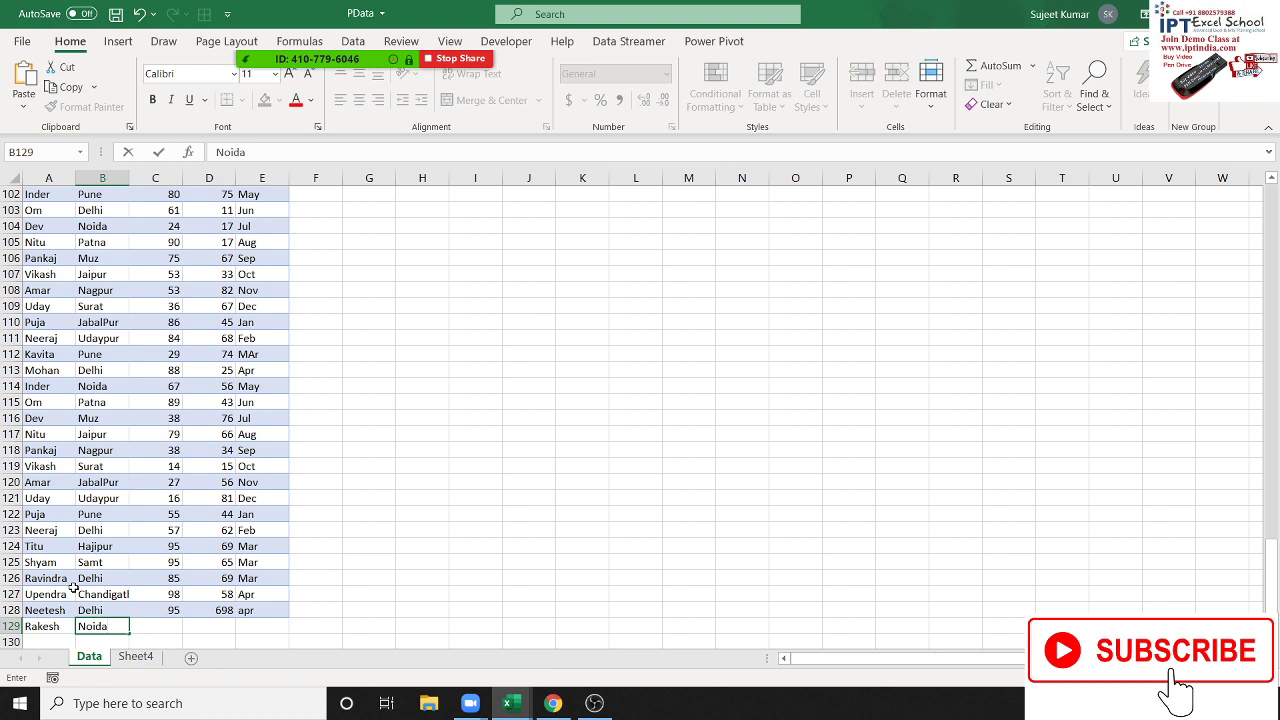
{"action": "key", "text": "Tab"}
{"action": "type", "text": "75"}
{"action": "key", "text": "Tab"}
{"action": "type", "text": "9"}
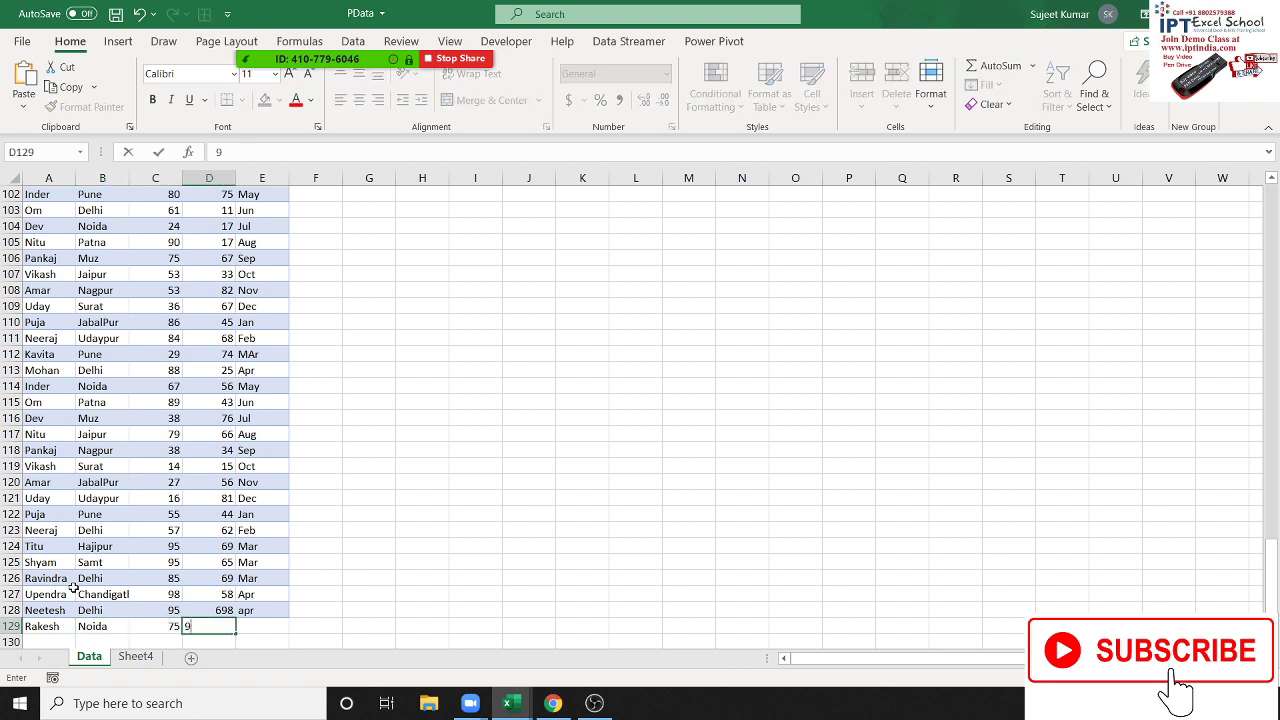
{"action": "type", "text": "5"}
{"action": "key", "text": "Tab"}
Step: Complete the row-129 record with month Feb
{"action": "type", "text": "F"}
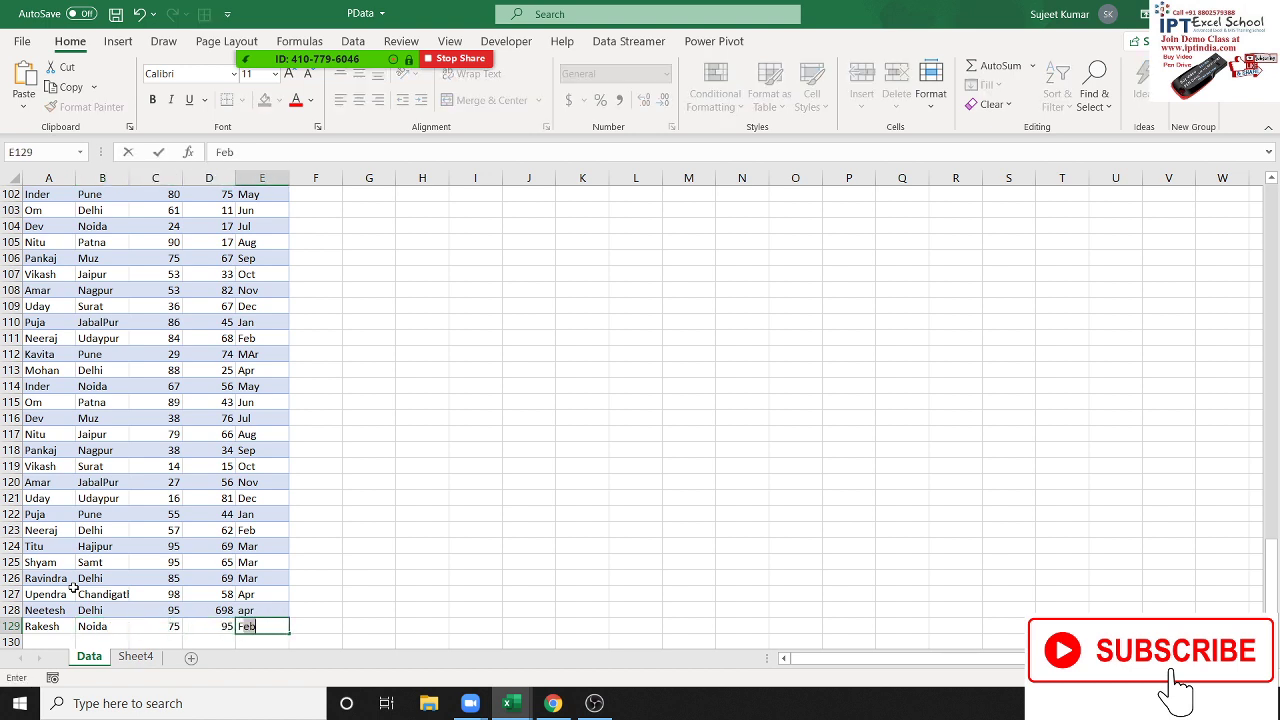
{"action": "type", "text": "eb"}
{"action": "left_click", "coordinate": [270, 530]}
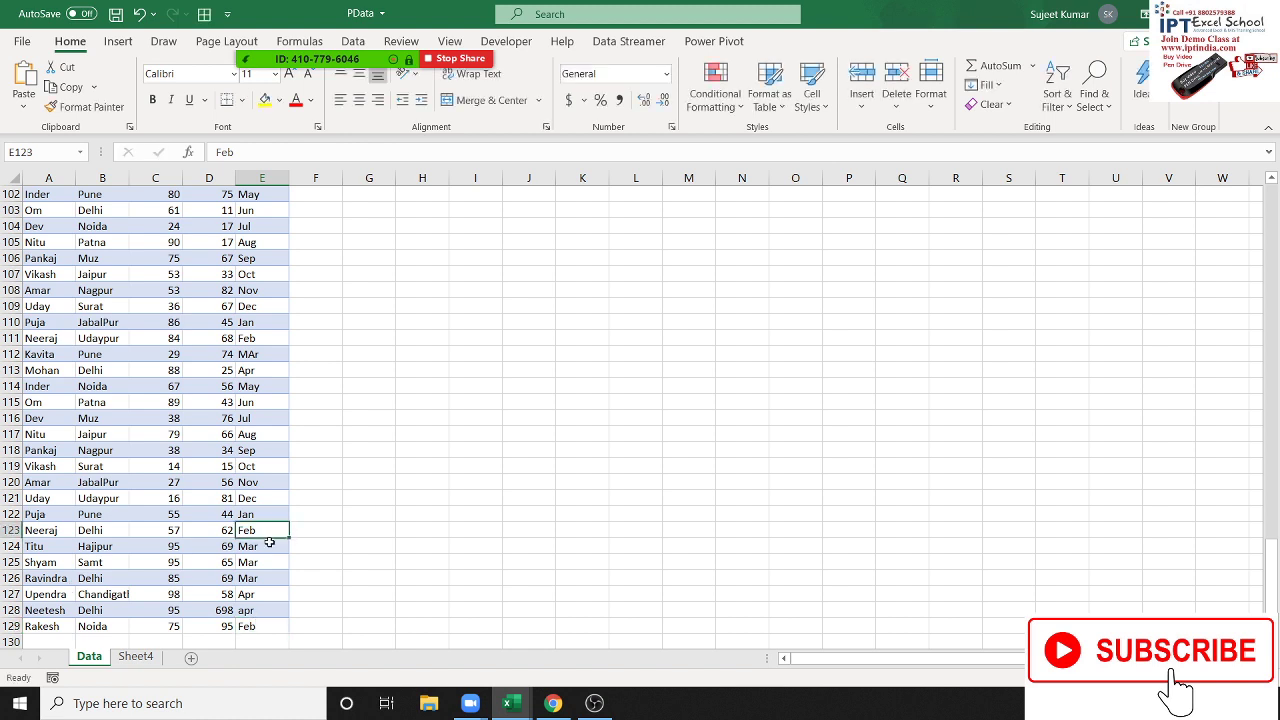
{"action": "left_click", "coordinate": [141, 530]}
{"action": "right_click", "coordinate": [141, 530]}
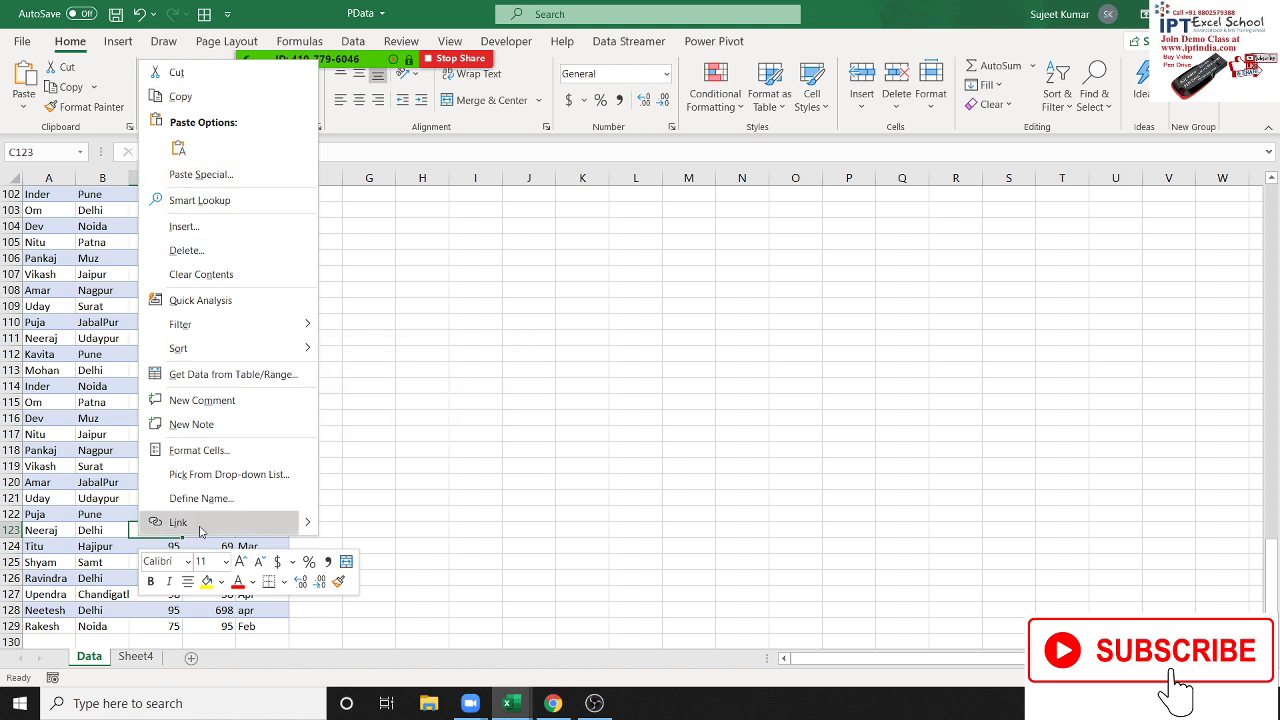
{"action": "left_click", "coordinate": [500, 356]}
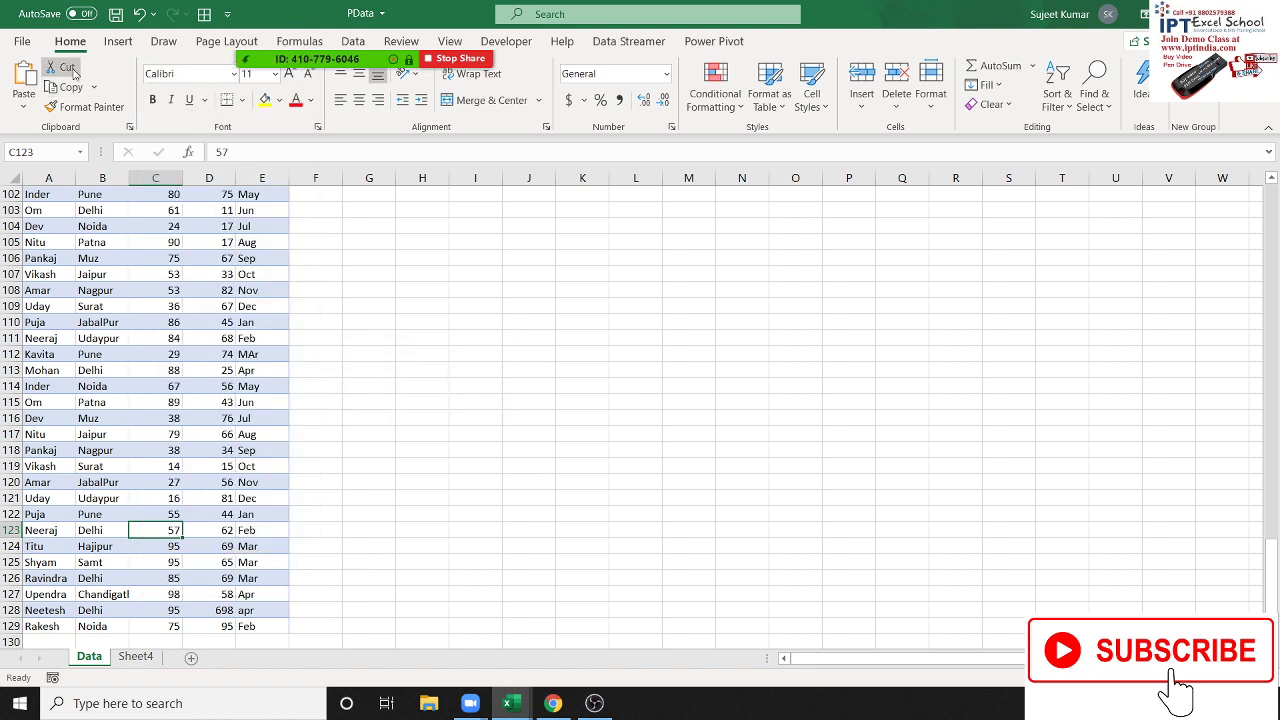
Step: Save the workbook and refresh the Sheet4 PivotTable, raising the Grand Total to 7580
{"action": "key", "text": "ctrl+s"}
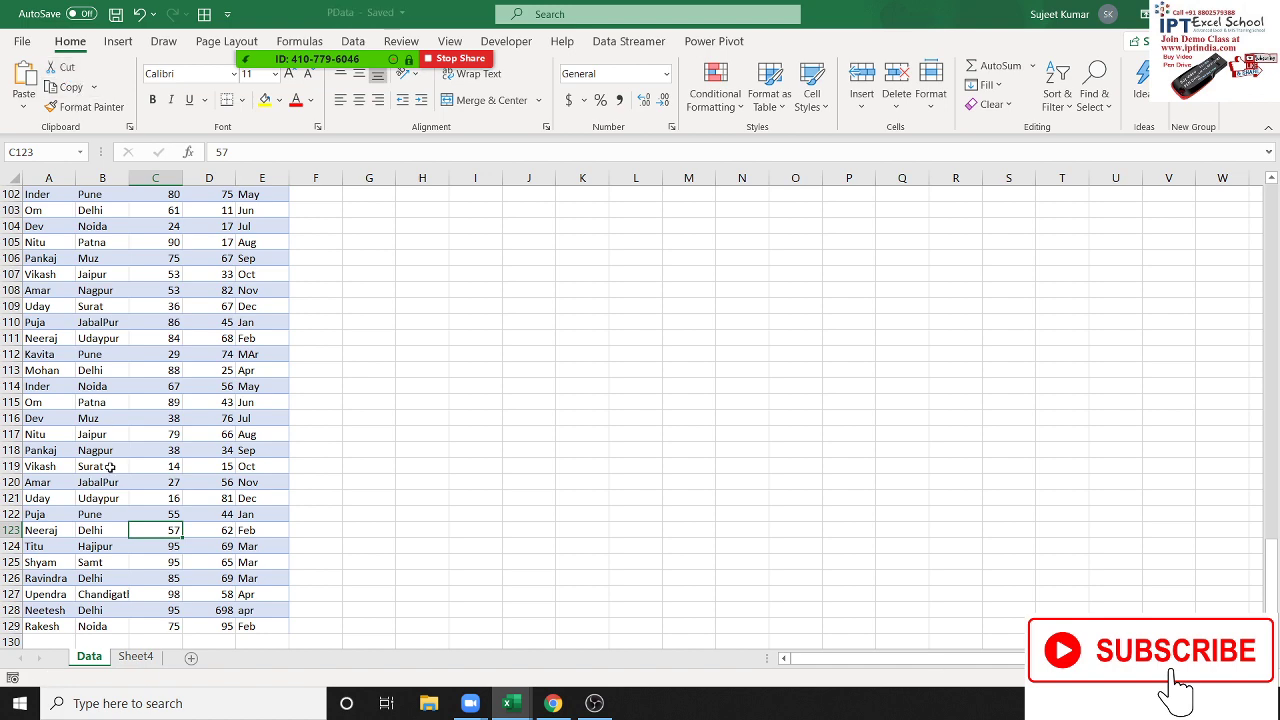
{"action": "left_click", "coordinate": [136, 656]}
{"action": "right_click", "coordinate": [88, 370]}
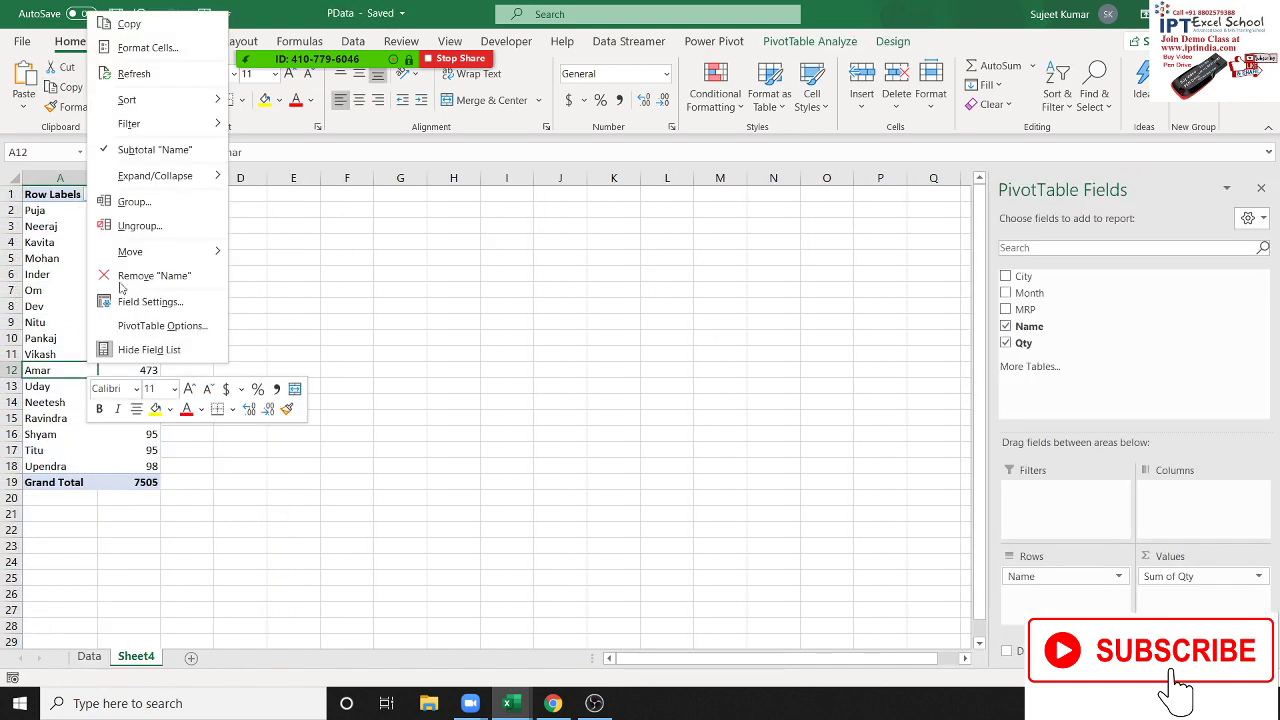
{"action": "left_click", "coordinate": [125, 74]}
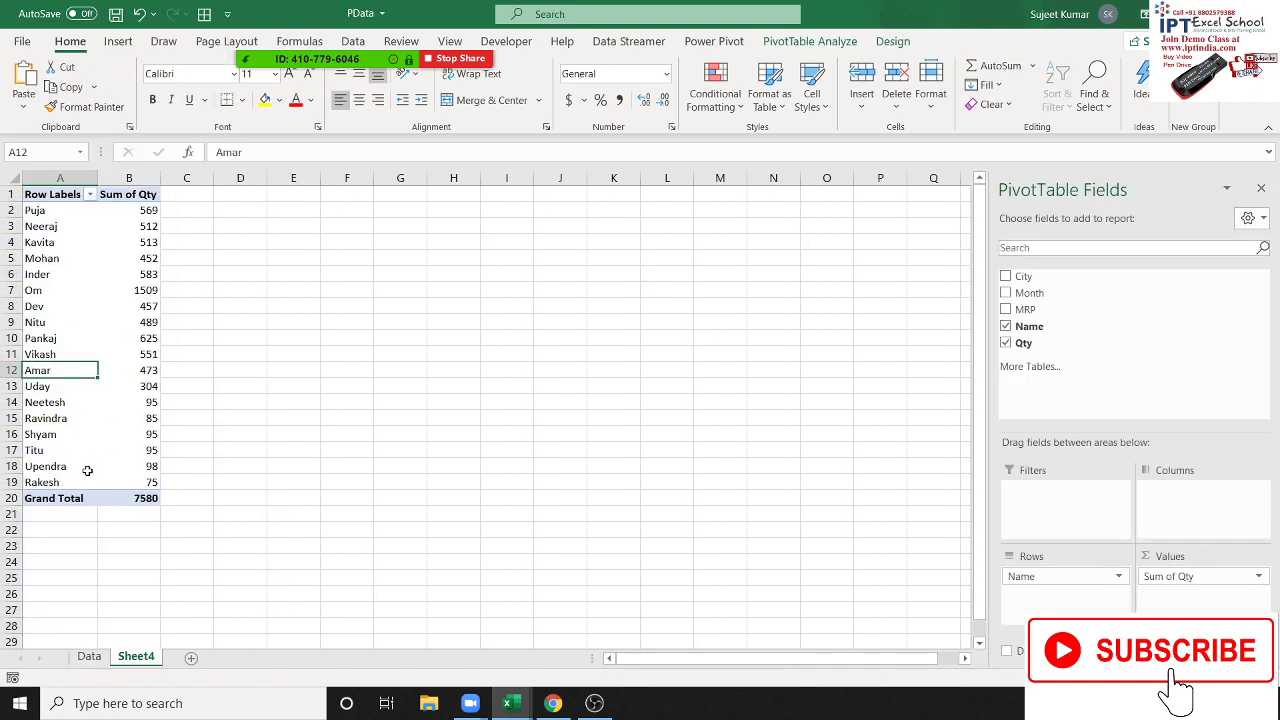
{"action": "left_click", "coordinate": [27, 484]}
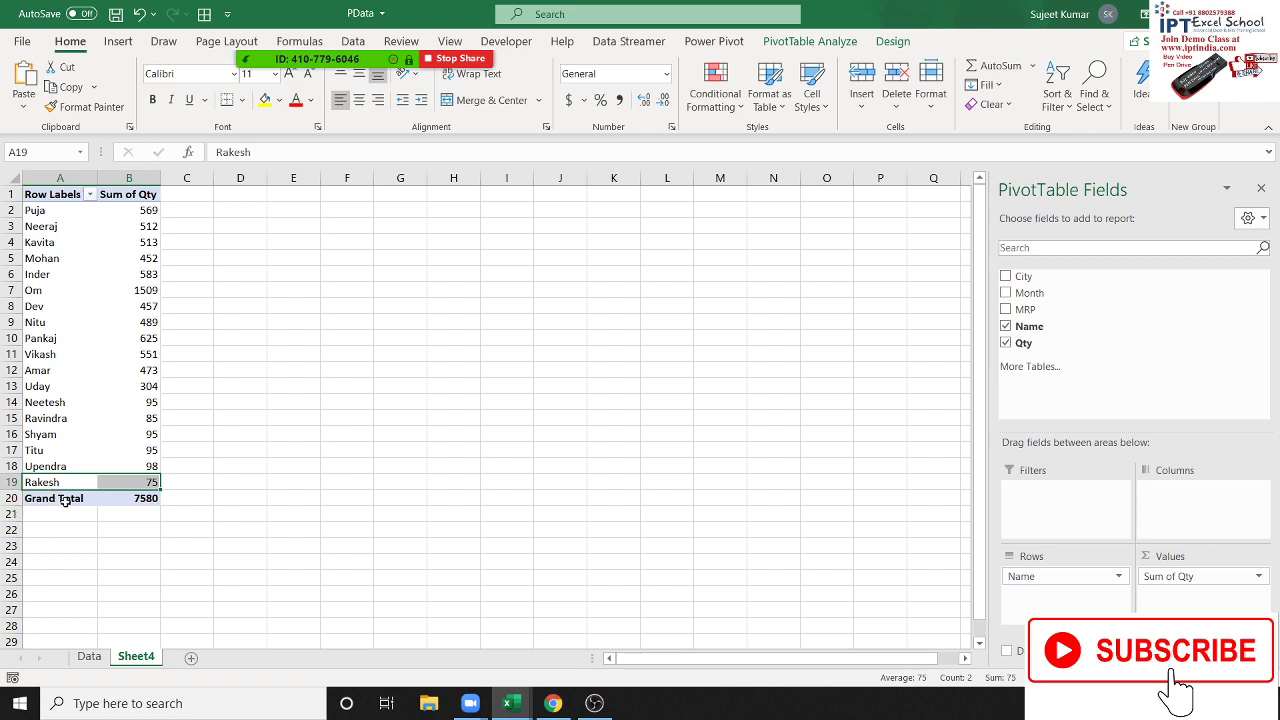
Step: Add a 'Date' header in F1 and fill dates down from 1/1
{"action": "left_click", "coordinate": [102, 658]}
{"action": "scroll", "coordinate": [232, 314], "scroll_direction": "up", "scroll_amount": 6}
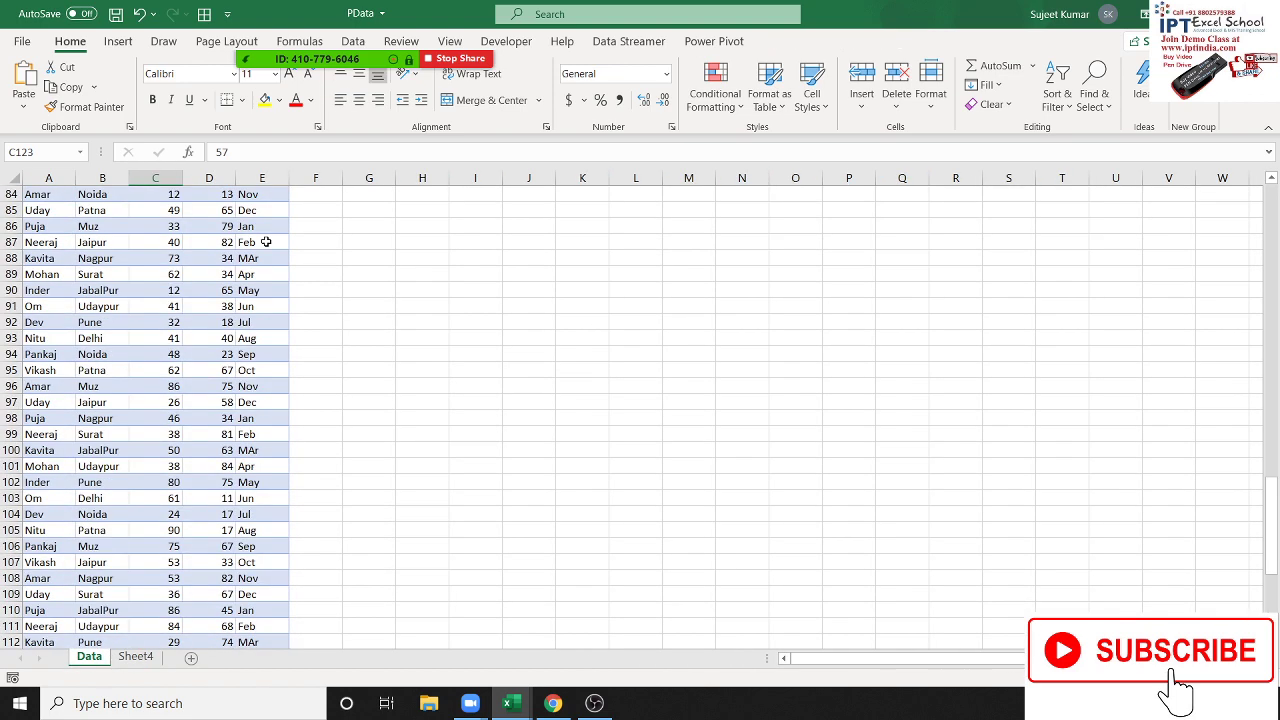
{"action": "left_click", "coordinate": [266, 242]}
{"action": "key", "text": "ctrl+Up"}
{"action": "key", "text": "Right"}
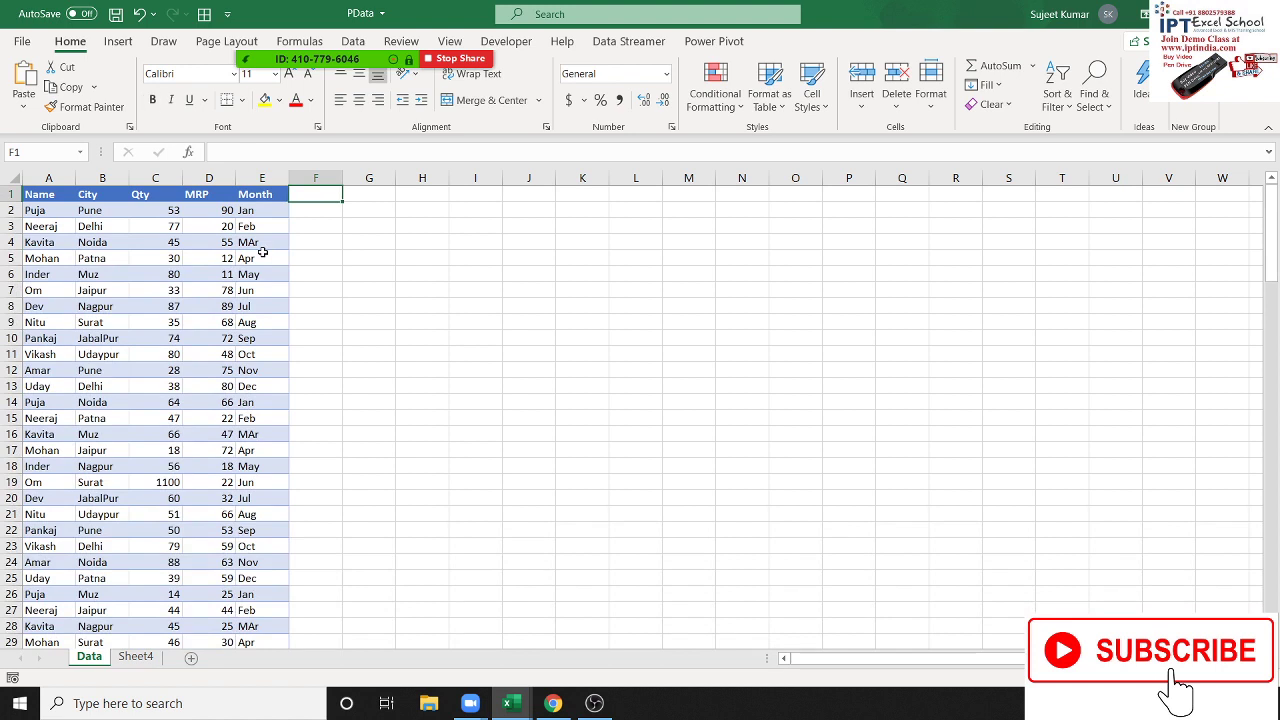
{"action": "type", "text": "Date'"}
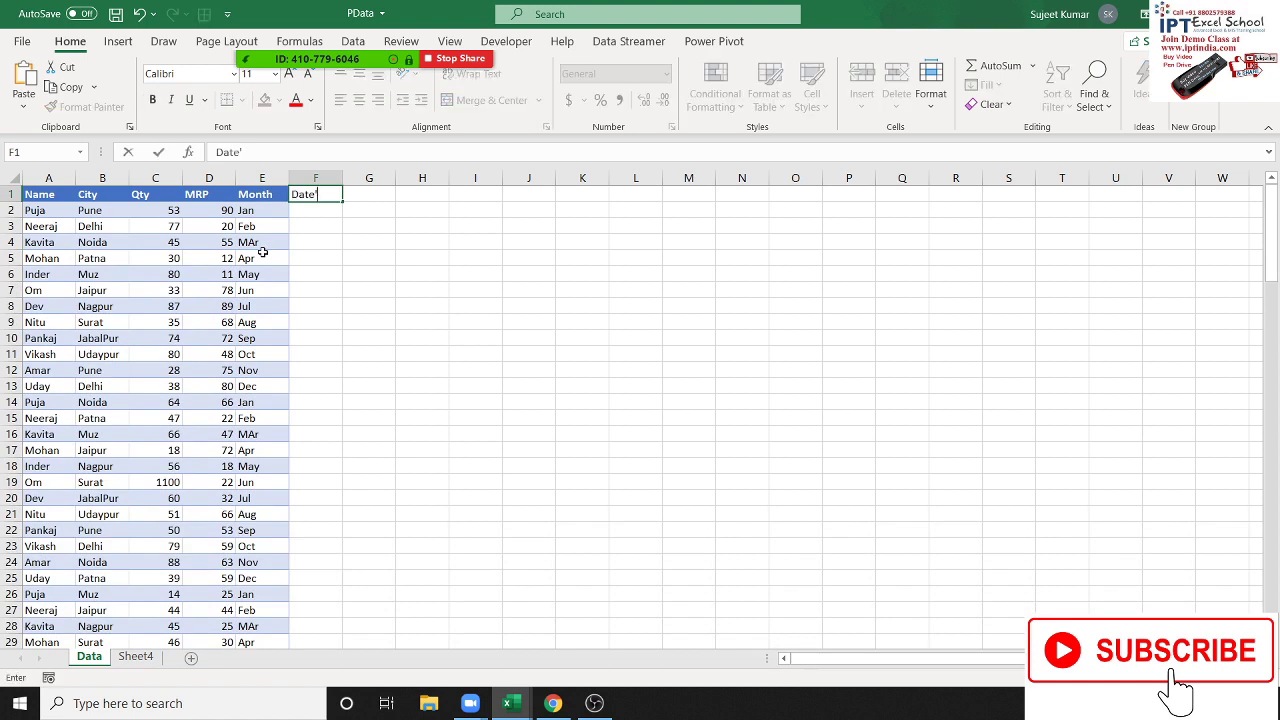
{"action": "key", "text": "Return"}
{"action": "type", "text": "1"}
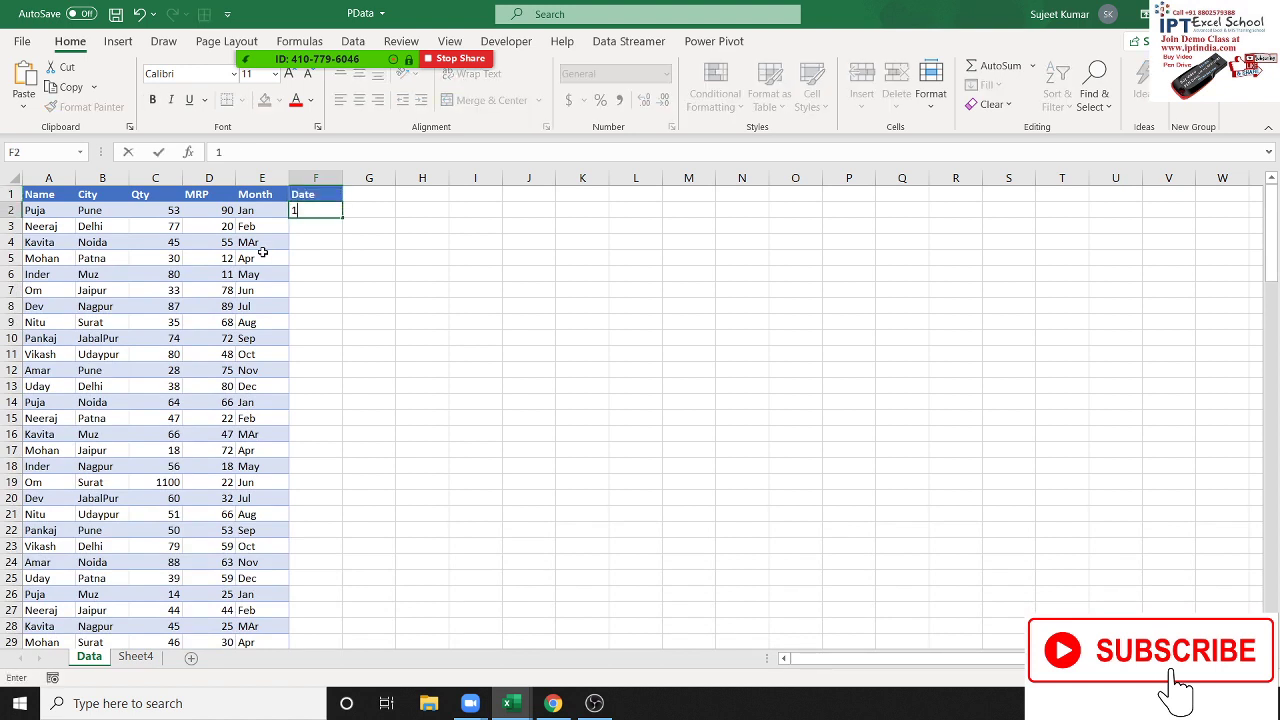
{"action": "type", "text": "/1"}
{"action": "left_click_drag", "start_coordinate": [286, 285], "coordinate": [345, 300]}
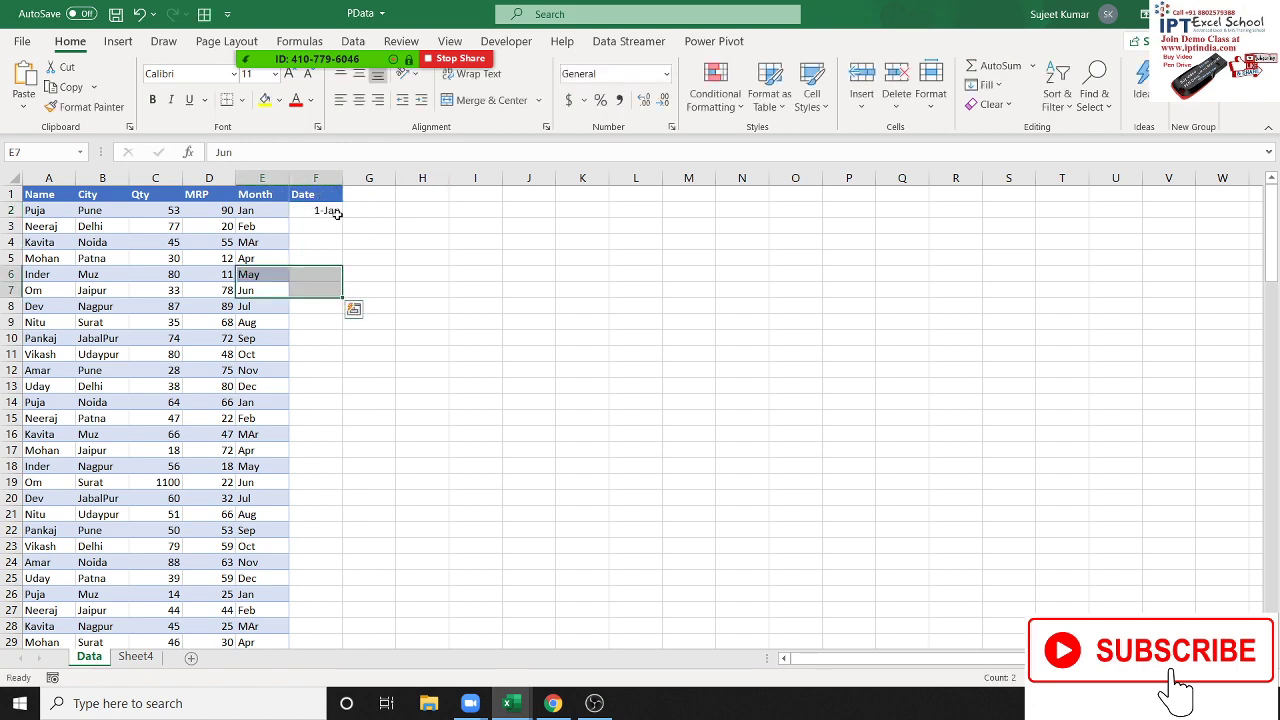
{"action": "left_click", "coordinate": [330, 211]}
{"action": "double_click", "coordinate": [341, 217]}
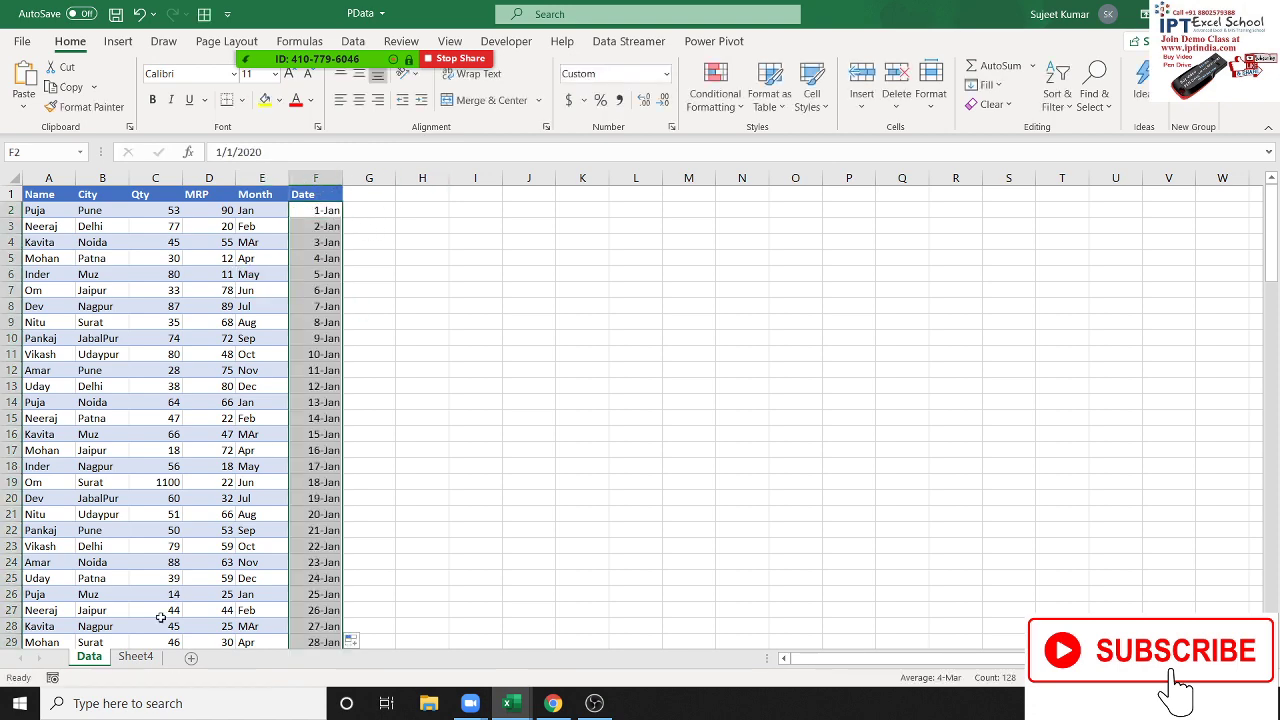
Step: Refresh the Sheet4 PivotTable after adding the Date column
{"action": "left_click", "coordinate": [135, 659]}
{"action": "right_click", "coordinate": [122, 370]}
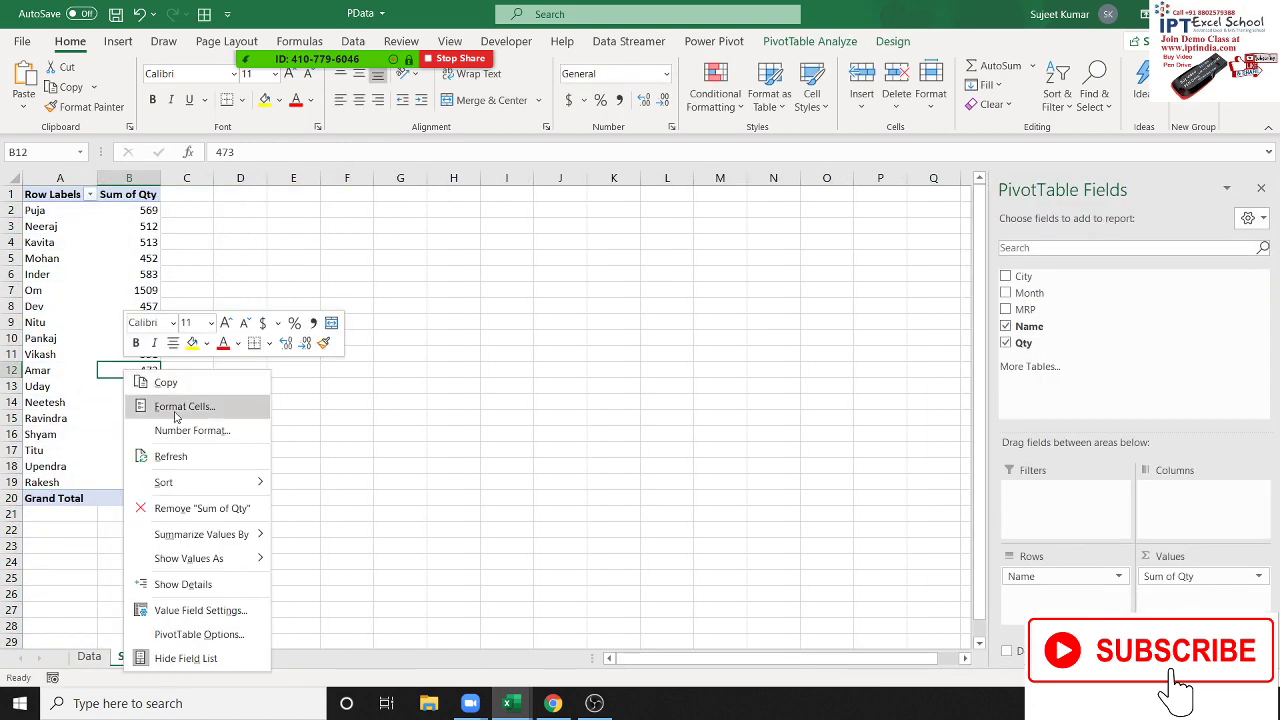
{"action": "left_click", "coordinate": [184, 458]}
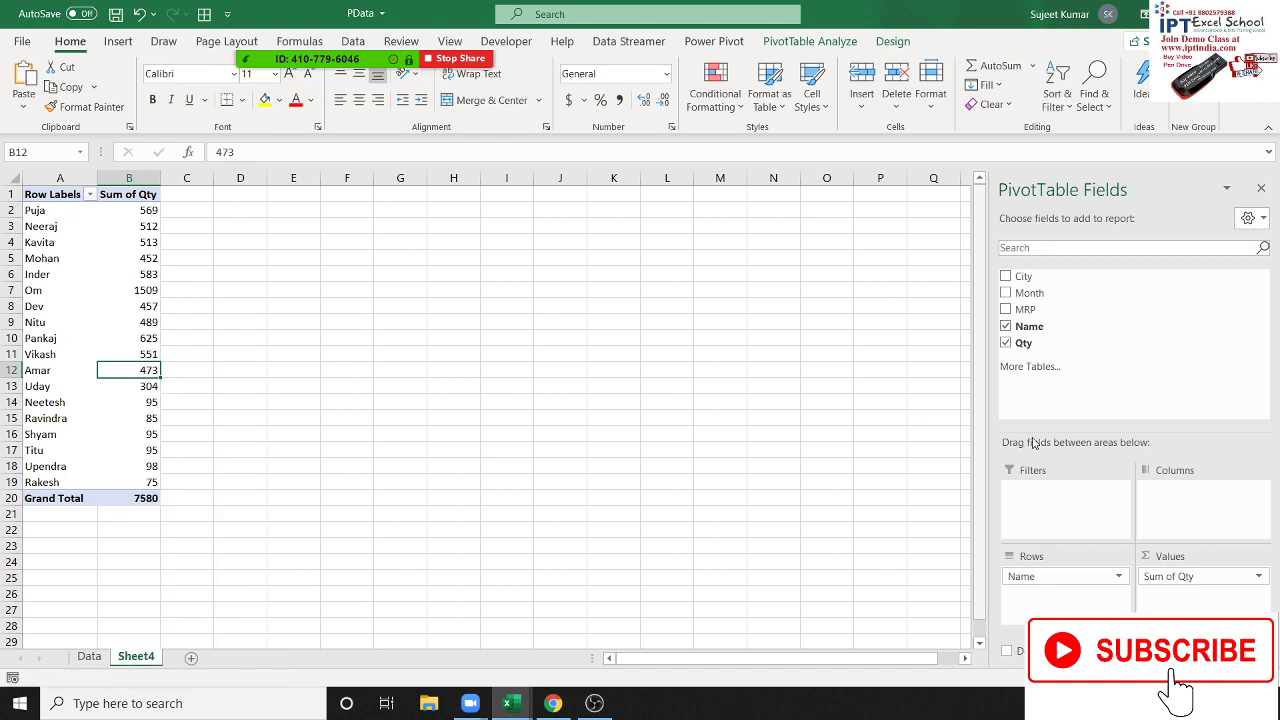
Step: Clear the Date column (F) on the Data sheet and return to Sheet4's PivotTable
{"action": "left_click", "coordinate": [89, 656]}
{"action": "left_click", "coordinate": [64, 476]}
{"action": "left_click_drag", "start_coordinate": [64, 476], "coordinate": [232, 640]}
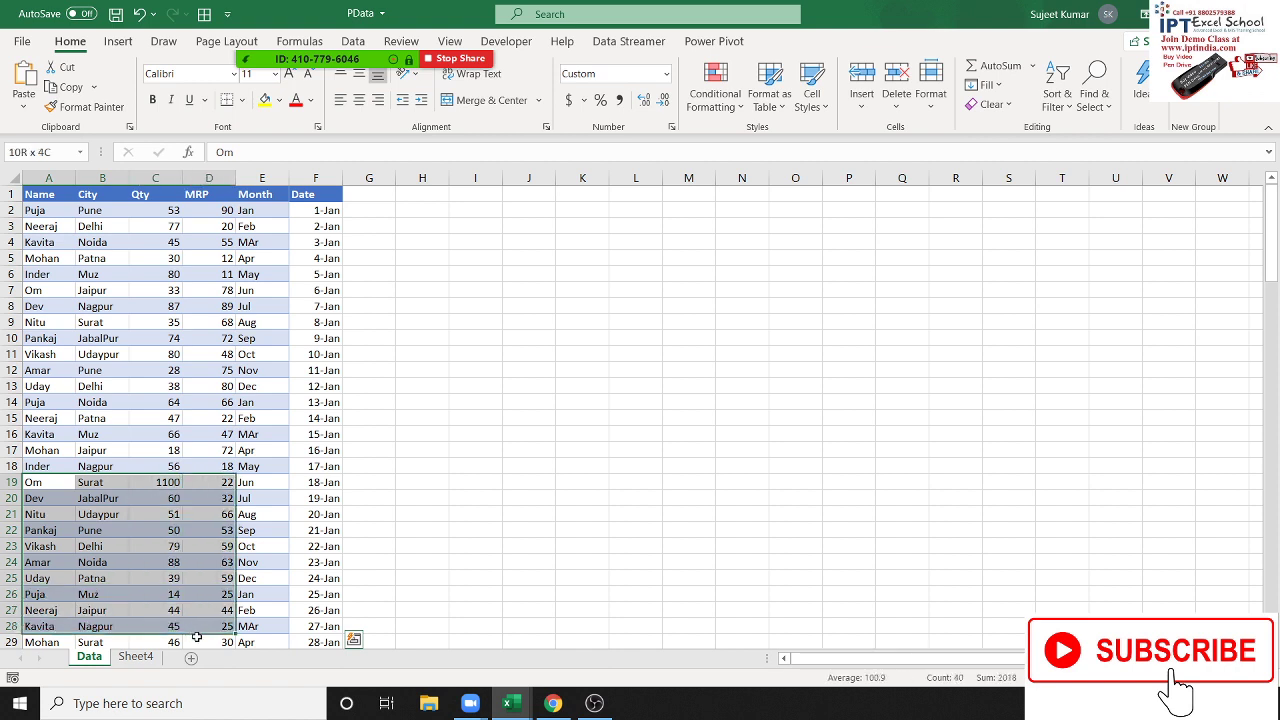
{"action": "left_click", "coordinate": [328, 179]}
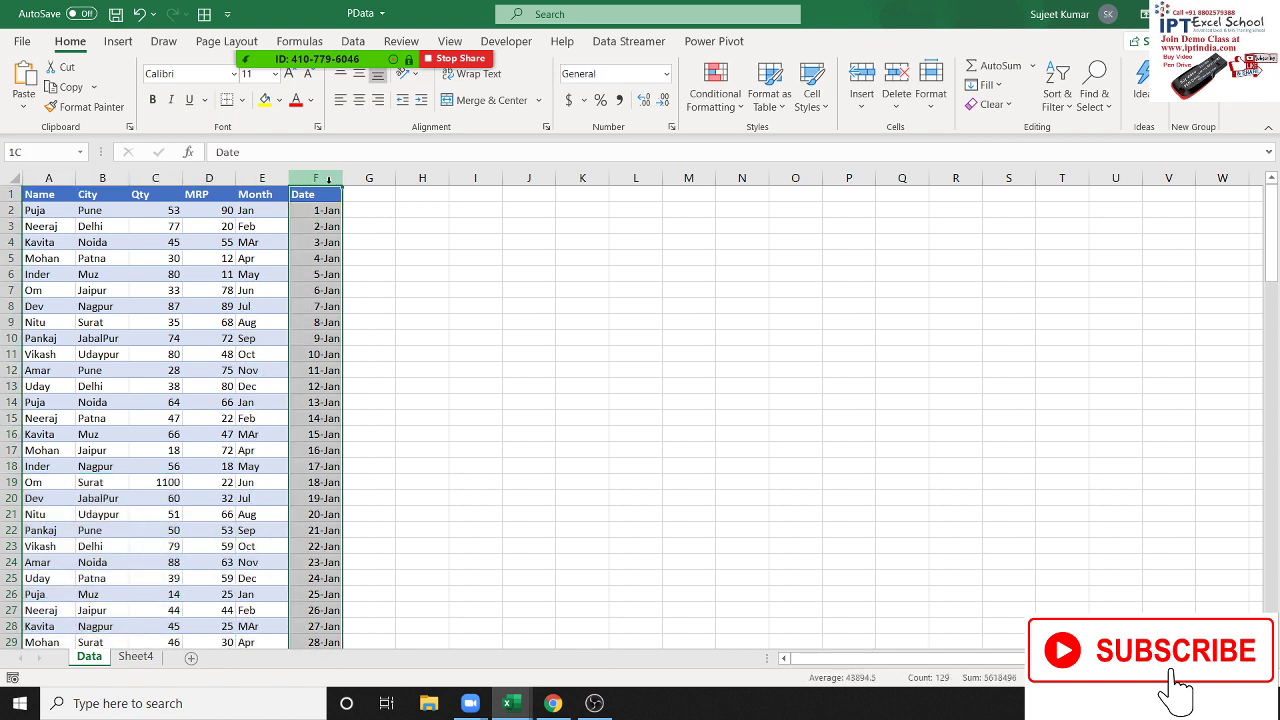
{"action": "key", "text": "Delete"}
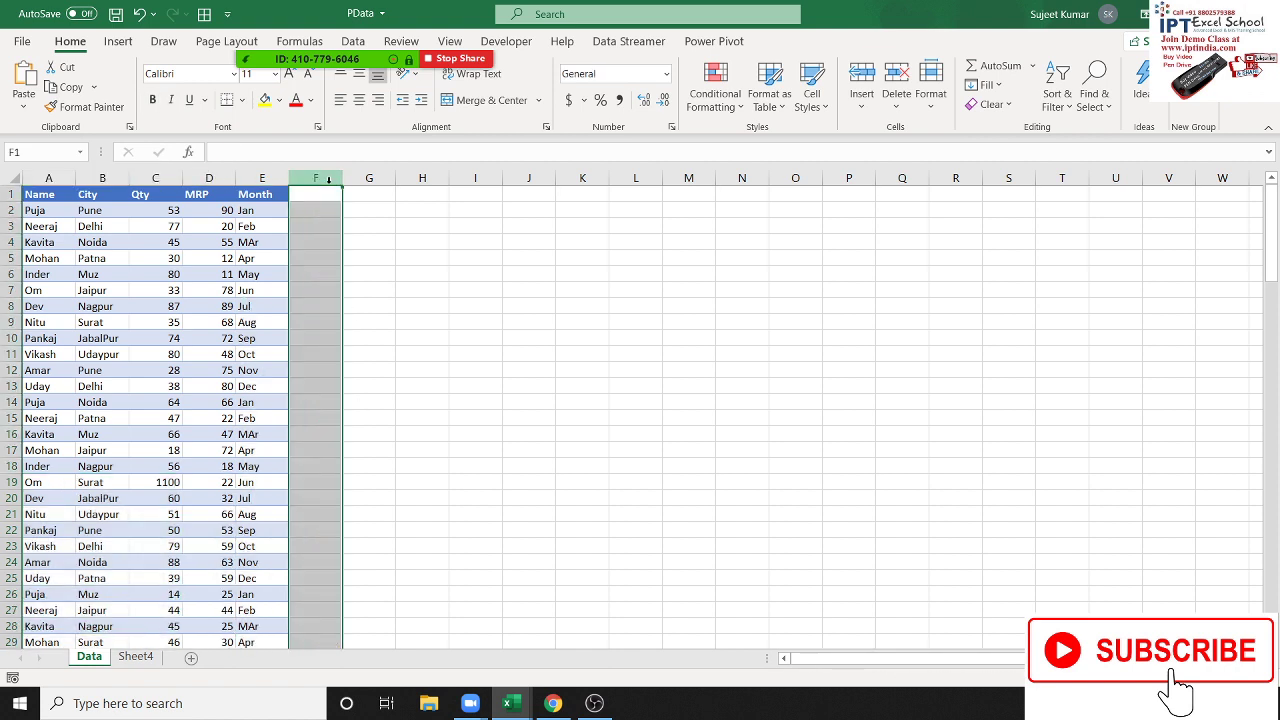
{"action": "left_click", "coordinate": [128, 660]}
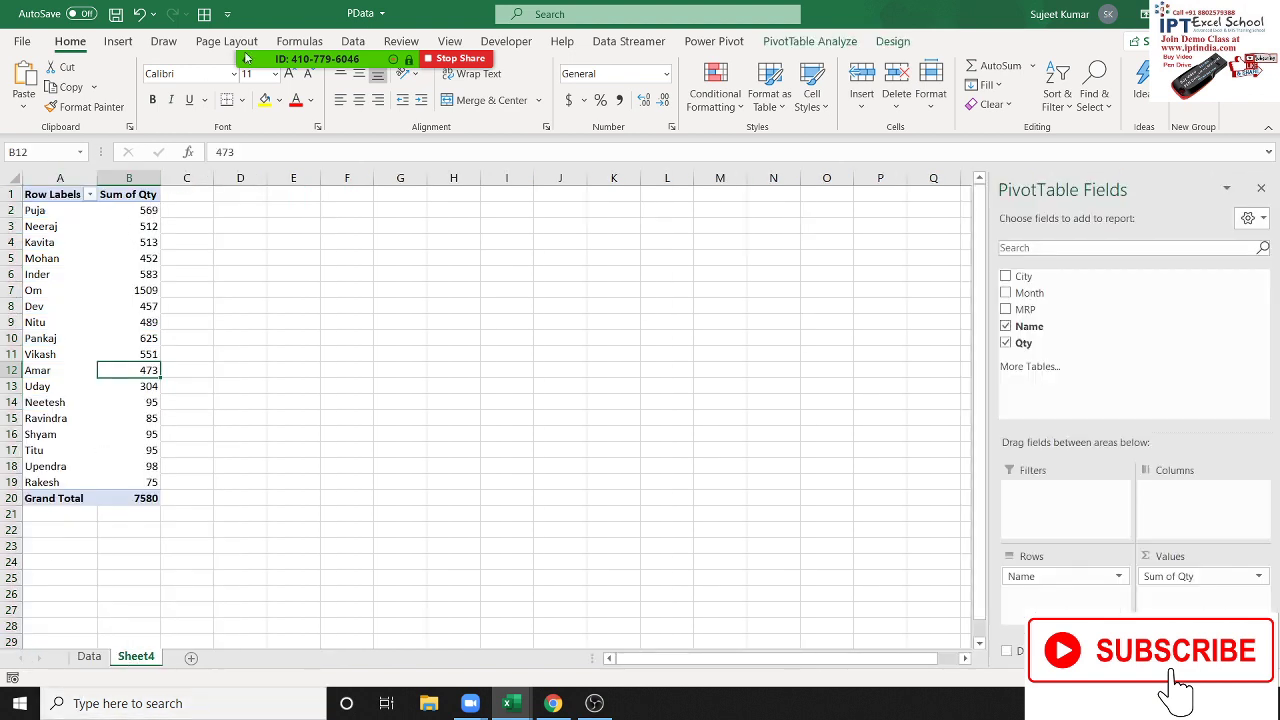
Step: Dismiss the shortcut menu and open Data > Queries & Connections, listing PData and PData1
{"action": "mouse_move", "coordinate": [345, 55]}
{"action": "right_click", "coordinate": [95, 295]}
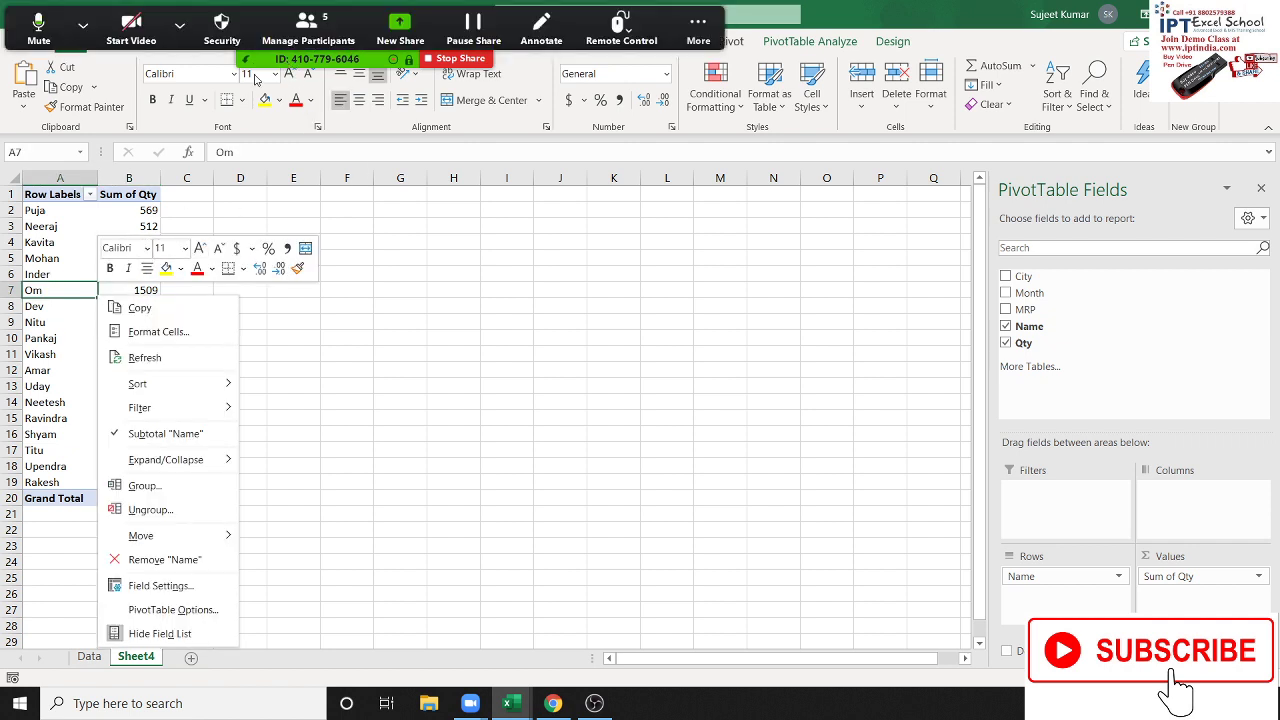
{"action": "key", "text": "Escape"}
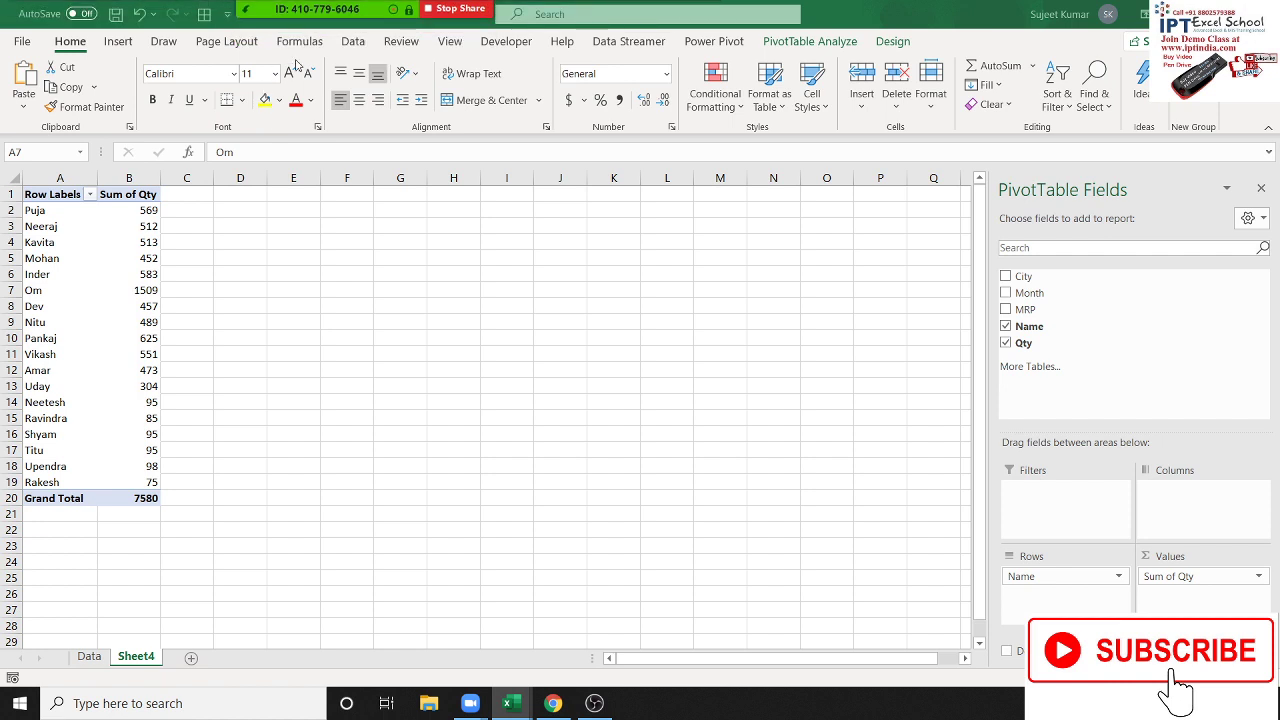
{"action": "left_click", "coordinate": [352, 45]}
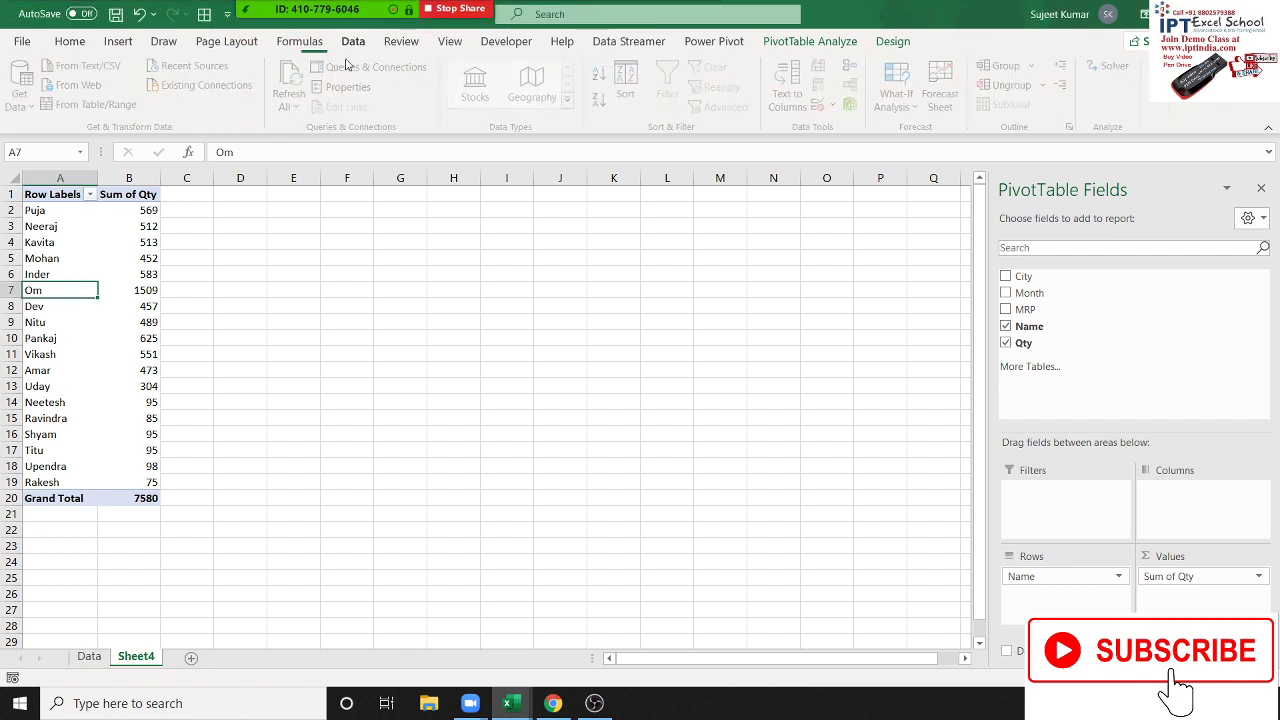
{"action": "left_click", "coordinate": [373, 72]}
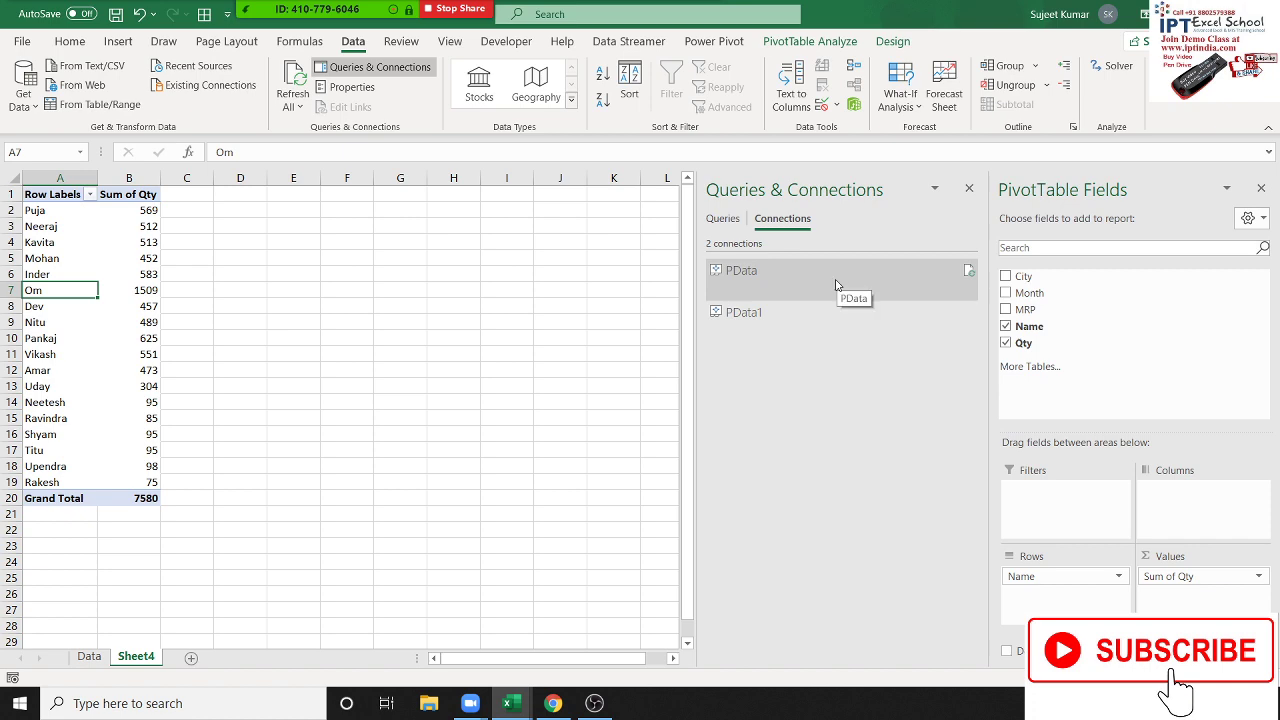
Step: Inspect the PData connection's properties, cancel unchanged, and close the connections pane
{"action": "double_click", "coordinate": [836, 285]}
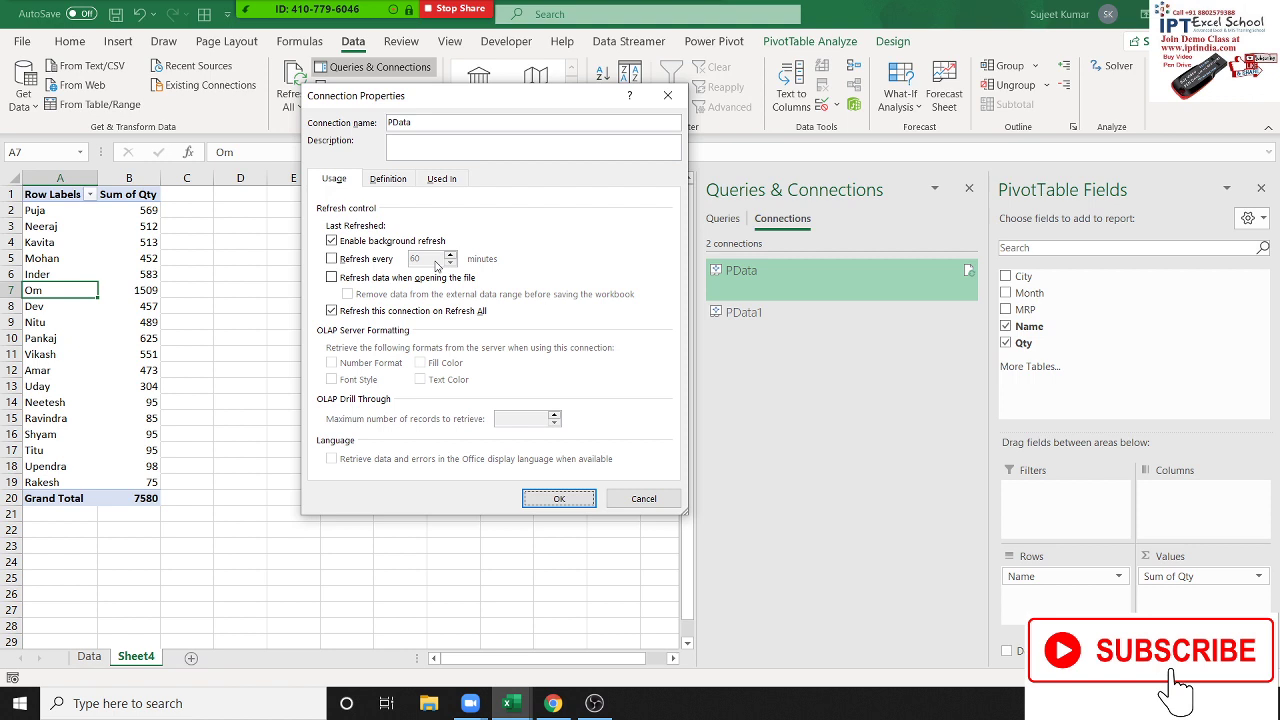
{"action": "left_click", "coordinate": [630, 506]}
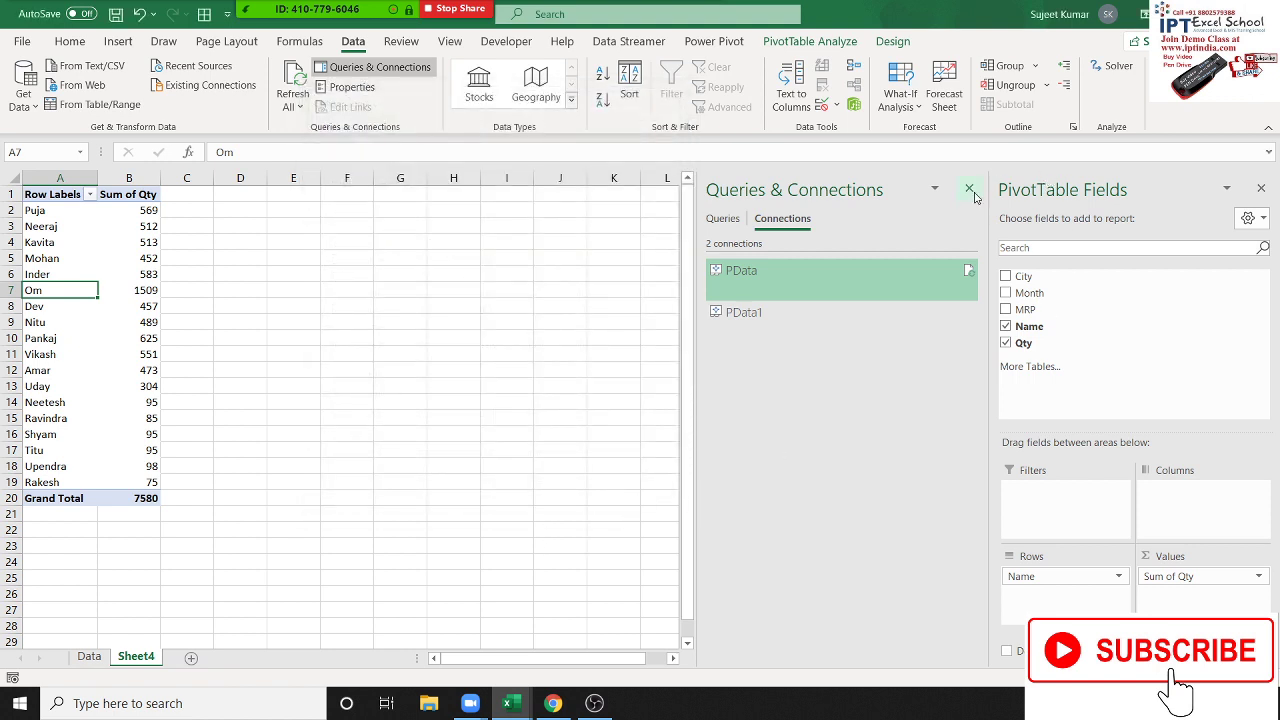
{"action": "left_click", "coordinate": [971, 191]}
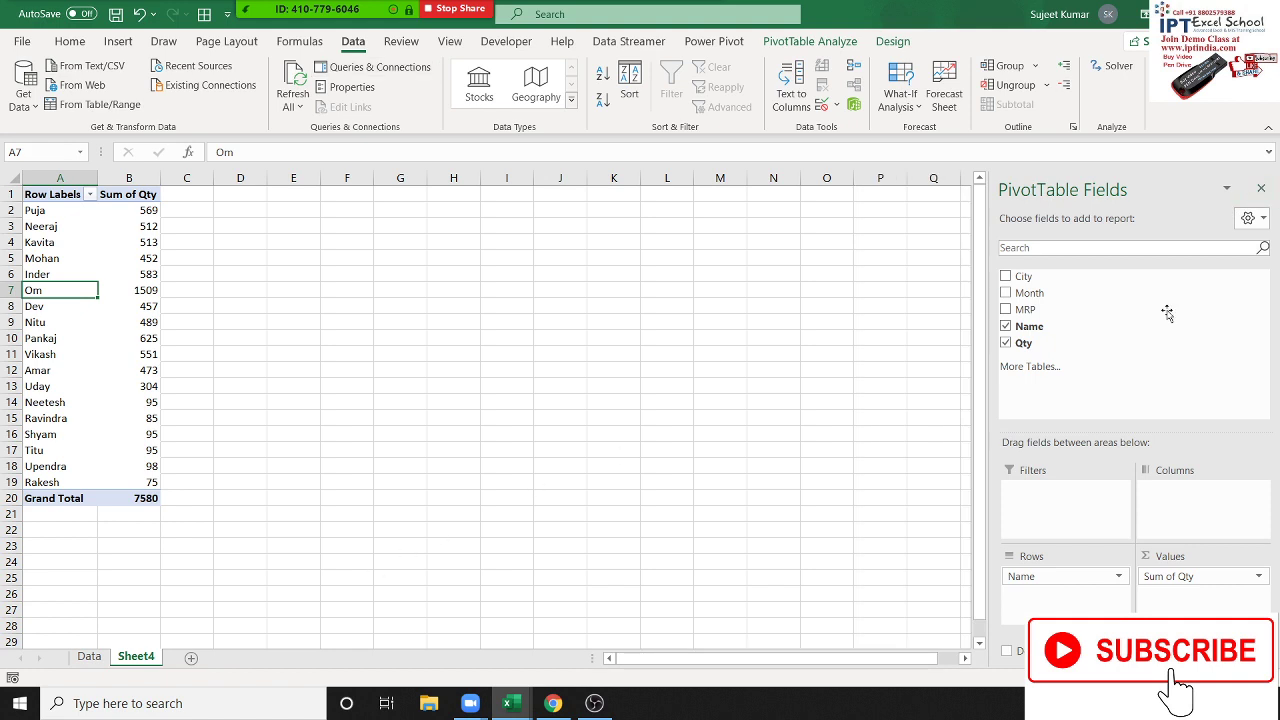
Step: Close the PData workbook without saving and admit the waiting Zoom attendee
{"action": "key", "text": "alt+F4"}
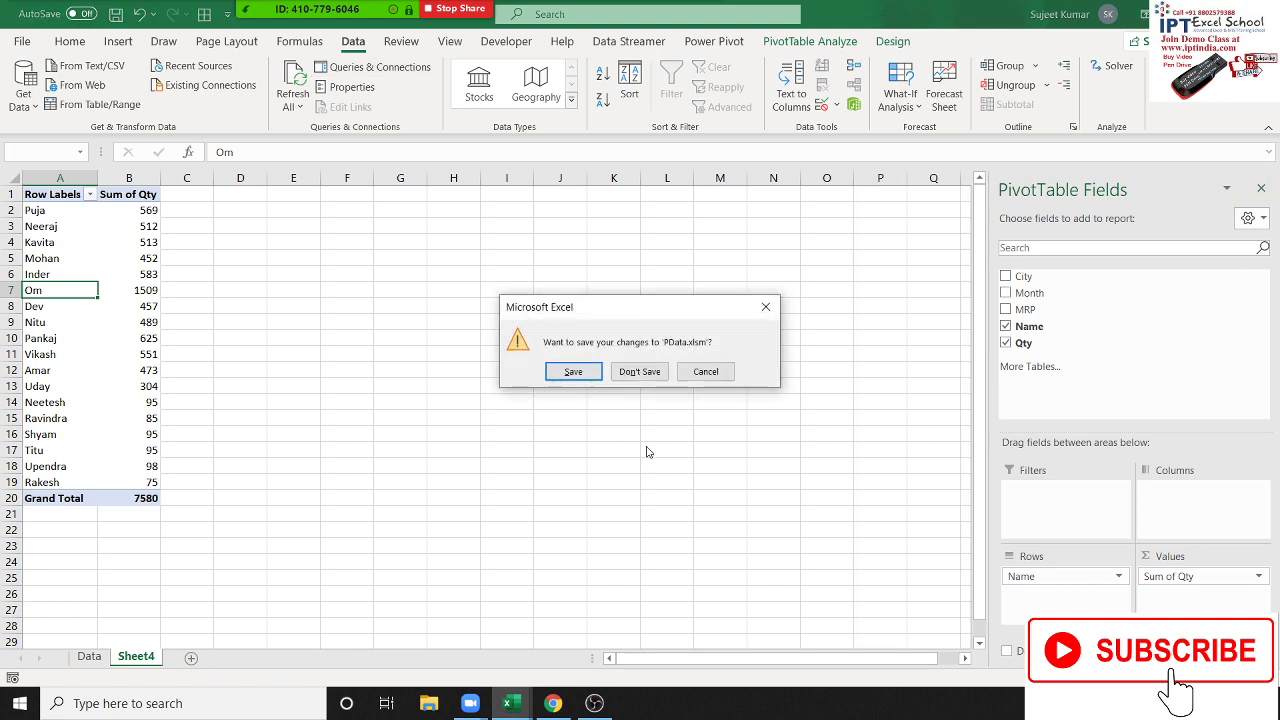
{"action": "left_click", "coordinate": [640, 371]}
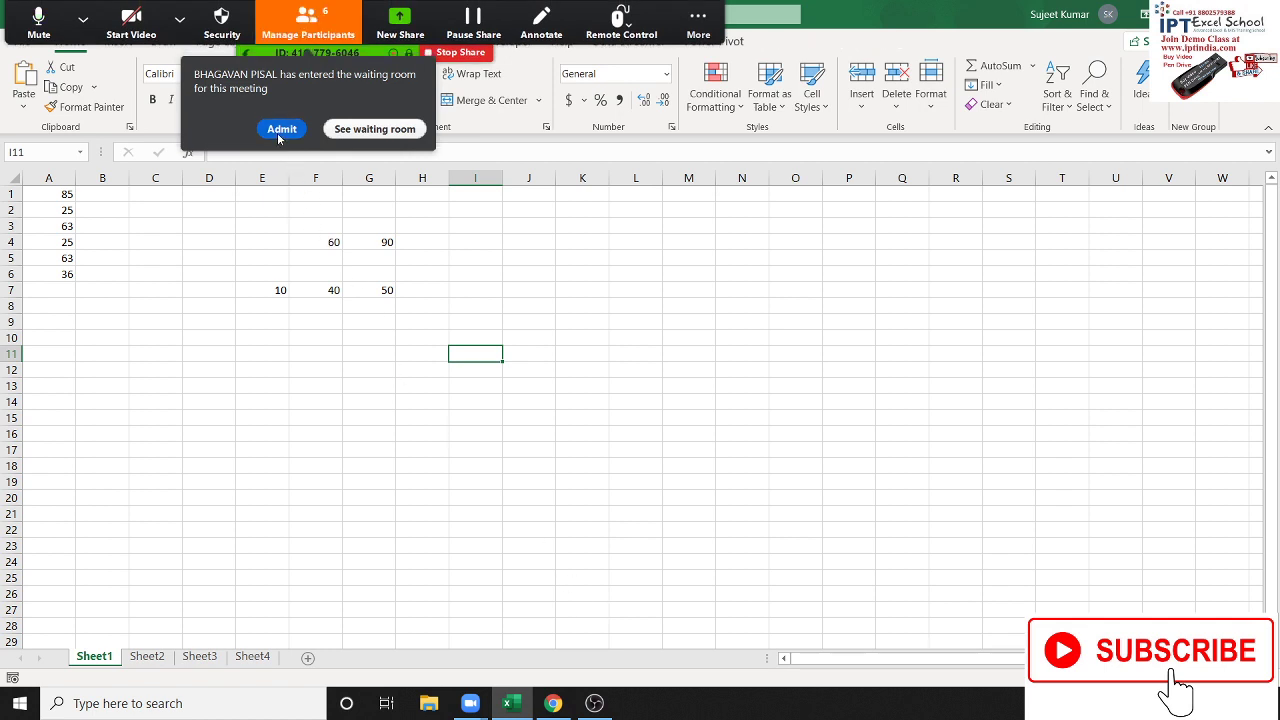
{"action": "left_click", "coordinate": [281, 129]}
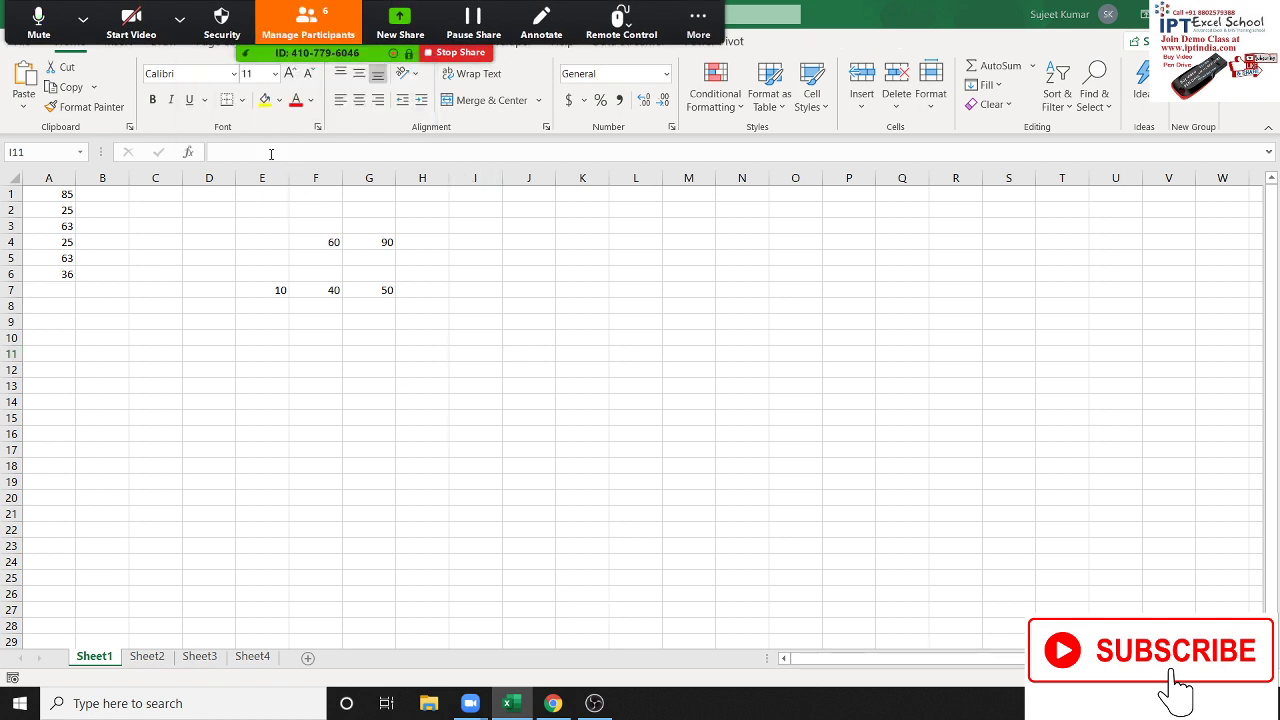
Step: Delete the 105 and 135 values from Sheet2's block B5:E13
{"action": "left_click", "coordinate": [147, 657]}
{"action": "left_click_drag", "start_coordinate": [105, 257], "coordinate": [258, 395]}
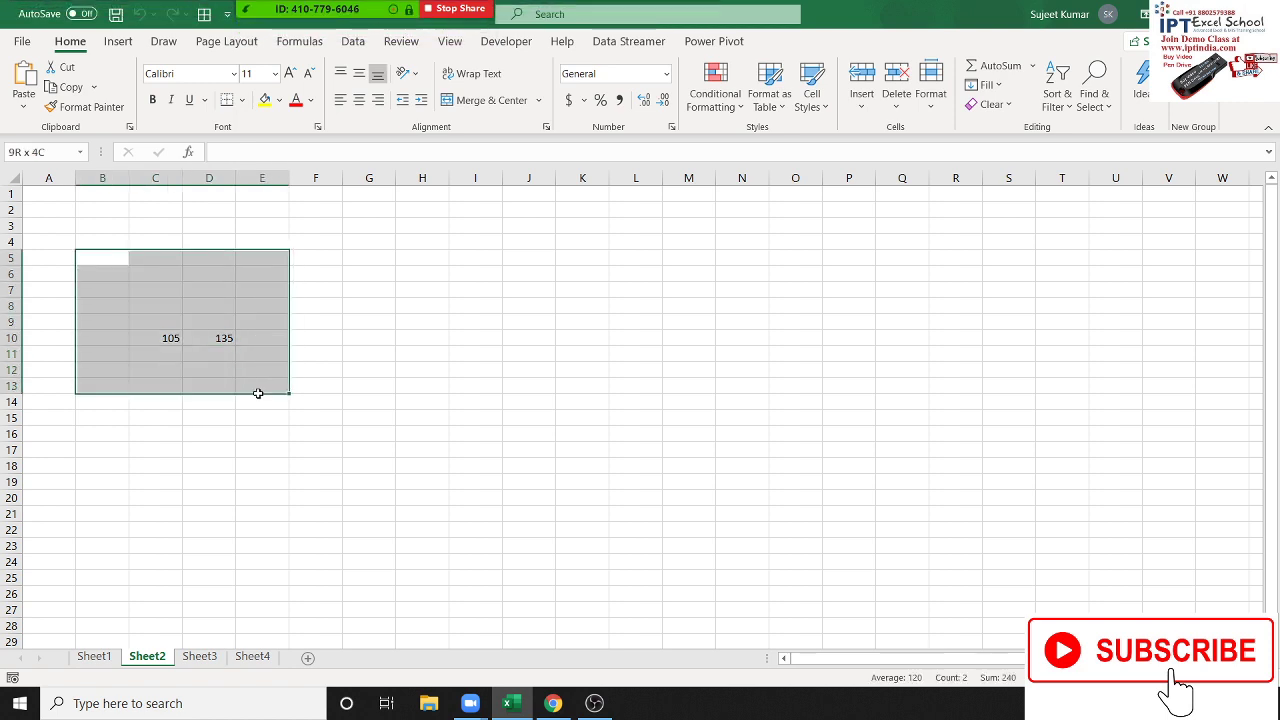
{"action": "key", "text": "Delete"}
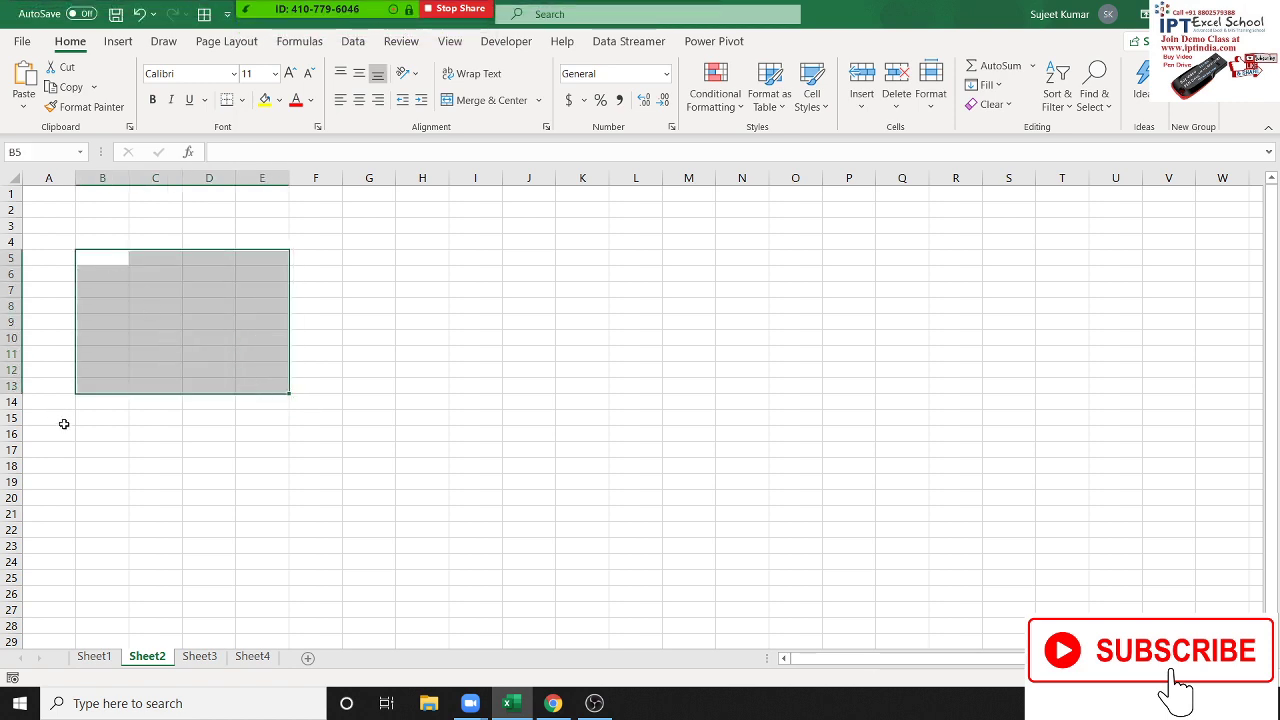
{"action": "left_click", "coordinate": [42, 195]}
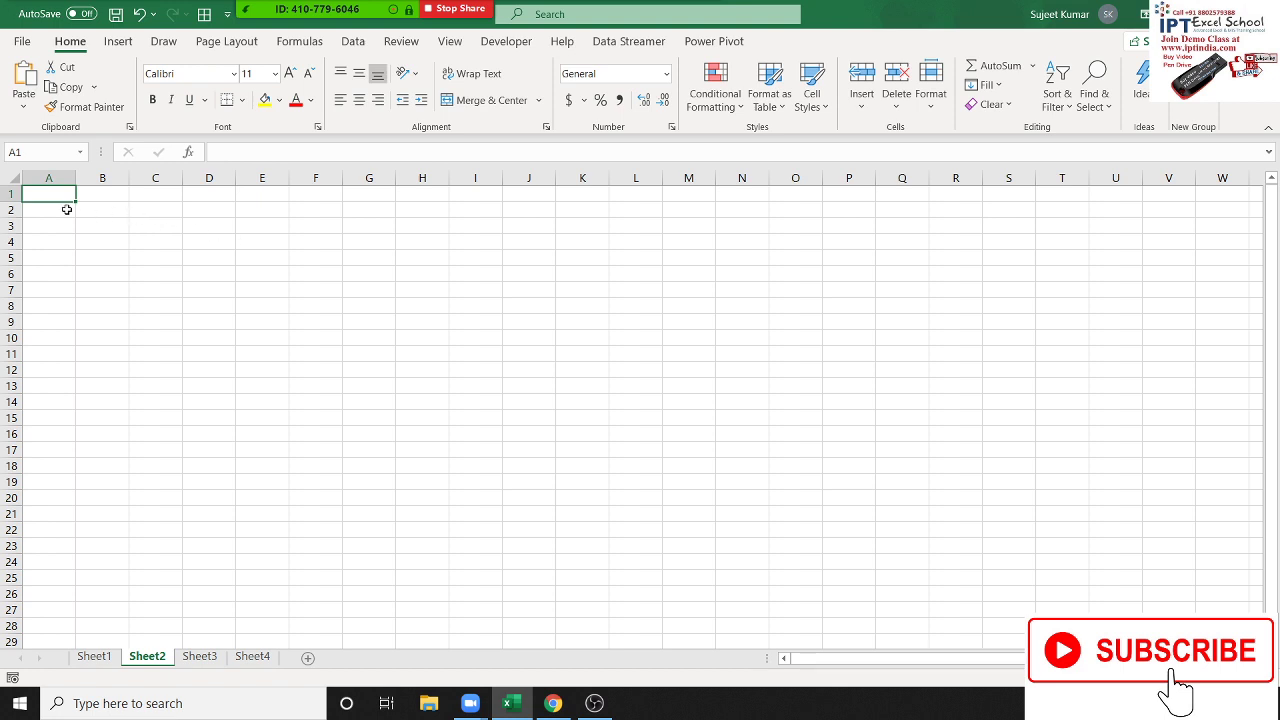
Step: Start a PivotTable at E6 from an external data source, browsing for a connection file
{"action": "left_click_drag", "start_coordinate": [57, 194], "coordinate": [149, 336]}
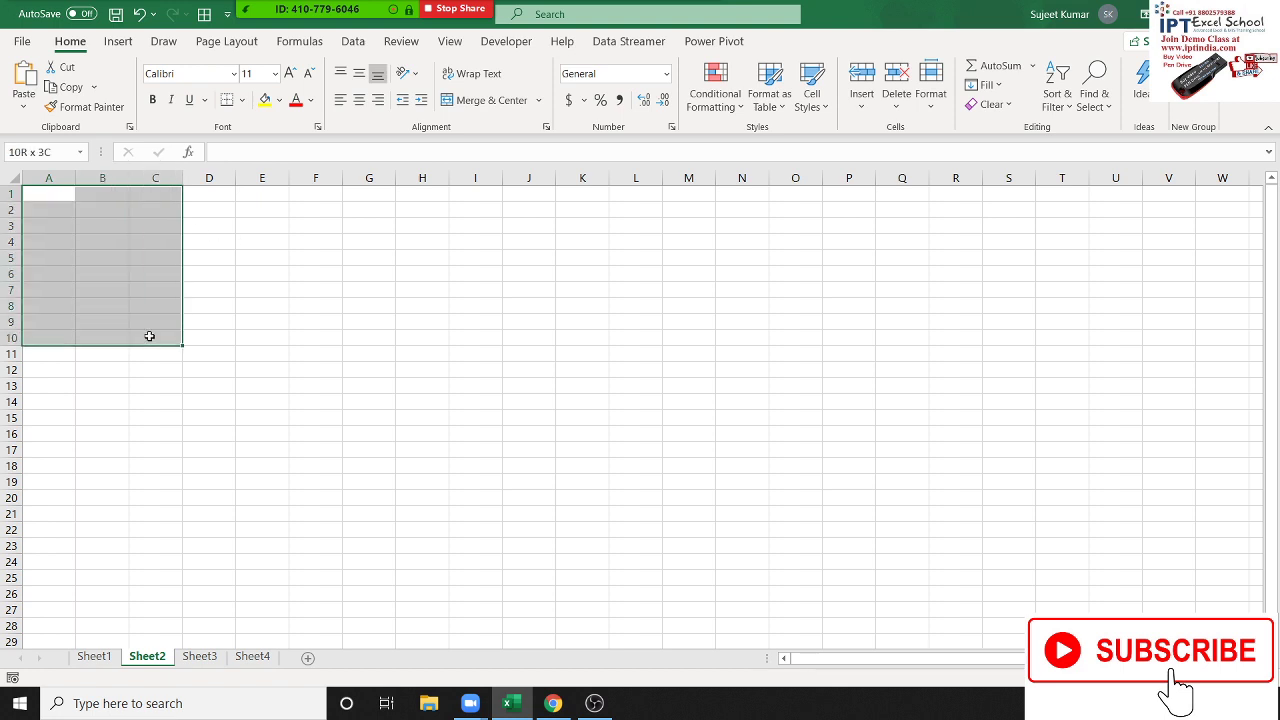
{"action": "left_click", "coordinate": [277, 274]}
{"action": "left_click", "coordinate": [118, 41]}
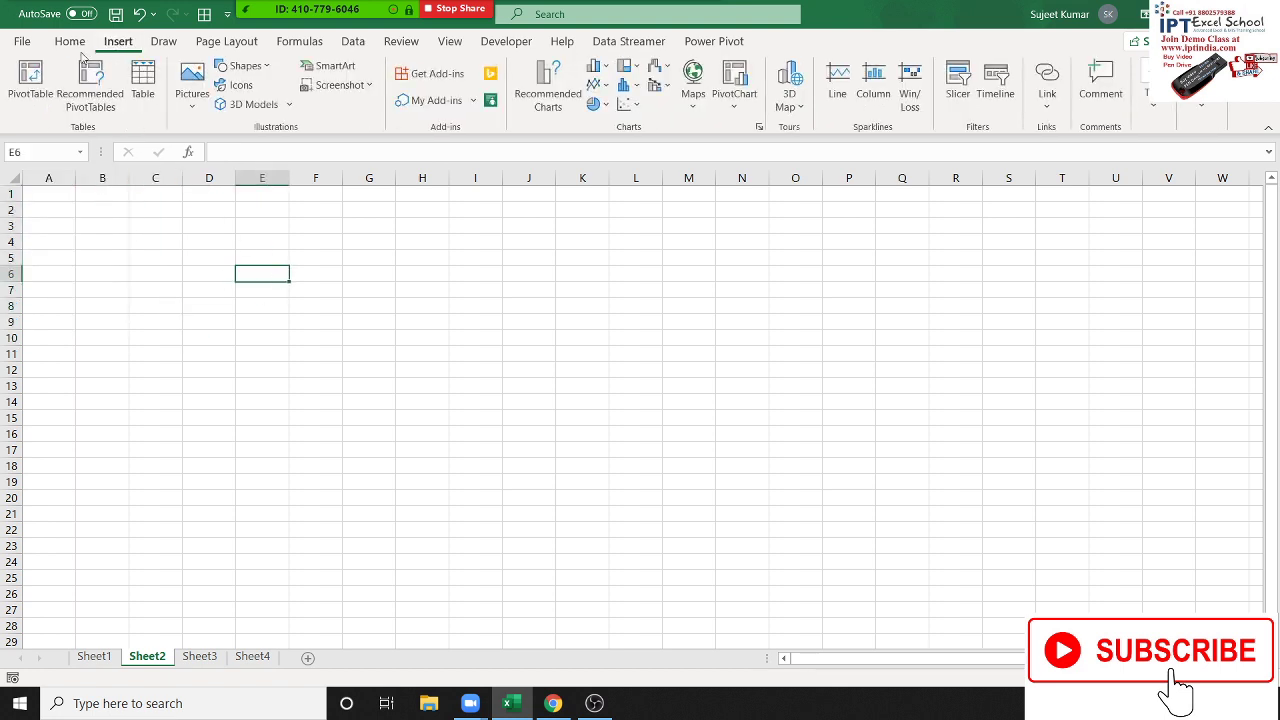
{"action": "left_click", "coordinate": [38, 72]}
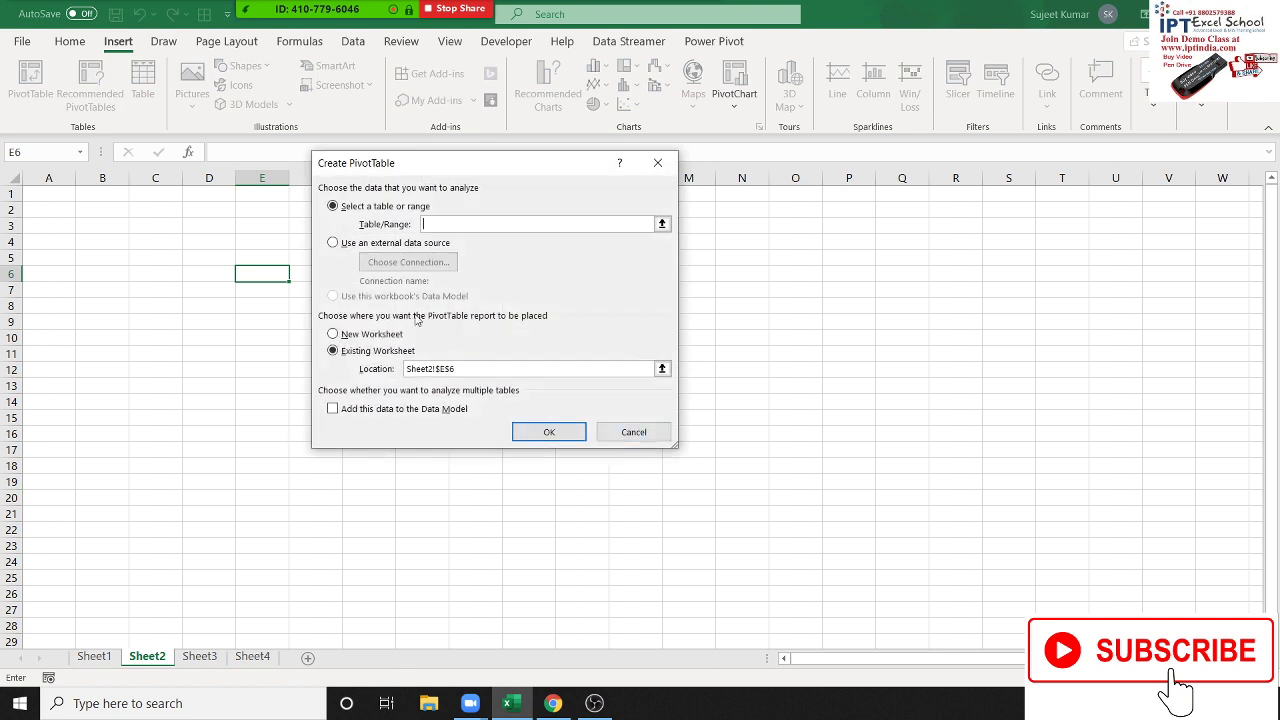
{"action": "left_click", "coordinate": [385, 246]}
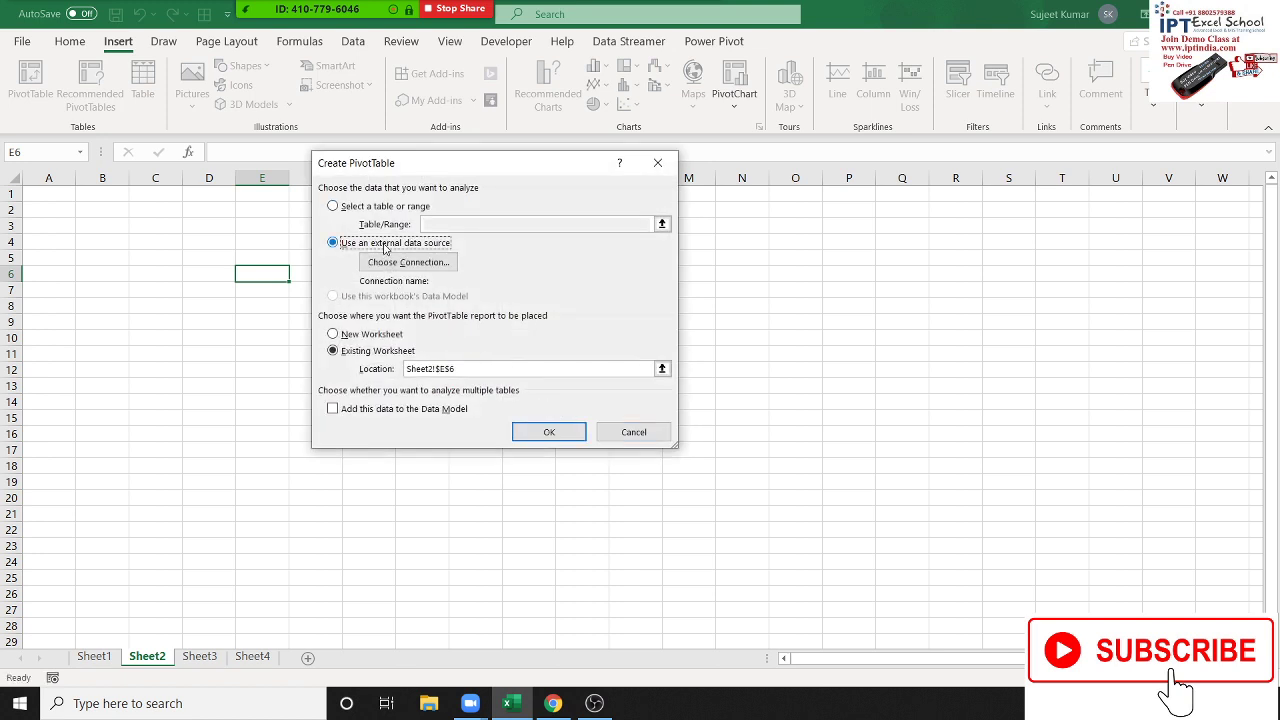
{"action": "left_click", "coordinate": [410, 262]}
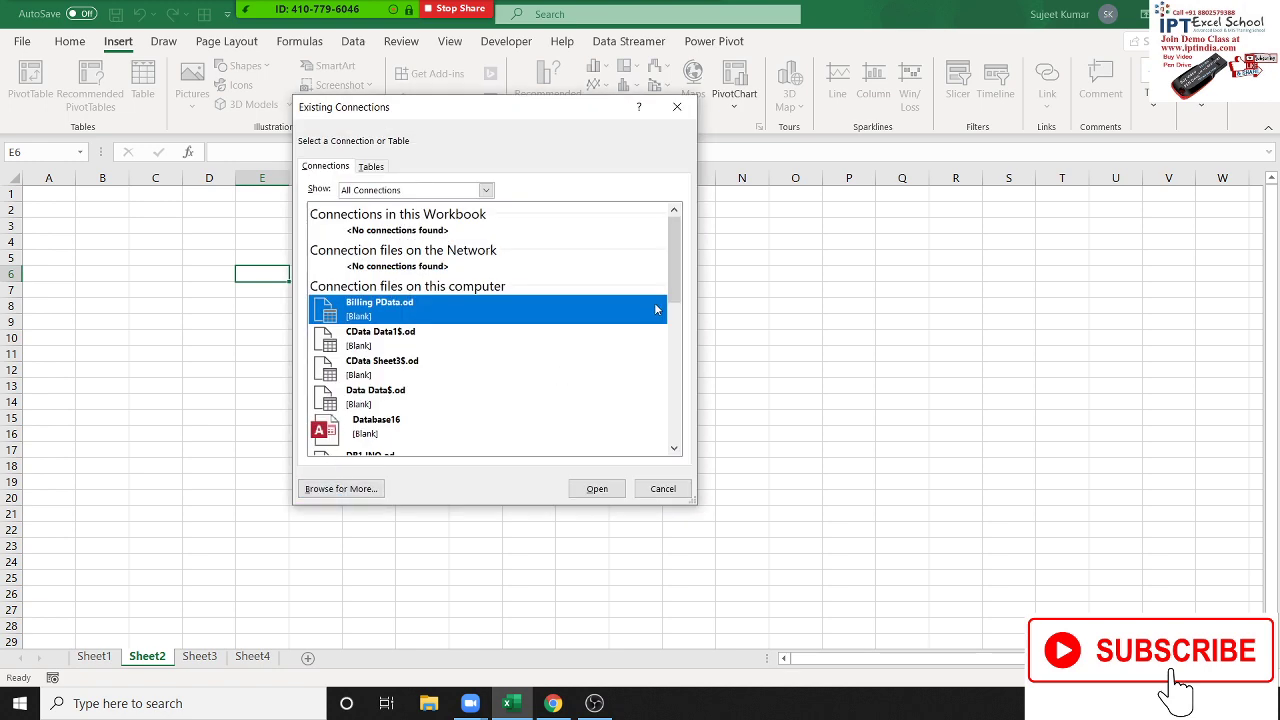
{"action": "mouse_move", "coordinate": [675, 289]}
{"action": "left_mouse_down"}
{"action": "mouse_move", "coordinate": [675, 428]}
{"action": "mouse_move", "coordinate": [675, 237]}
{"action": "left_mouse_up"}
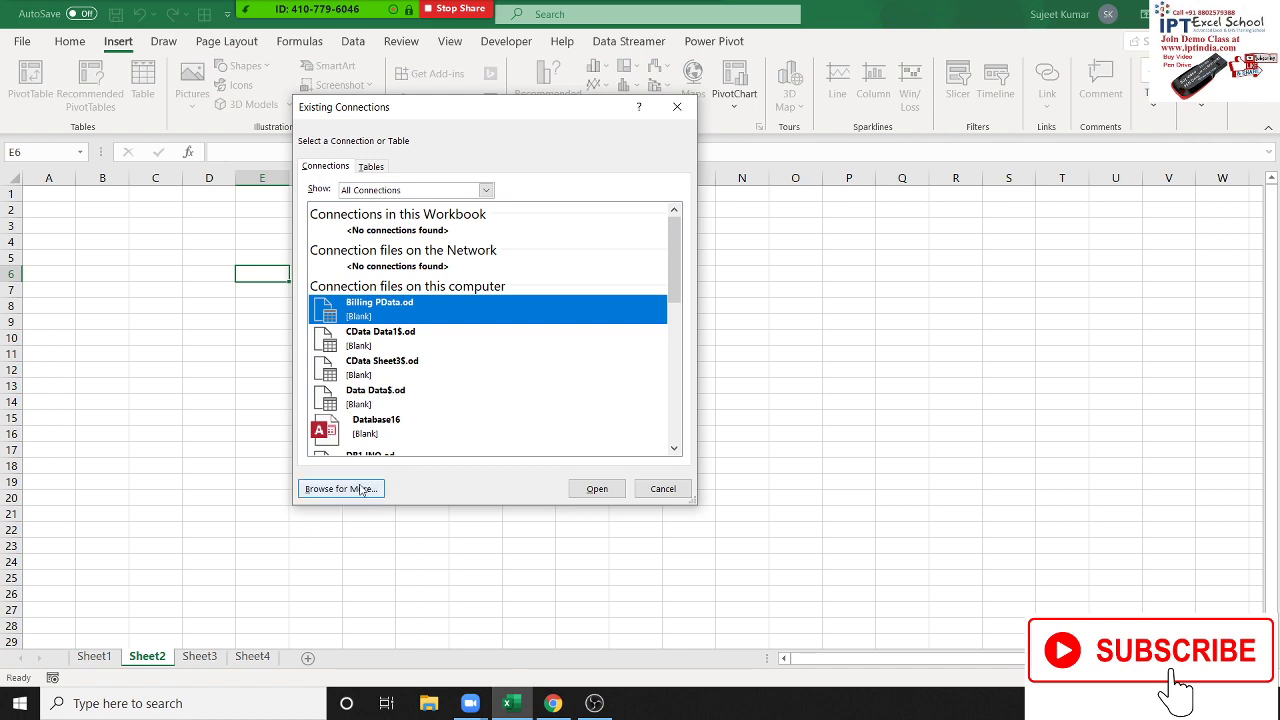
{"action": "left_click", "coordinate": [362, 489]}
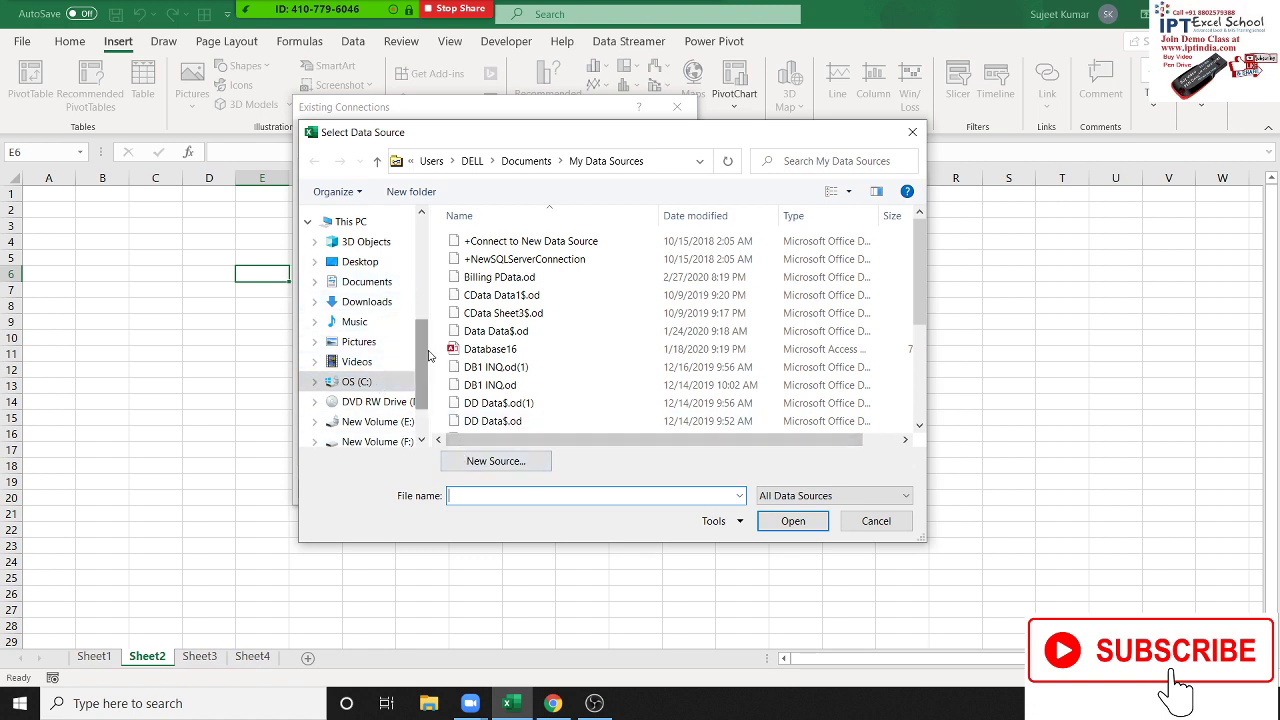
Step: Connect to the Data$ table in Documents\PData and create the empty PivotTable4
{"action": "scroll", "coordinate": [435, 335], "scroll_direction": "up", "scroll_amount": 1}
{"action": "scroll", "coordinate": [433, 329], "scroll_direction": "up", "scroll_amount": 1}
{"action": "scroll", "coordinate": [436, 315], "scroll_direction": "up", "scroll_amount": 1}
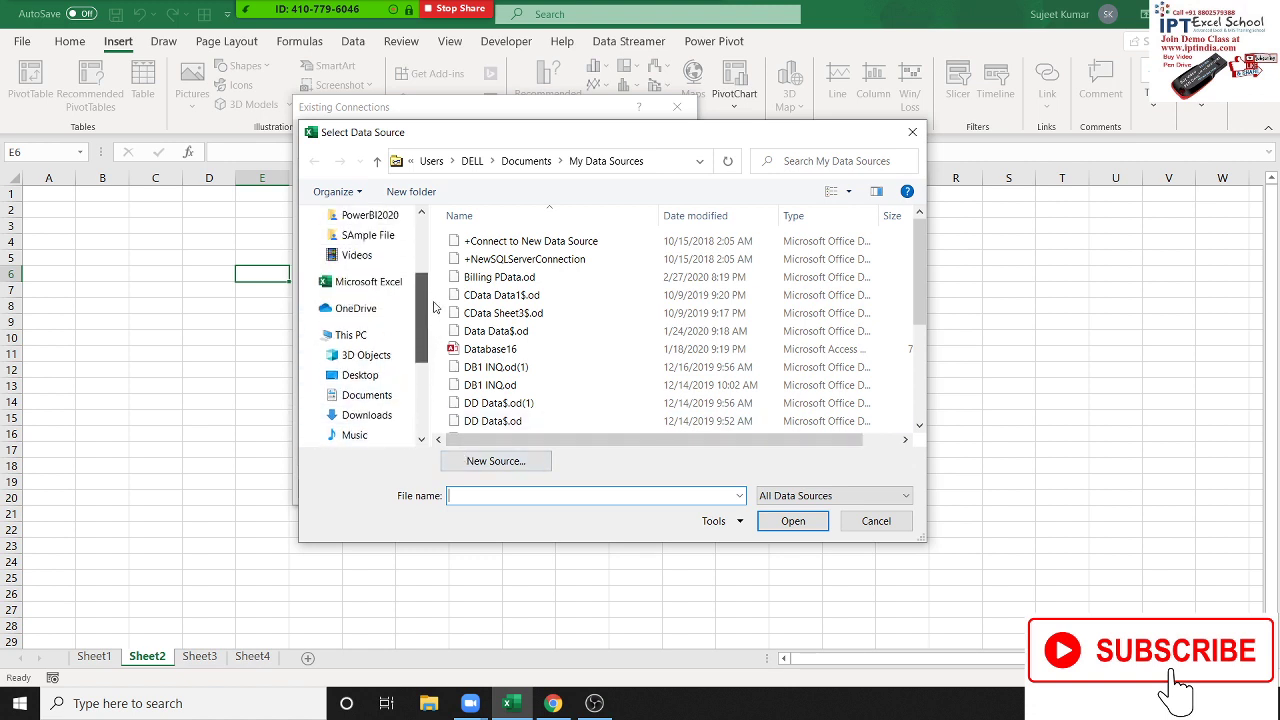
{"action": "scroll", "coordinate": [437, 300], "scroll_direction": "up", "scroll_amount": 1}
{"action": "scroll", "coordinate": [440, 268], "scroll_direction": "up", "scroll_amount": 2}
{"action": "scroll", "coordinate": [438, 262], "scroll_direction": "up", "scroll_amount": 1}
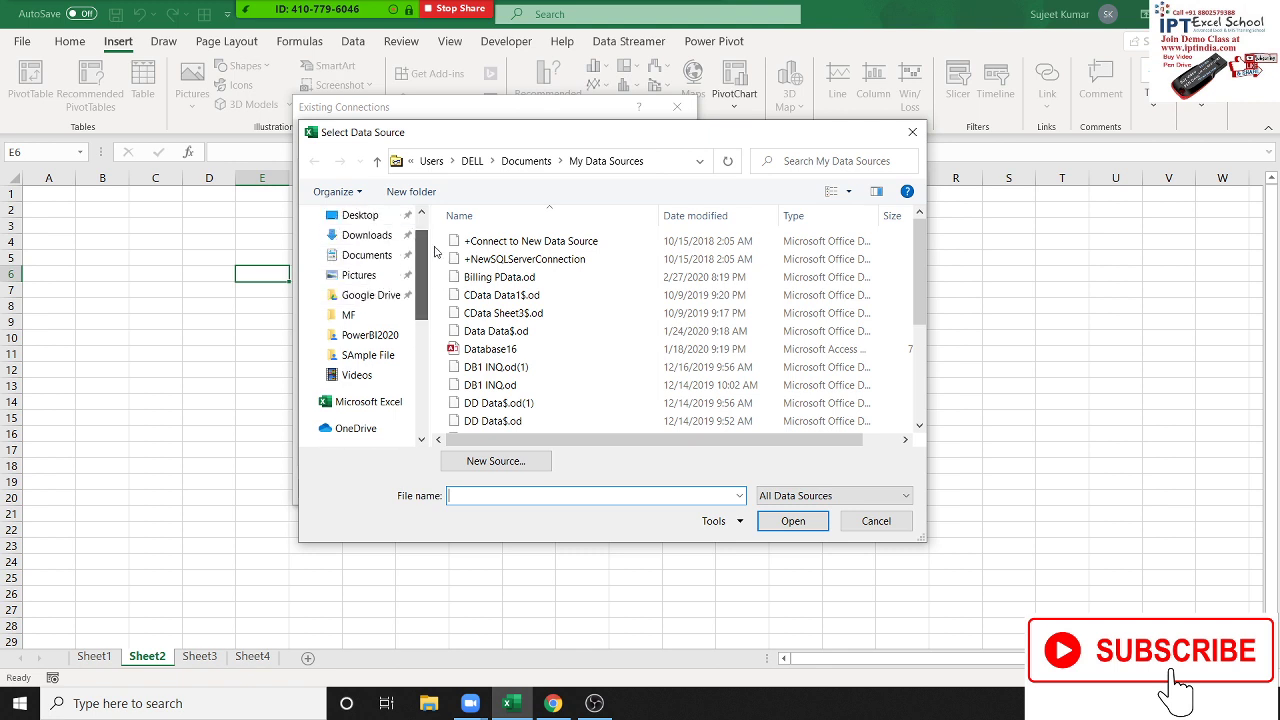
{"action": "left_click", "coordinate": [363, 261]}
{"action": "left_click", "coordinate": [477, 241]}
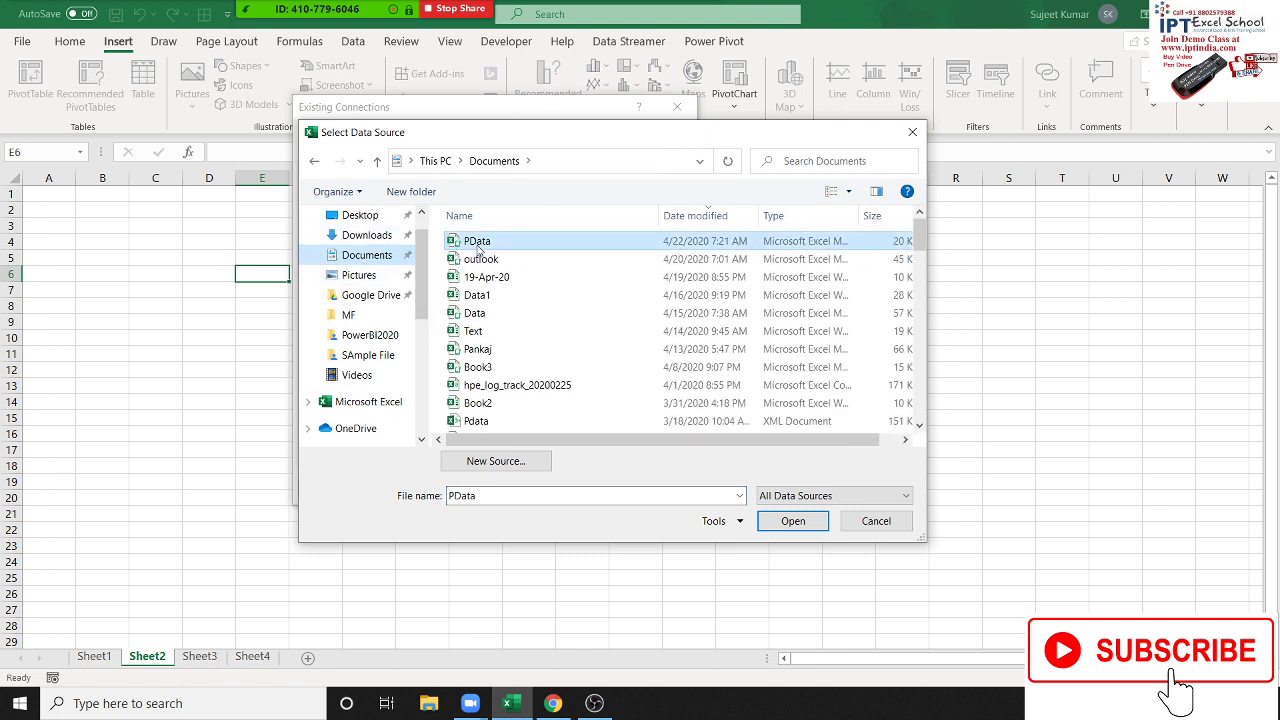
{"action": "left_click", "coordinate": [792, 521]}
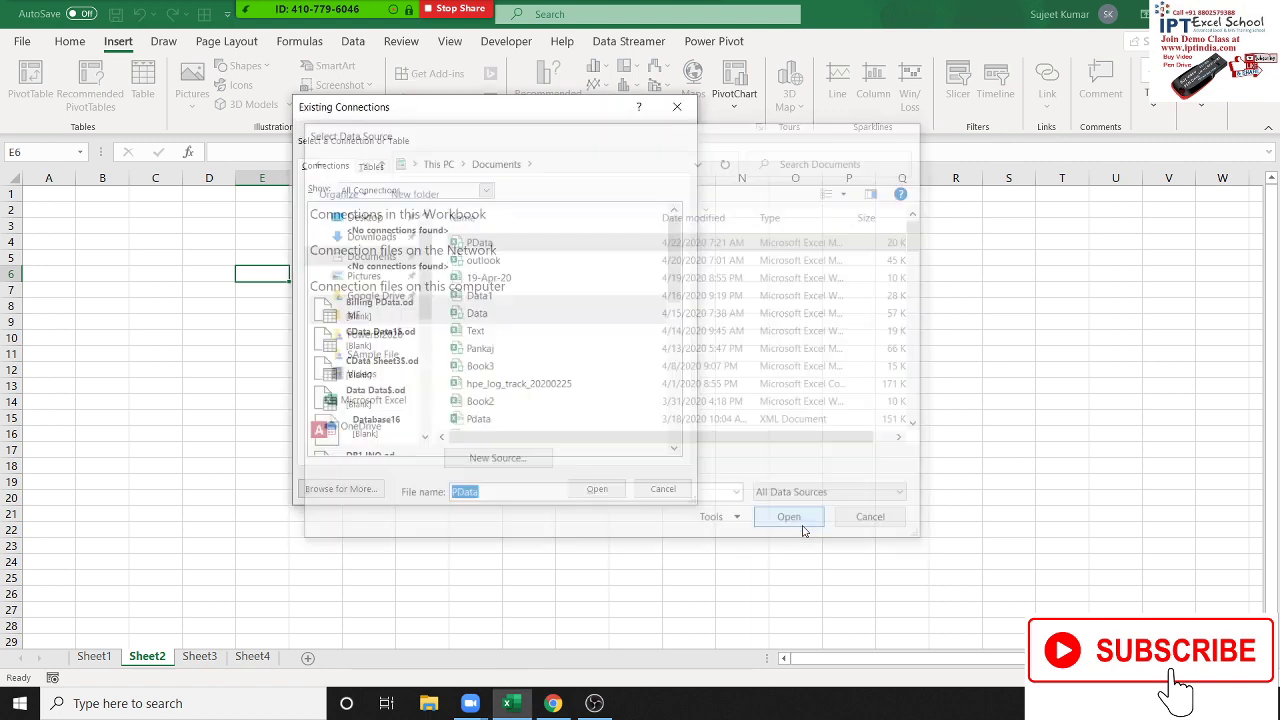
{"action": "left_click", "coordinate": [642, 446]}
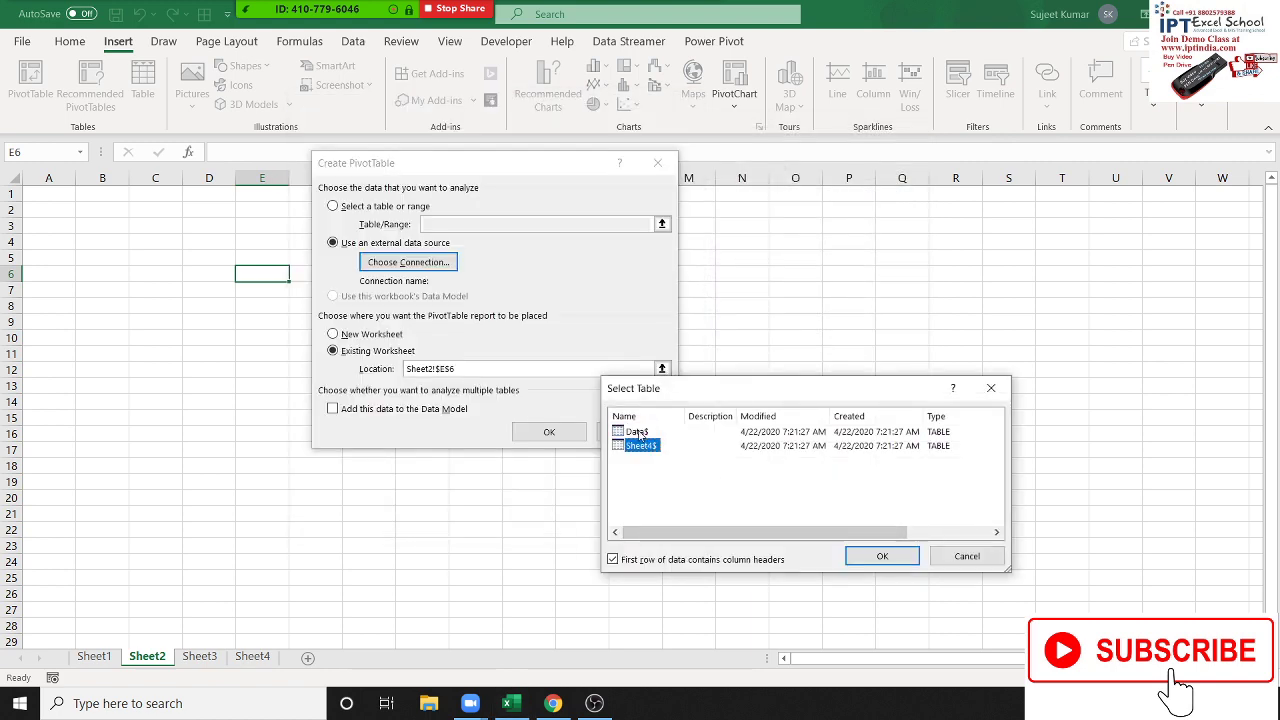
{"action": "left_click", "coordinate": [645, 433]}
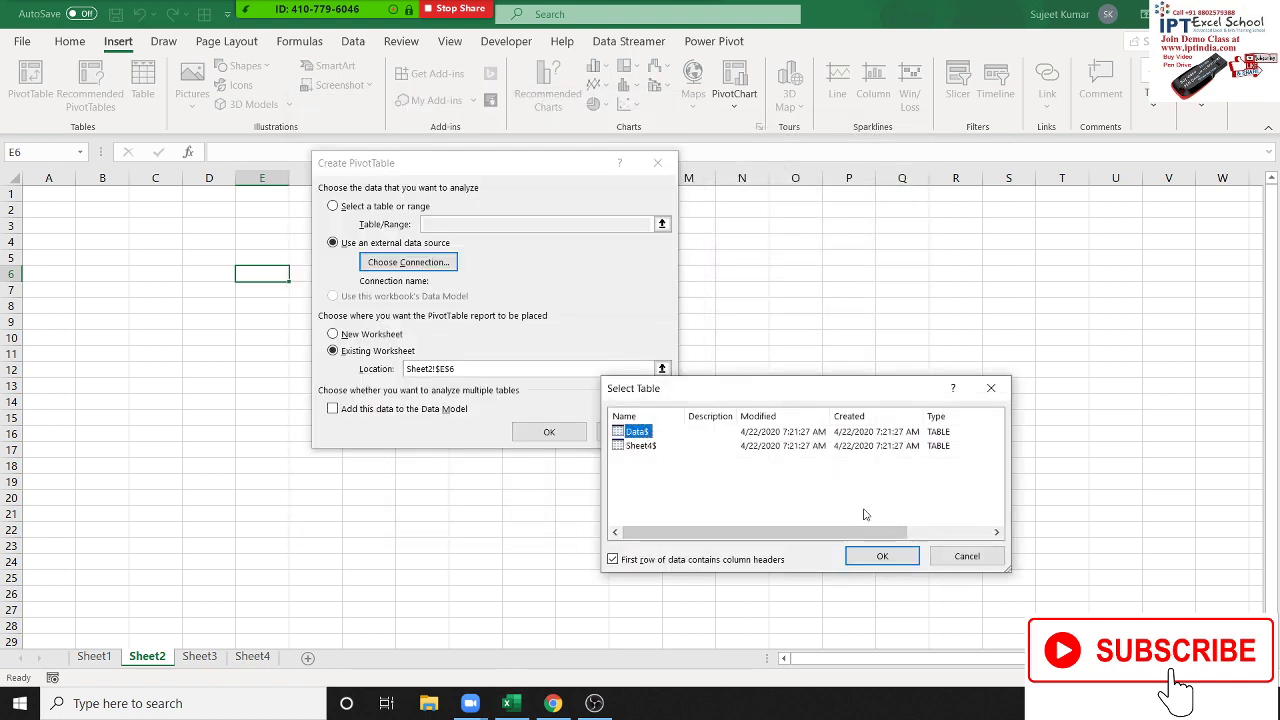
{"action": "left_click", "coordinate": [882, 558]}
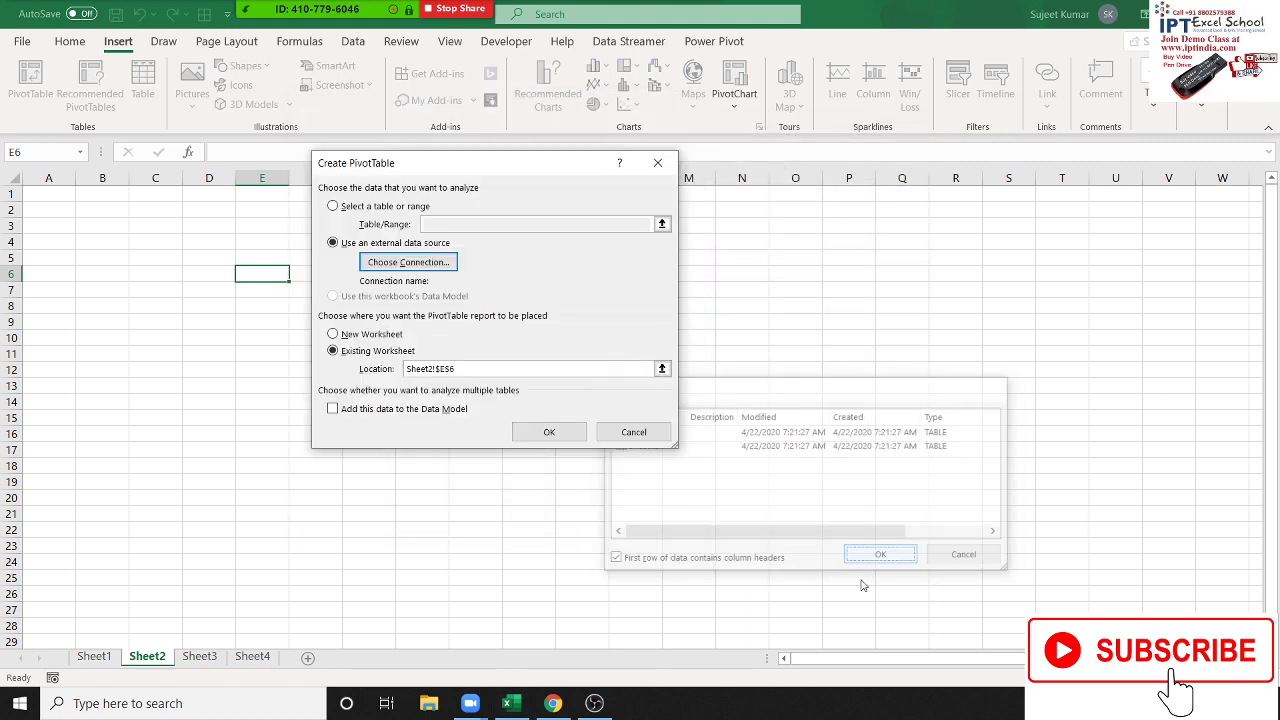
{"action": "left_click", "coordinate": [549, 433]}
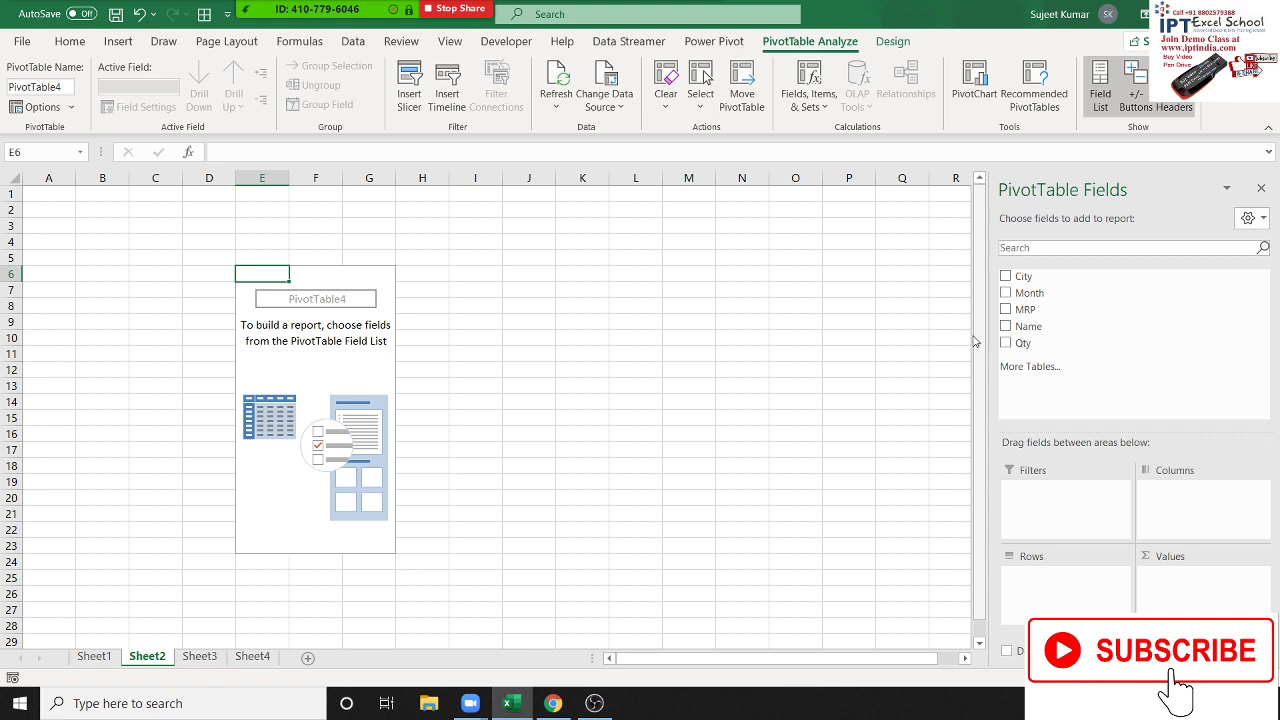
Step: Remove the empty PivotTable4 by deleting columns E:G, leaving A1 active
{"action": "left_click", "coordinate": [793, 350]}
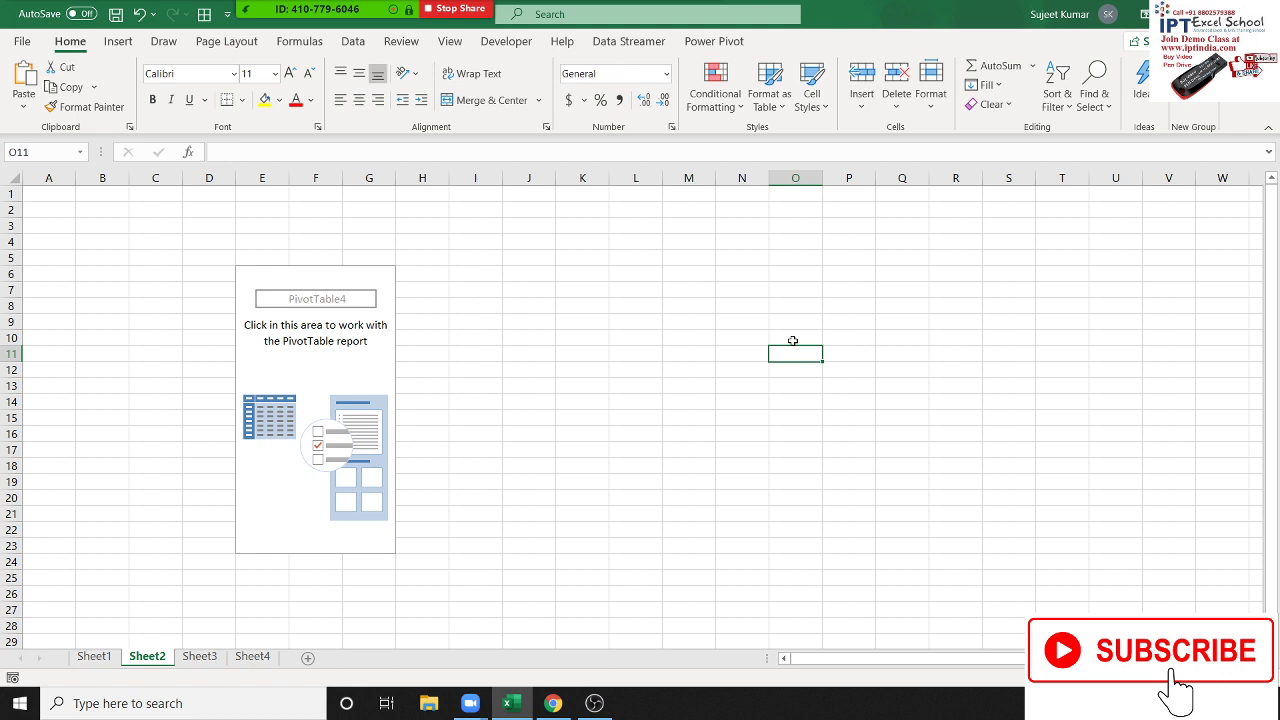
{"action": "left_click", "coordinate": [354, 340]}
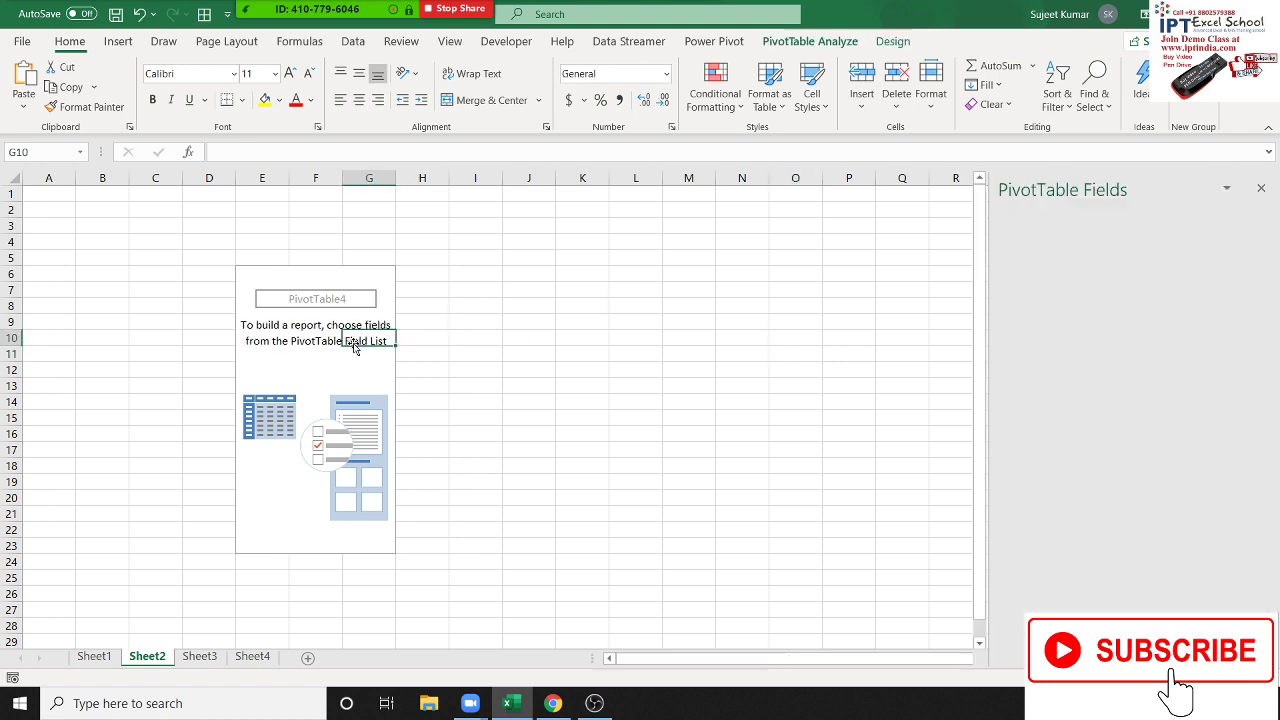
{"action": "left_click", "coordinate": [286, 288]}
{"action": "left_click", "coordinate": [271, 272]}
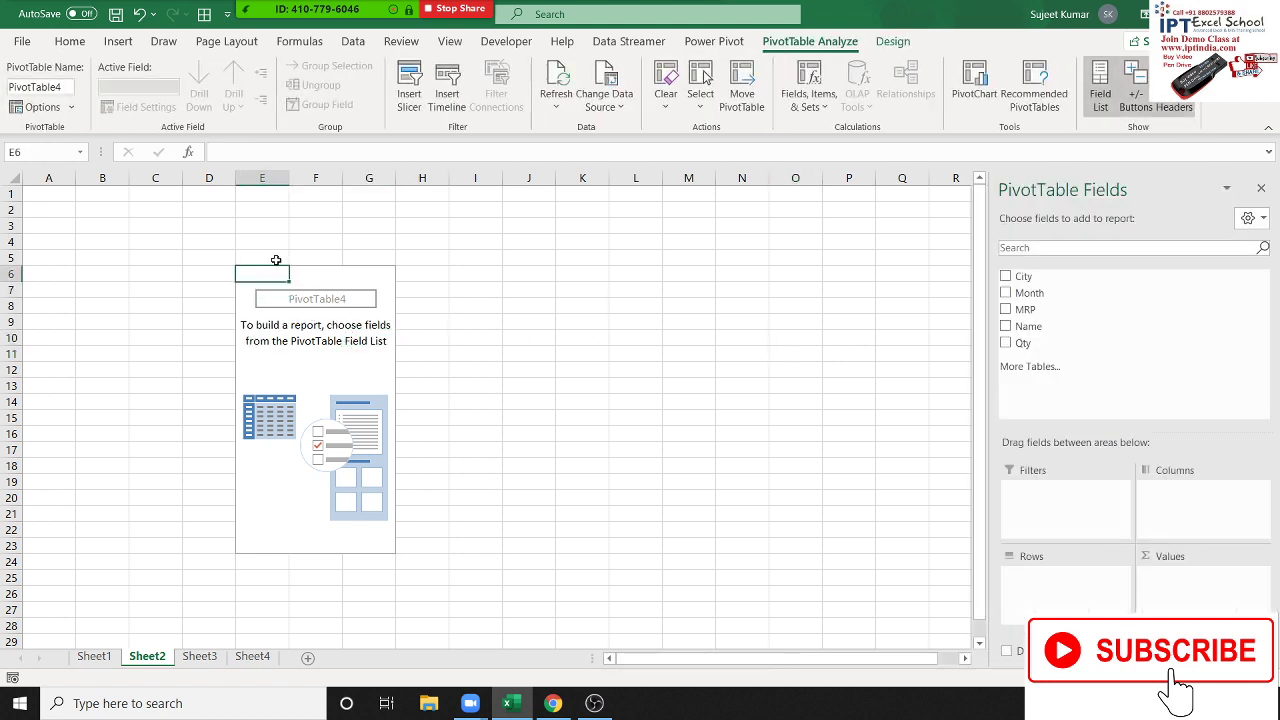
{"action": "left_click_drag", "start_coordinate": [262, 178], "coordinate": [369, 205]}
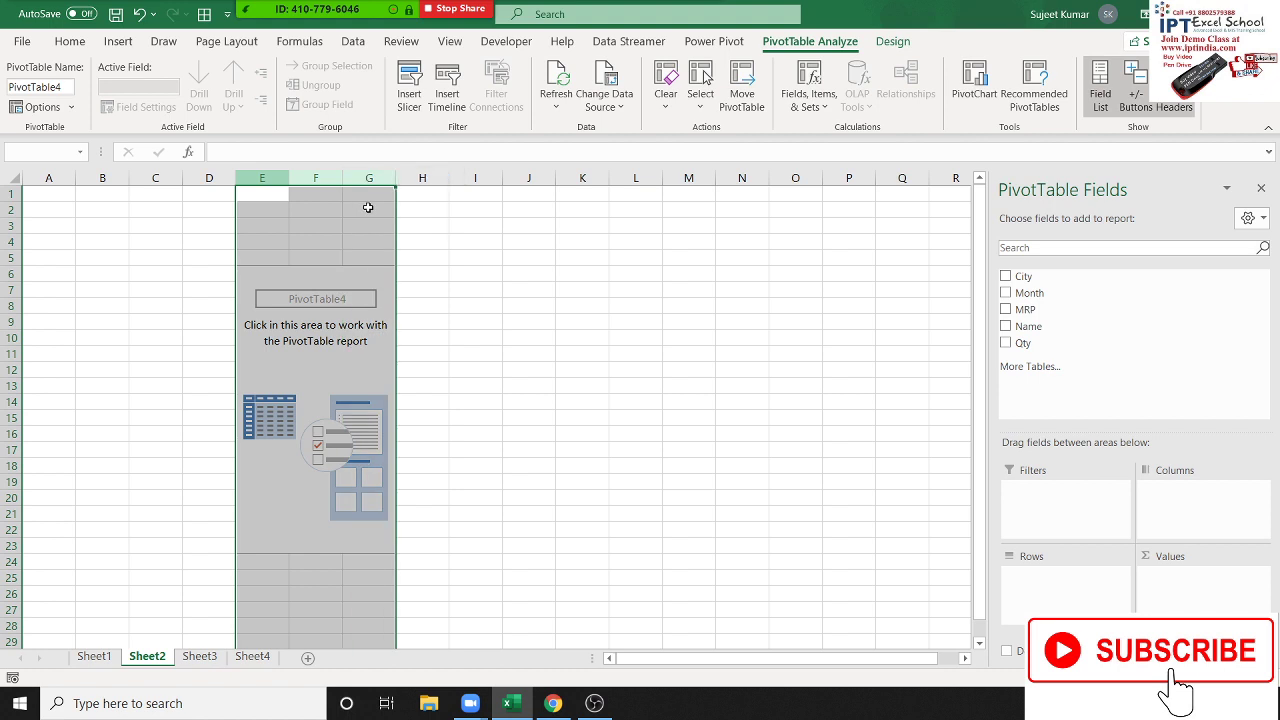
{"action": "left_click", "coordinate": [52, 196]}
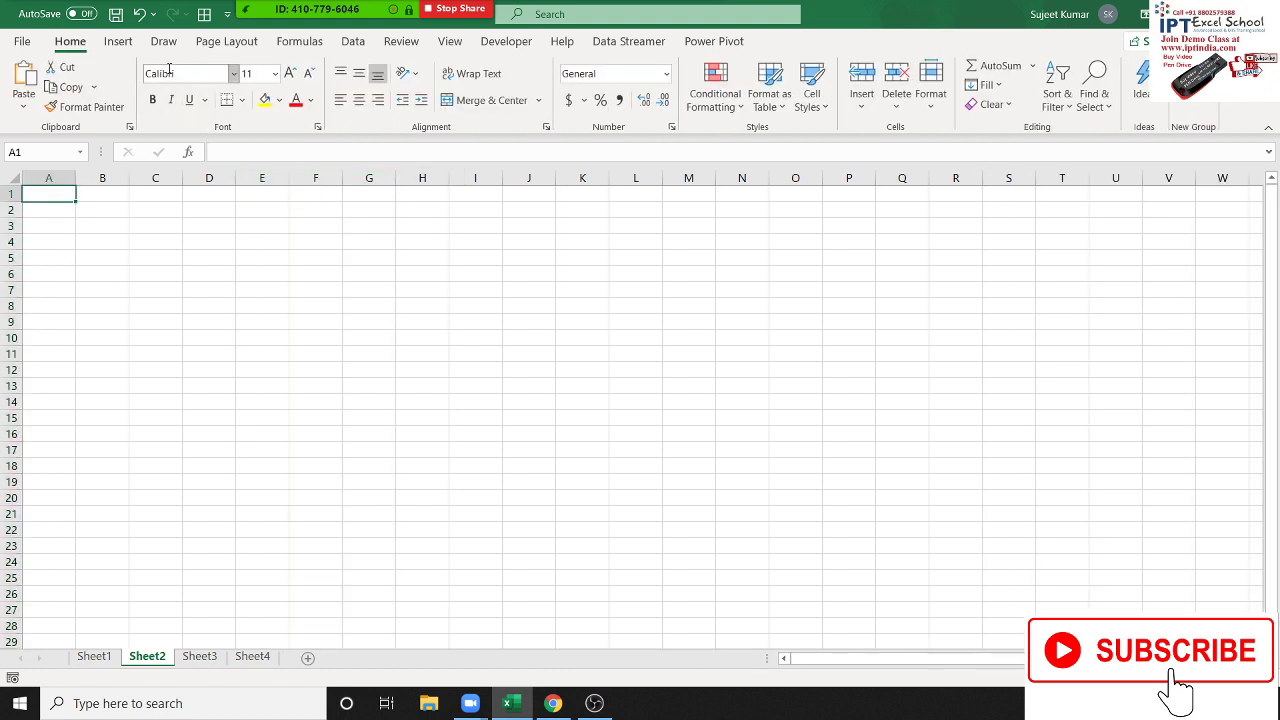
Step: Start another PivotTable from an external data source, browsing for a connection file
{"action": "left_click", "coordinate": [118, 41]}
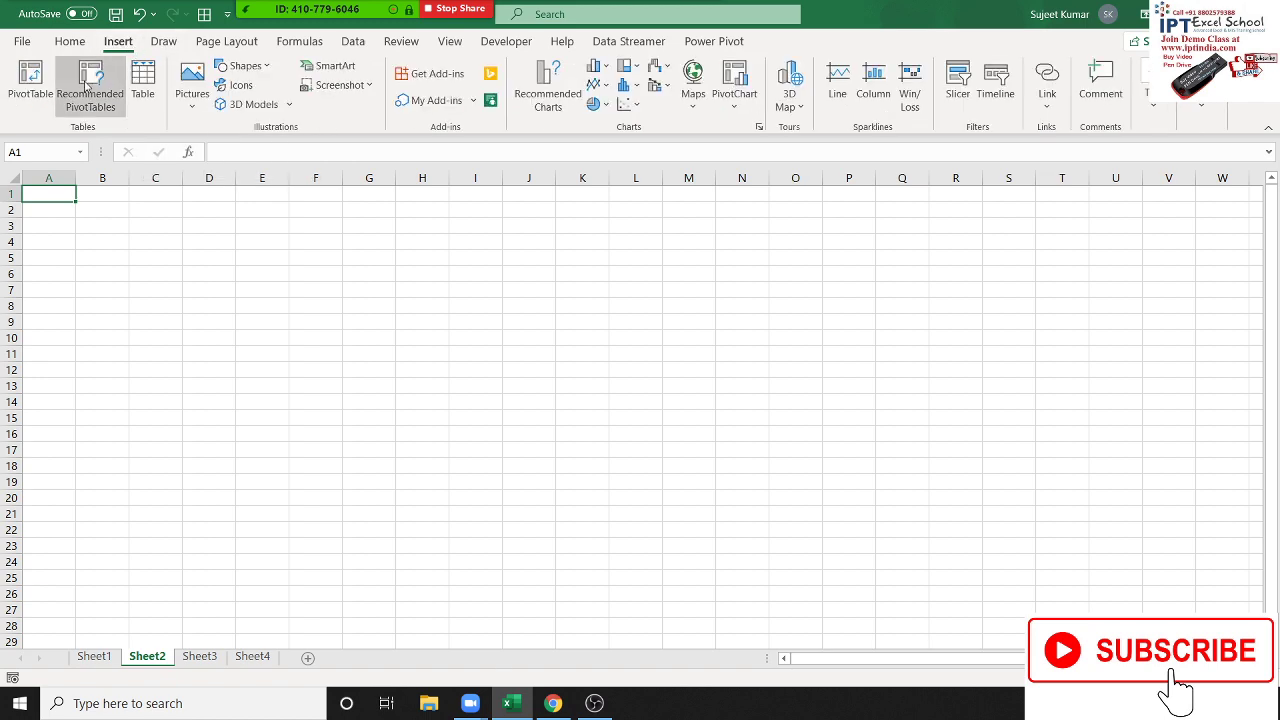
{"action": "left_click", "coordinate": [30, 80]}
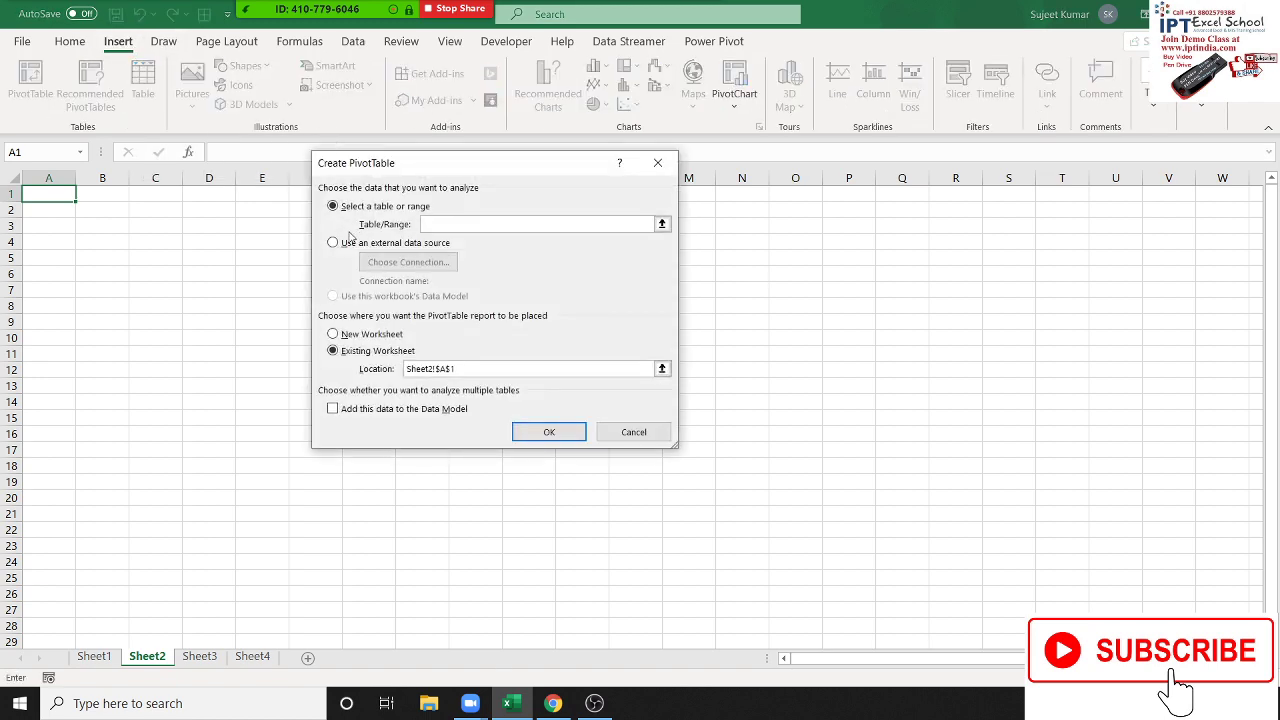
{"action": "left_click", "coordinate": [350, 243]}
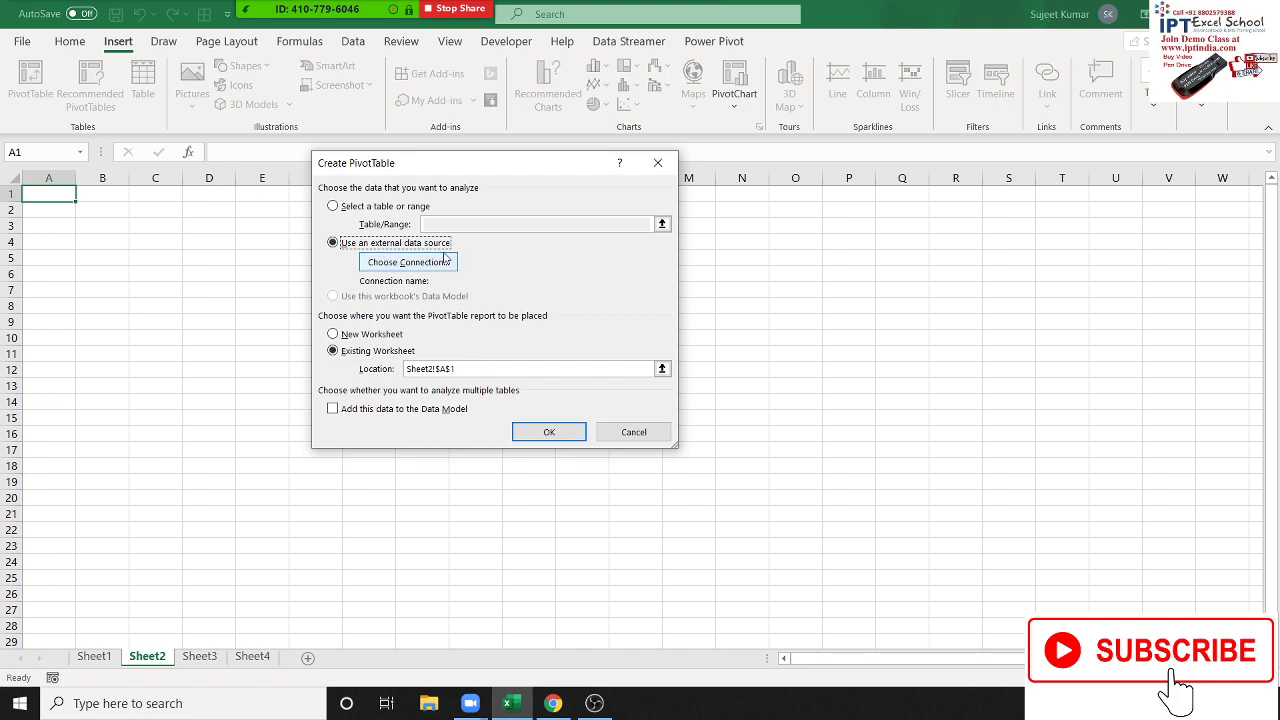
{"action": "left_click", "coordinate": [436, 265]}
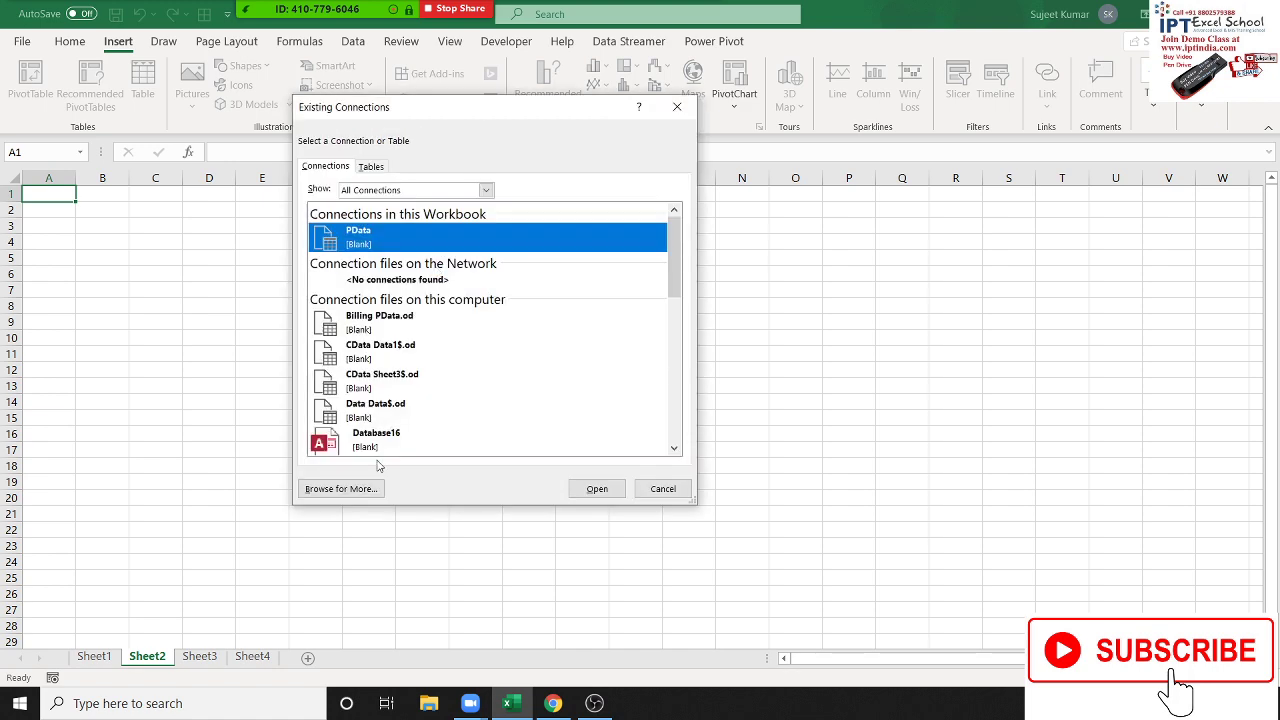
{"action": "left_click", "coordinate": [364, 488]}
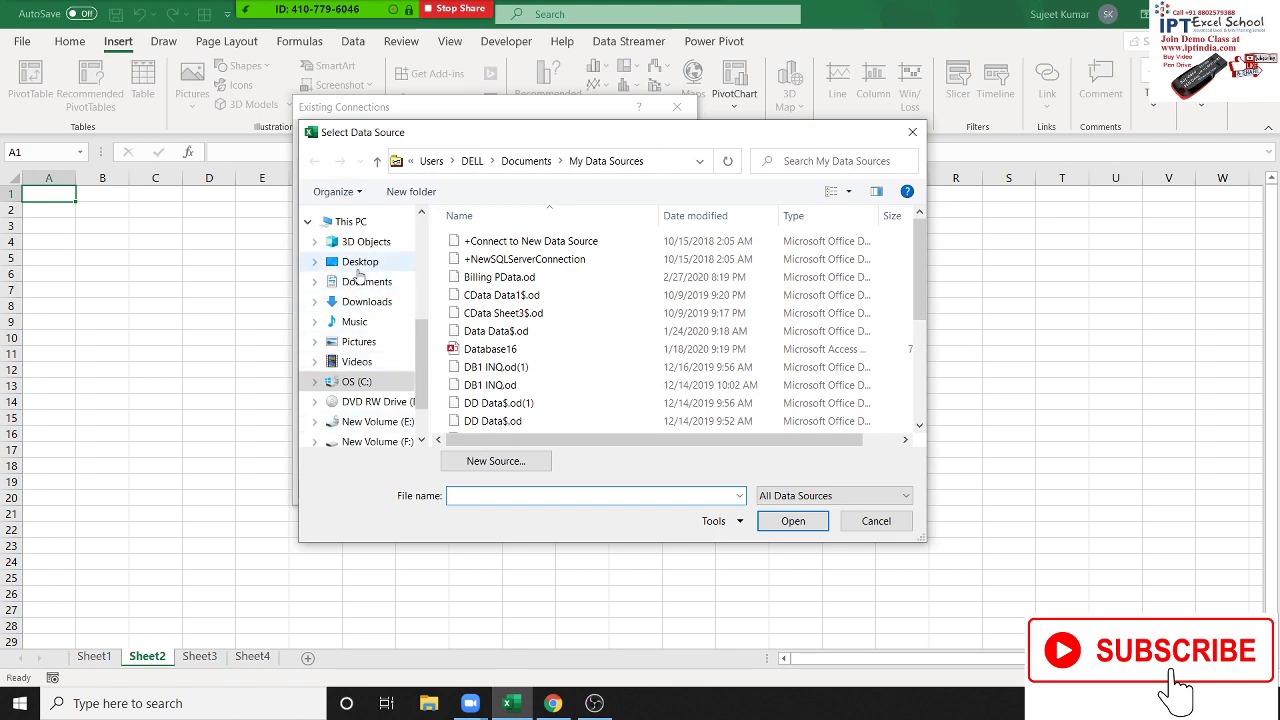
Step: Choose the PData Access database in Documents and confirm B1 Query as the connection
{"action": "left_click", "coordinate": [367, 281]}
{"action": "scroll", "coordinate": [600, 320], "scroll_direction": "down", "scroll_amount": 5}
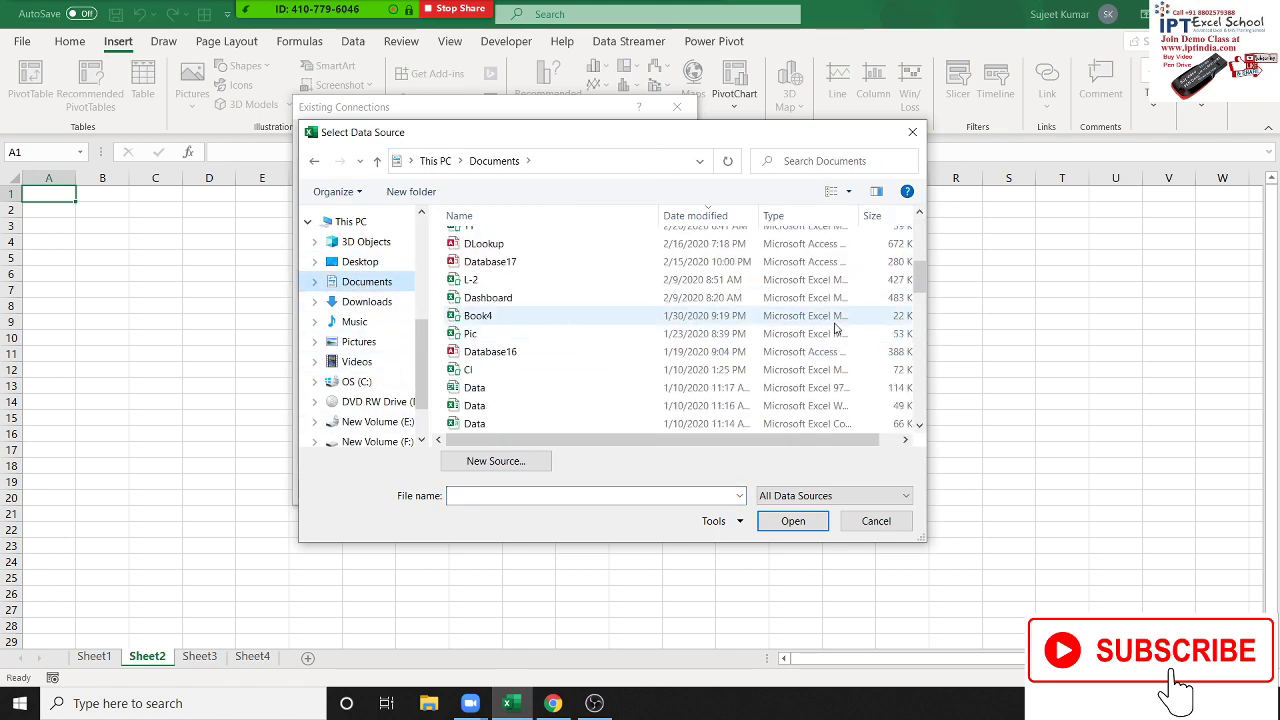
{"action": "scroll", "coordinate": [835, 328], "scroll_direction": "down", "scroll_amount": 5}
{"action": "scroll", "coordinate": [835, 328], "scroll_direction": "up", "scroll_amount": 2}
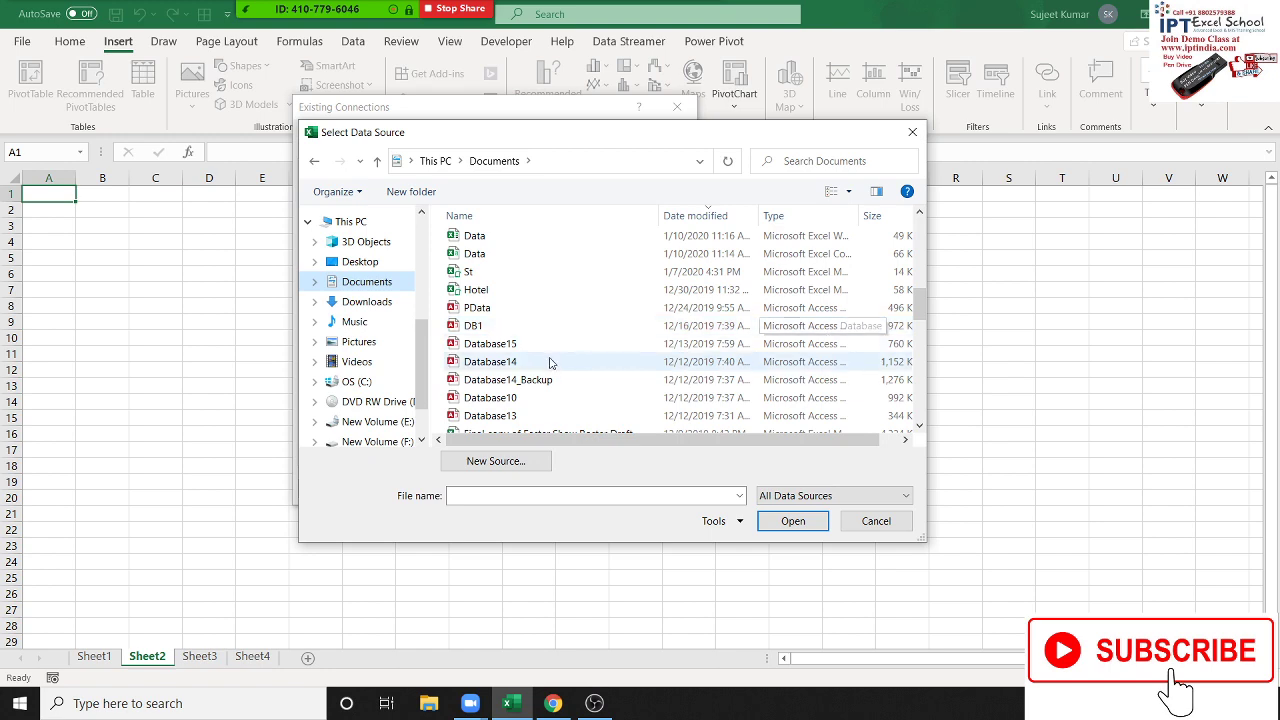
{"action": "left_click", "coordinate": [538, 308]}
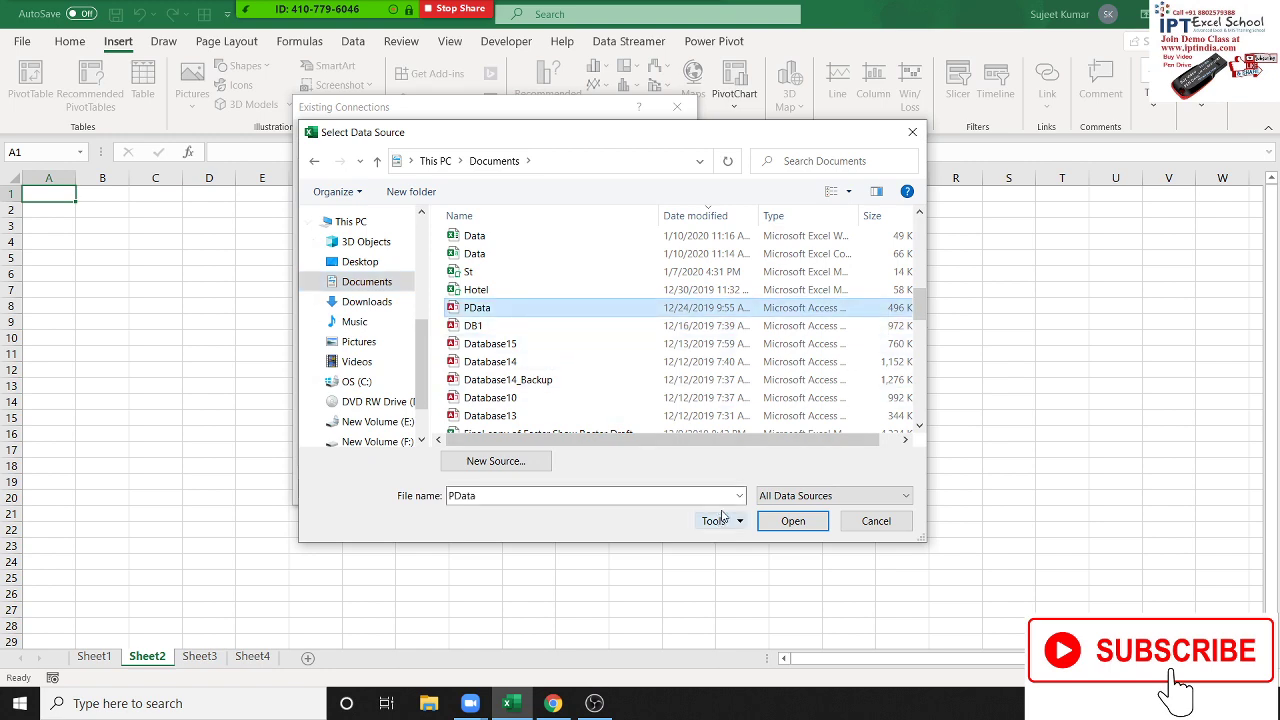
{"action": "left_click", "coordinate": [793, 521]}
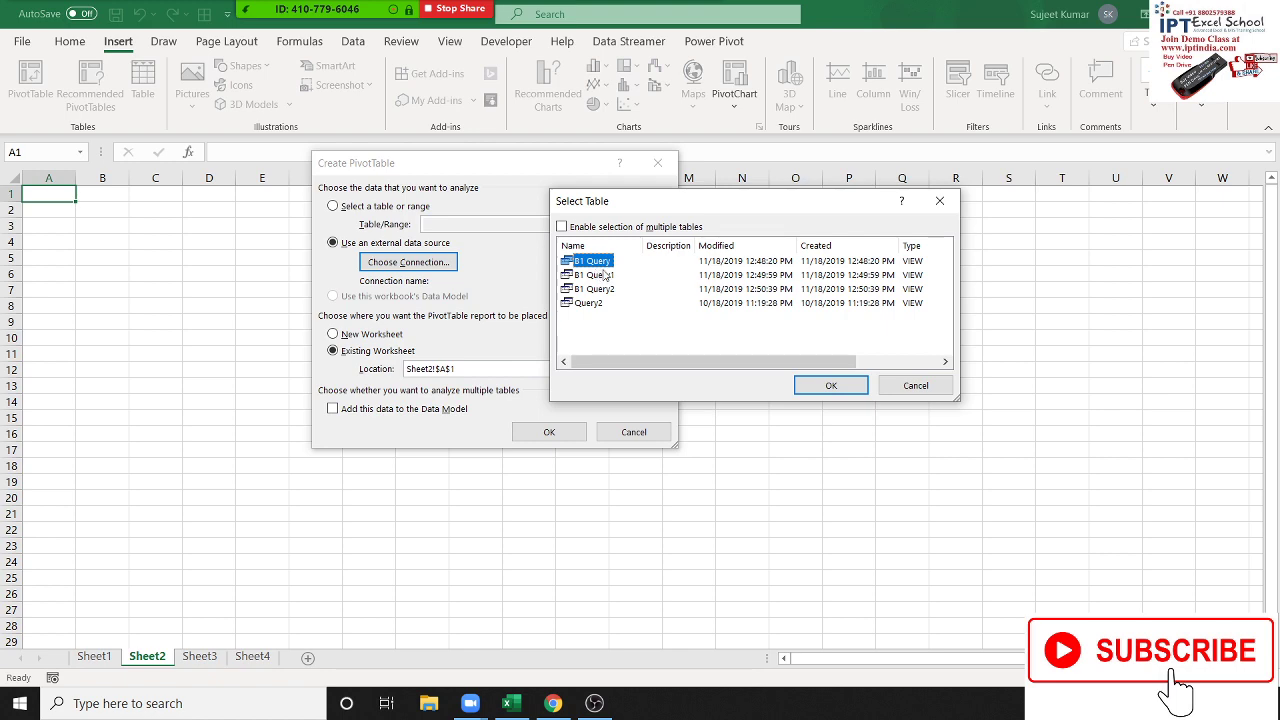
{"action": "left_click", "coordinate": [810, 390]}
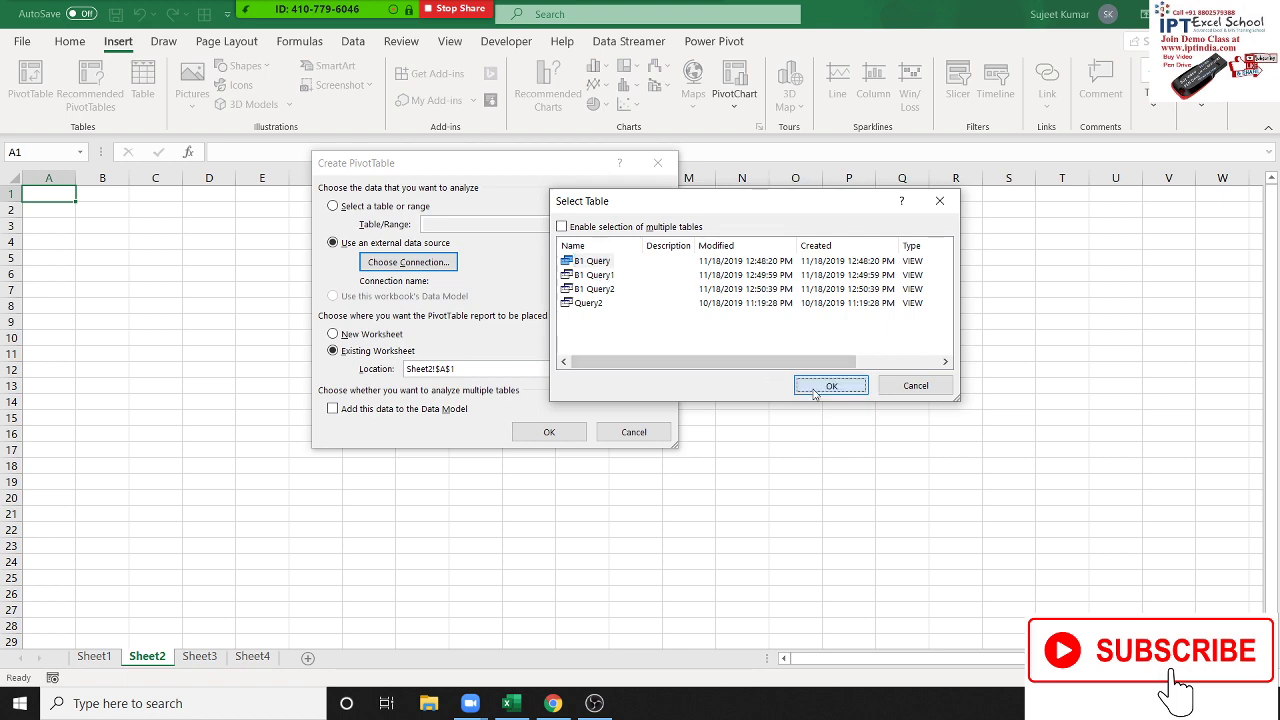
Step: Create PivotTable5 with Month (Apr to Mar) as rows, then switch to Sheet3
{"action": "left_click", "coordinate": [548, 433]}
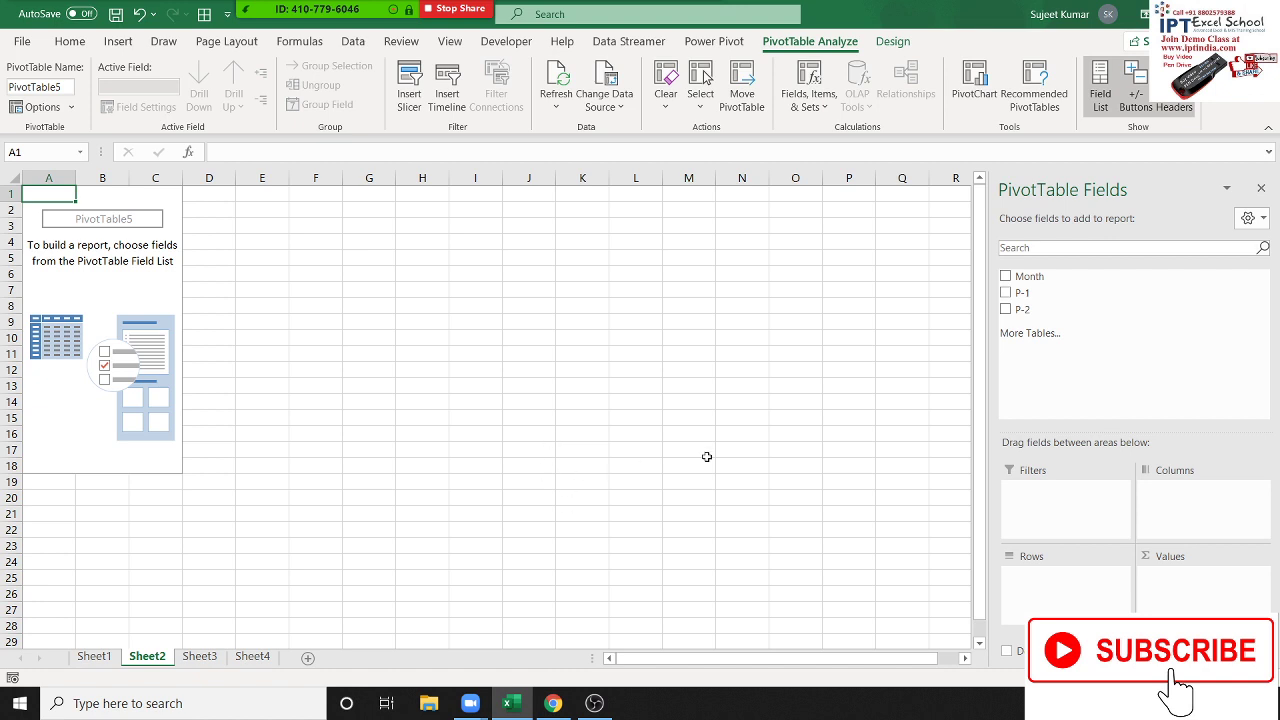
{"action": "left_click_drag", "start_coordinate": [1037, 277], "coordinate": [1056, 585]}
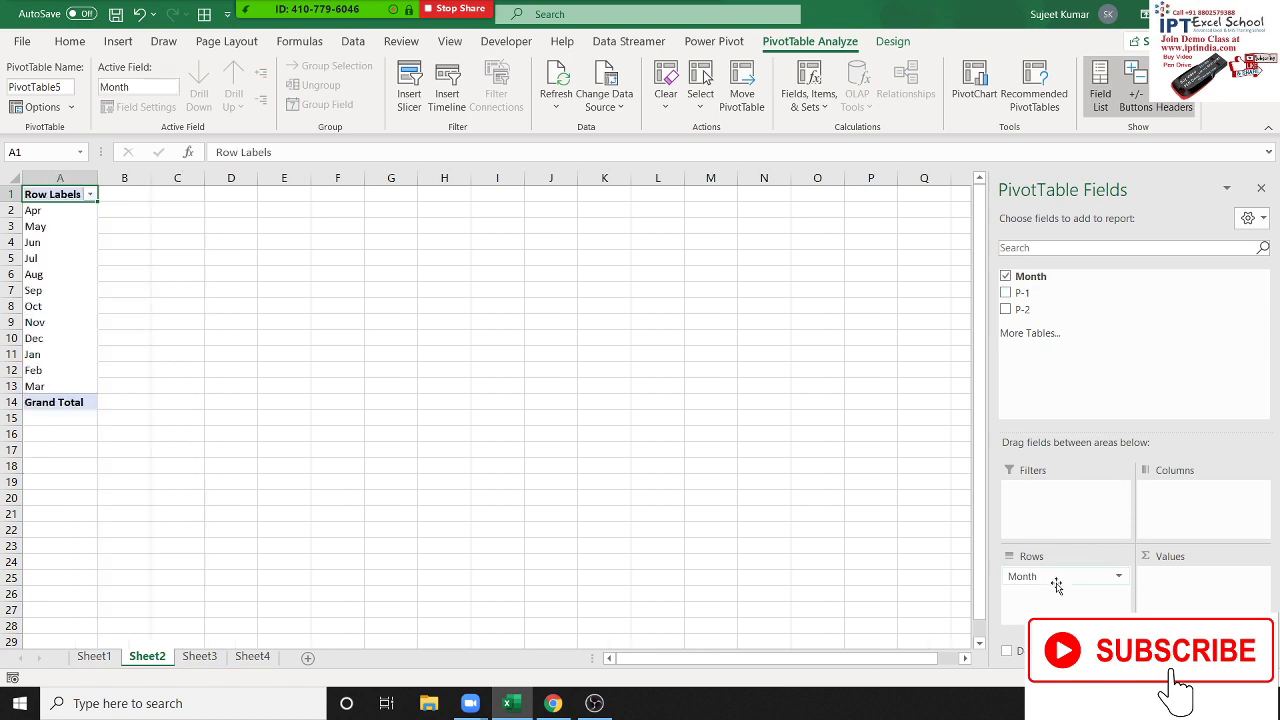
{"action": "left_click", "coordinate": [200, 657]}
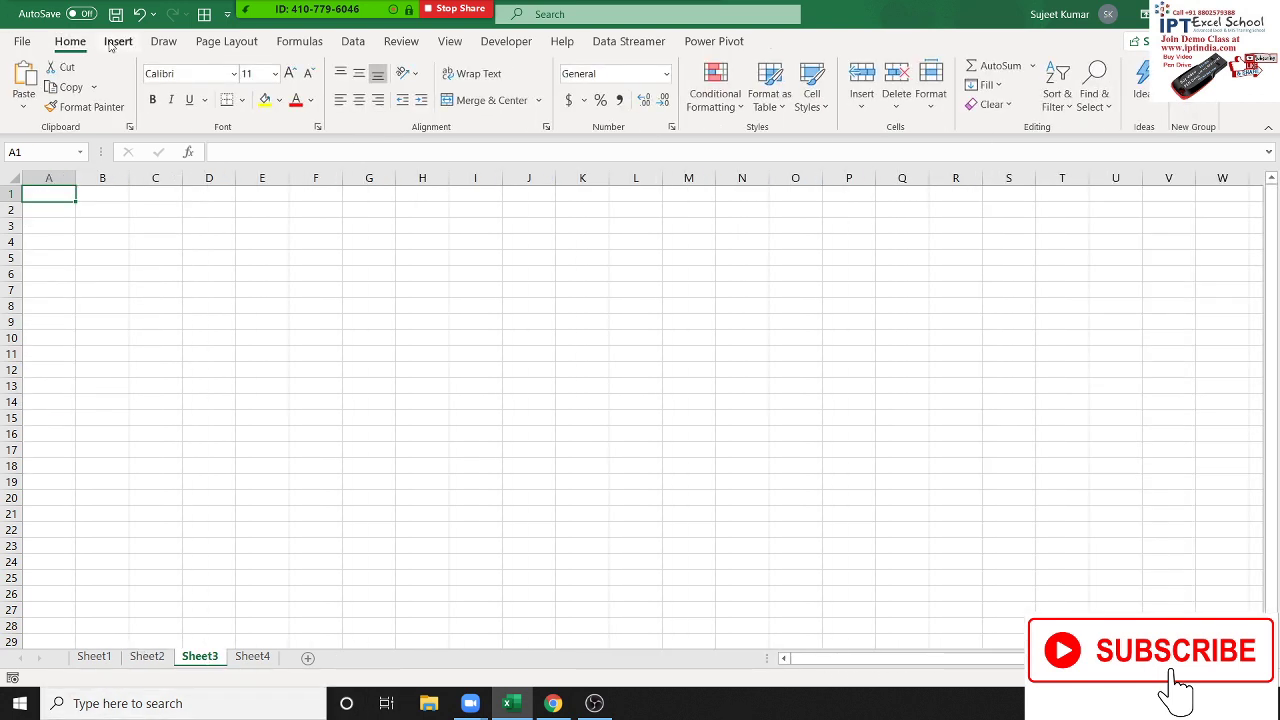
Step: Start a Sheet3 PivotTable from an external data source, browsing for a connection file
{"action": "left_click", "coordinate": [118, 41]}
{"action": "left_click", "coordinate": [37, 100]}
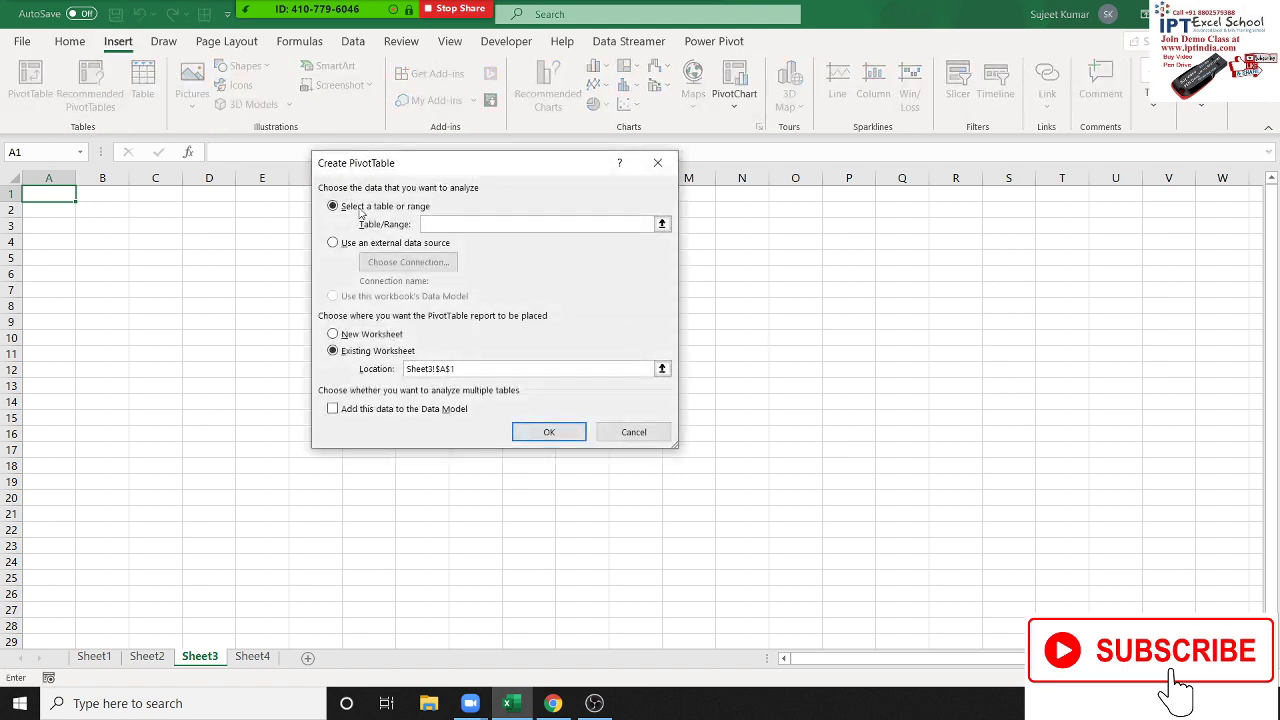
{"action": "left_click", "coordinate": [340, 243]}
{"action": "left_click", "coordinate": [383, 261]}
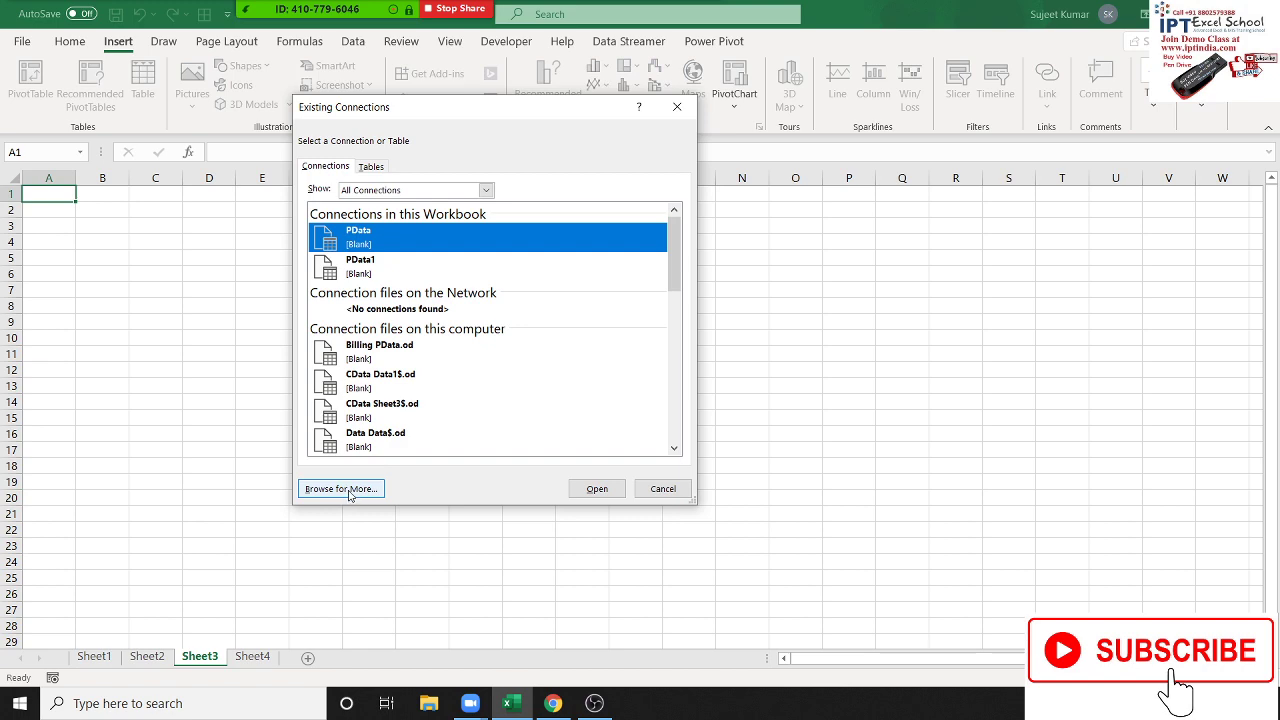
{"action": "left_click", "coordinate": [348, 490]}
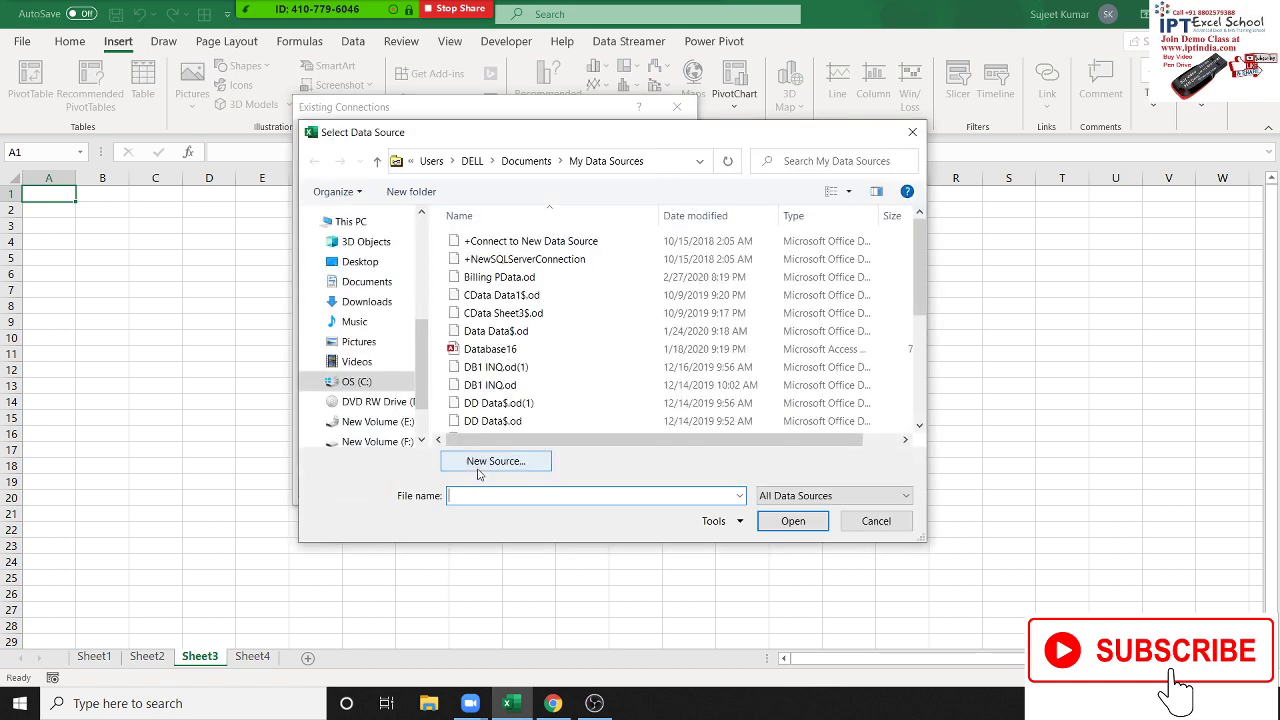
Step: Try defining a new Other/Advanced data source, then cancel back to Create PivotTable
{"action": "left_click", "coordinate": [478, 465]}
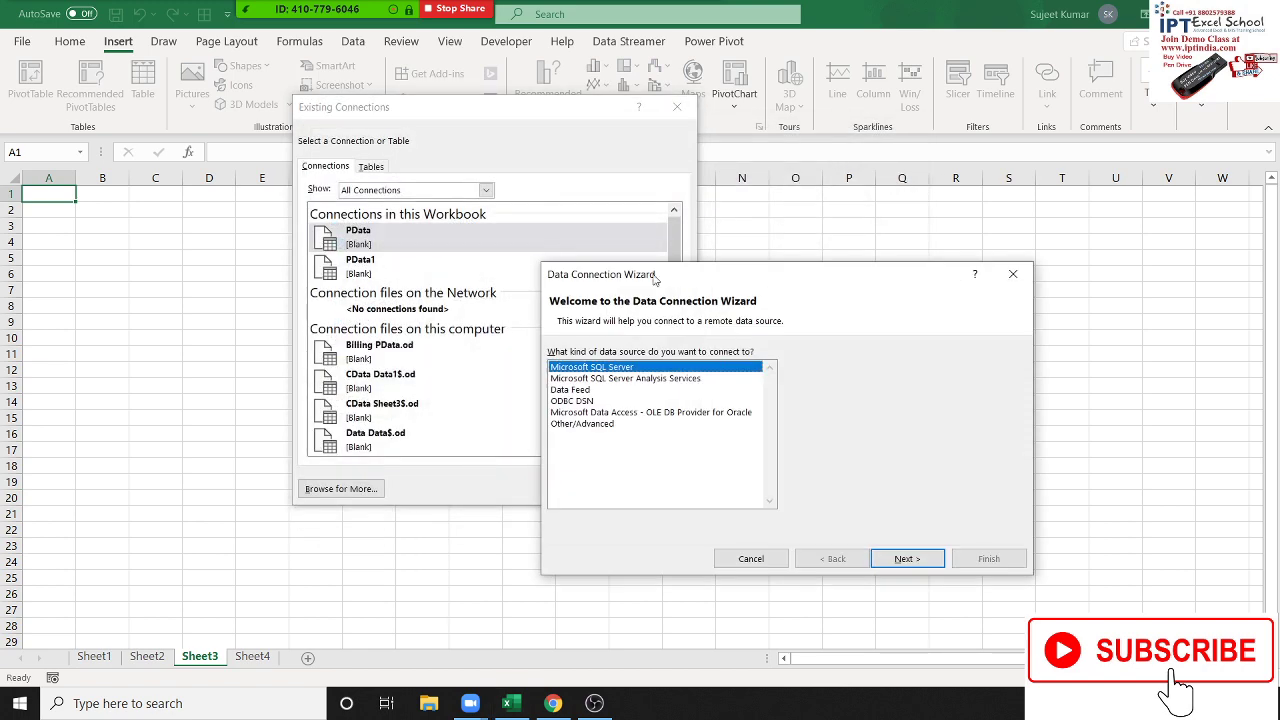
{"action": "left_click_drag", "start_coordinate": [661, 283], "coordinate": [397, 273]}
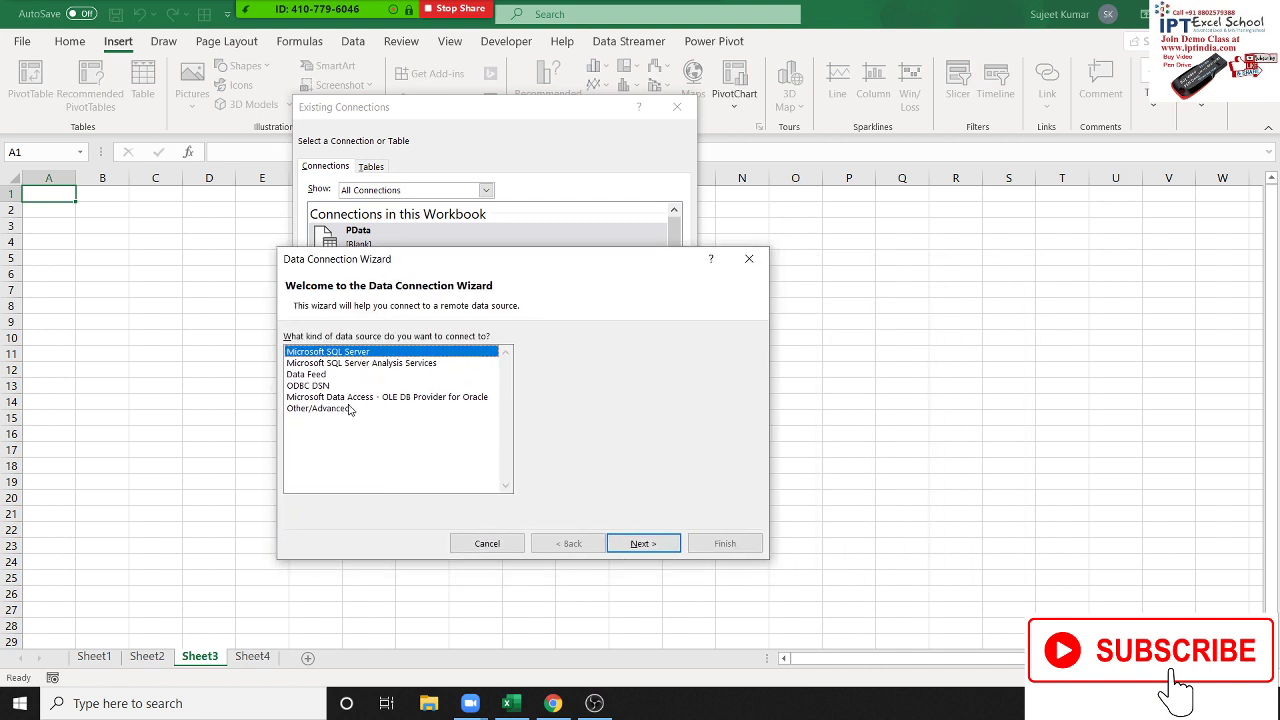
{"action": "left_click", "coordinate": [344, 409]}
{"action": "left_click", "coordinate": [636, 543]}
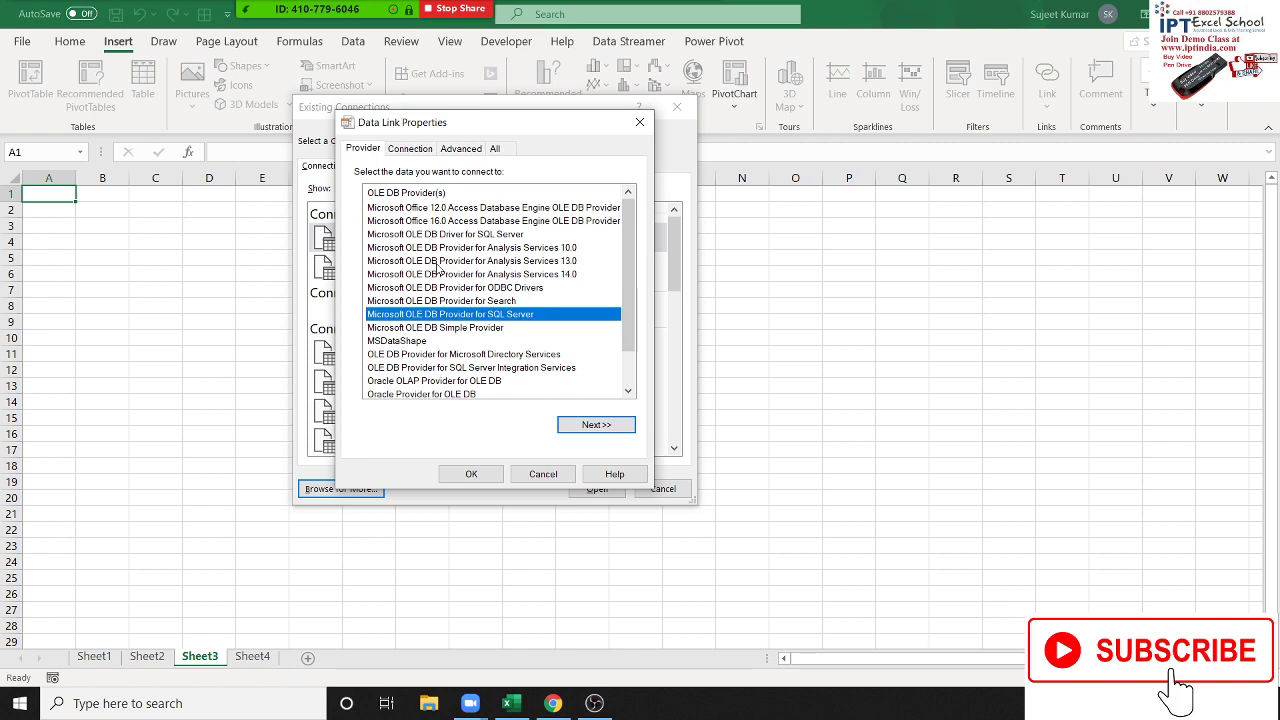
{"action": "key", "text": "Escape"}
{"action": "key", "text": "Escape"}
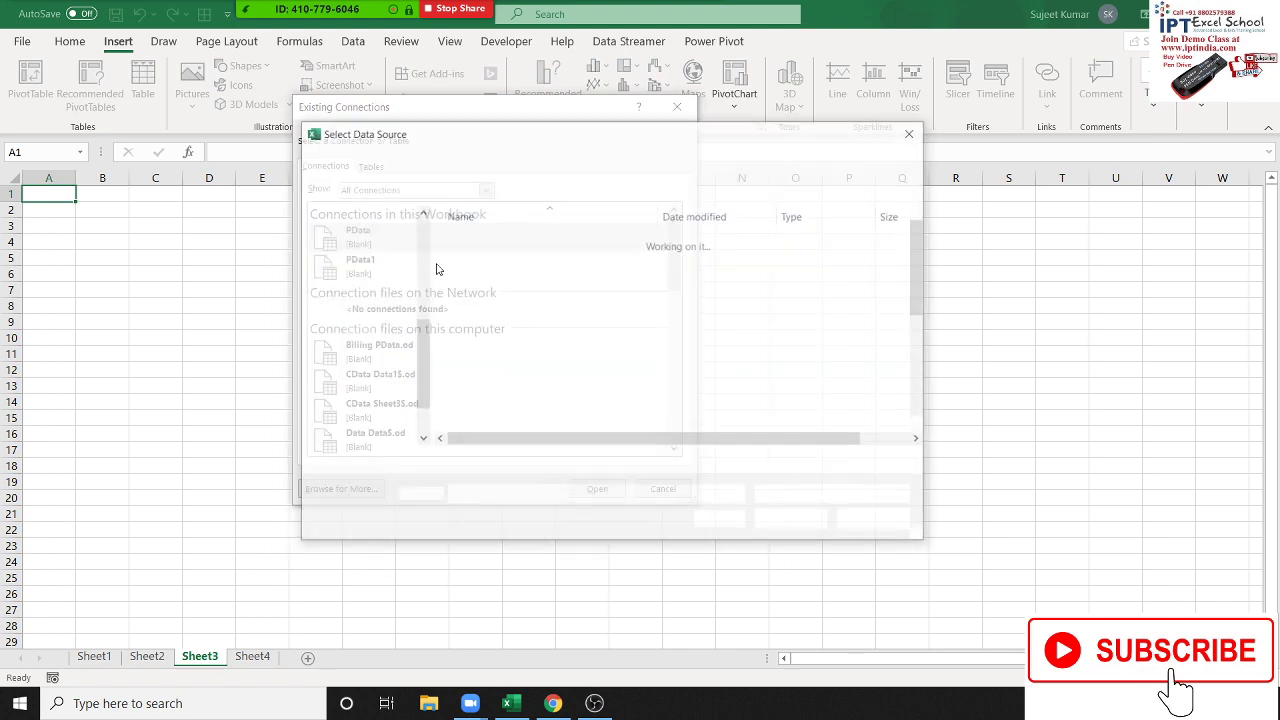
{"action": "key", "text": "Escape"}
{"action": "key", "text": "Escape"}
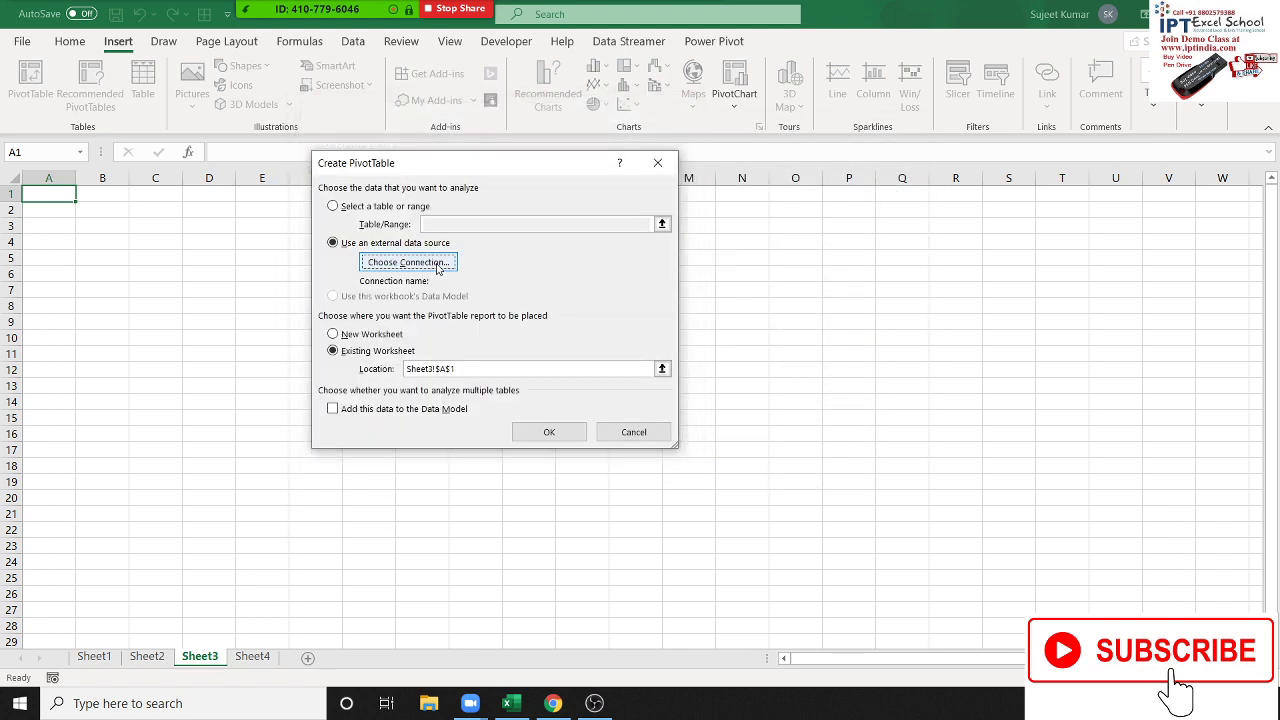
{"action": "key", "text": "Escape"}
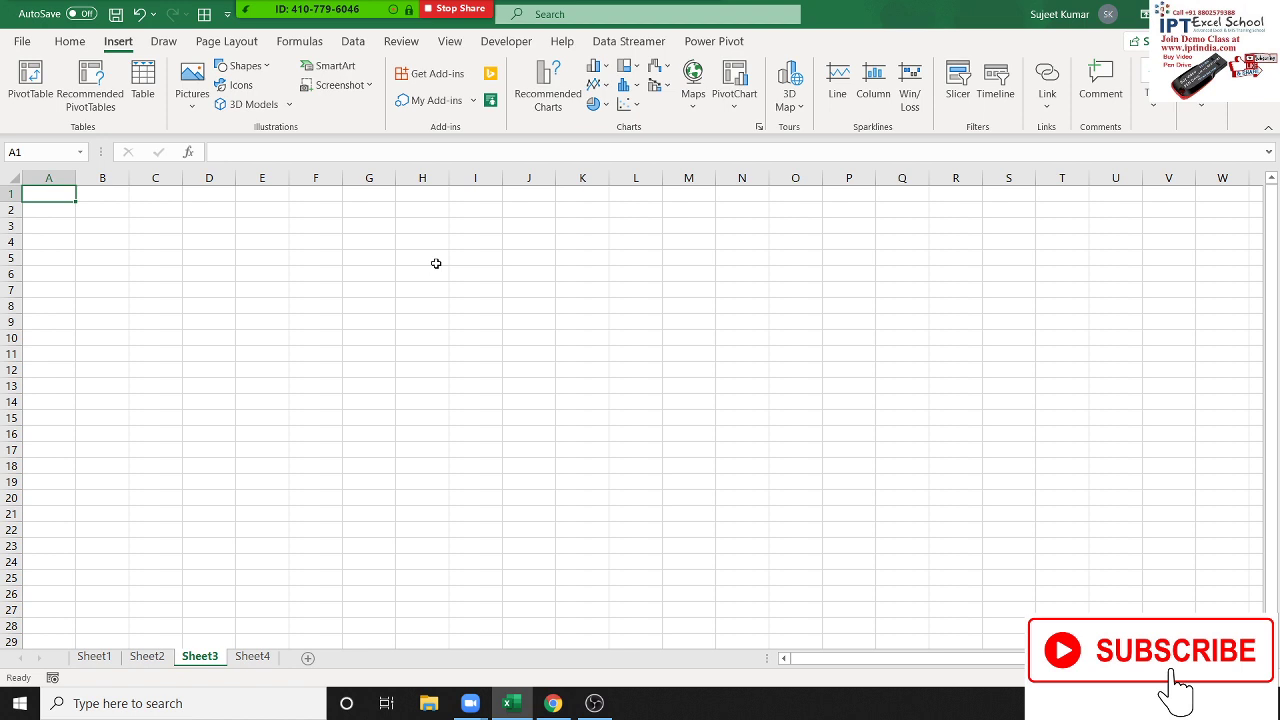
Step: Leave Sheet3 blank with column A selected and bring Chrome's live-stream dashboard forward
{"action": "left_click", "coordinate": [257, 246]}
{"action": "left_click", "coordinate": [48, 178]}
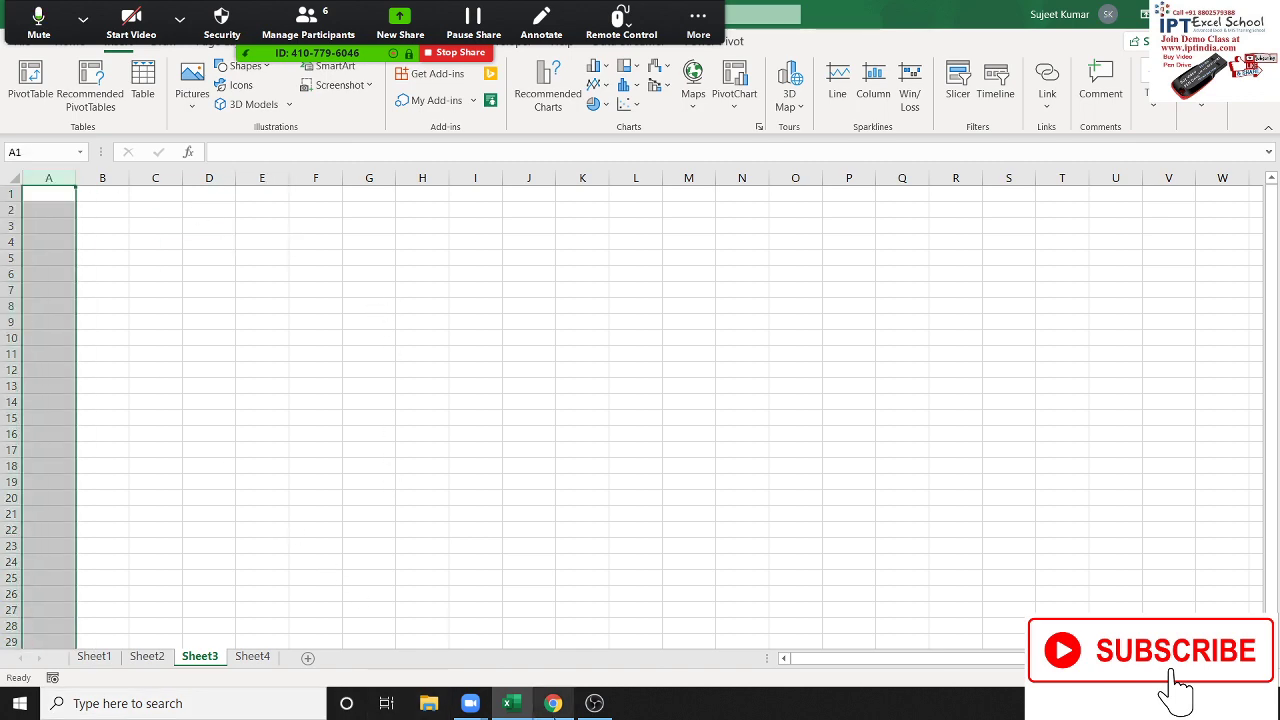
{"action": "left_click", "coordinate": [555, 703]}
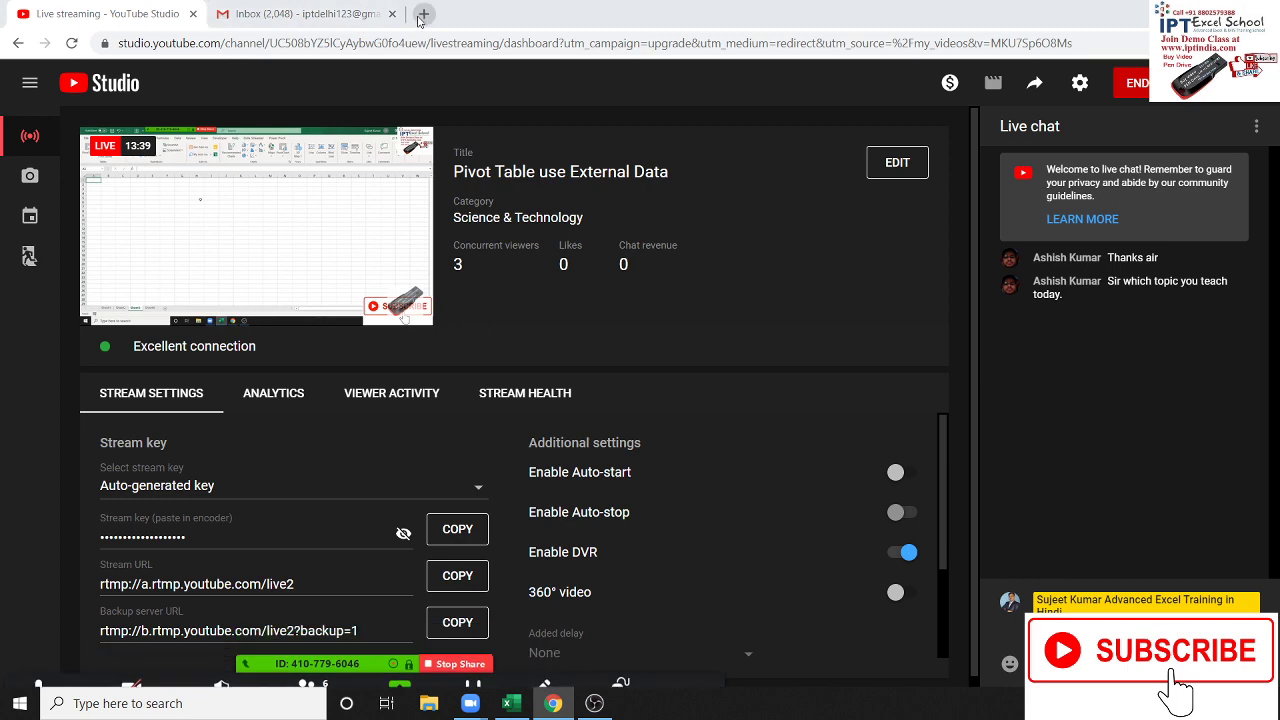
Step: Open Google in a new Chrome tab and search for 'data.xls'
{"action": "left_click", "coordinate": [423, 14]}
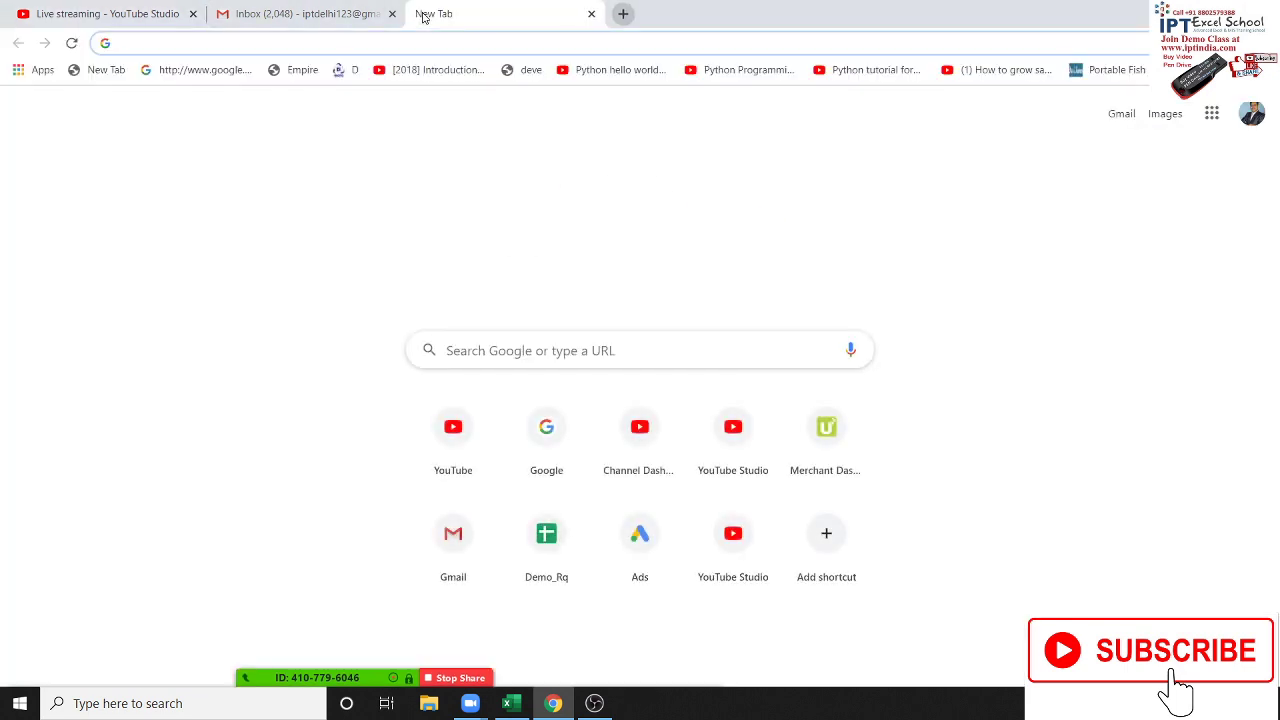
{"action": "type", "text": "go"}
{"action": "key", "text": "Return"}
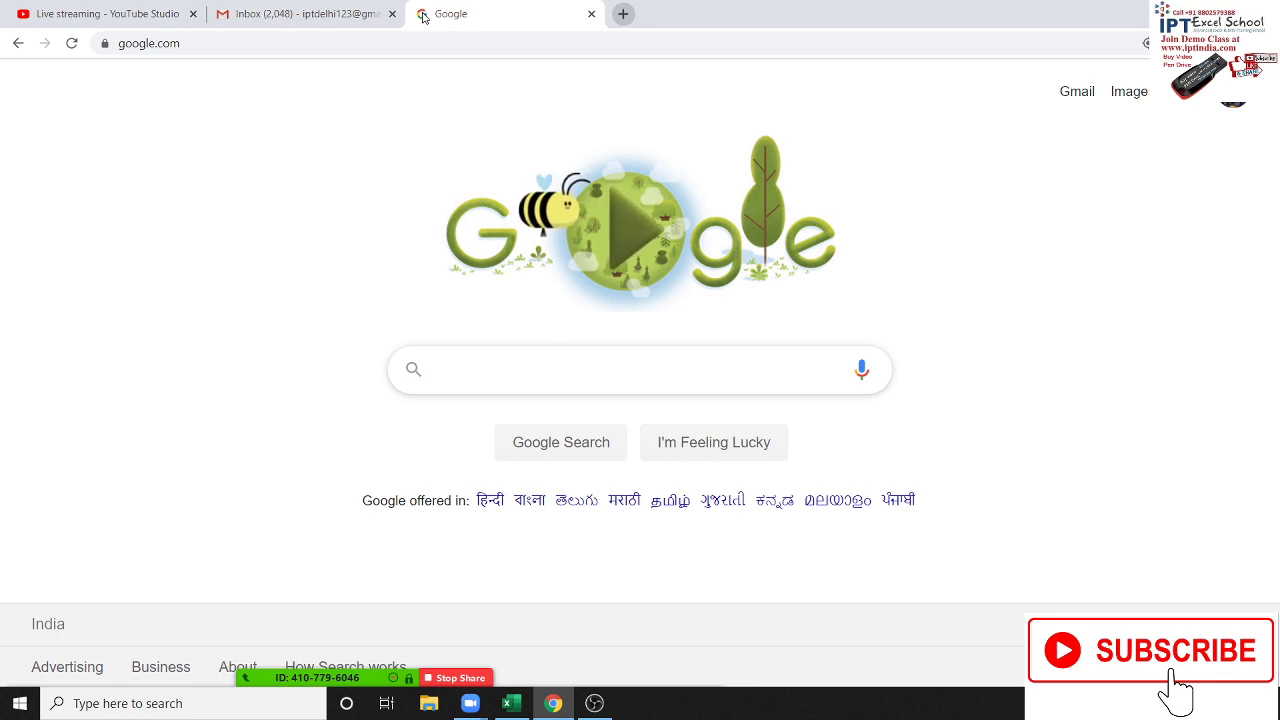
{"action": "type", "text": "da"}
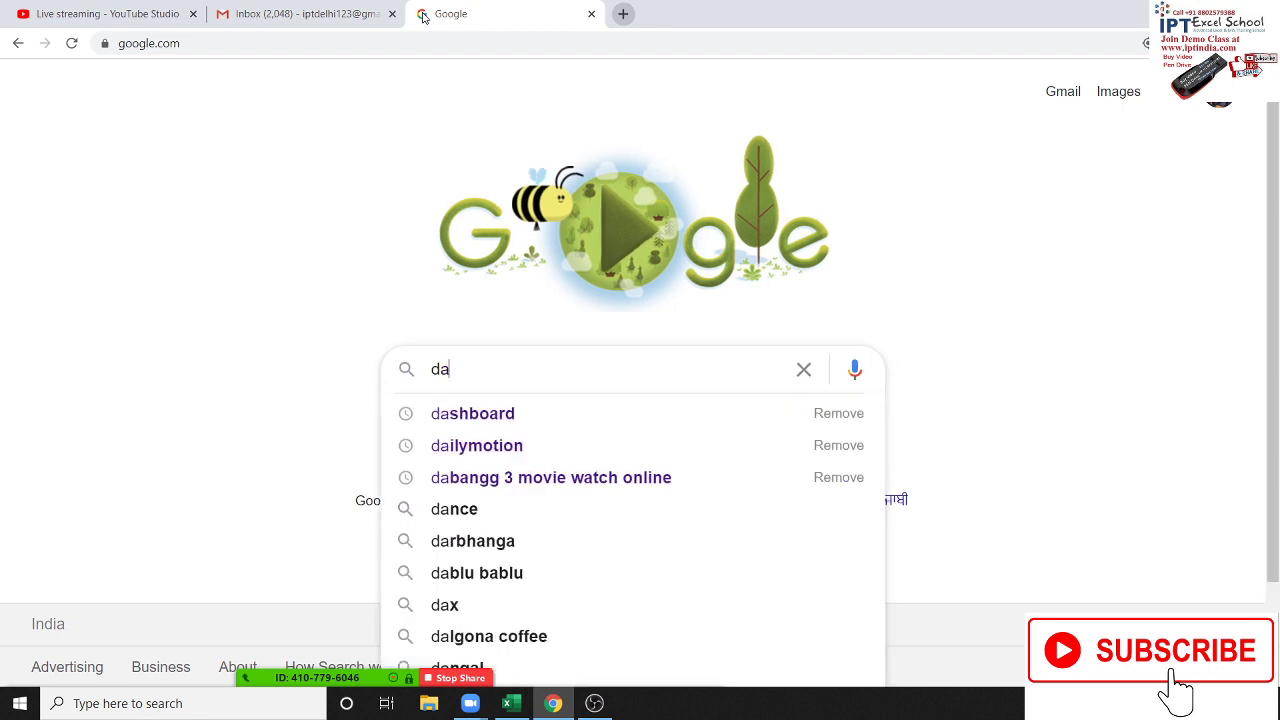
{"action": "type", "text": "ta"}
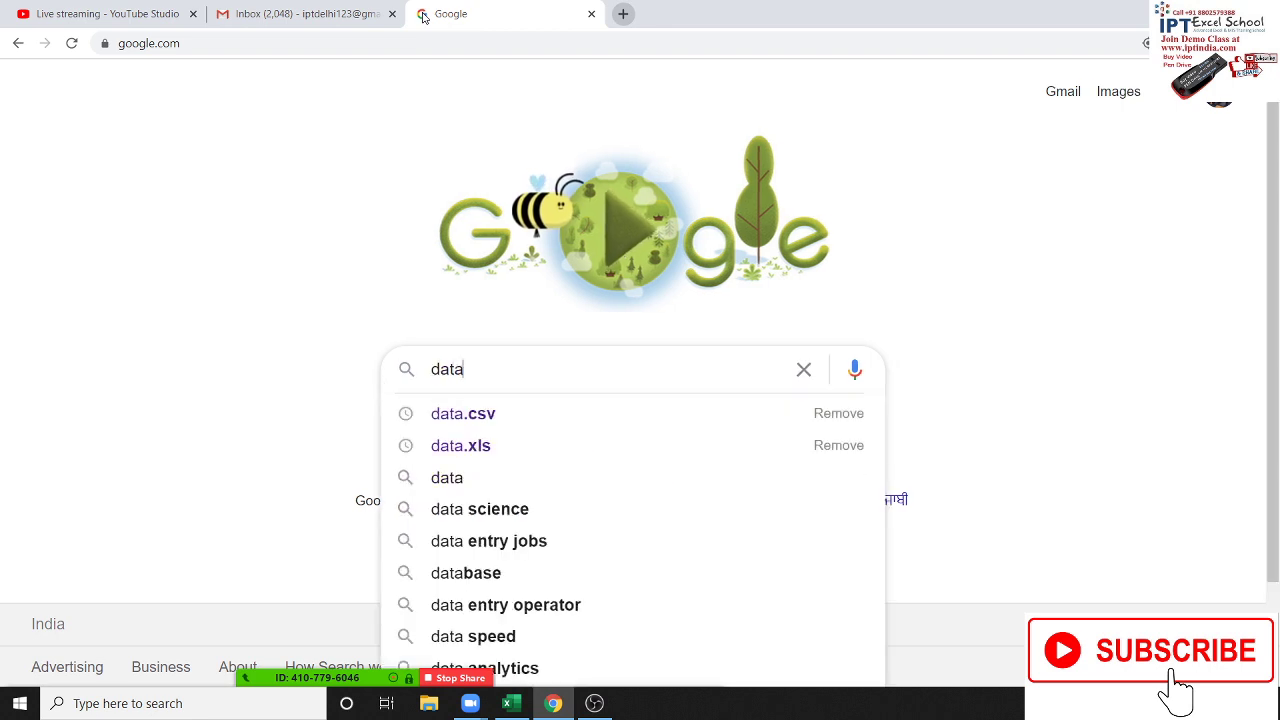
{"action": "key", "text": "Down"}
{"action": "key", "text": "Down"}
{"action": "key", "text": "Return"}
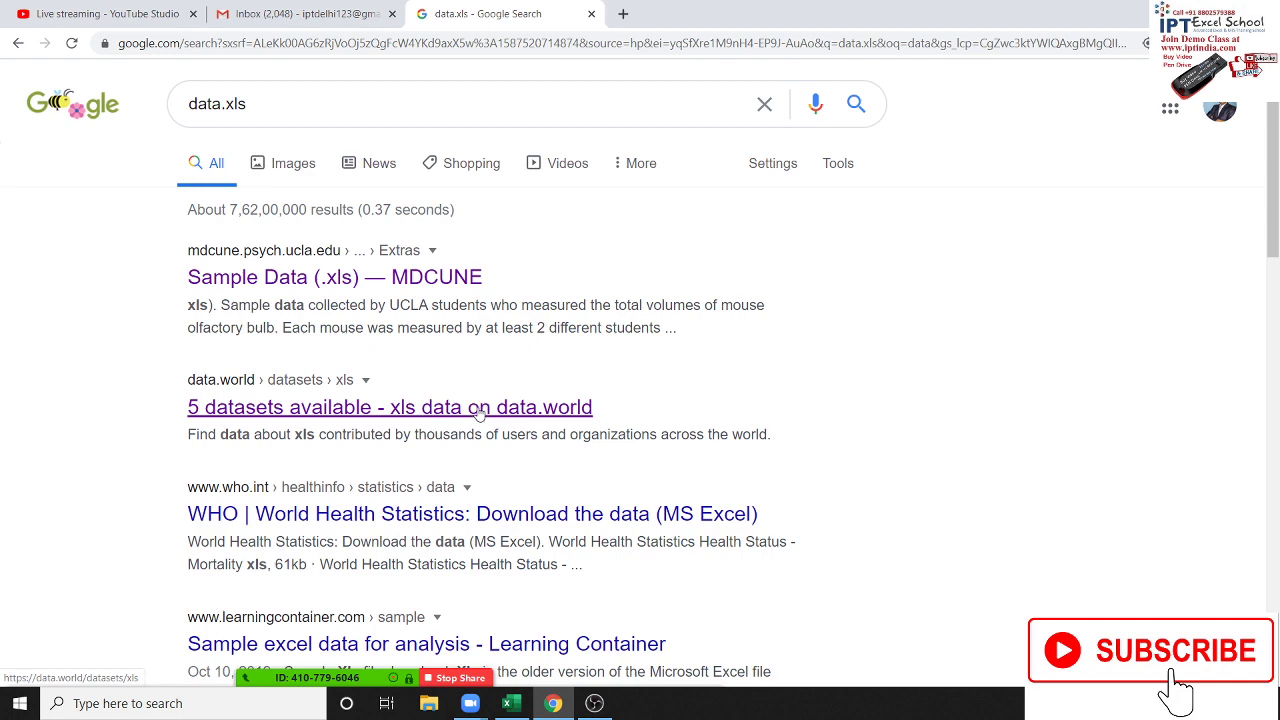
Step: Look through the results, then change the search to 'xls data download'
{"action": "scroll", "coordinate": [687, 543], "scroll_direction": "down", "scroll_amount": 1}
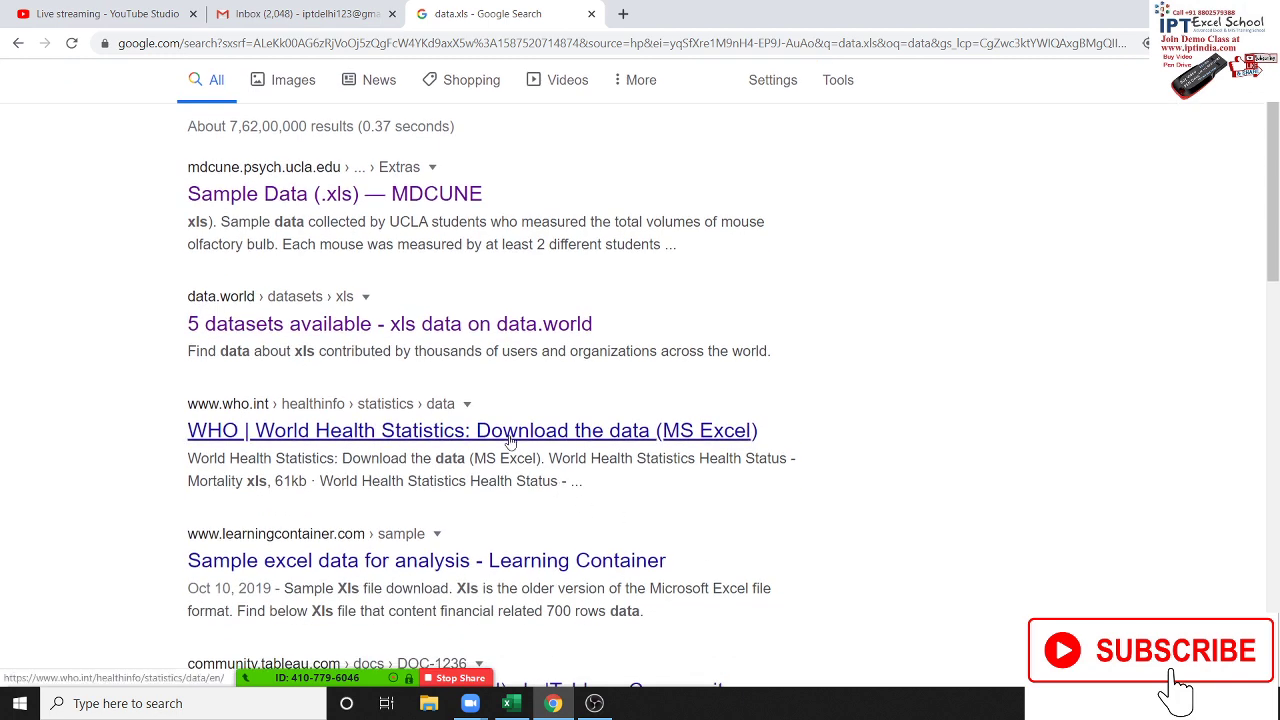
{"action": "scroll", "coordinate": [510, 440], "scroll_direction": "down", "scroll_amount": 2}
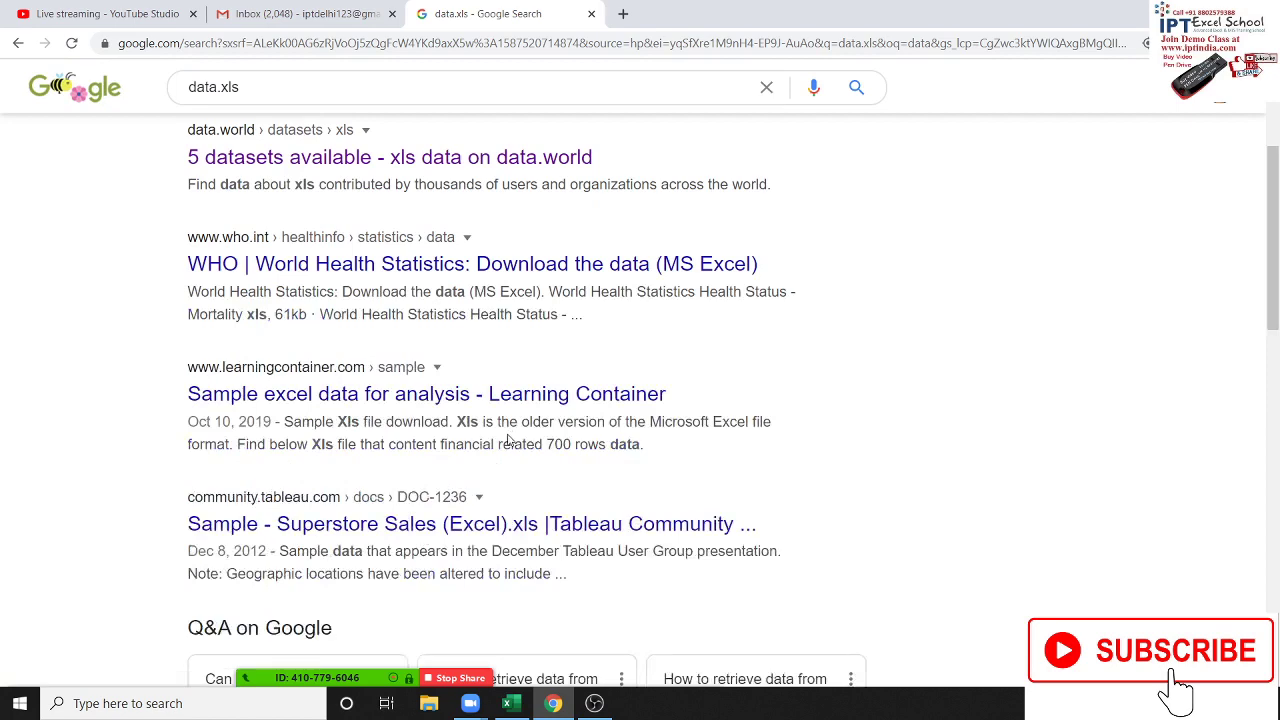
{"action": "scroll", "coordinate": [508, 440], "scroll_direction": "down", "scroll_amount": 1}
{"action": "scroll", "coordinate": [490, 430], "scroll_direction": "down", "scroll_amount": 2}
{"action": "scroll", "coordinate": [460, 415], "scroll_direction": "down", "scroll_amount": 4}
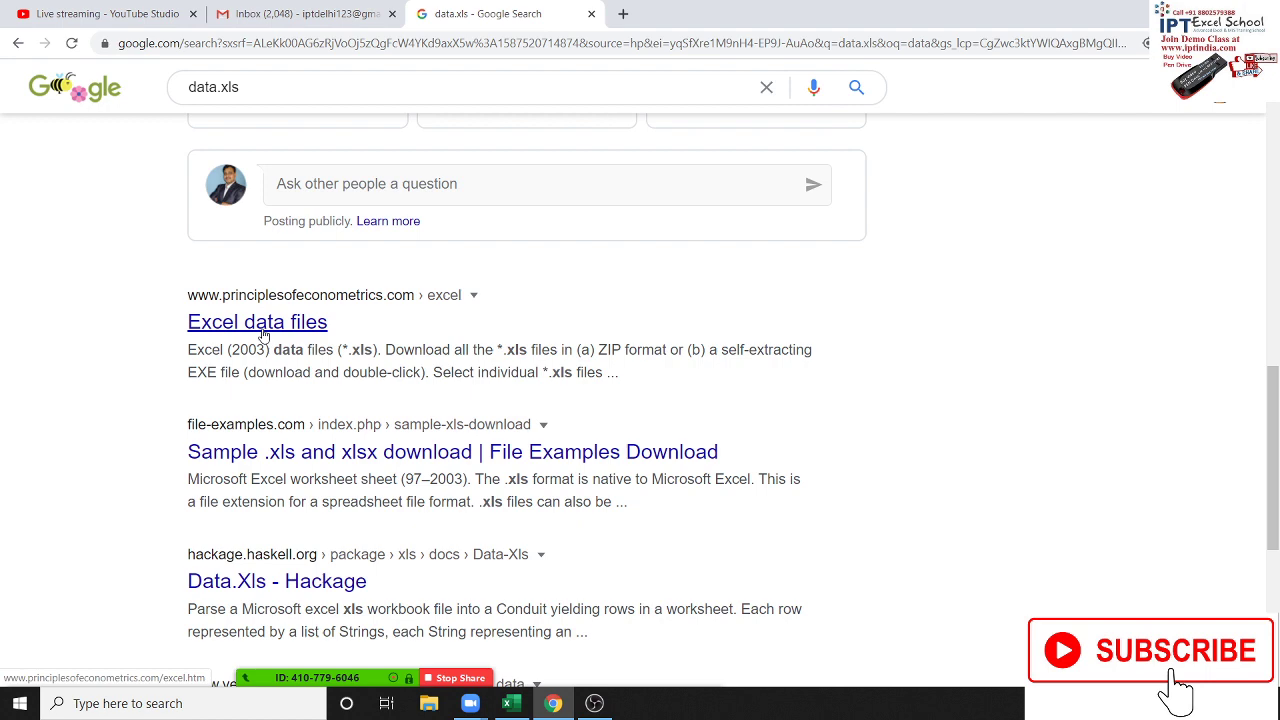
{"action": "scroll", "coordinate": [262, 335], "scroll_direction": "up", "scroll_amount": 4}
{"action": "left_click", "coordinate": [316, 88]}
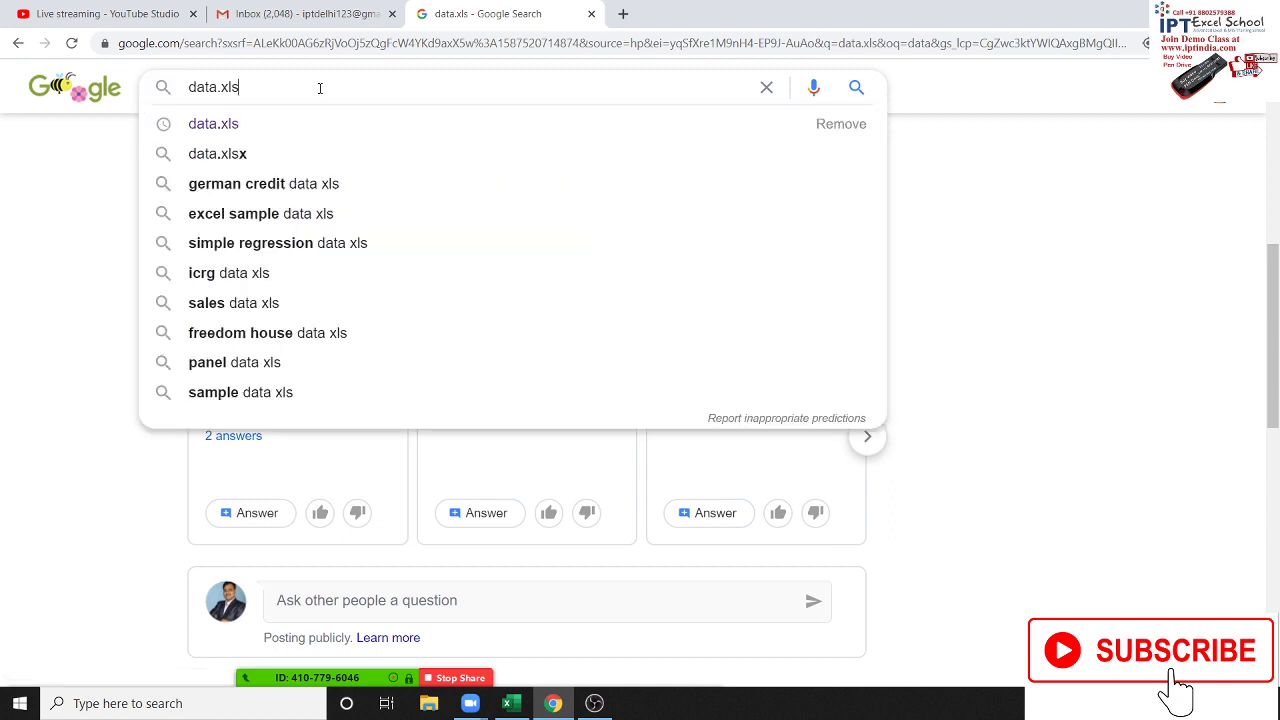
{"action": "type", "text": " dow"}
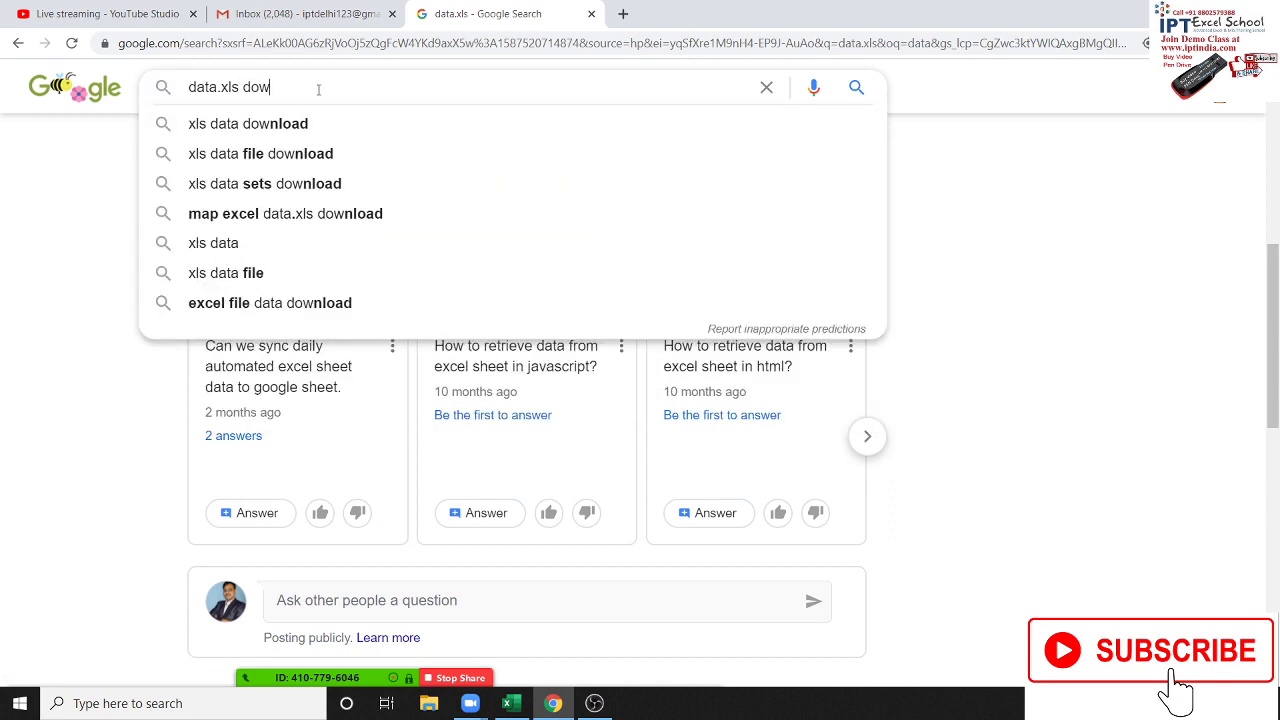
{"action": "key", "text": "Down"}
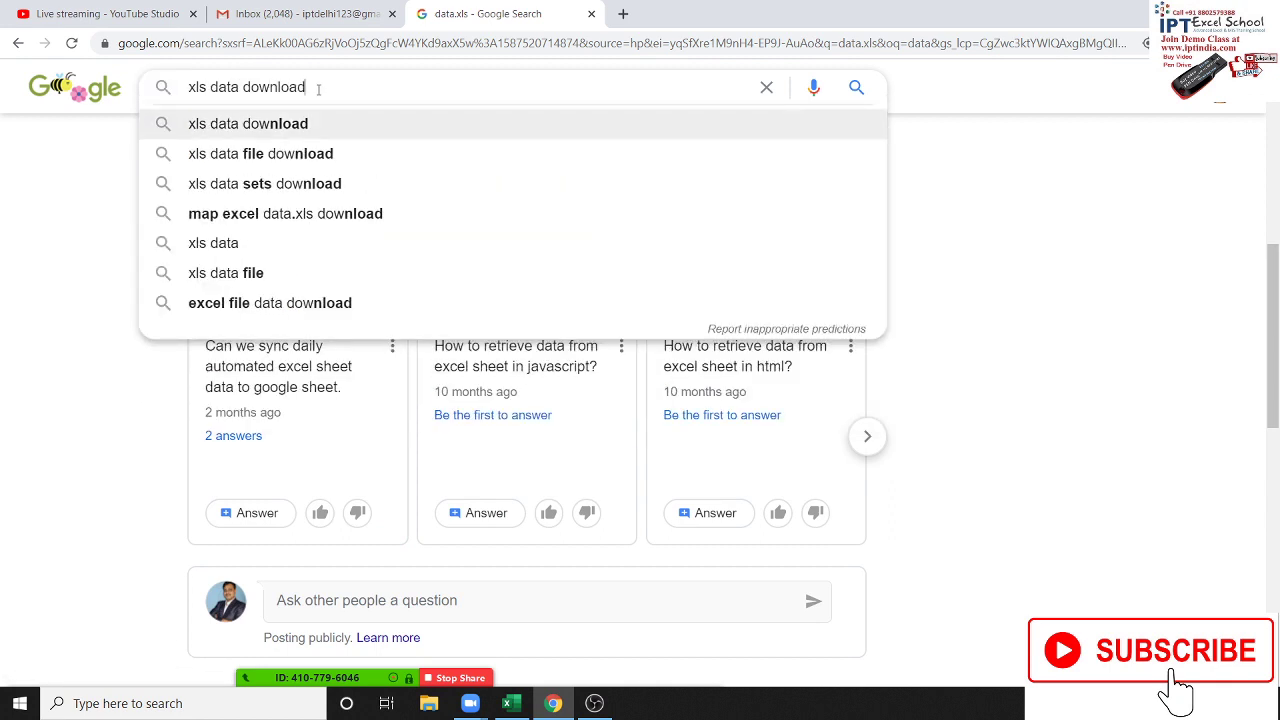
{"action": "key", "text": "Return"}
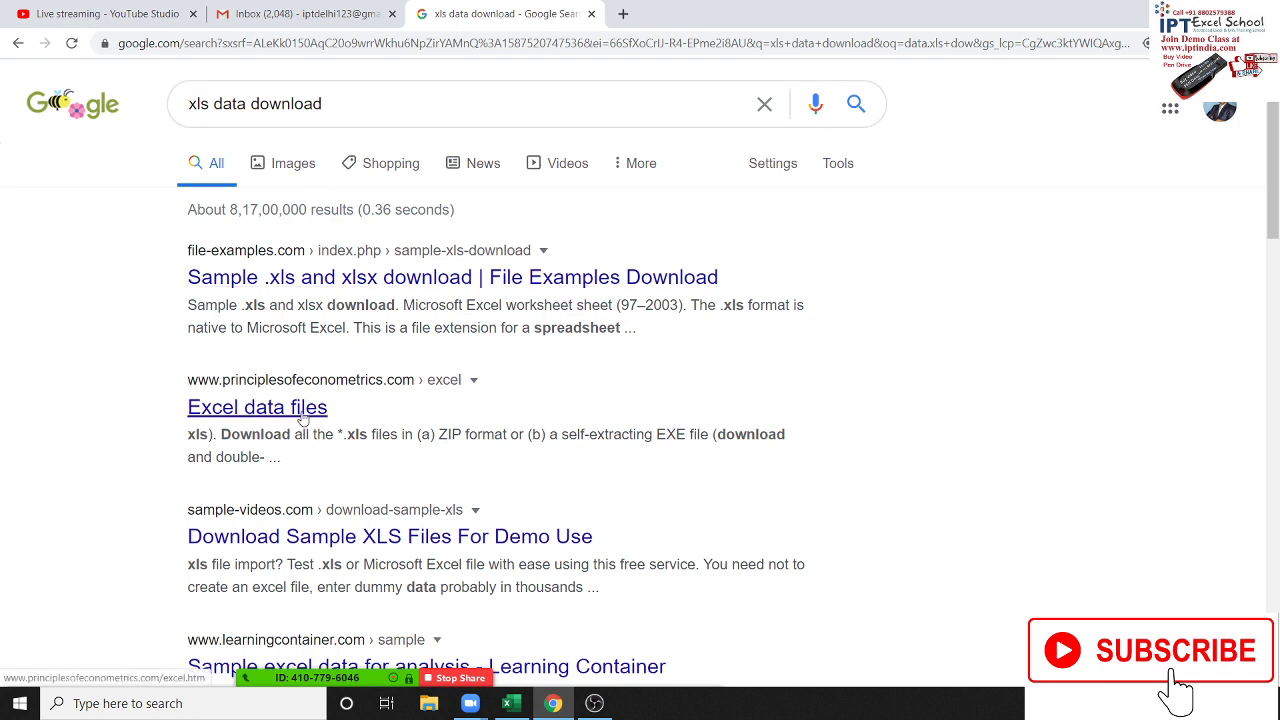
Step: Open the sample-videos.com 'Download Sample XLS Files' result
{"action": "left_click", "coordinate": [401, 551]}
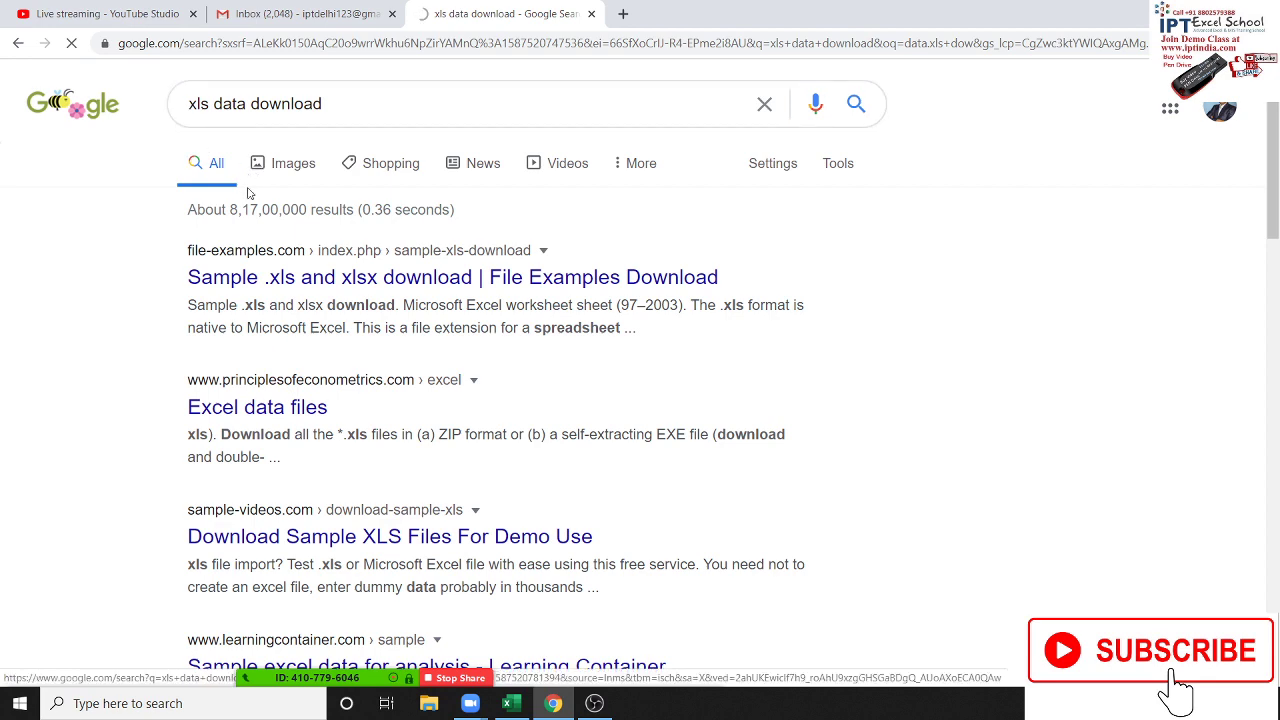
{"action": "scroll", "coordinate": [401, 398], "scroll_direction": "down", "scroll_amount": 3}
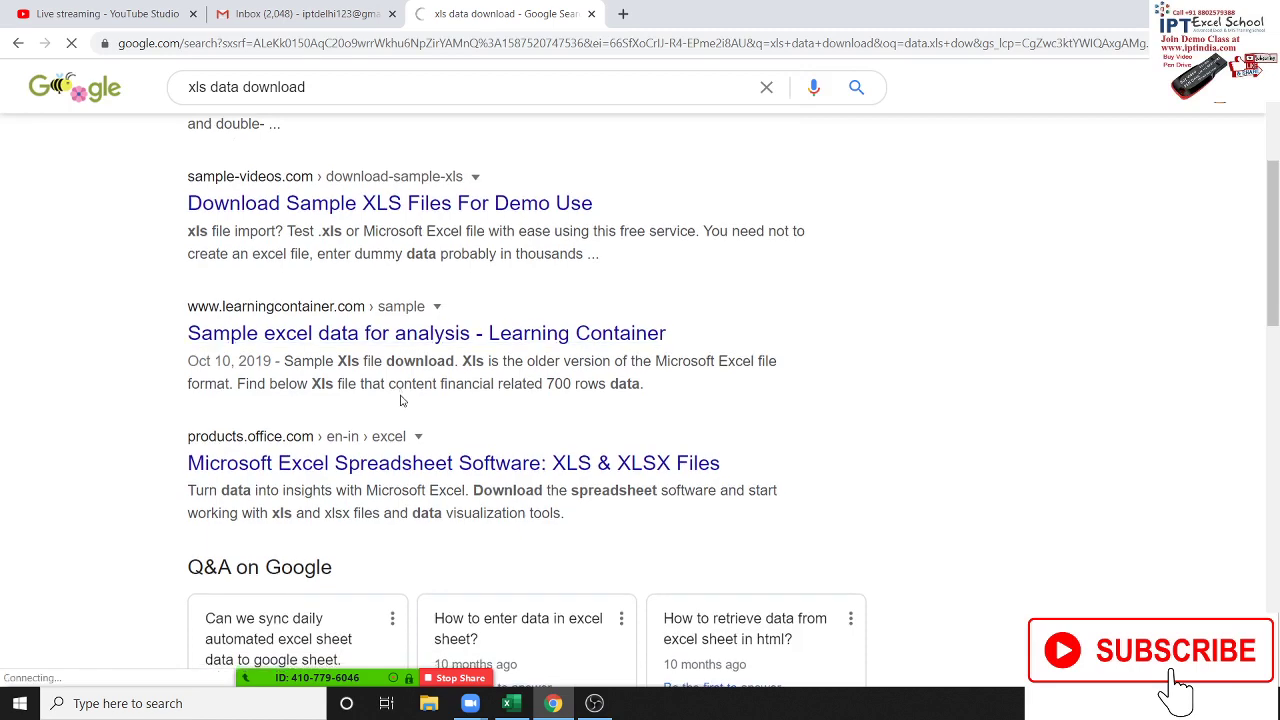
{"action": "scroll", "coordinate": [399, 400], "scroll_direction": "up", "scroll_amount": 2}
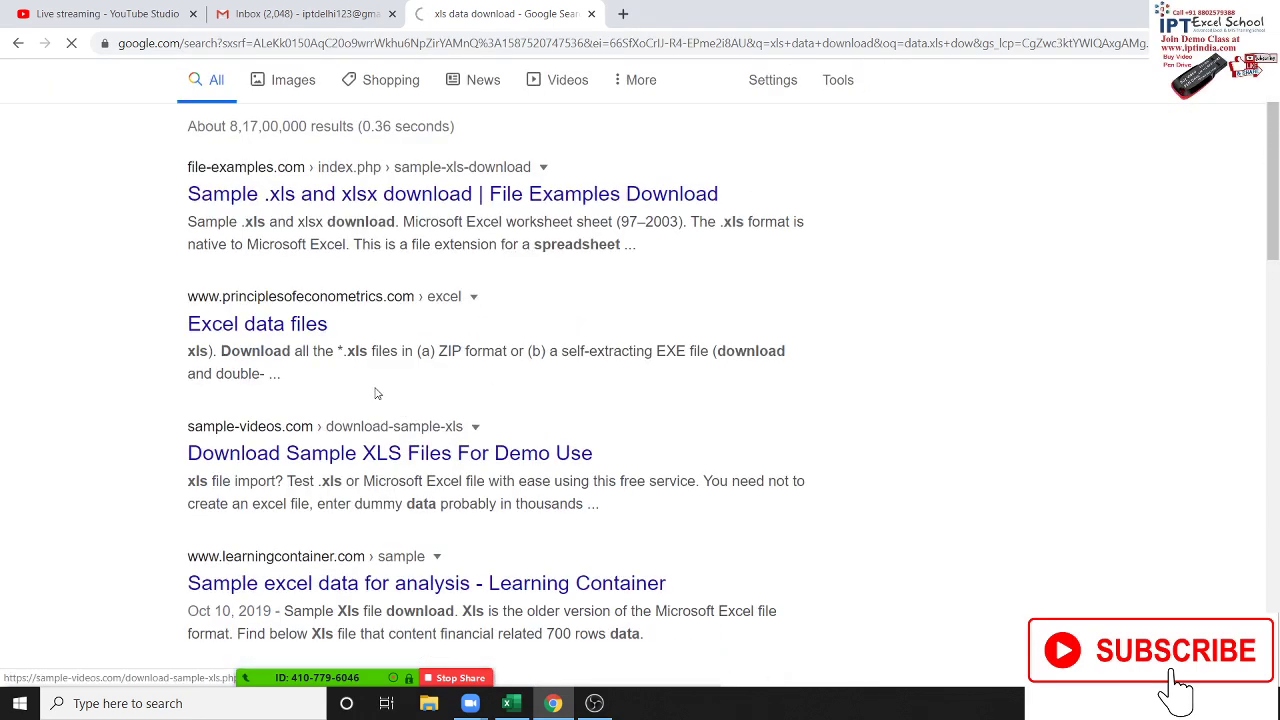
Step: Check the Zoom participants list, close it, and scroll to the sample XLS downloads
{"action": "mouse_move", "coordinate": [318, 672]}
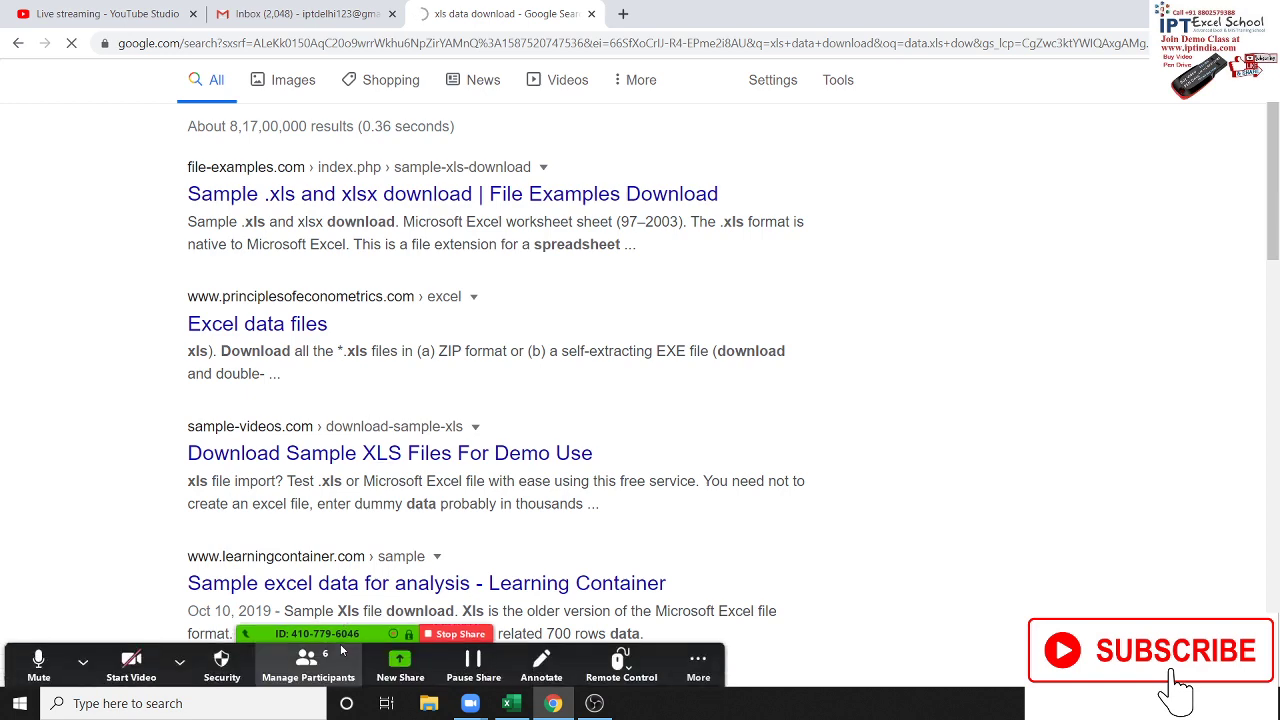
{"action": "left_click", "coordinate": [318, 672]}
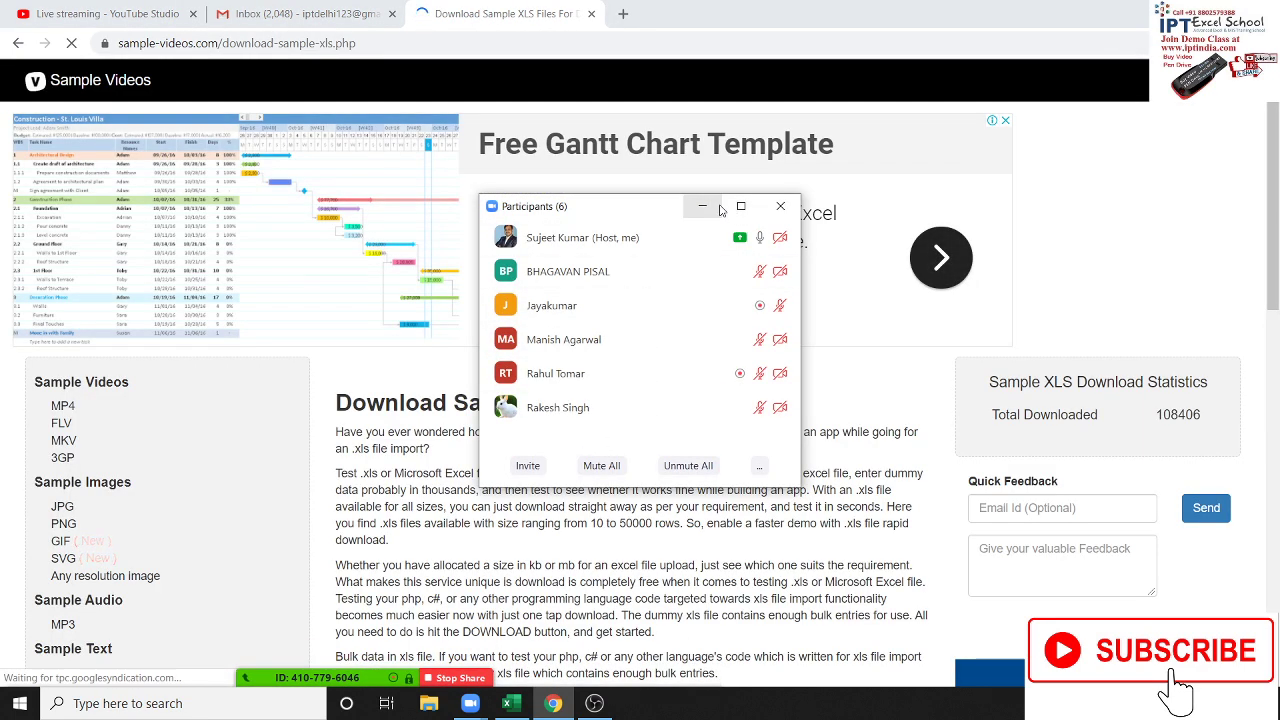
{"action": "left_click", "coordinate": [702, 206]}
{"action": "scroll", "coordinate": [558, 548], "scroll_direction": "down", "scroll_amount": 1}
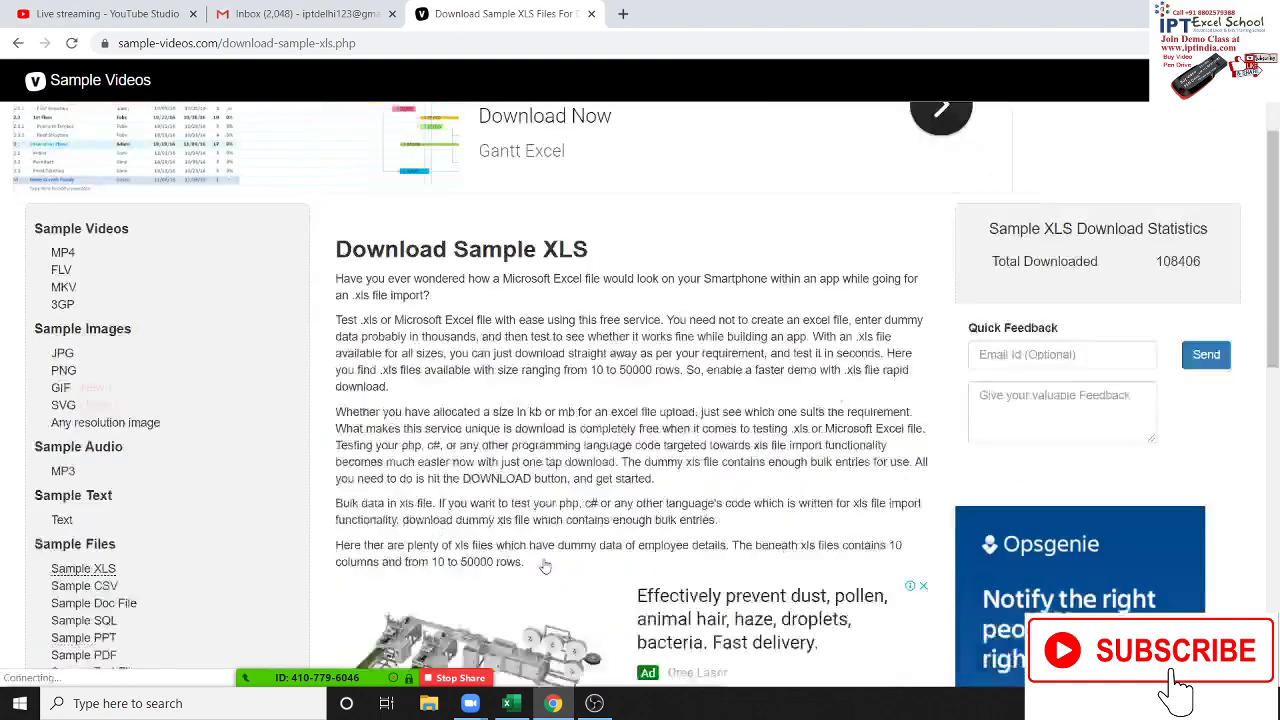
{"action": "scroll", "coordinate": [555, 552], "scroll_direction": "down", "scroll_amount": 2}
{"action": "scroll", "coordinate": [545, 558], "scroll_direction": "down", "scroll_amount": 2}
{"action": "scroll", "coordinate": [541, 561], "scroll_direction": "down", "scroll_amount": 2}
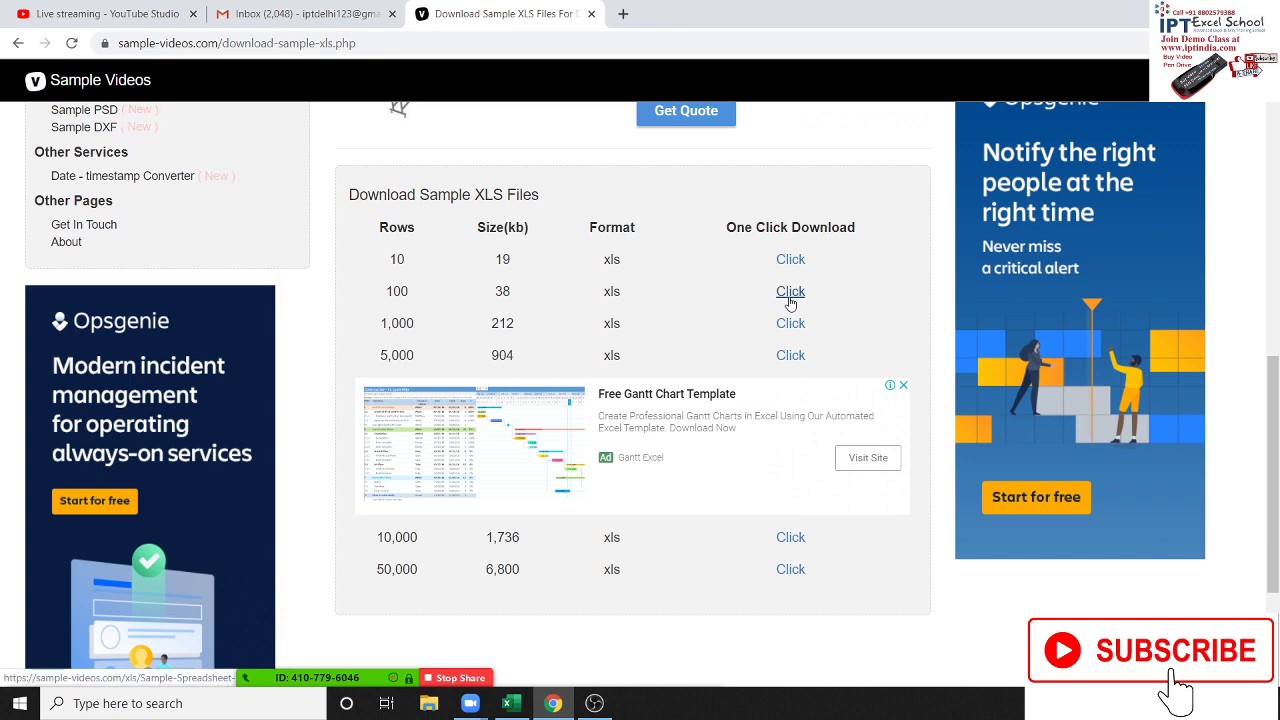
Step: Try downloading the 100-row sample XLS and retry the failed download
{"action": "left_click", "coordinate": [790, 296]}
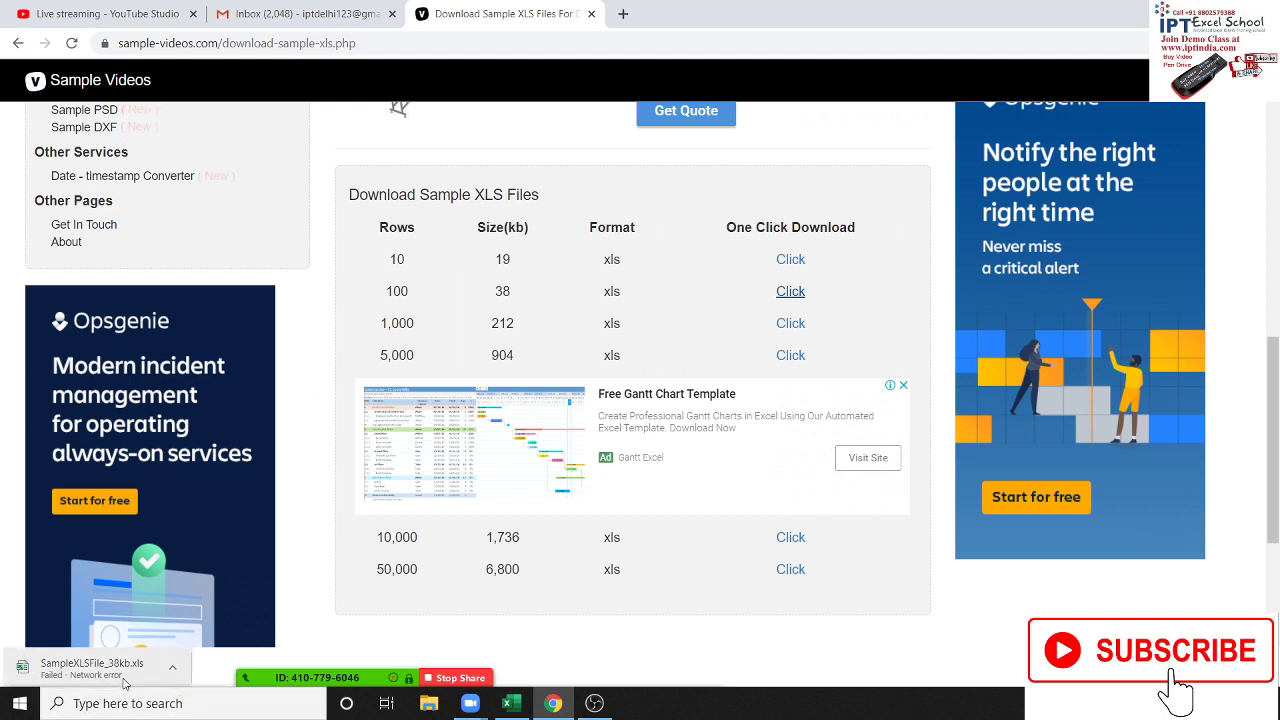
{"action": "left_click", "coordinate": [172, 667]}
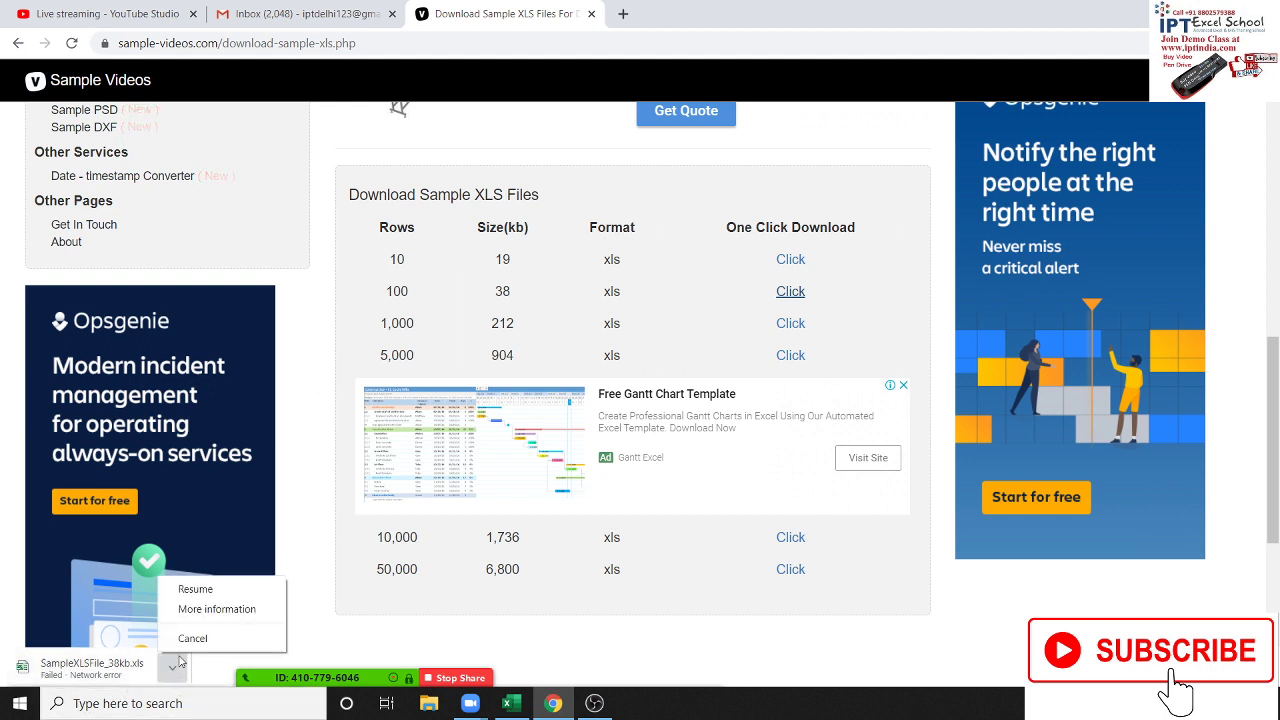
{"action": "left_click", "coordinate": [196, 591]}
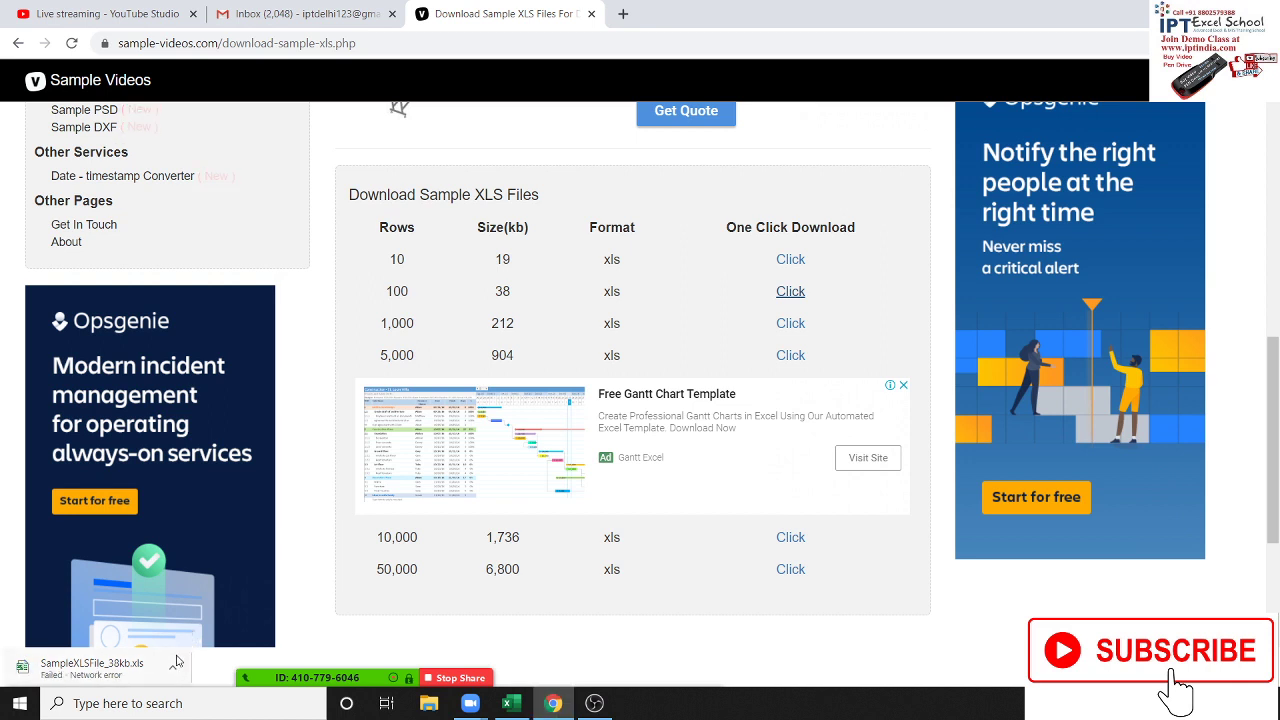
{"action": "left_click", "coordinate": [790, 293]}
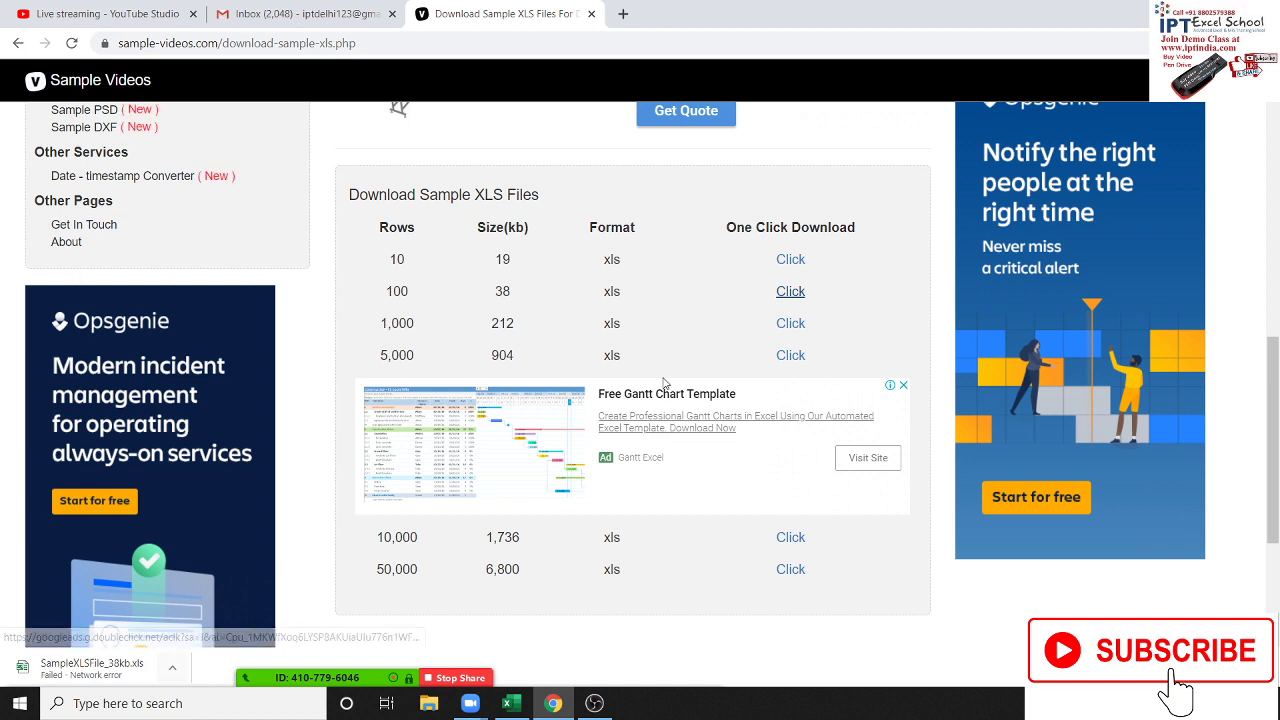
{"action": "left_click", "coordinate": [790, 324]}
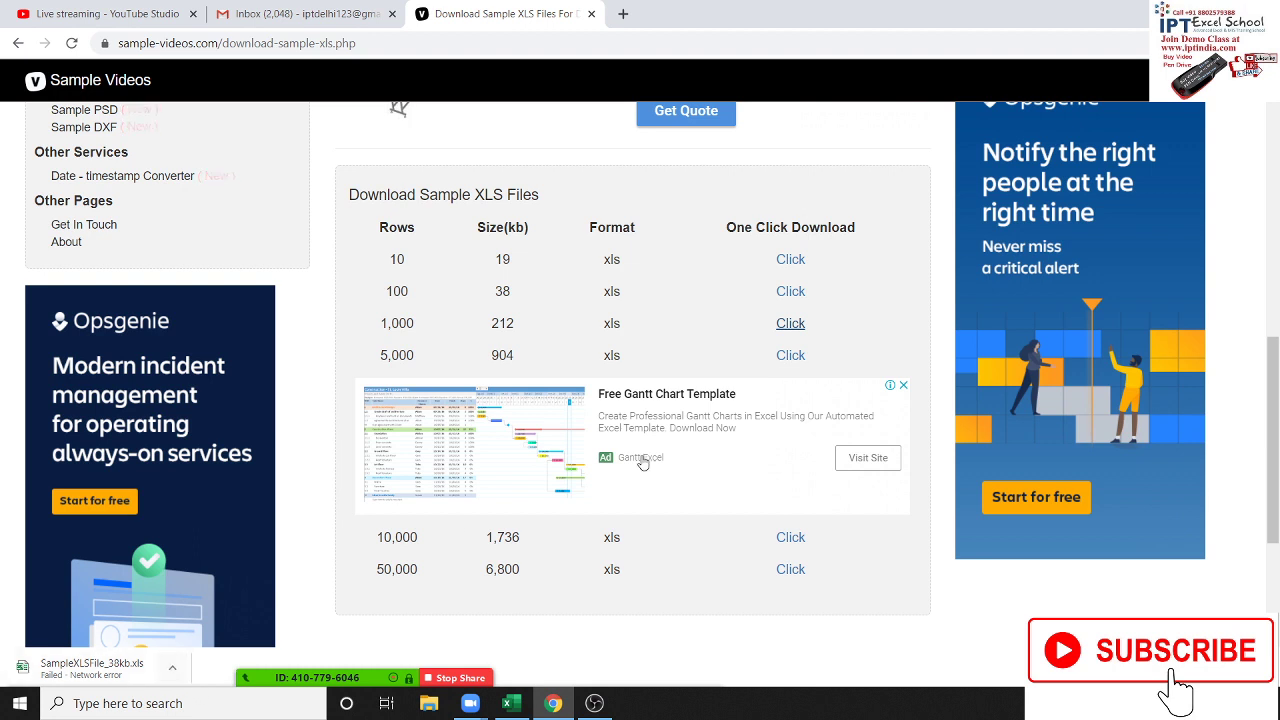
Step: Copy the 100-row file's link address and return to Excel
{"action": "mouse_move", "coordinate": [300, 678]}
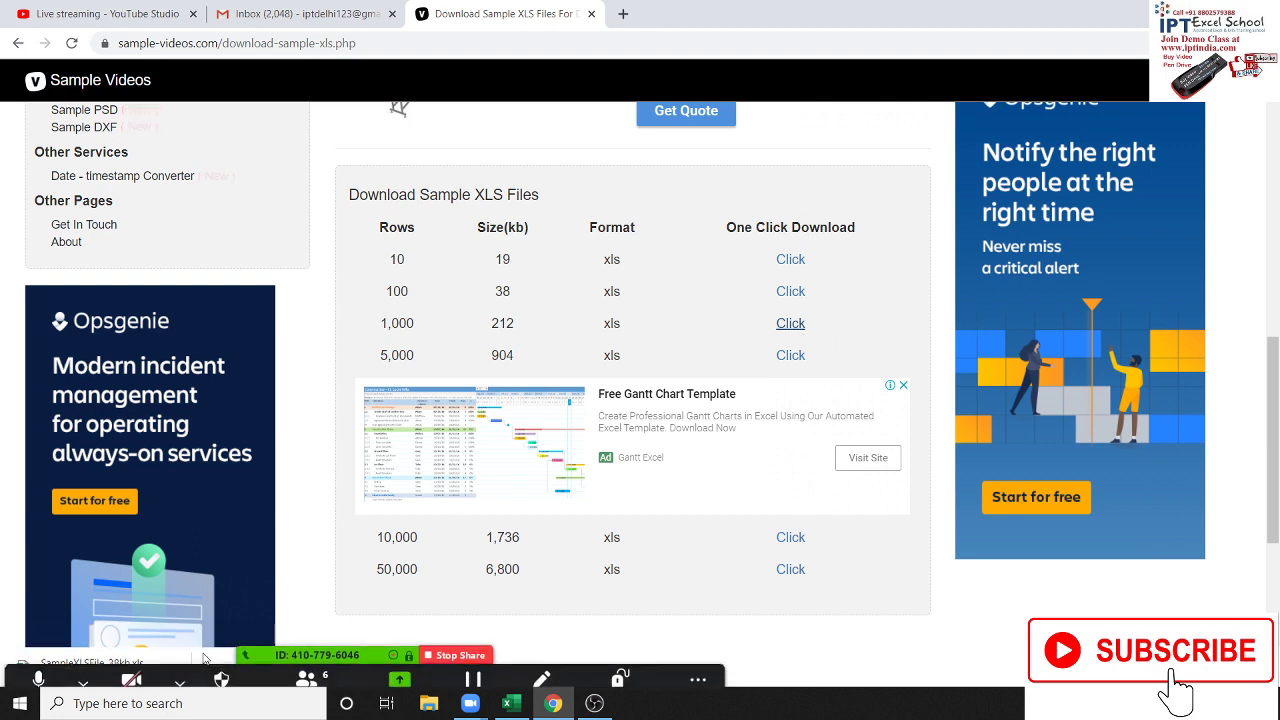
{"action": "left_click", "coordinate": [180, 660]}
{"action": "left_click", "coordinate": [250, 634]}
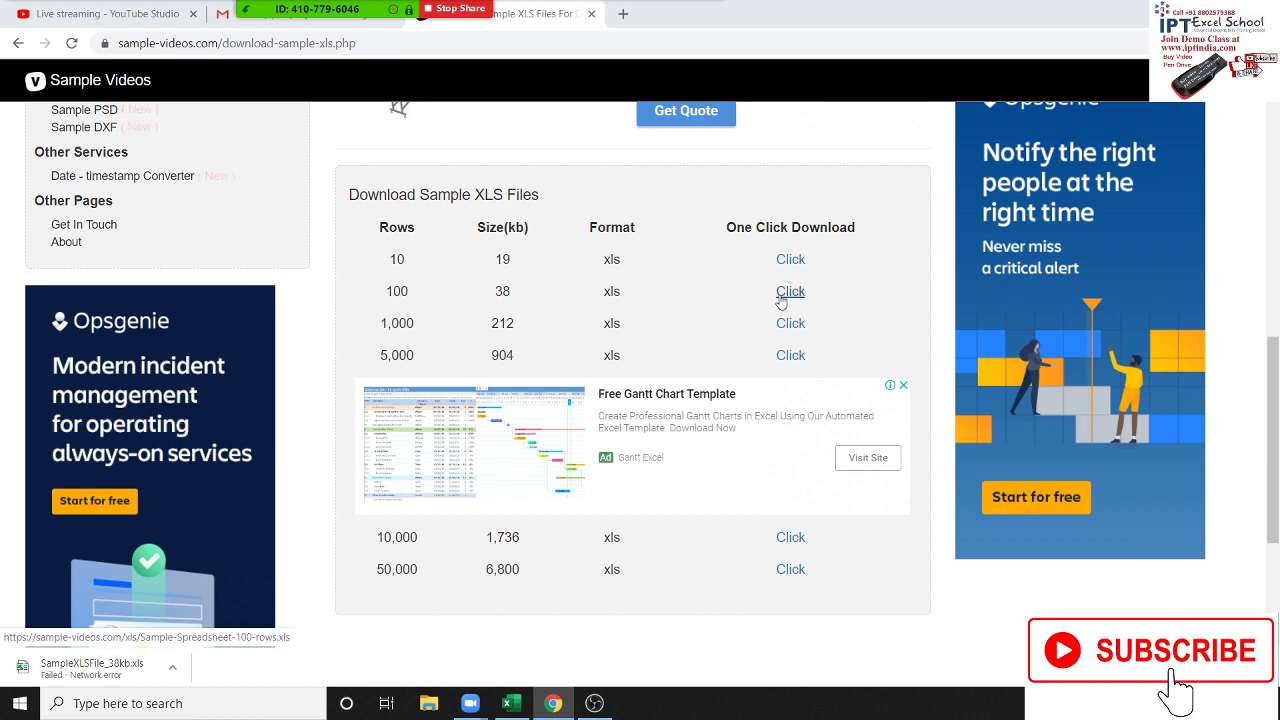
{"action": "right_click", "coordinate": [782, 296]}
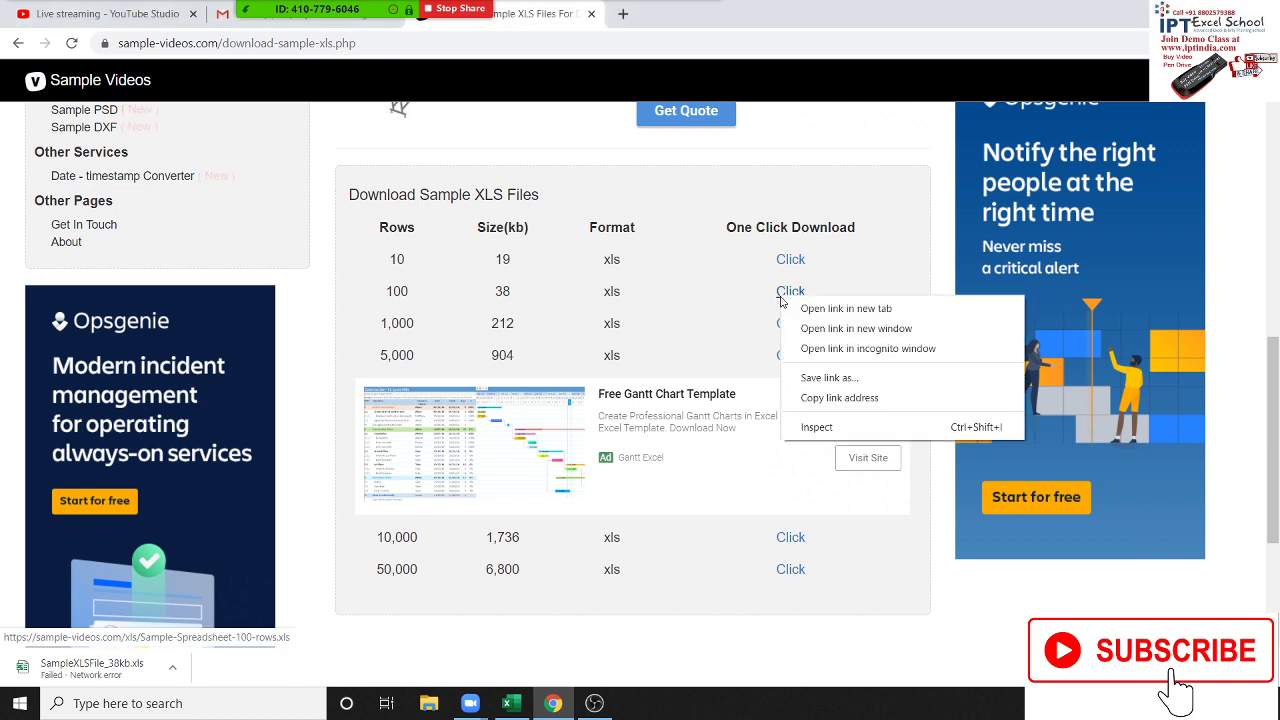
{"action": "left_click", "coordinate": [818, 397]}
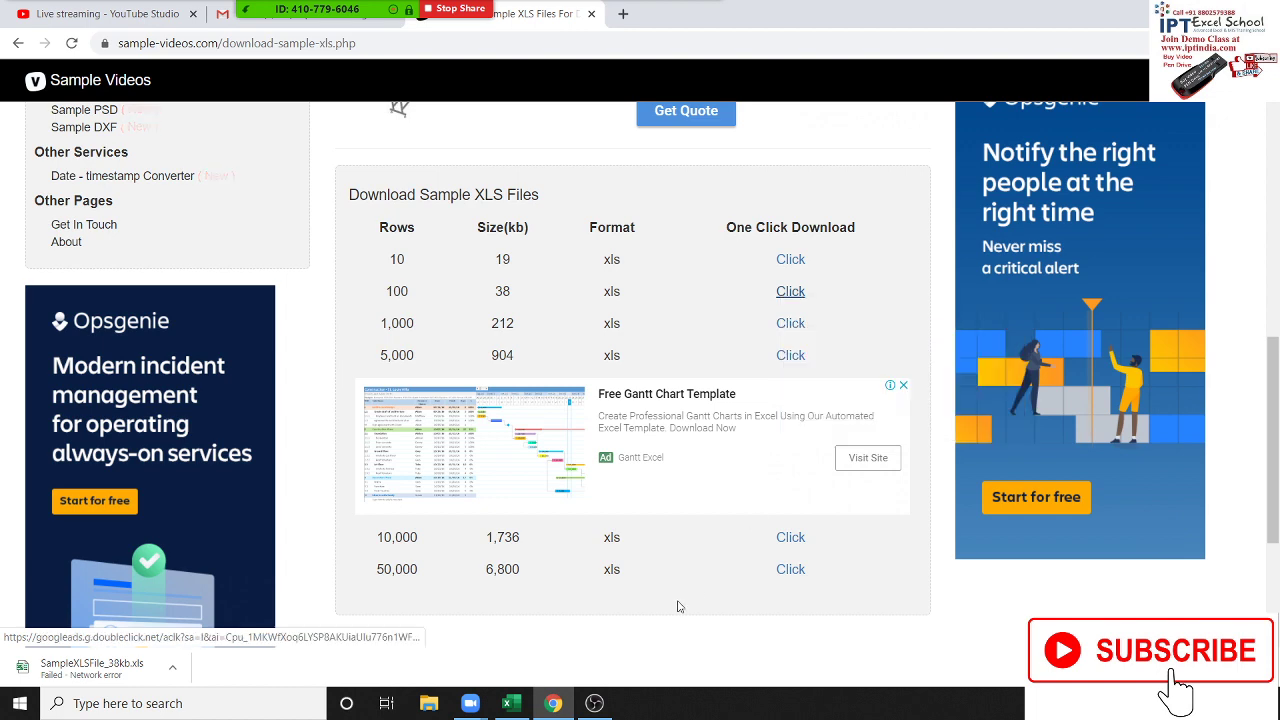
{"action": "left_click", "coordinate": [507, 704]}
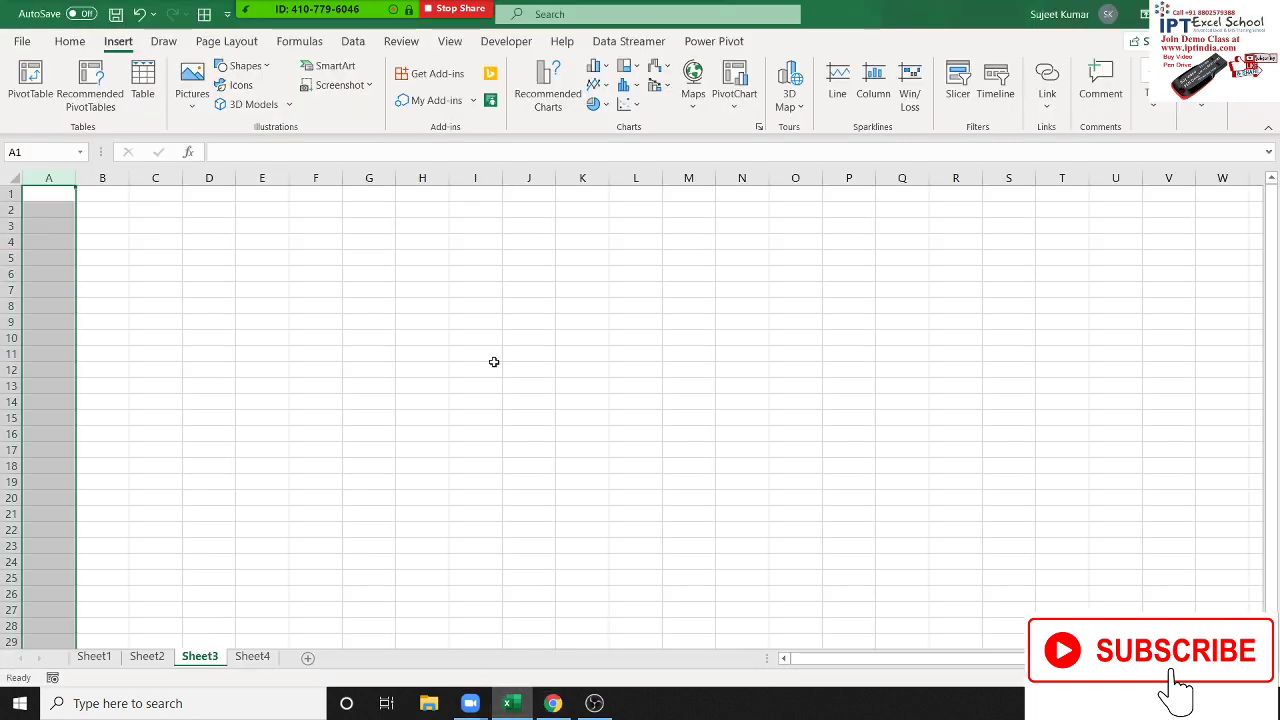
Step: From cell A2, start a PivotTable on an external data source and browse for more connection files
{"action": "left_click", "coordinate": [60, 208]}
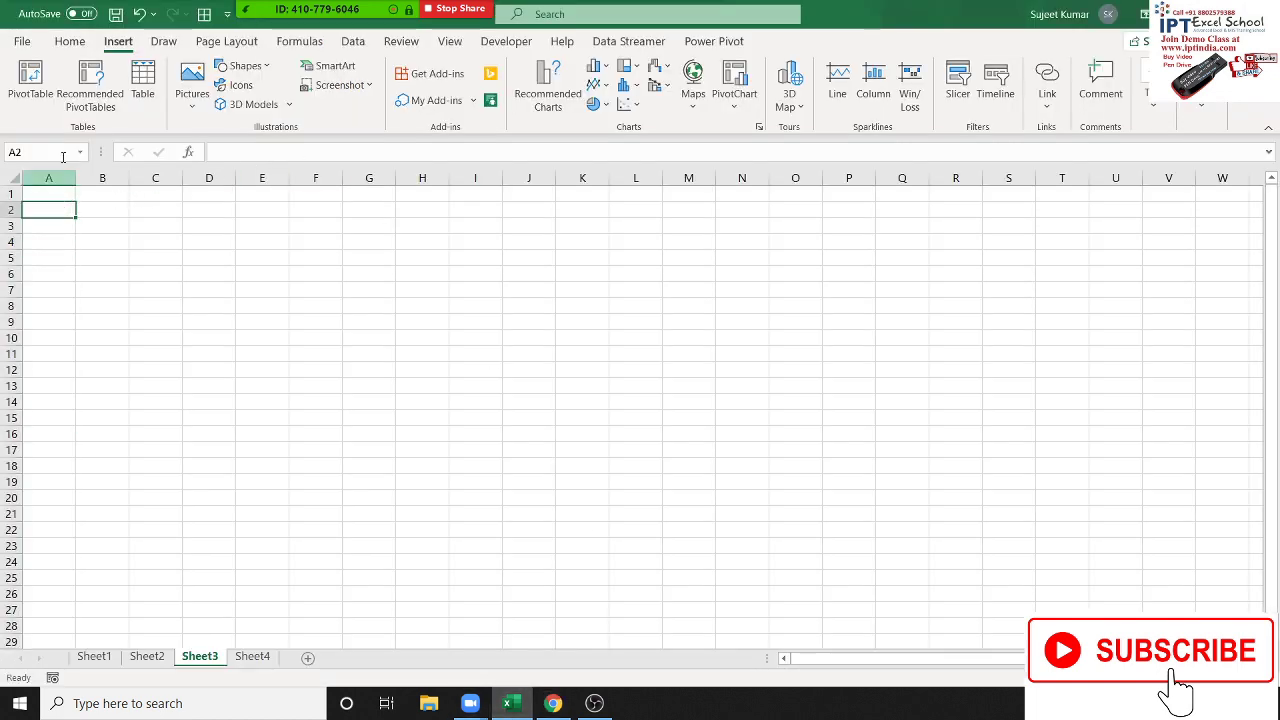
{"action": "left_click", "coordinate": [31, 90]}
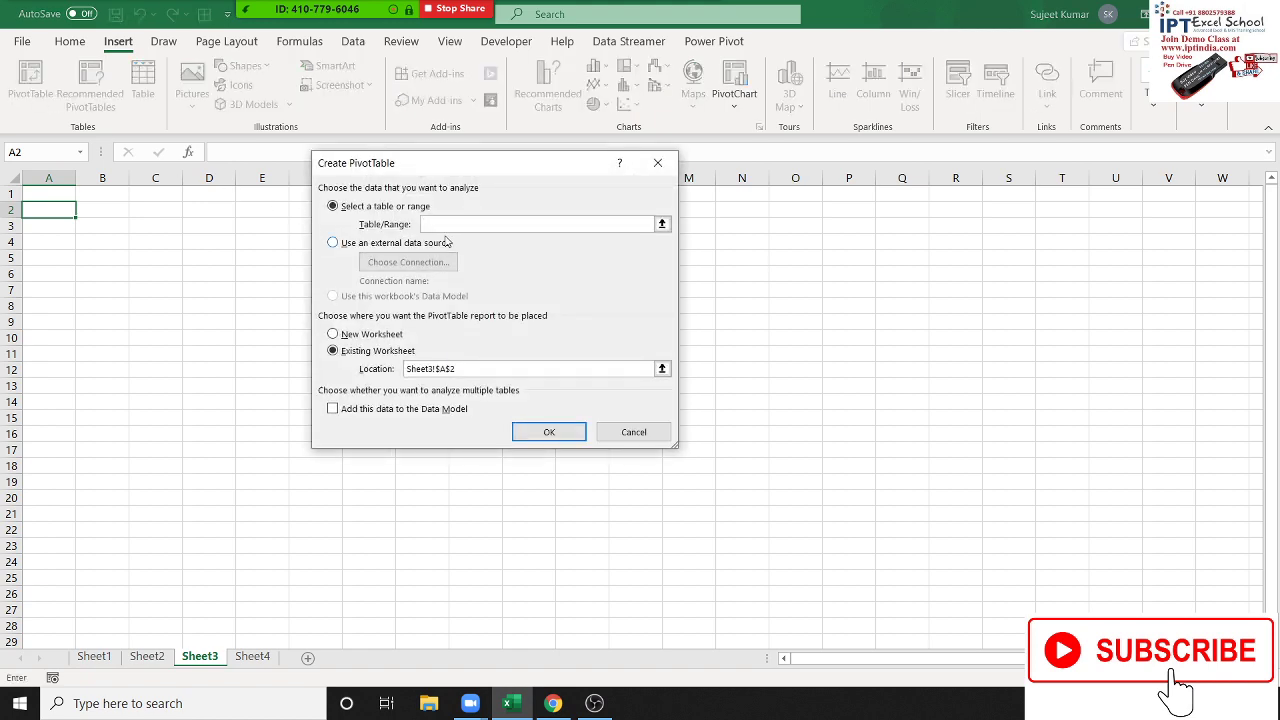
{"action": "left_click", "coordinate": [345, 244]}
{"action": "left_click", "coordinate": [371, 263]}
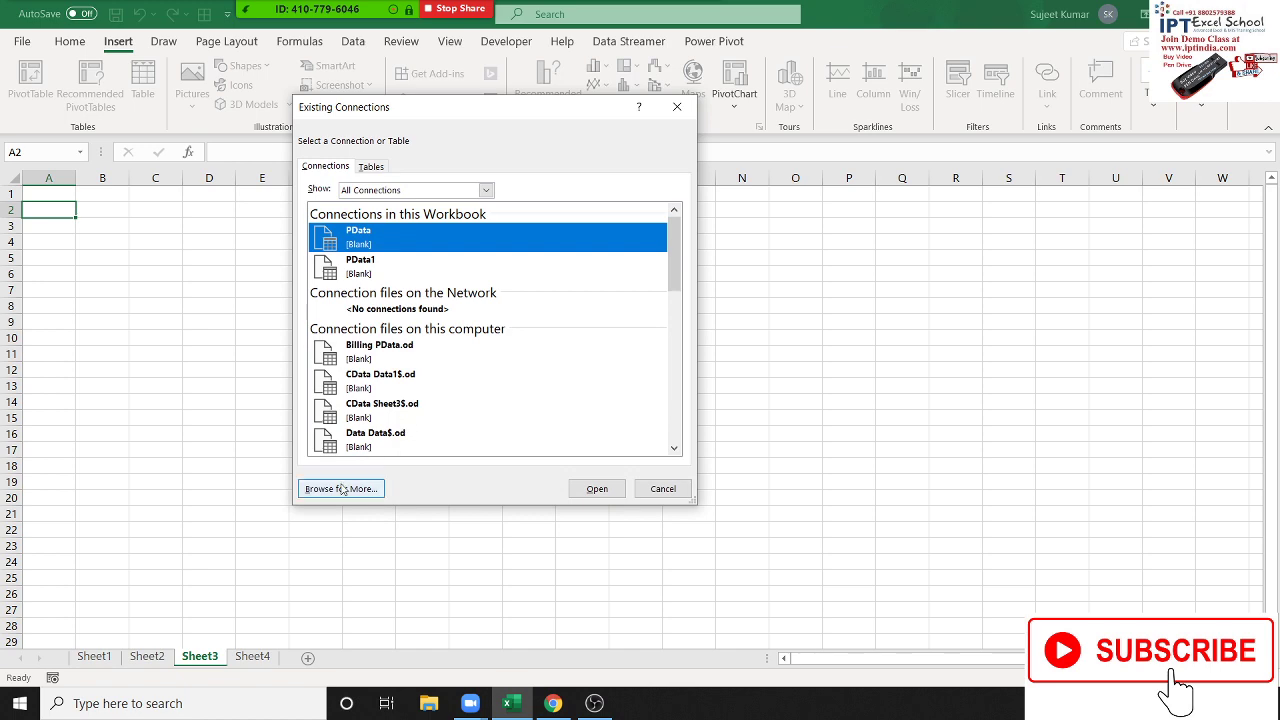
{"action": "left_click", "coordinate": [342, 488]}
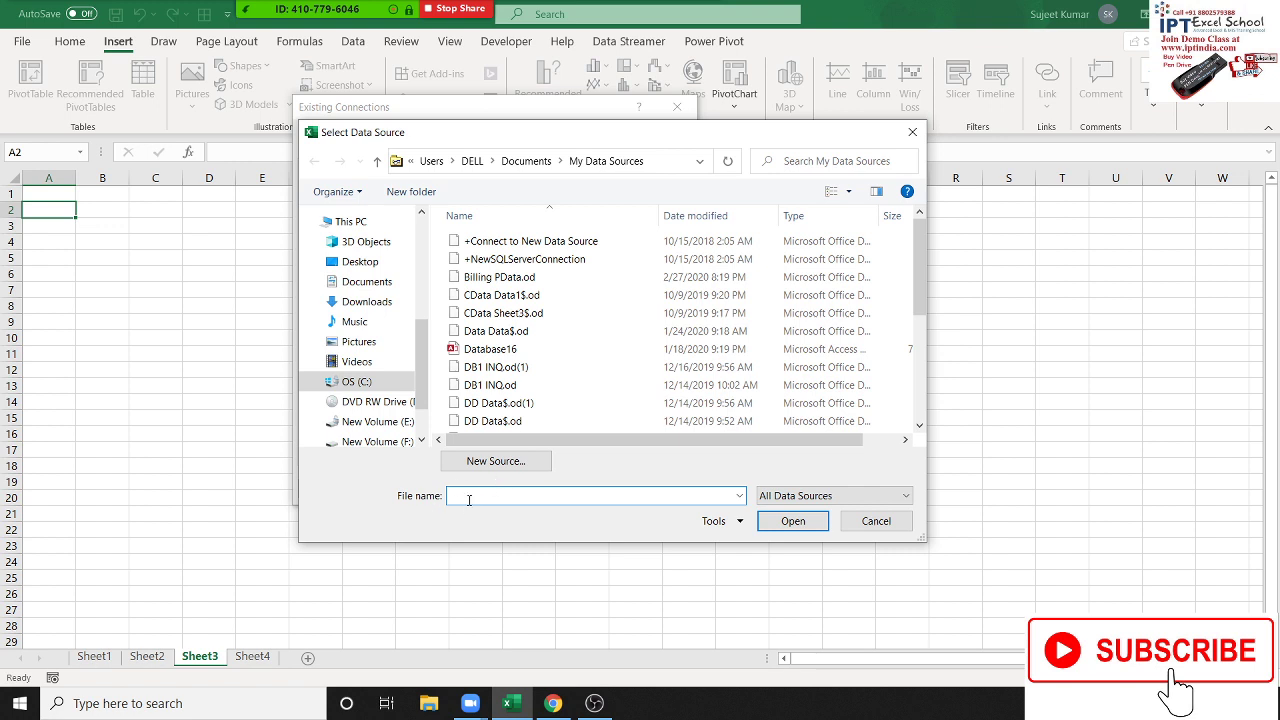
Step: Paste the Sample-Spreadsheet-100-rows.xls web address as the file name and open it
{"action": "key", "text": "ctrl+v"}
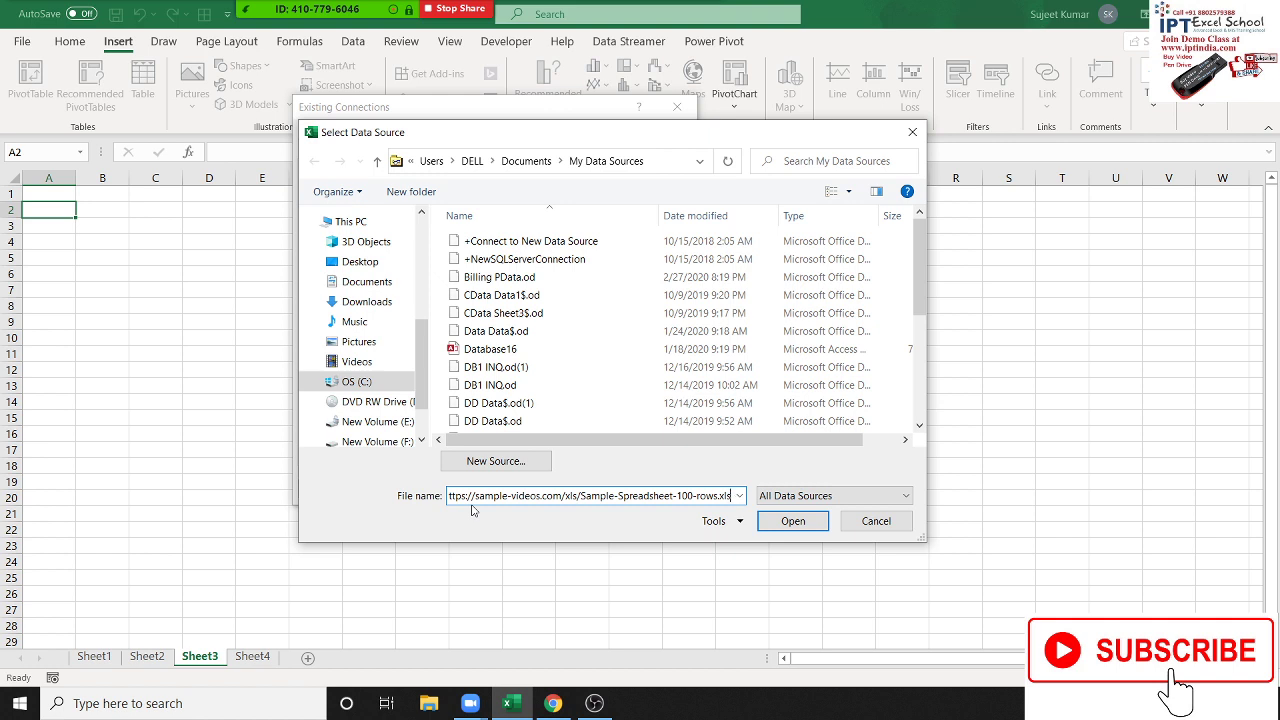
{"action": "left_click", "coordinate": [806, 532]}
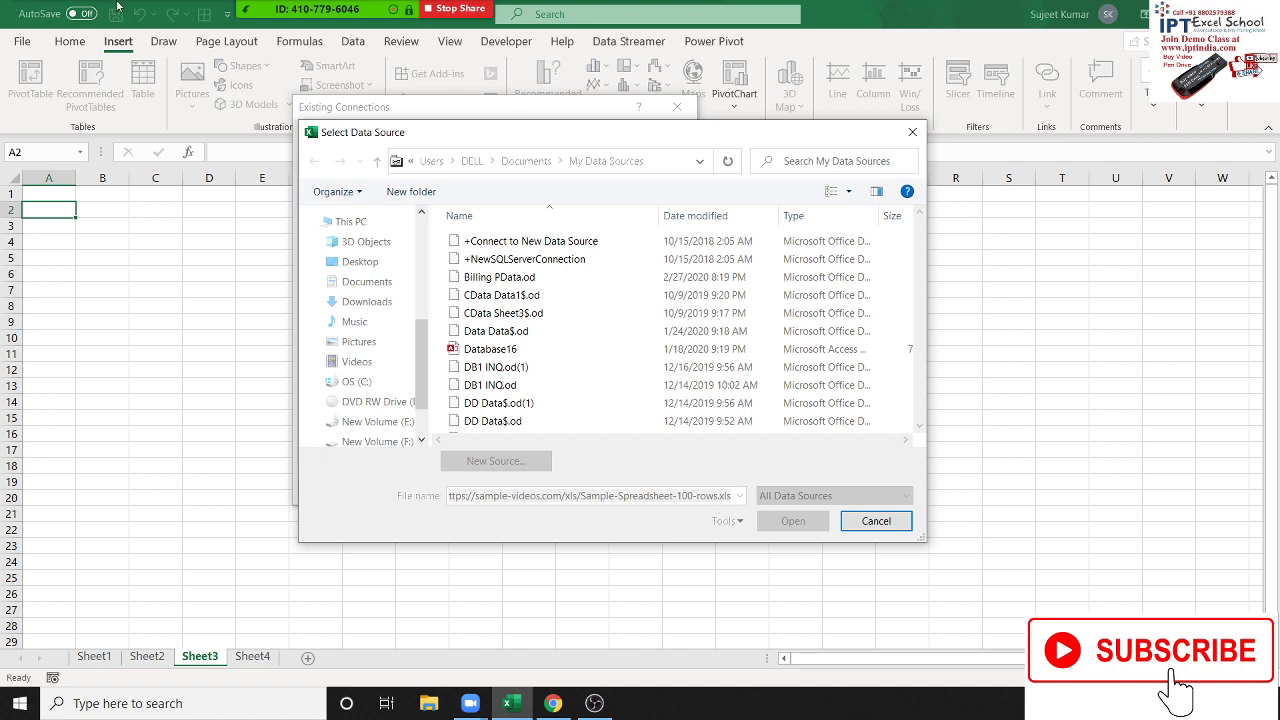
{"action": "left_click", "coordinate": [332, 22]}
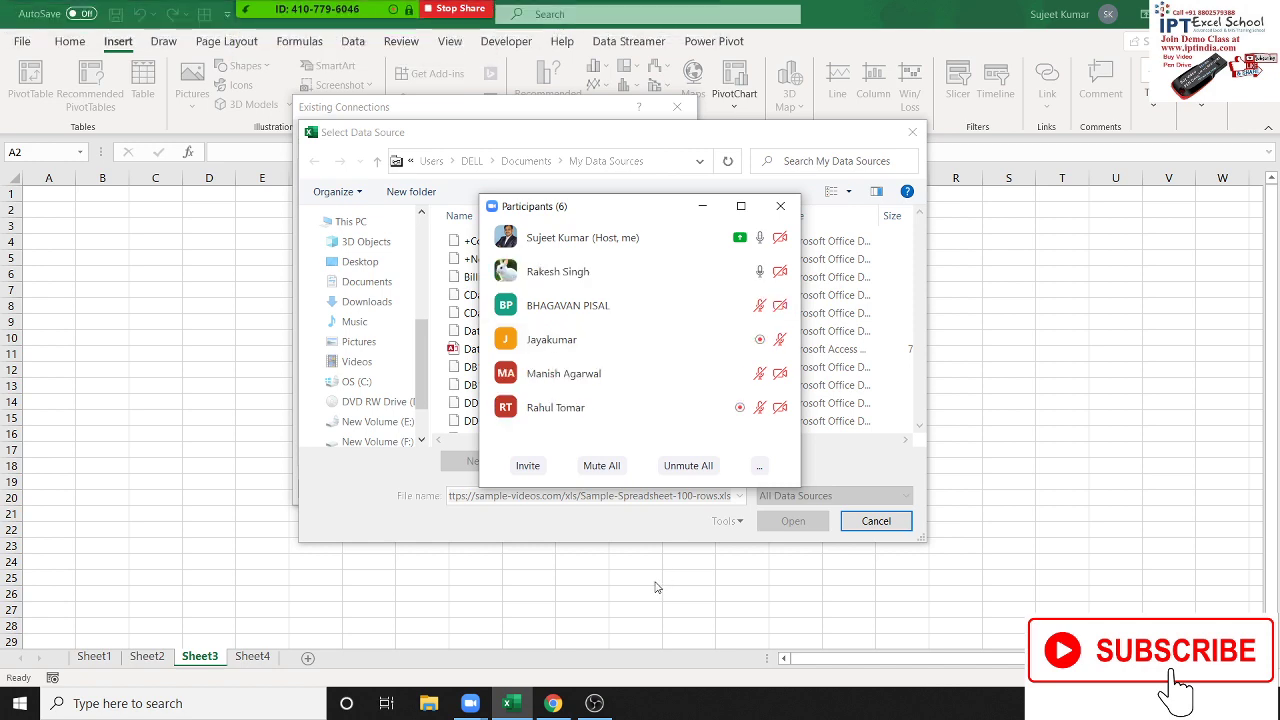
Step: Move the Zoom participants window aside while Excel reports 'Path does not exist'
{"action": "left_click_drag", "start_coordinate": [587, 212], "coordinate": [1019, 94]}
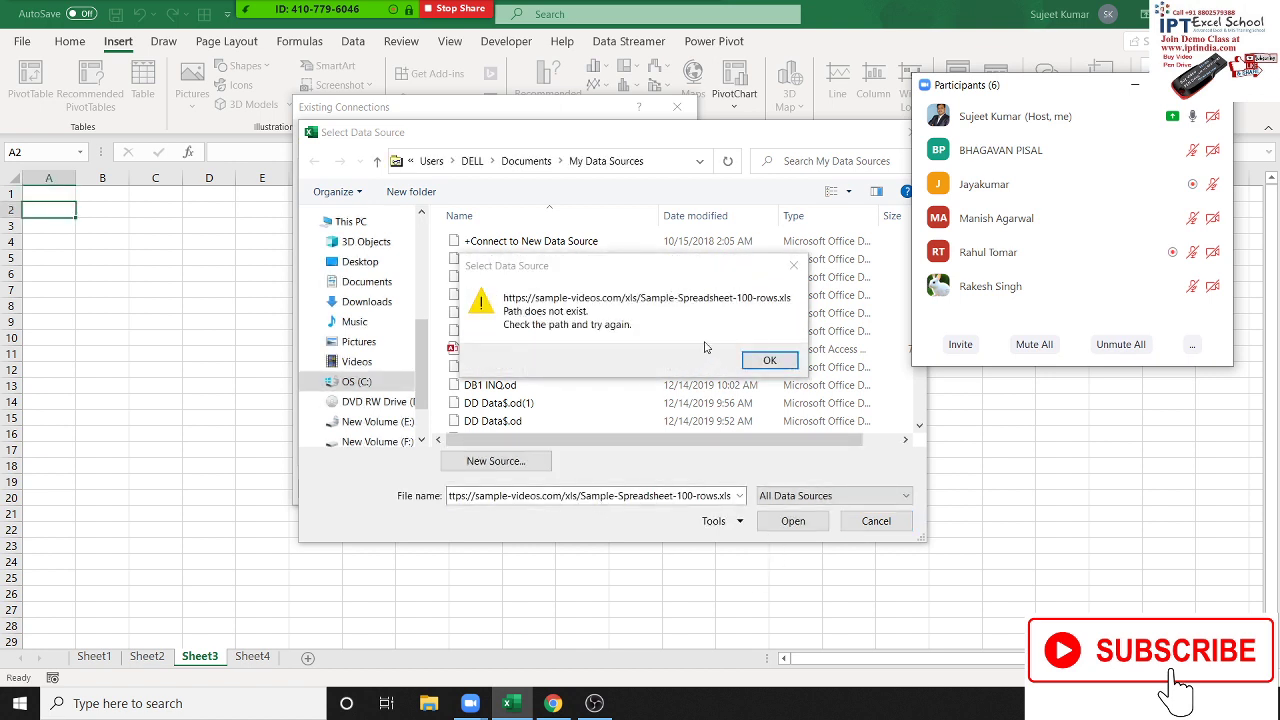
Step: Dismiss the path error and cancel the Select Data Source, Existing Connections and Create PivotTable dialogs
{"action": "left_click", "coordinate": [762, 361]}
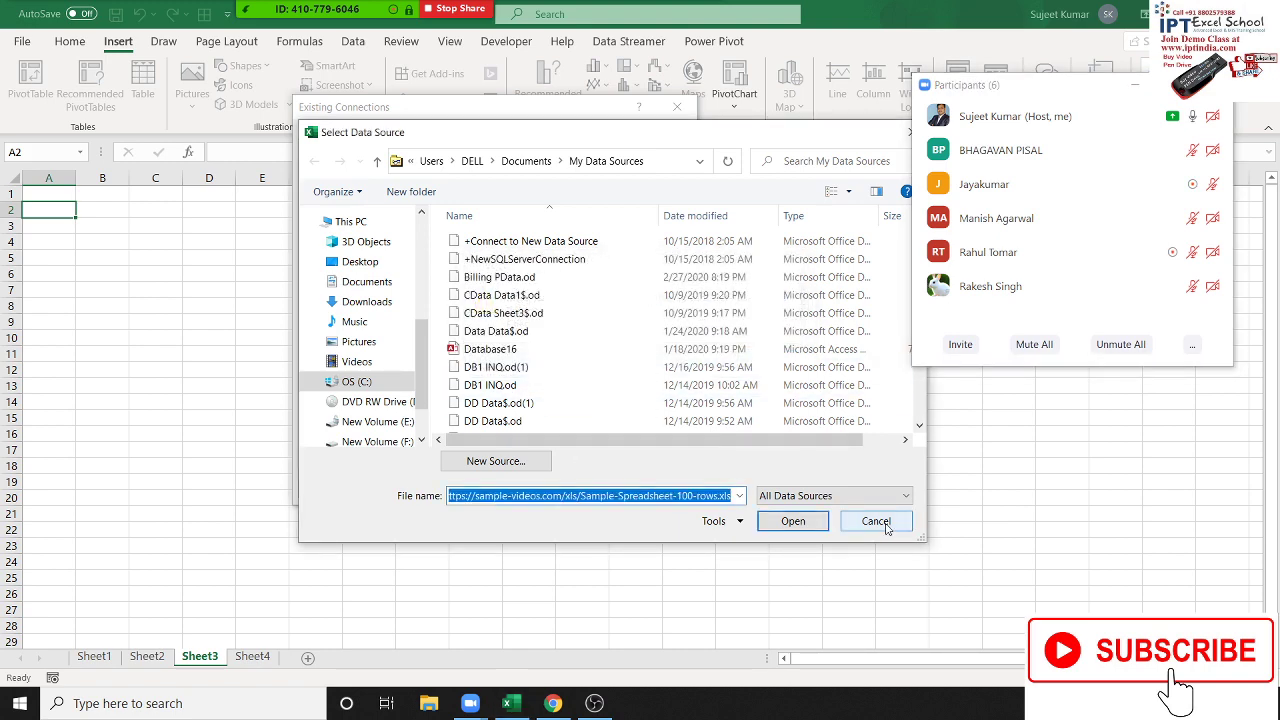
{"action": "left_click", "coordinate": [876, 522]}
{"action": "left_click", "coordinate": [668, 492]}
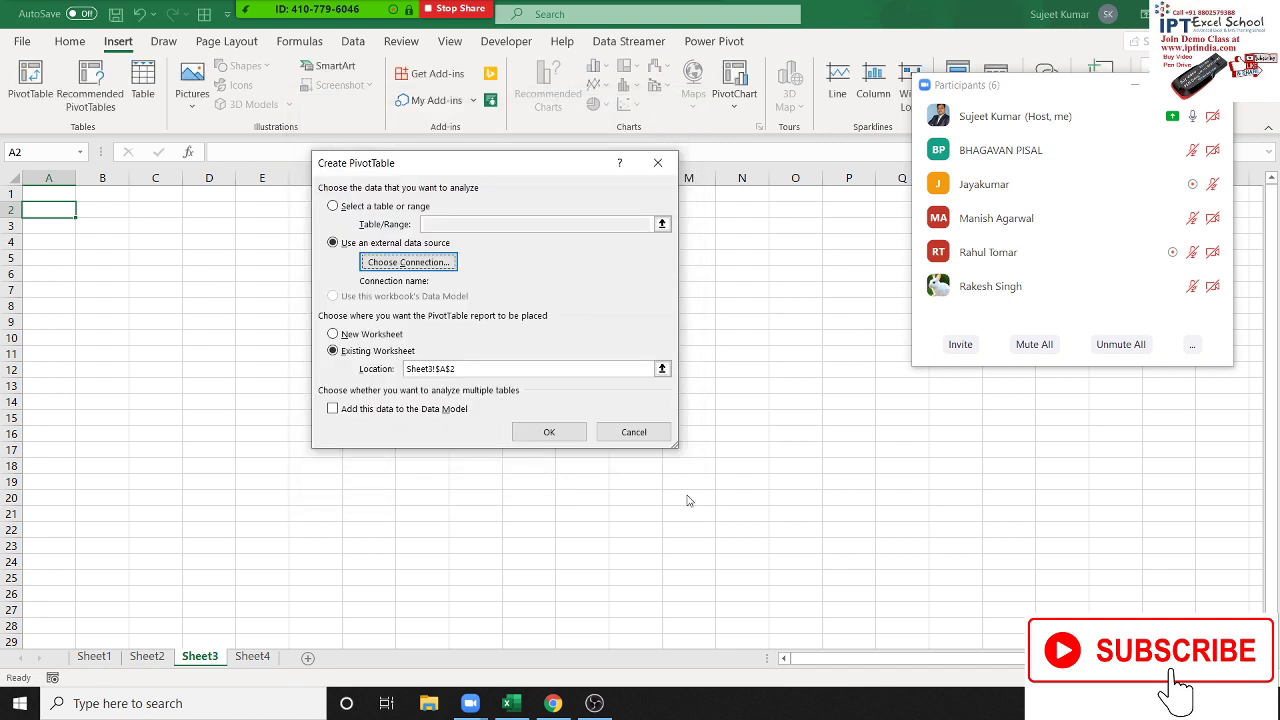
{"action": "left_click", "coordinate": [632, 432]}
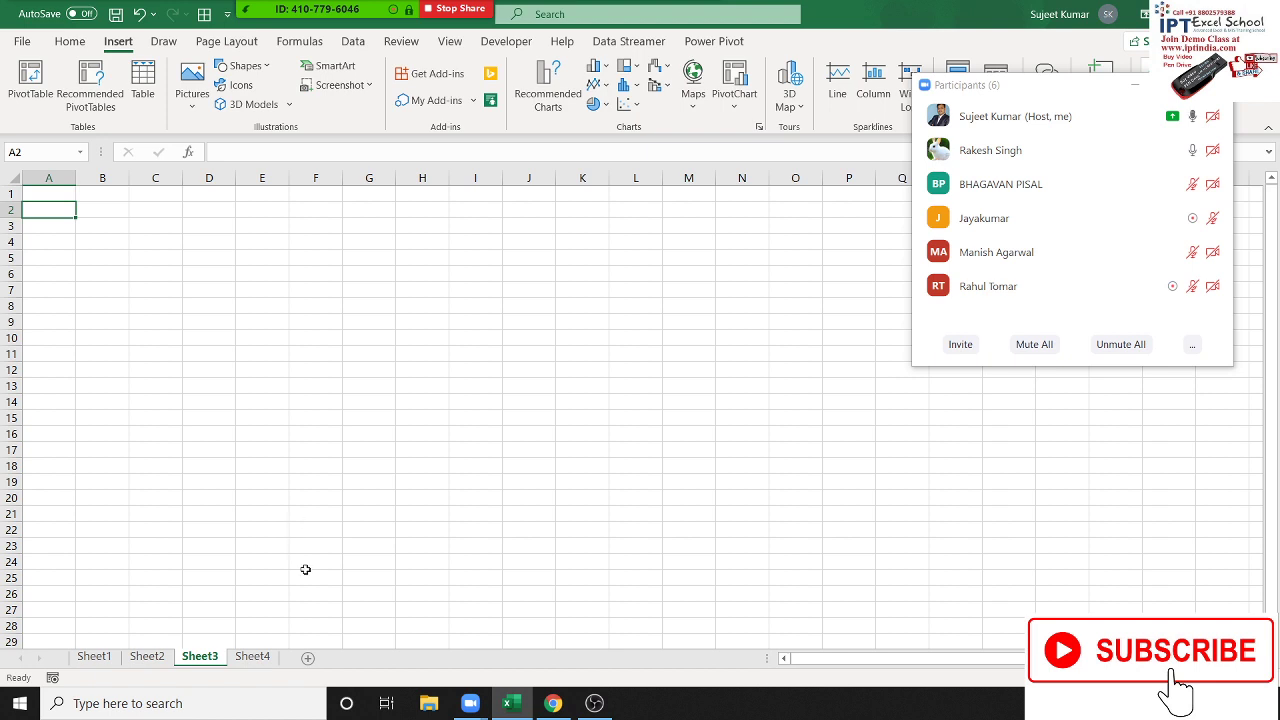
Step: End the Zoom meeting for everyone and bring OBS Studio to the front
{"action": "left_click", "coordinate": [712, 18]}
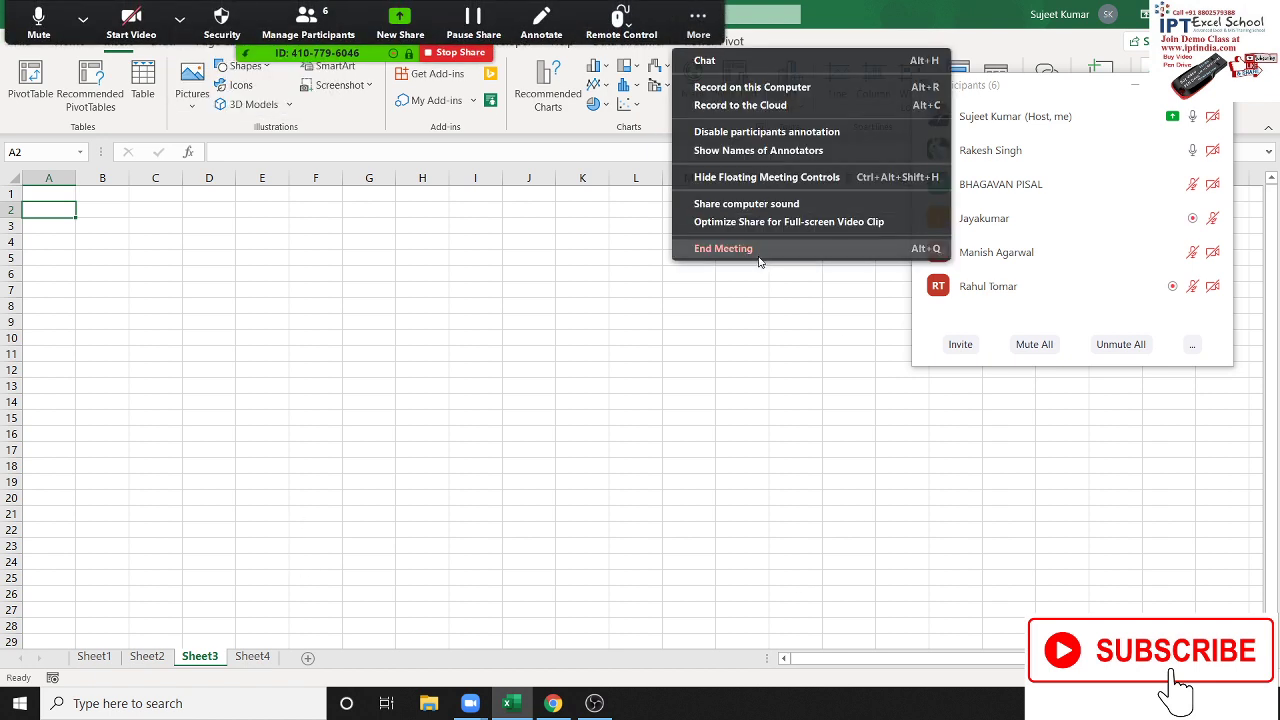
{"action": "left_click", "coordinate": [750, 270]}
{"action": "left_click", "coordinate": [688, 16]}
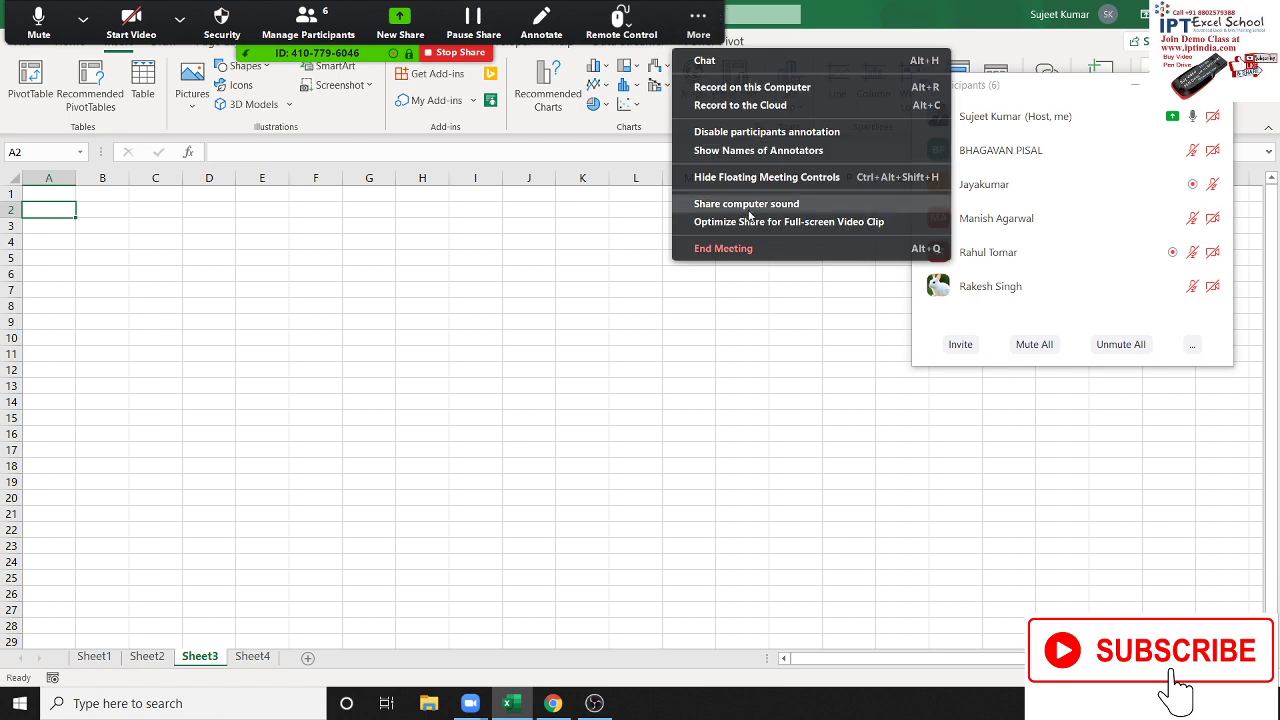
{"action": "left_click", "coordinate": [730, 249]}
{"action": "left_click", "coordinate": [656, 411]}
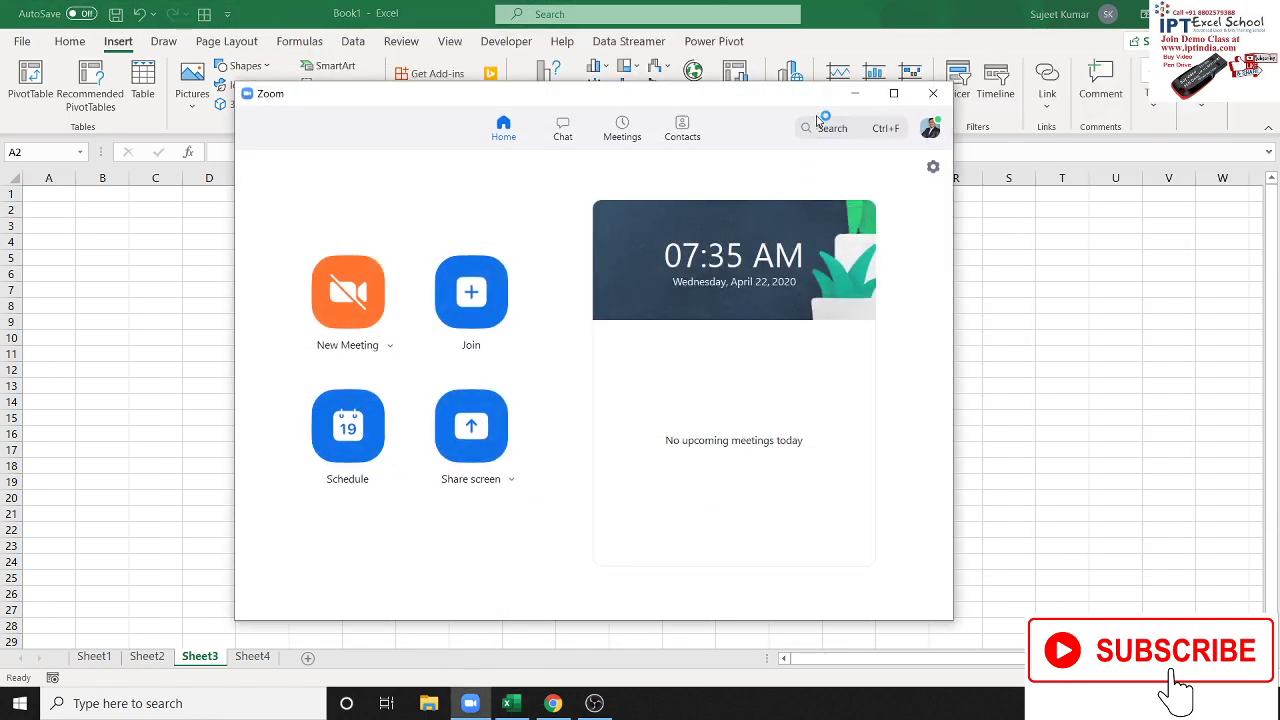
{"action": "left_click", "coordinate": [592, 700]}
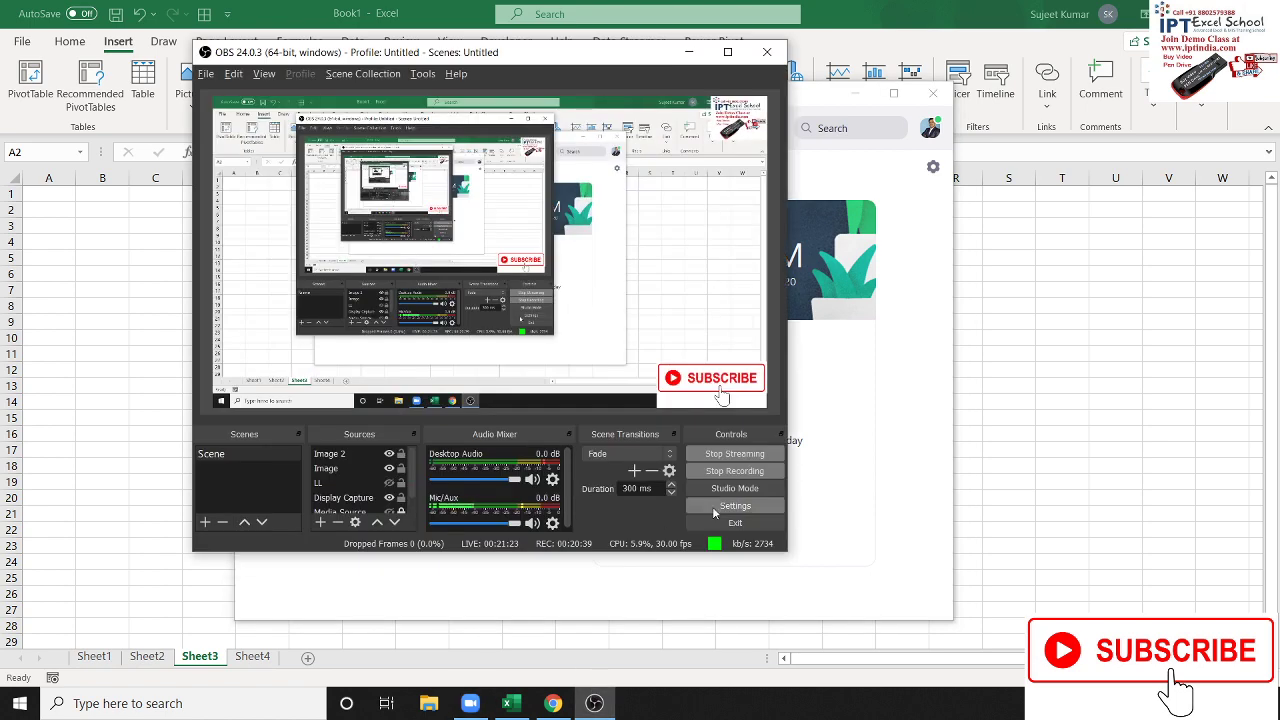